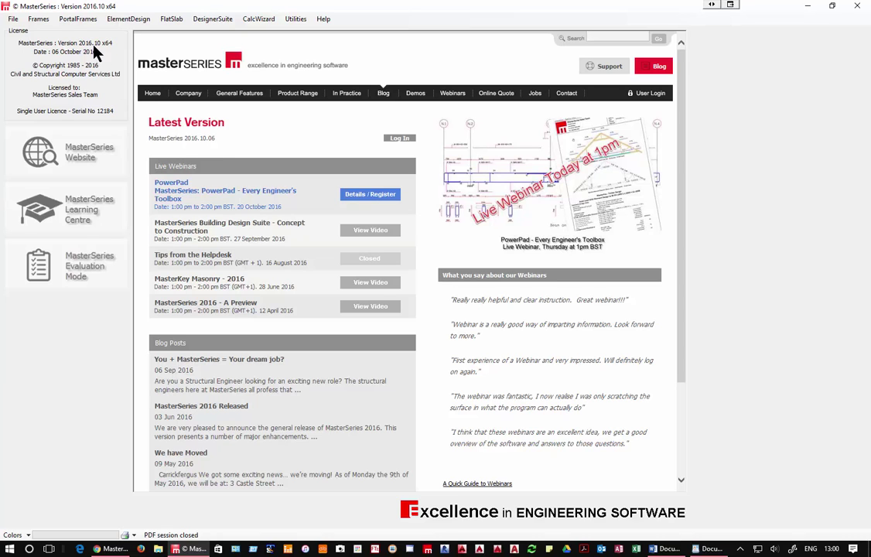
Start the MasterFrame analysis, design and drafting module.
left_click(42, 23)
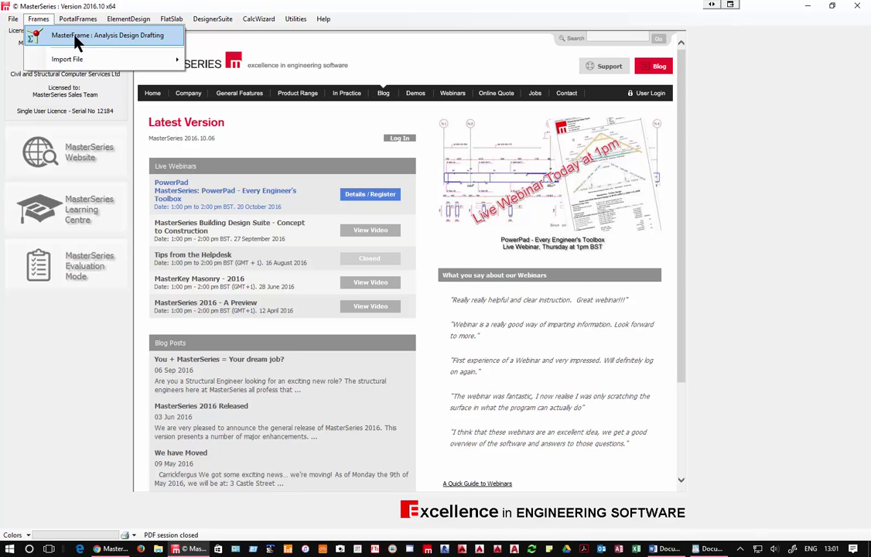
left_click(74, 37)
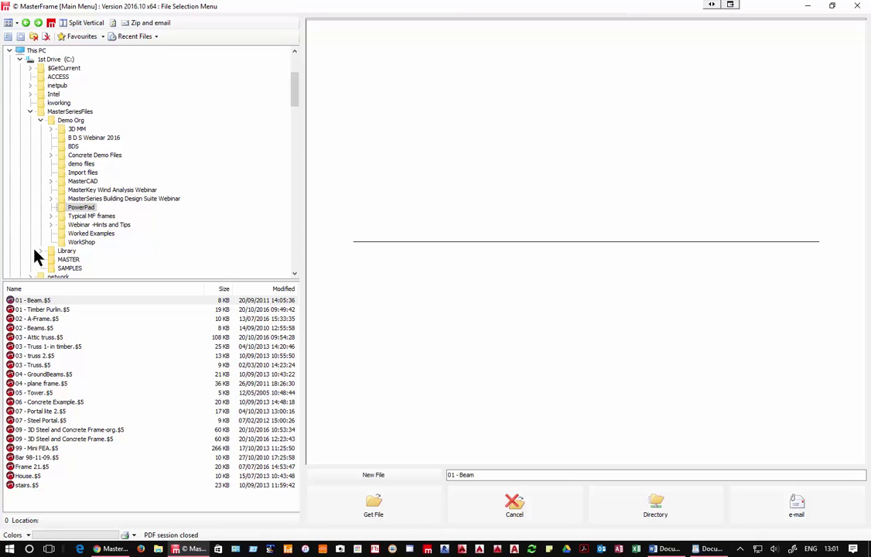
Preview the sample frame models in the PowerPad folder, from the beams and trusses through to the stairs file.
left_click(54, 310)
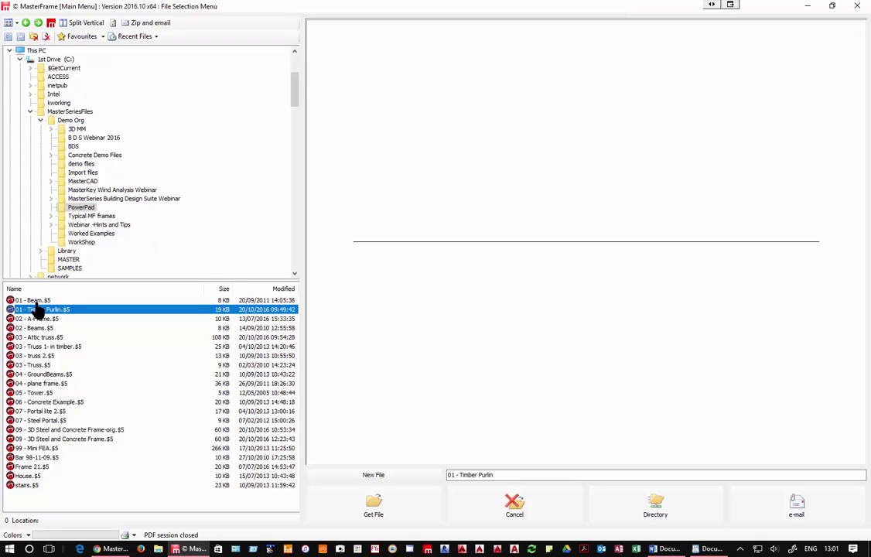
left_click(34, 300)
left_click(18, 309)
key("Down")
key("Down")
key("Down")
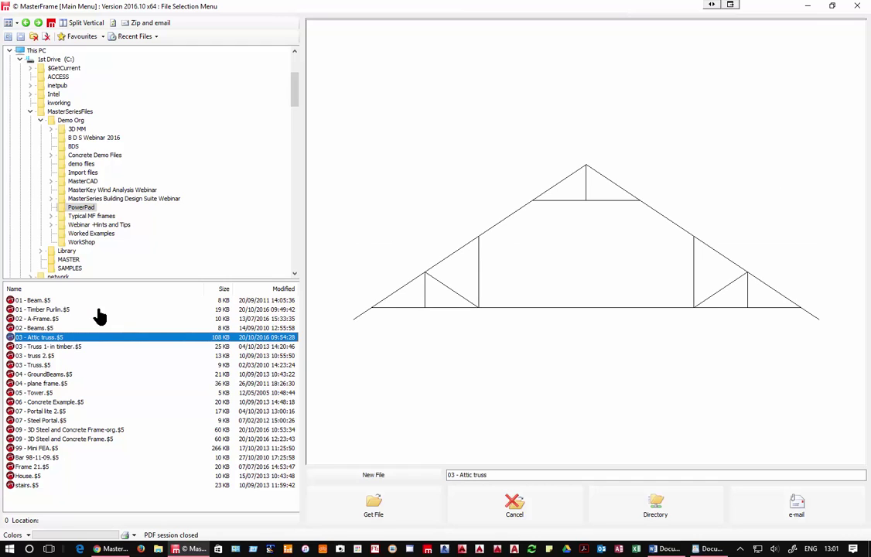
key("Down")
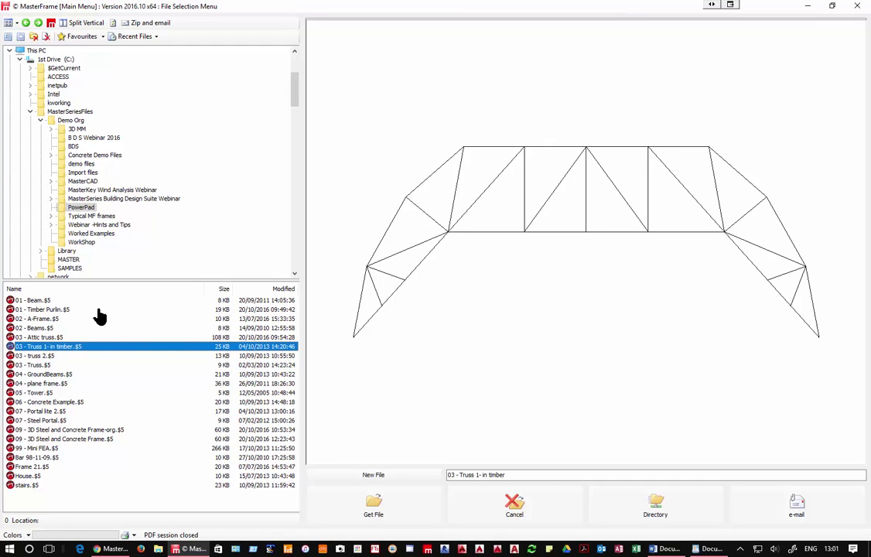
key("Down")
key("Down")
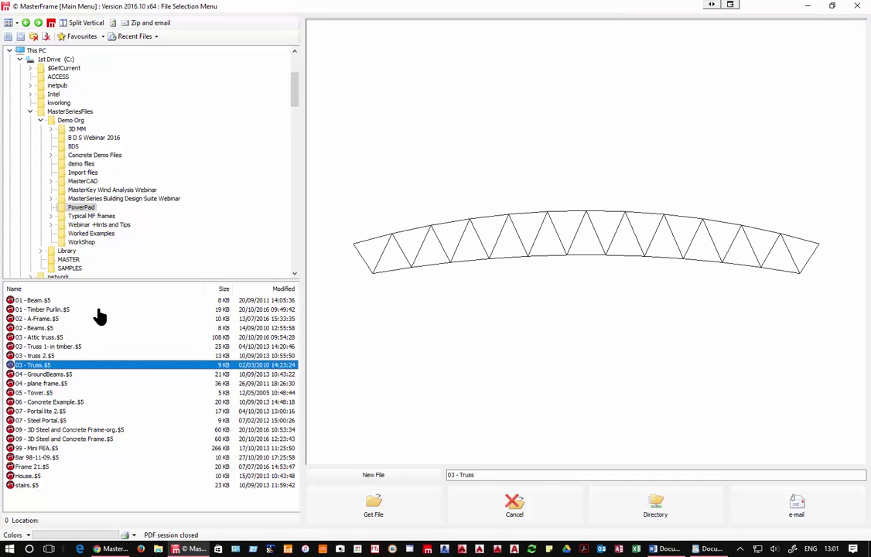
key("Down")
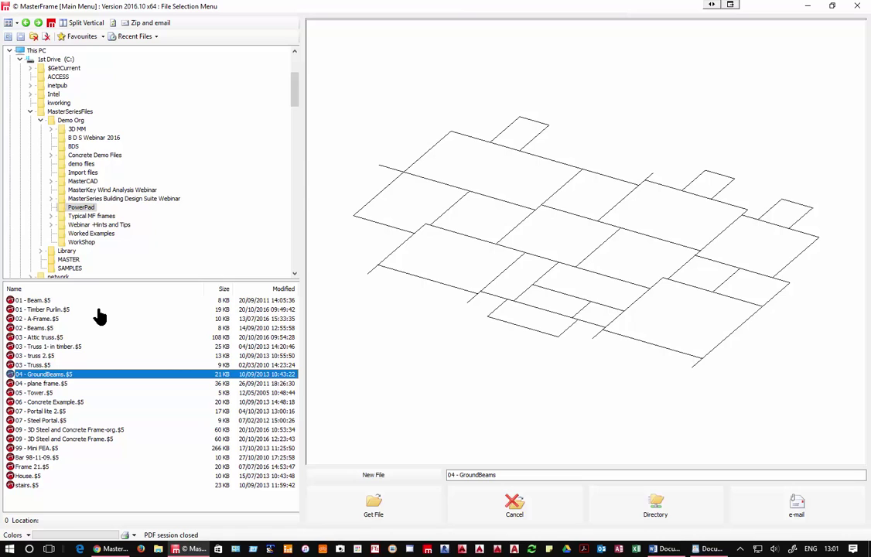
key("Down")
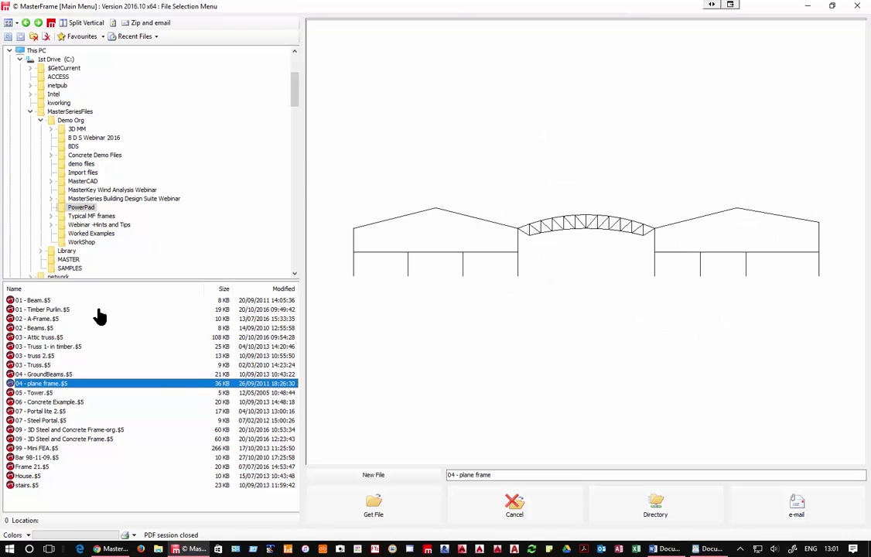
key("Down")
key("Down")
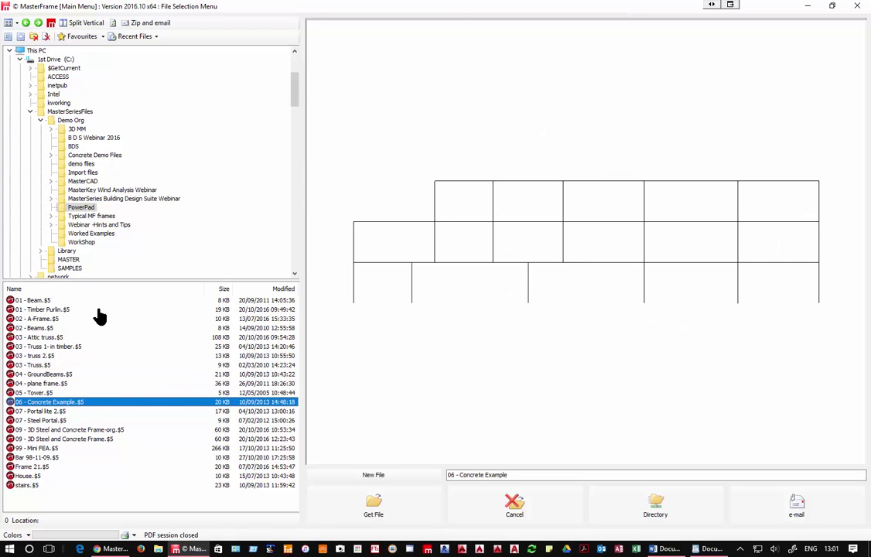
key("Down")
key("Down")
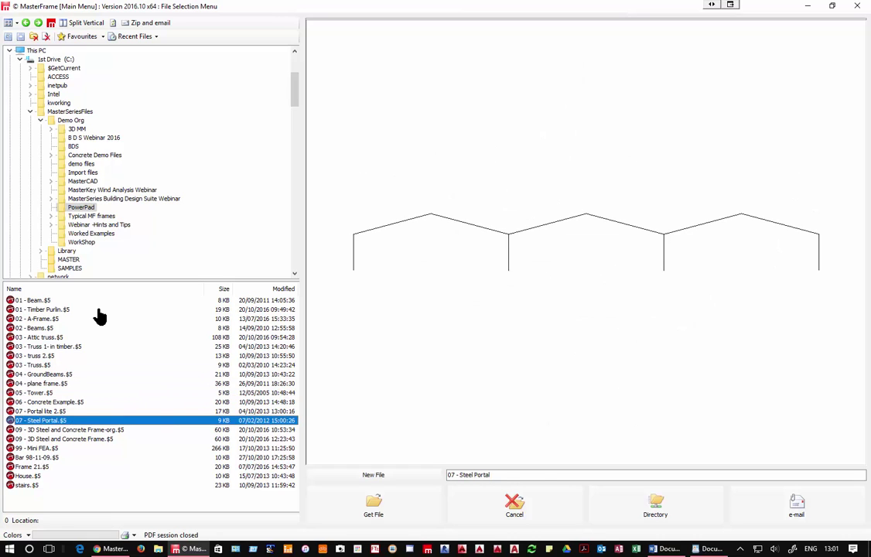
key("Down")
key("Down")
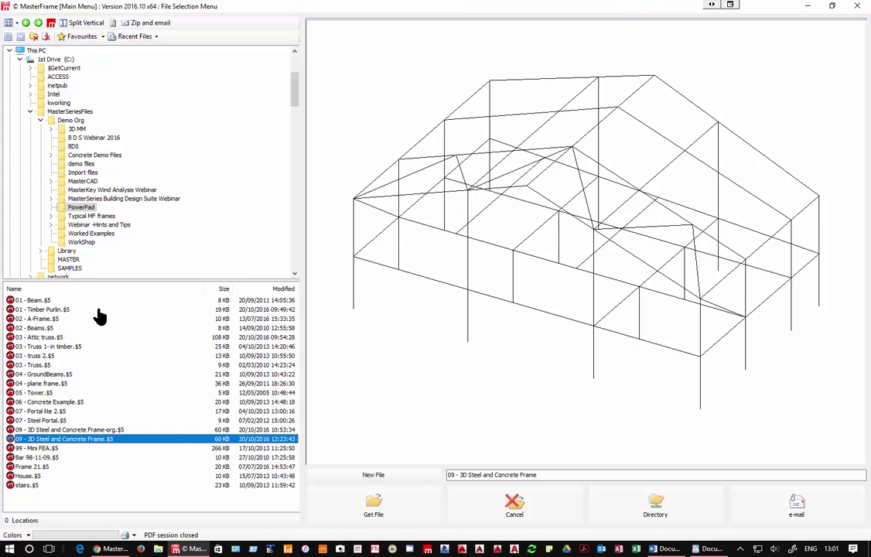
key("Down")
key("Down")
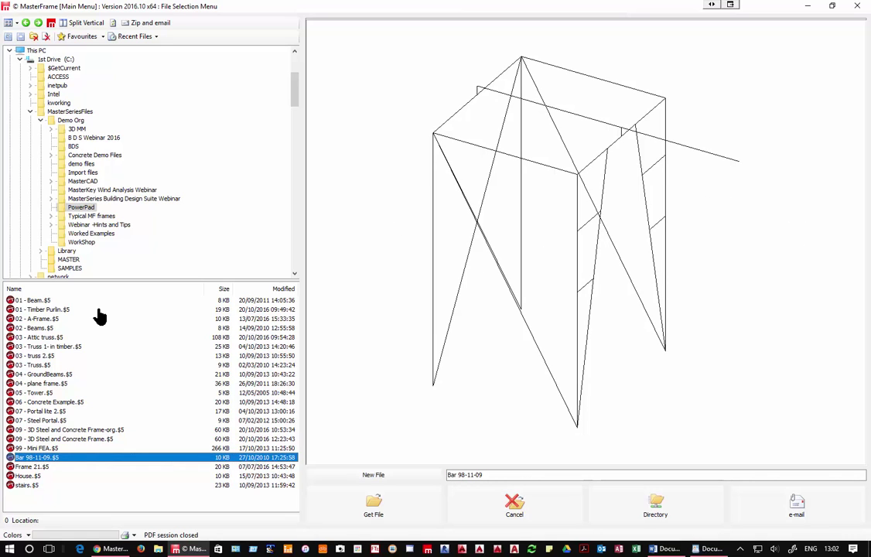
key("Down")
key("Down")
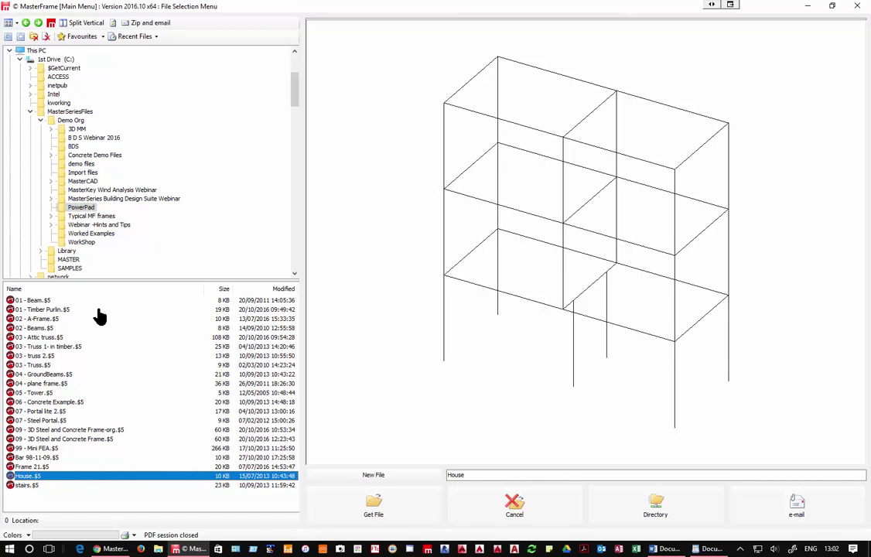
key("Down")
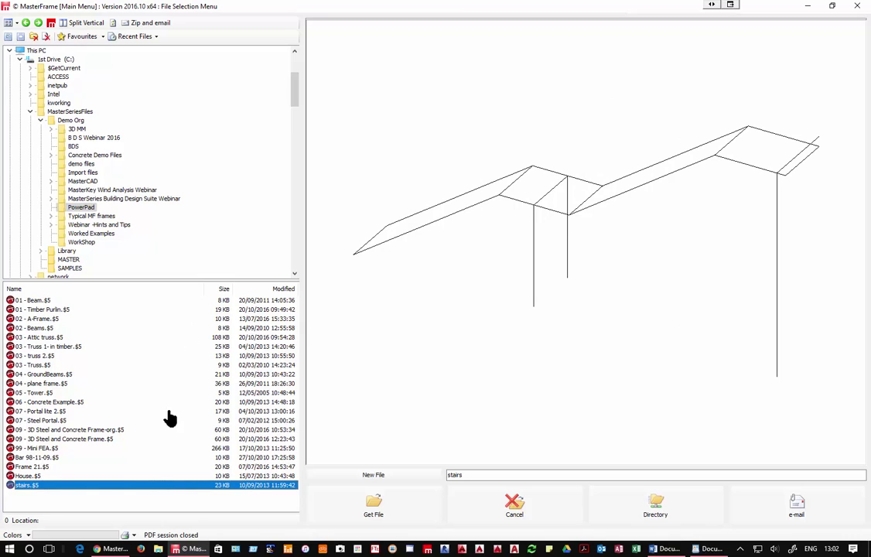
Open the 09 - 3D Steel and Concrete Frame model and inspect its members up close.
left_click(88, 439)
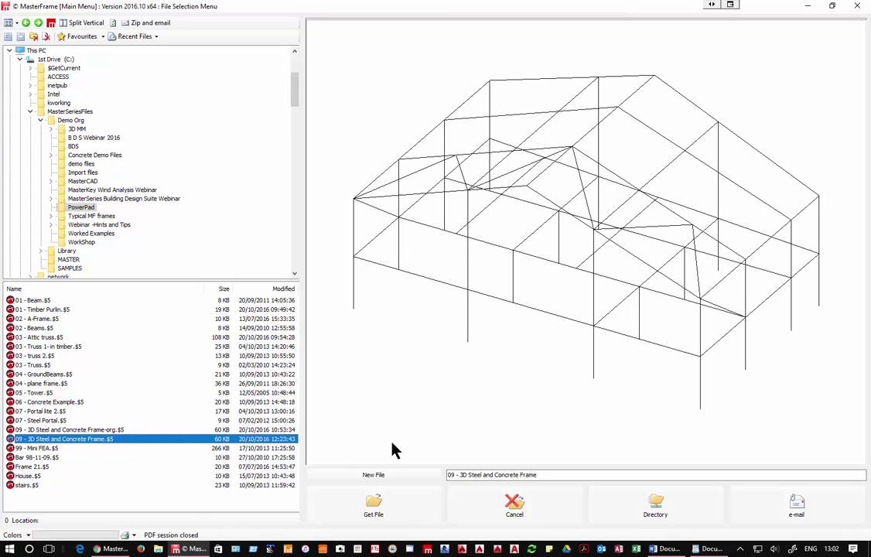
left_click(379, 512)
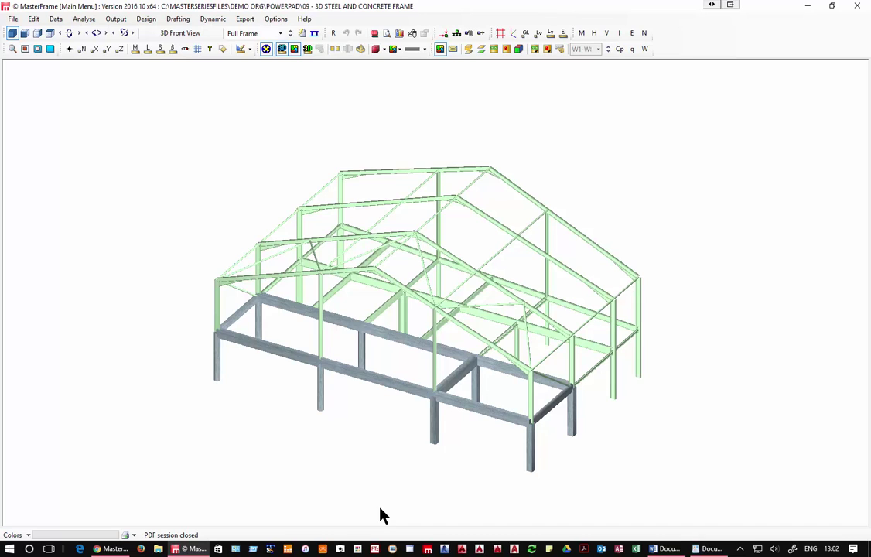
scroll(437, 337, "up", 10)
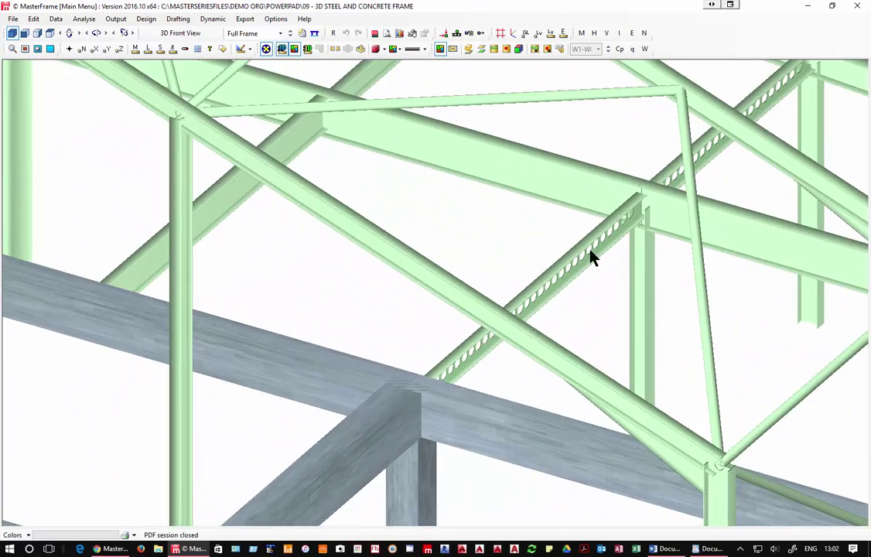
scroll(592, 258, "down", 10)
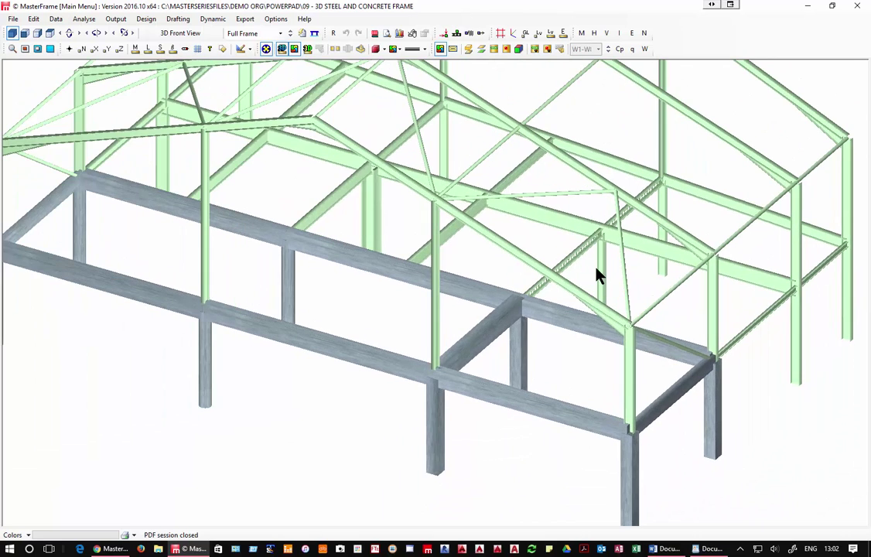
scroll(593, 274, "down", 6)
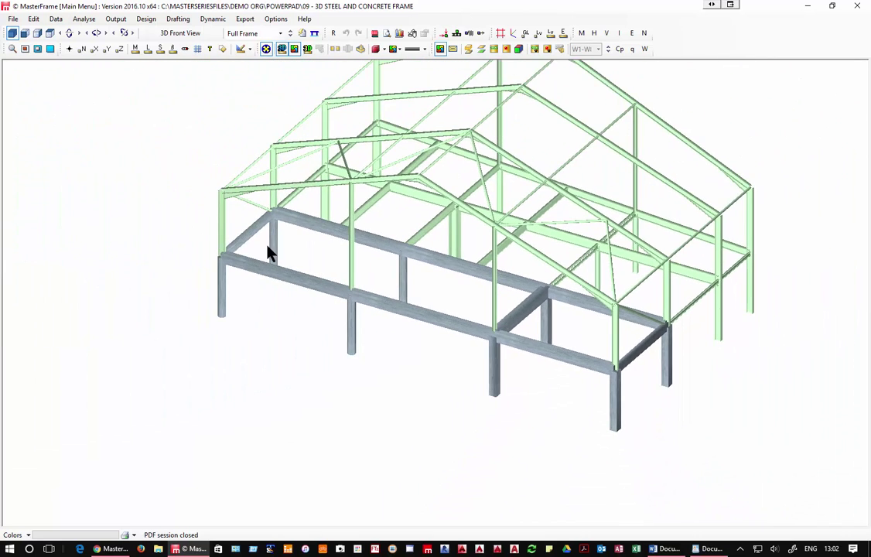
scroll(234, 295, "down", 2)
scroll(235, 295, "down", 2)
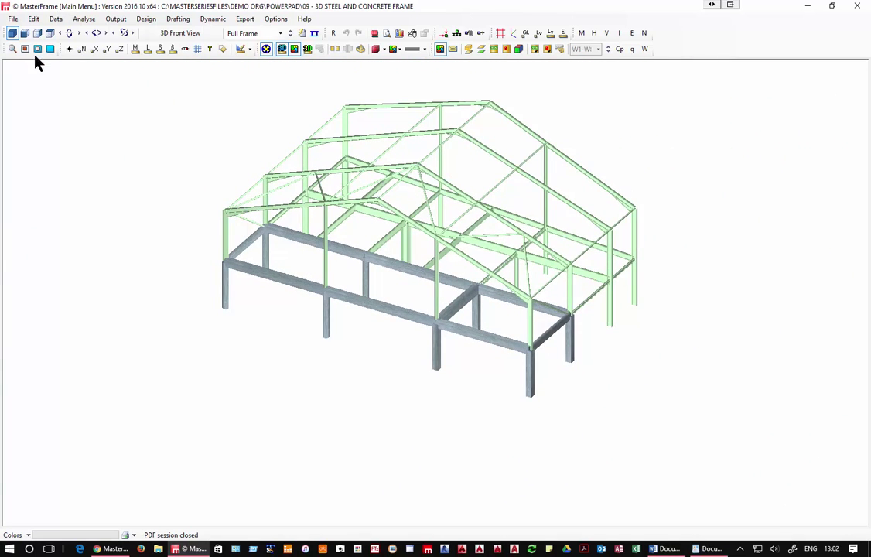
Start defining new members with the snap grid in the model editor and show the frame as wireframe lines.
left_click(35, 21)
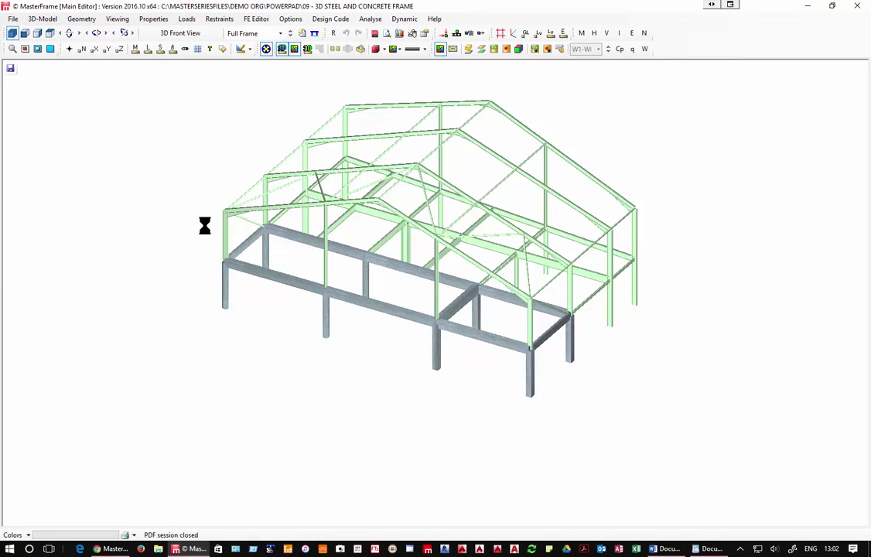
left_click(84, 19)
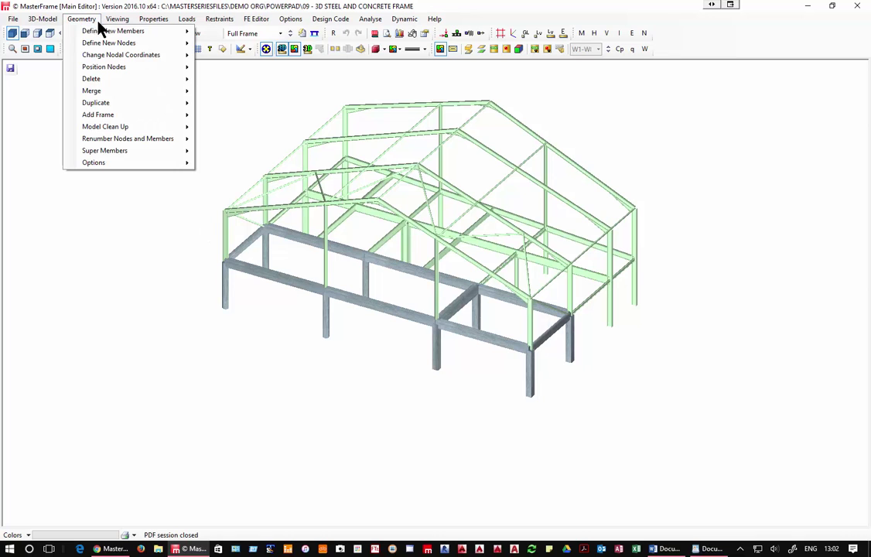
mouse_move(107, 32)
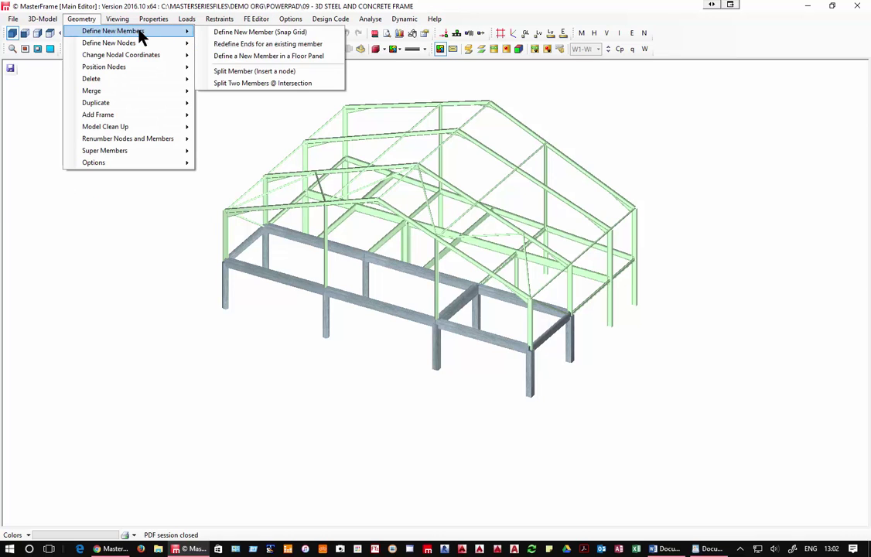
left_click(256, 32)
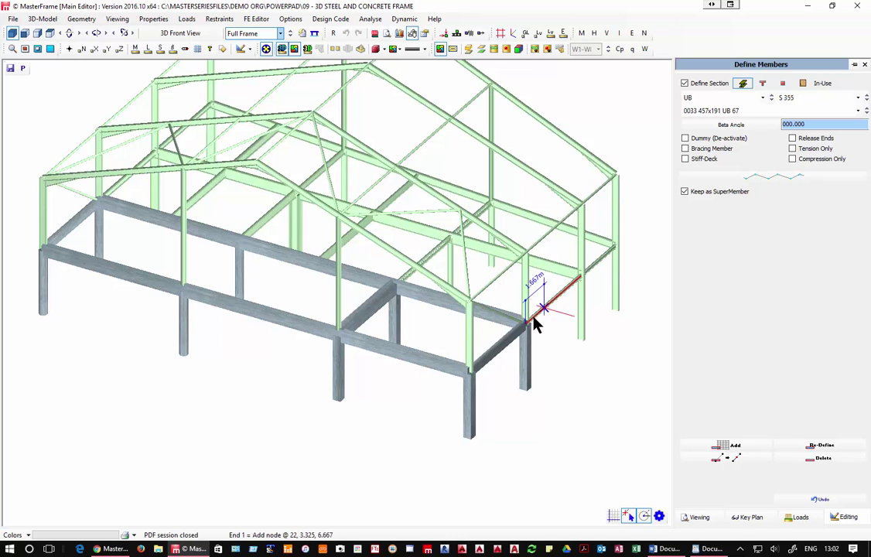
left_click(282, 49)
scroll(564, 341, "up", 1)
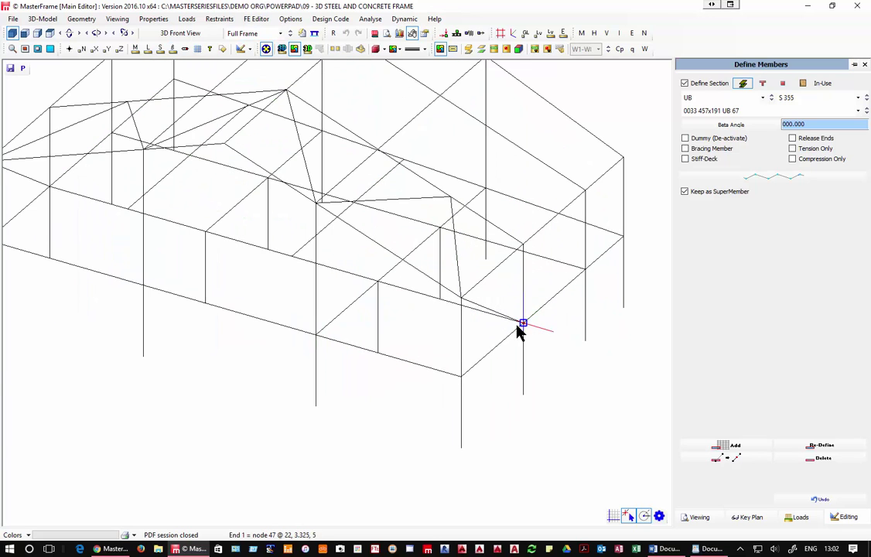
Add a 1.225 m 457x191 UB 67 member along X from a point 2 m along the end floor beam, and undo it.
left_click(523, 323)
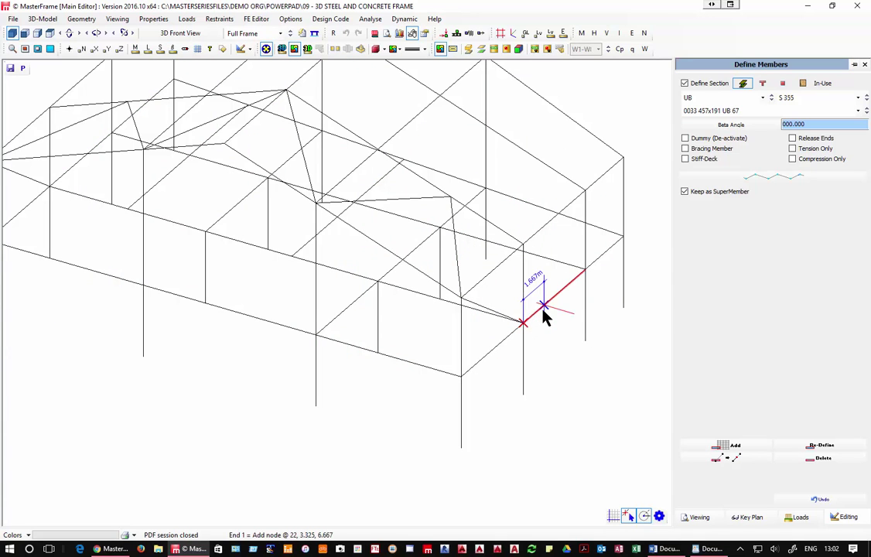
type("1")
key("BackSpace")
type("2")
key("Return")
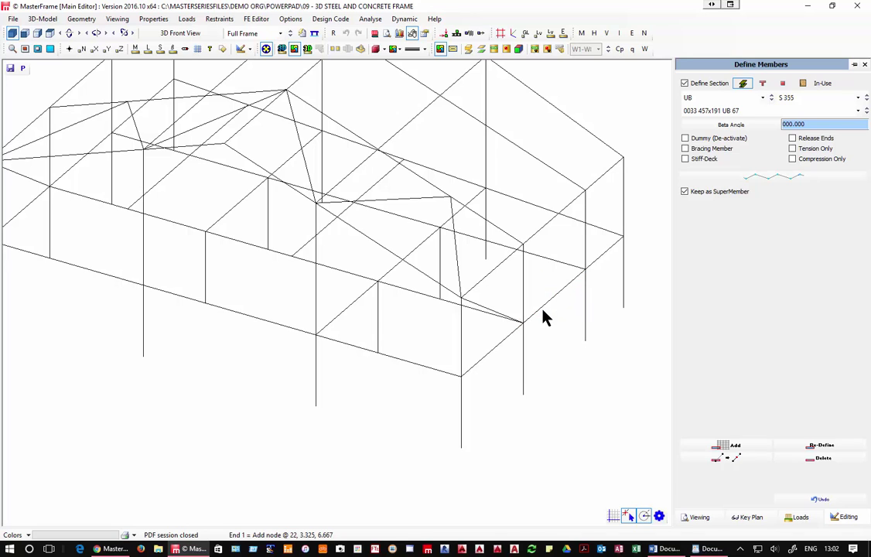
left_click(555, 328)
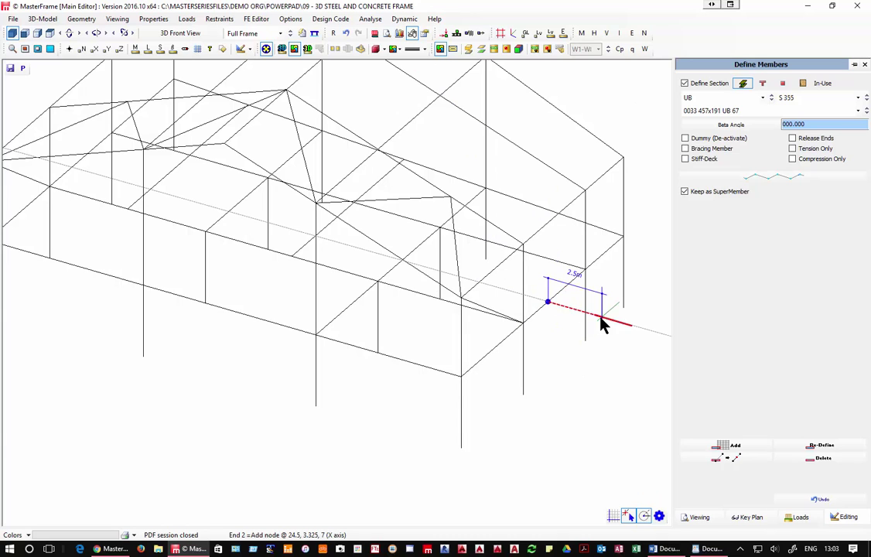
left_click(548, 224)
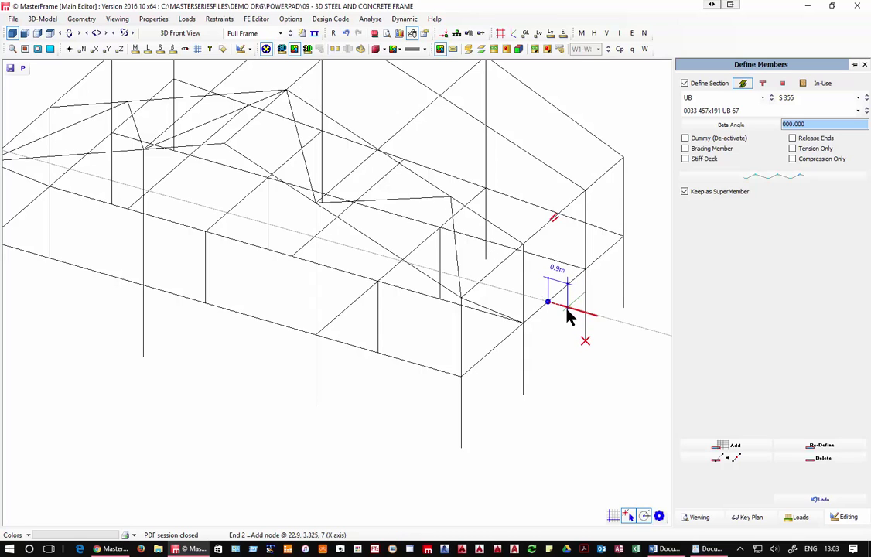
type("1.225")
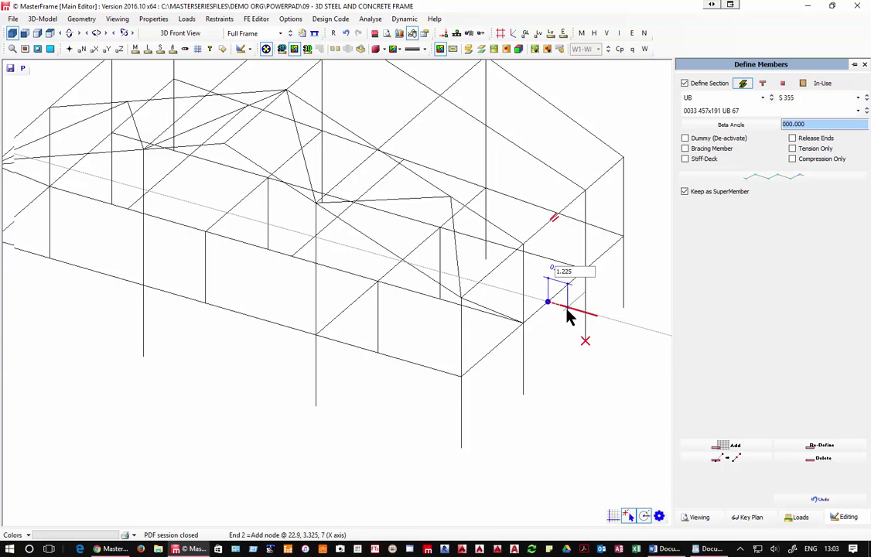
key("Return")
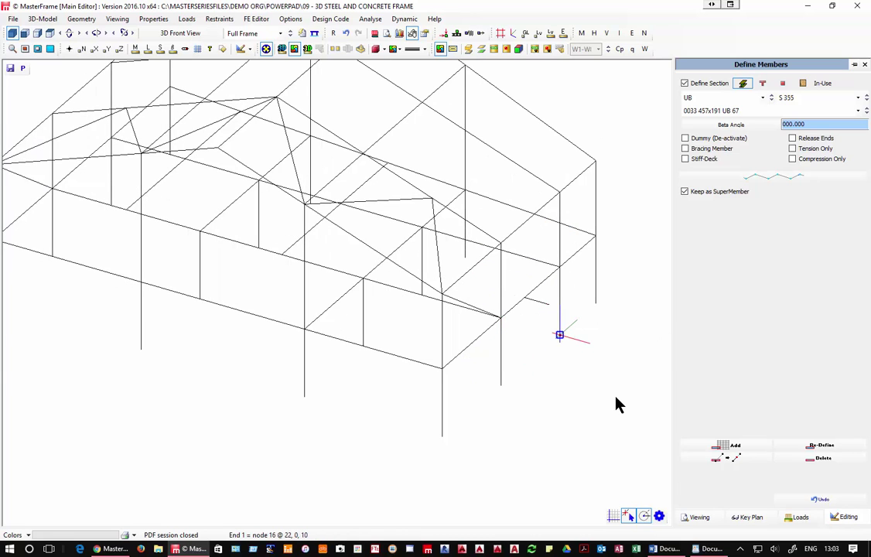
left_click(346, 34)
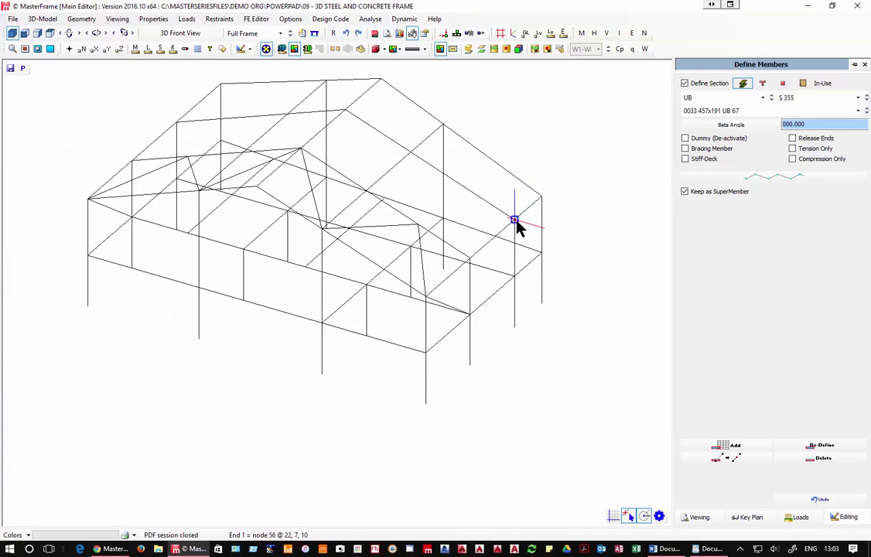
Add a 1.8 m rectangular C20 timber member extending the roof rafter outward from its eaves node, in line with the rafter.
left_click(806, 85)
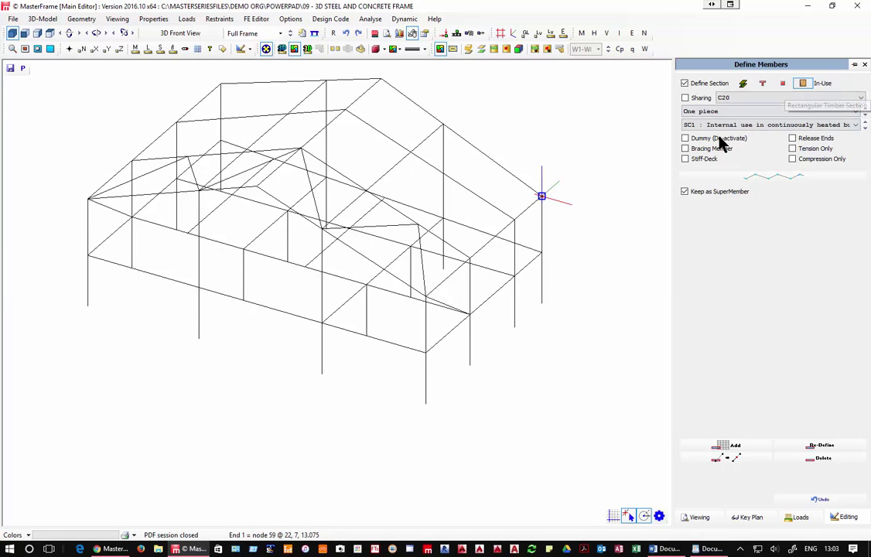
left_click(529, 225)
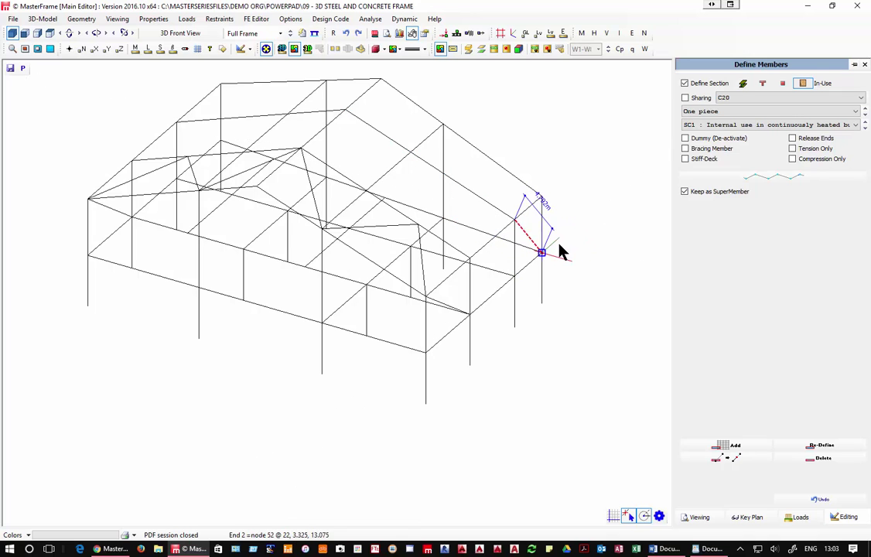
left_click(491, 212)
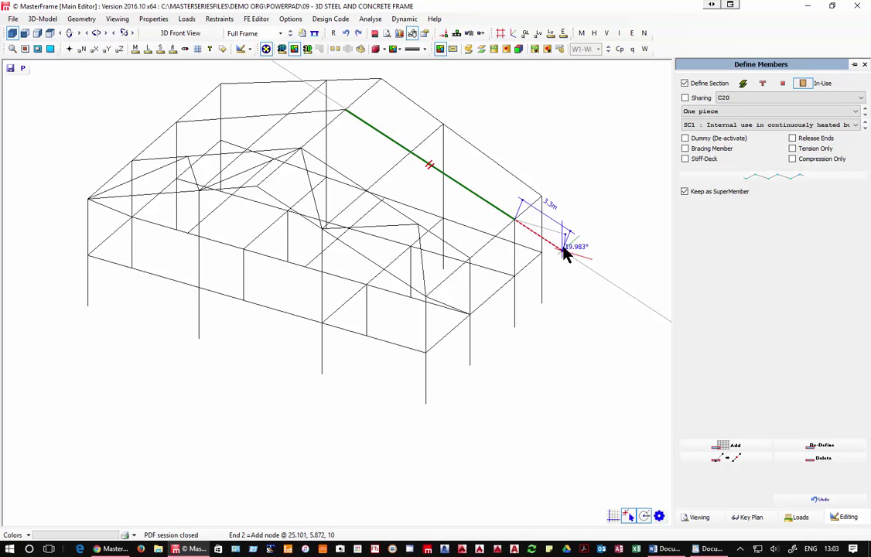
type("1.8")
key("Return")
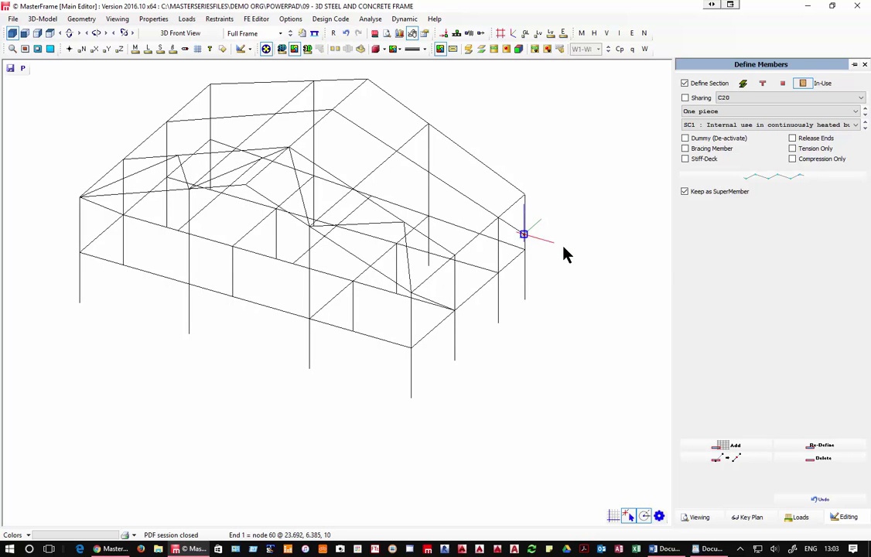
Add a C20 timber strut from a point on the column just below the eaves to the free end of the rafter extension.
scroll(565, 324, "down", 1)
left_click_drag(565, 324, 2, 398)
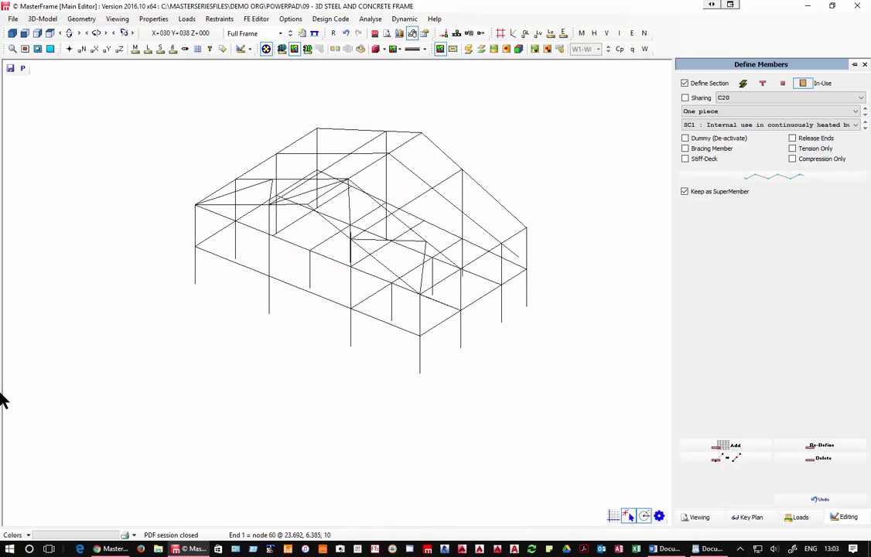
scroll(437, 302, "up", 3)
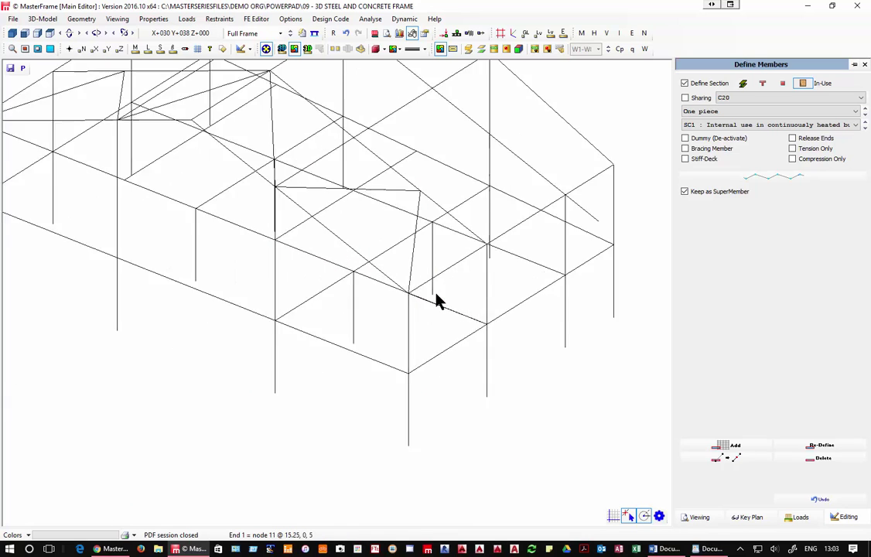
left_click(603, 190)
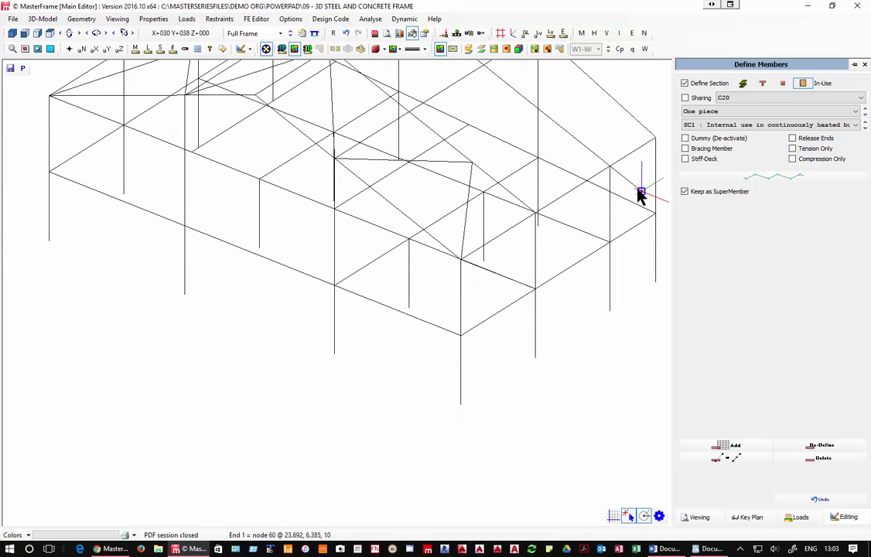
left_click(611, 185)
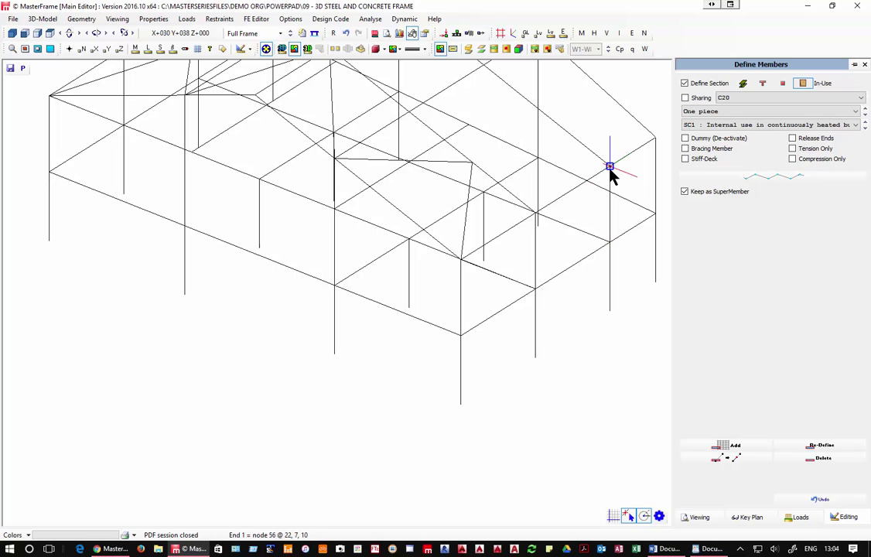
left_click(610, 169)
left_click(635, 200)
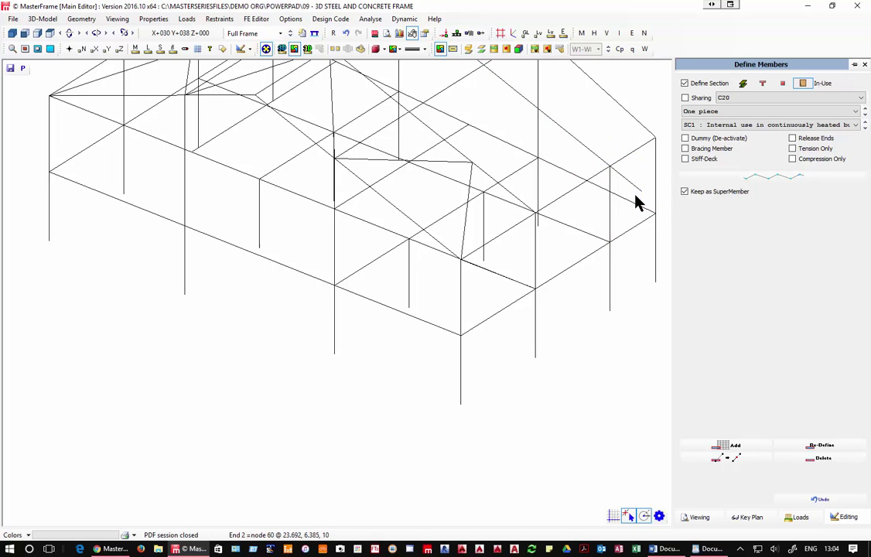
left_click(642, 190)
left_click(617, 193)
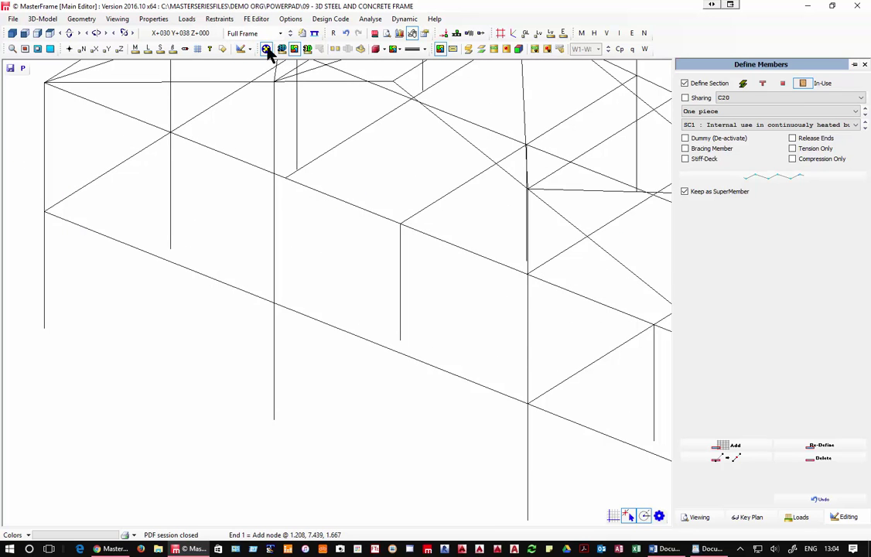
Show the whole frame as 3D members to check the new timber canopy, and return to wireframe lines.
scroll(269, 107, "down", 5)
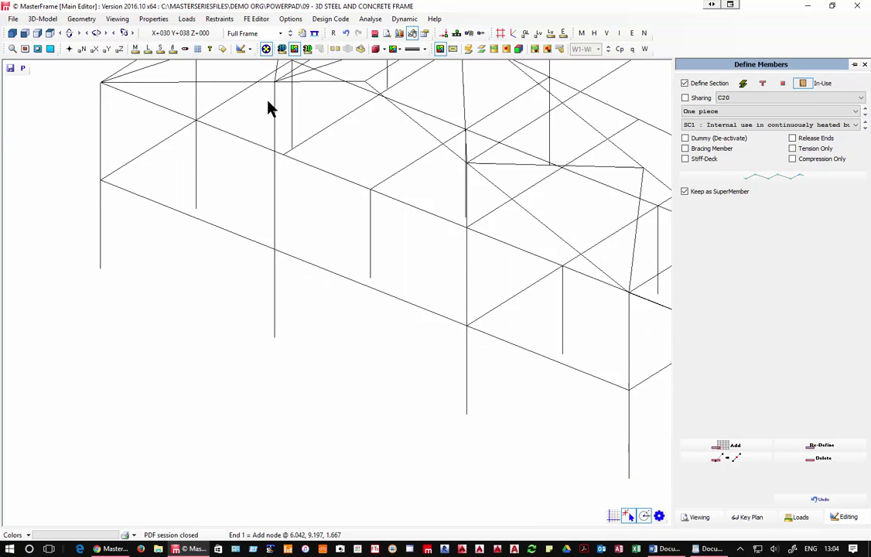
left_click(284, 50)
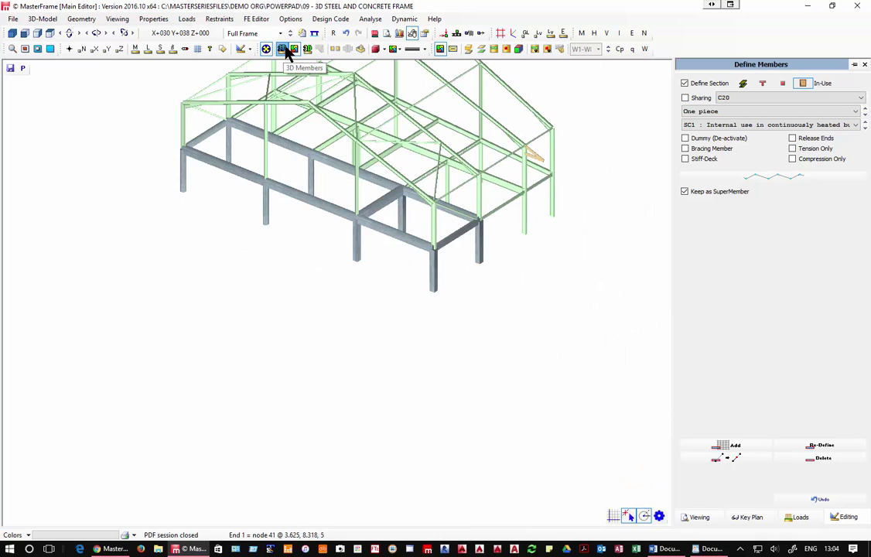
left_click(285, 50)
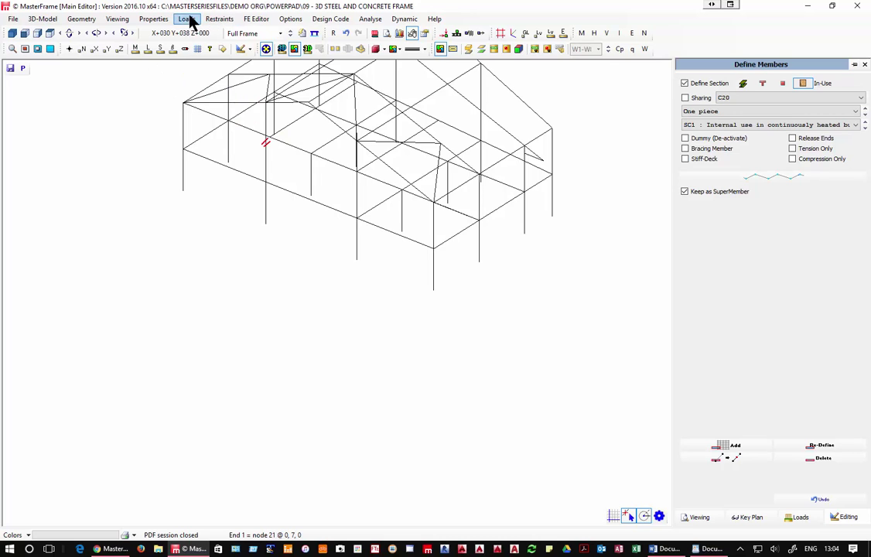
Open the member section properties and inspect the sections of the end floor beam and an internal floor beam.
left_click(152, 21)
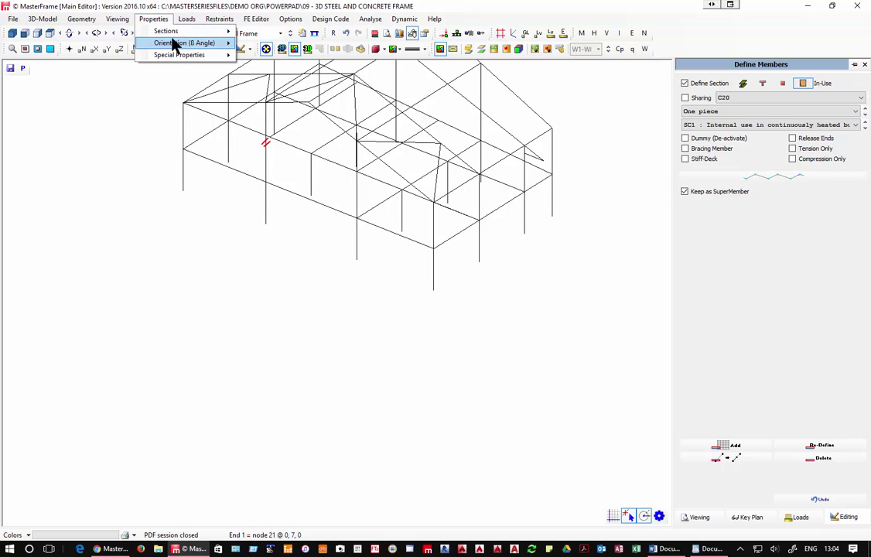
left_click(283, 33)
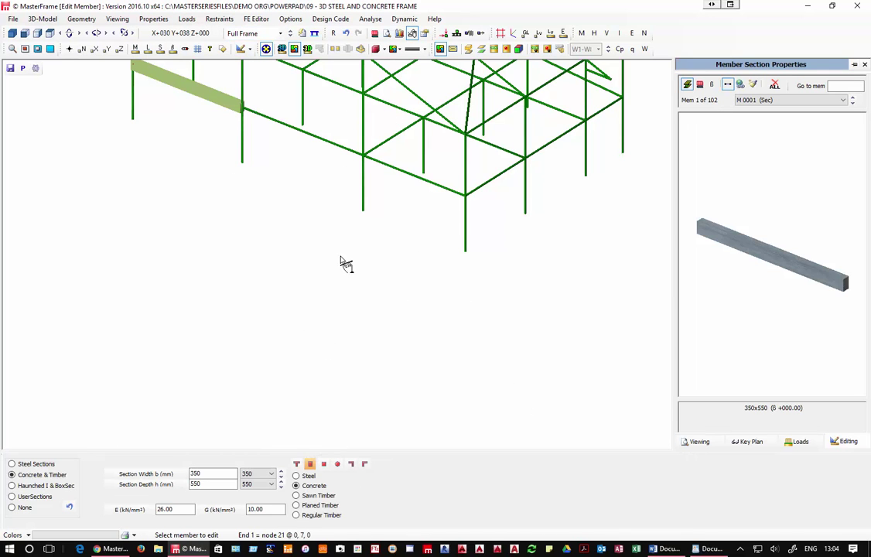
scroll(344, 263, "down", 2)
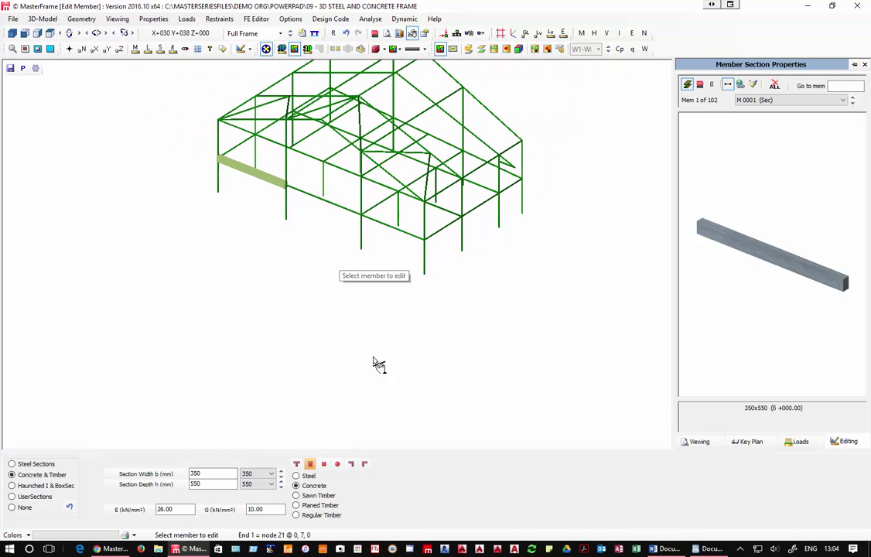
left_click(479, 210)
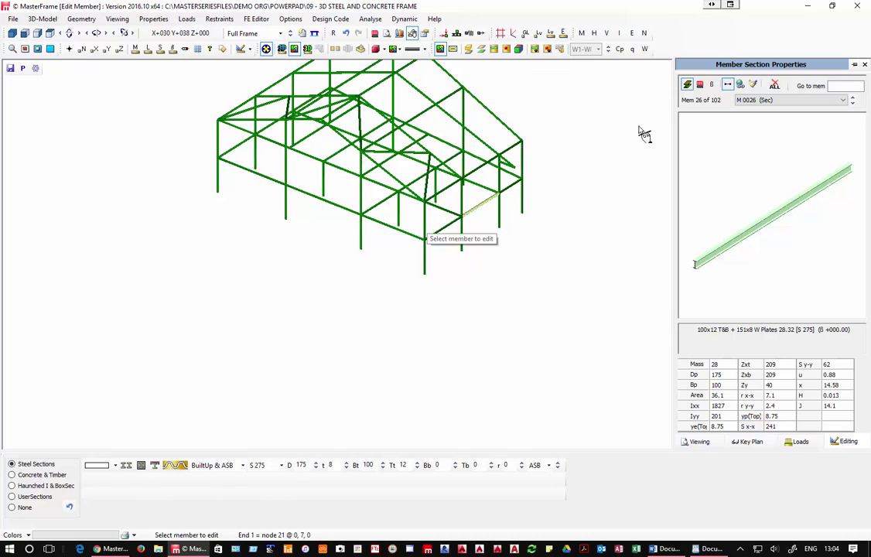
left_click(424, 164)
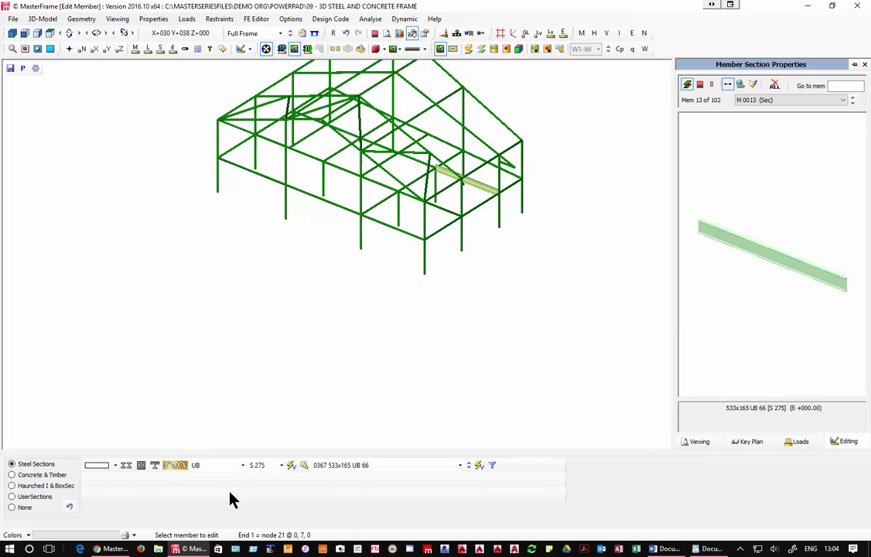
Browse the steel section types available for the floor beam, and inspect the sections of other frame members.
left_click(219, 466)
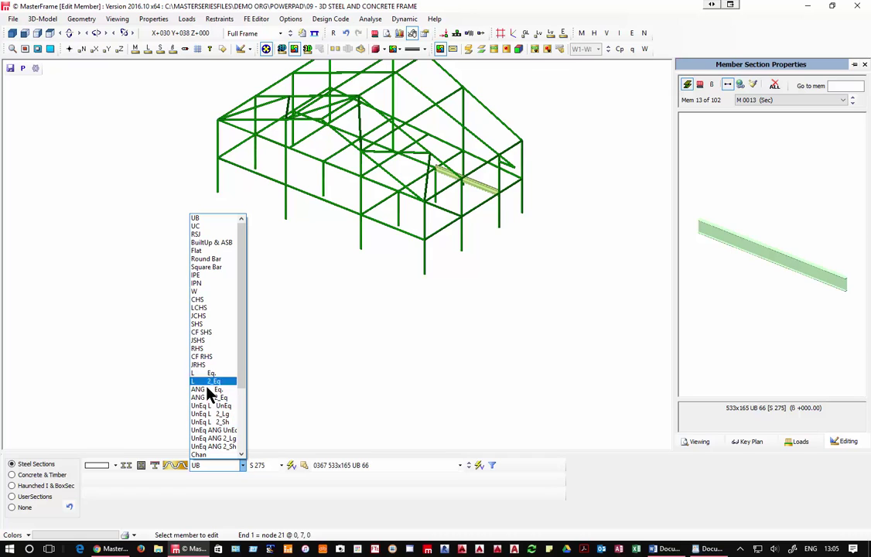
scroll(213, 429, "down", 3)
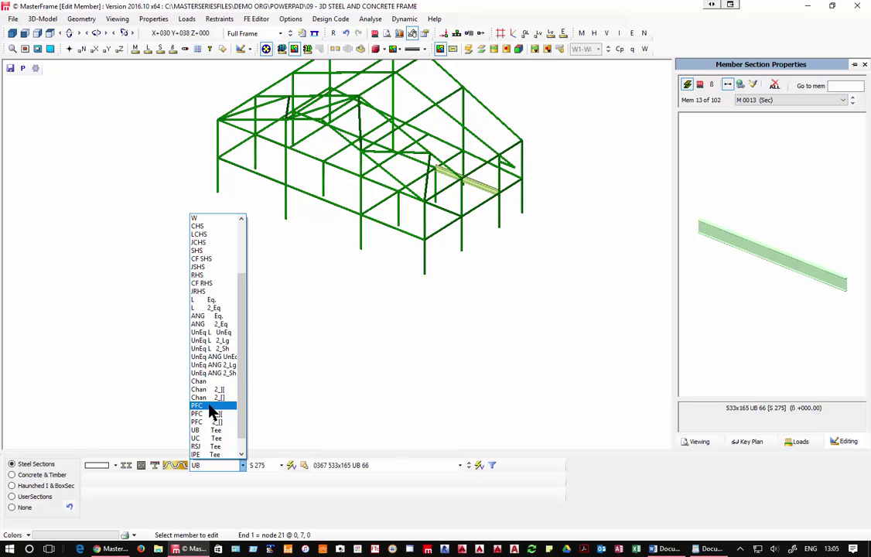
left_click(121, 381)
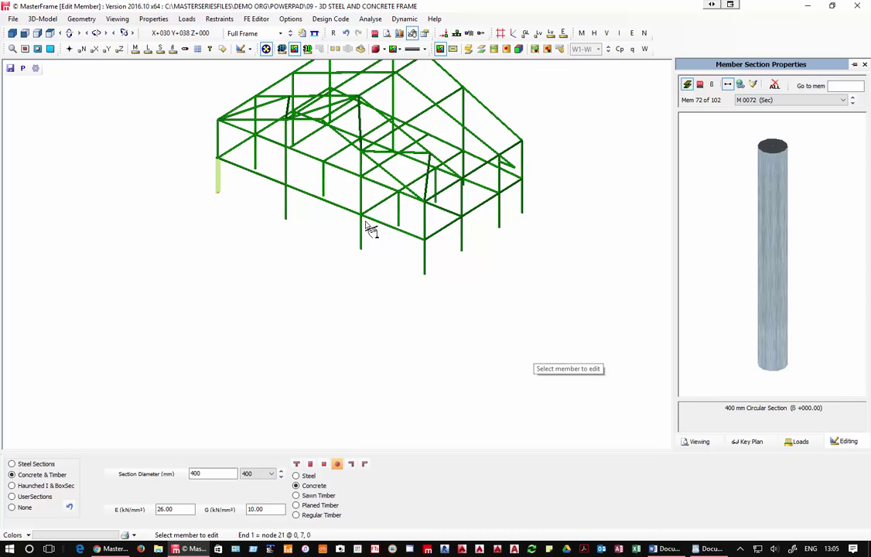
left_click(362, 146)
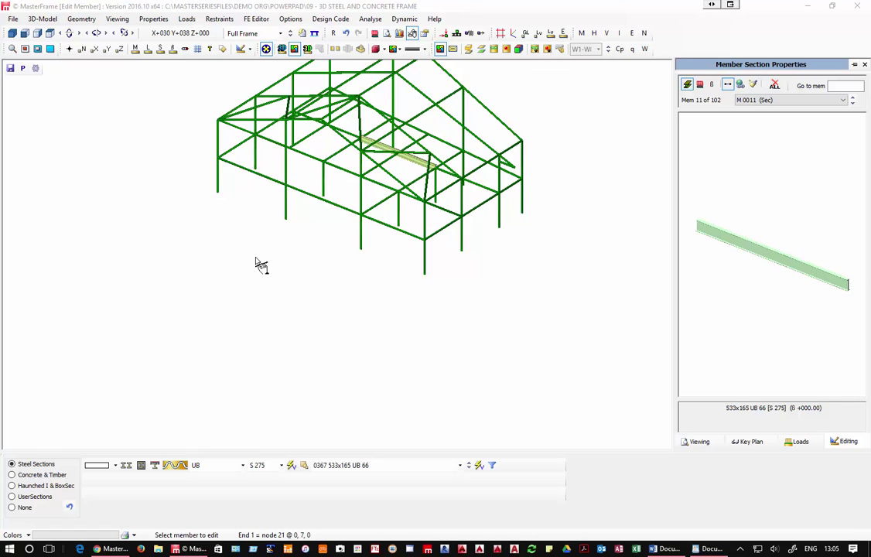
Open member loading and examine the loads applied to the floor beams and two roof rafters.
scroll(263, 255, "down", 3)
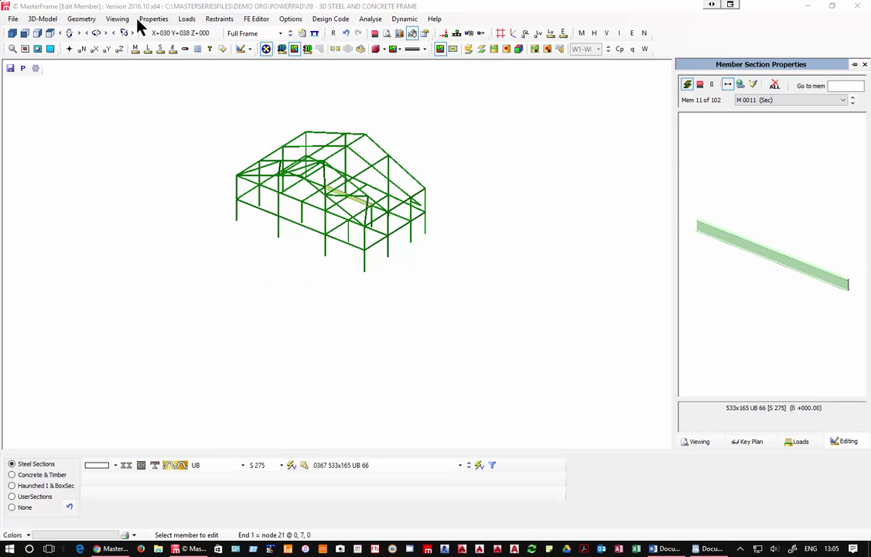
left_click(186, 18)
left_click(186, 19)
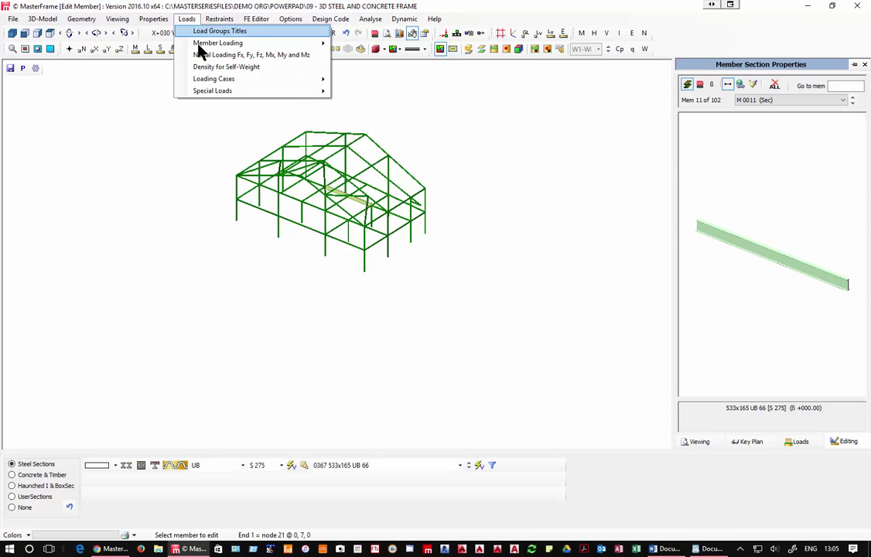
mouse_move(232, 43)
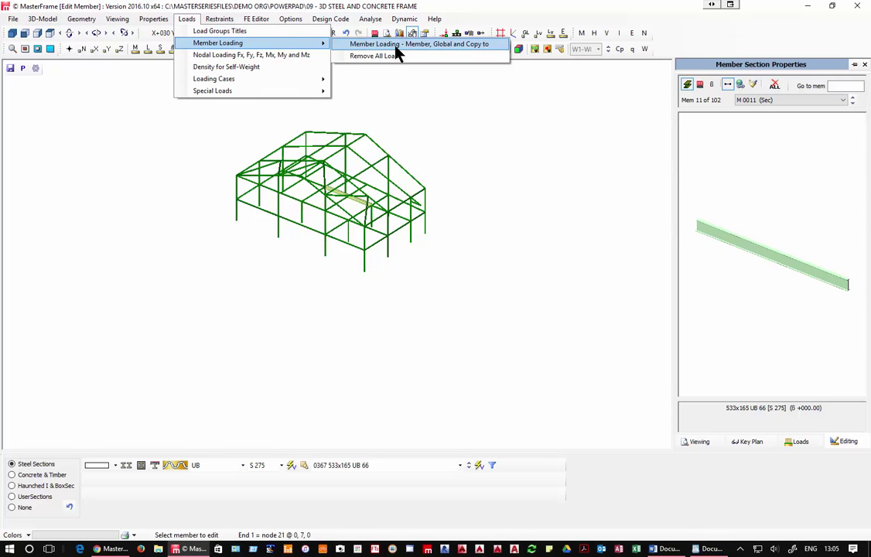
left_click(397, 45)
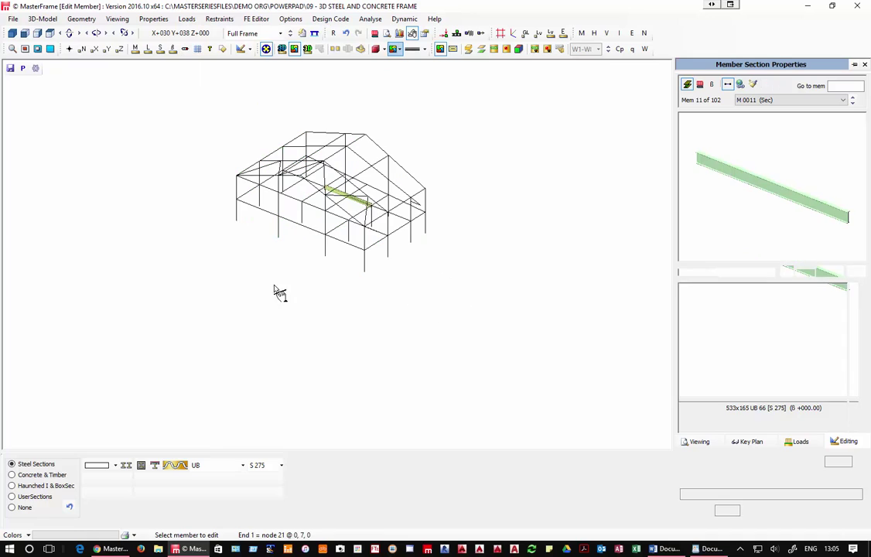
left_click(341, 217)
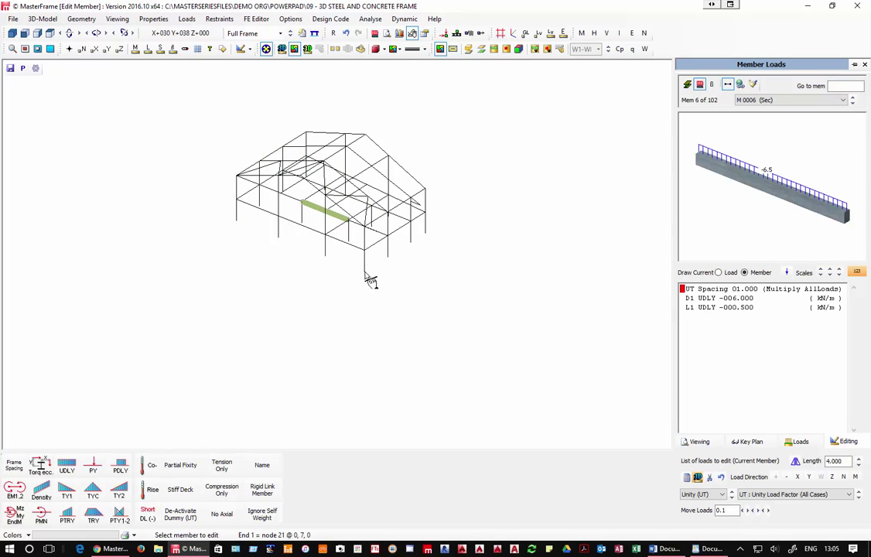
left_click(414, 238)
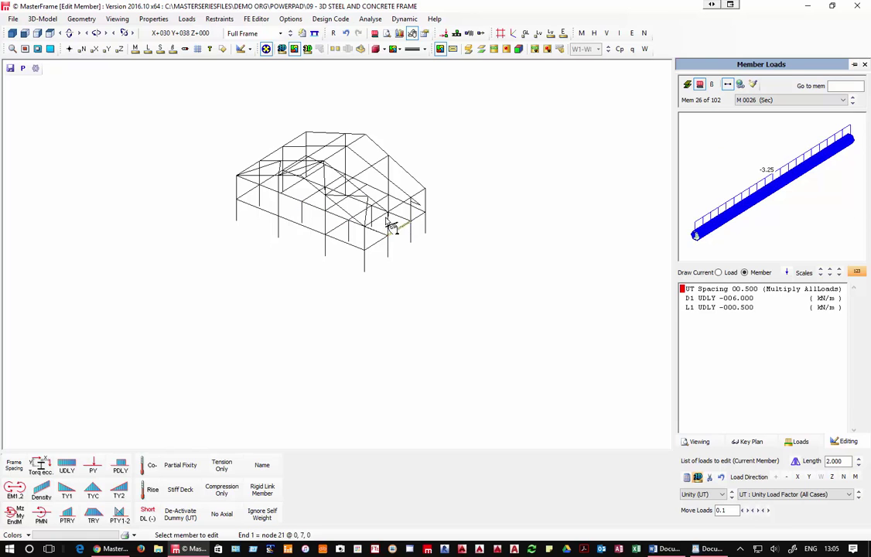
left_click(386, 177)
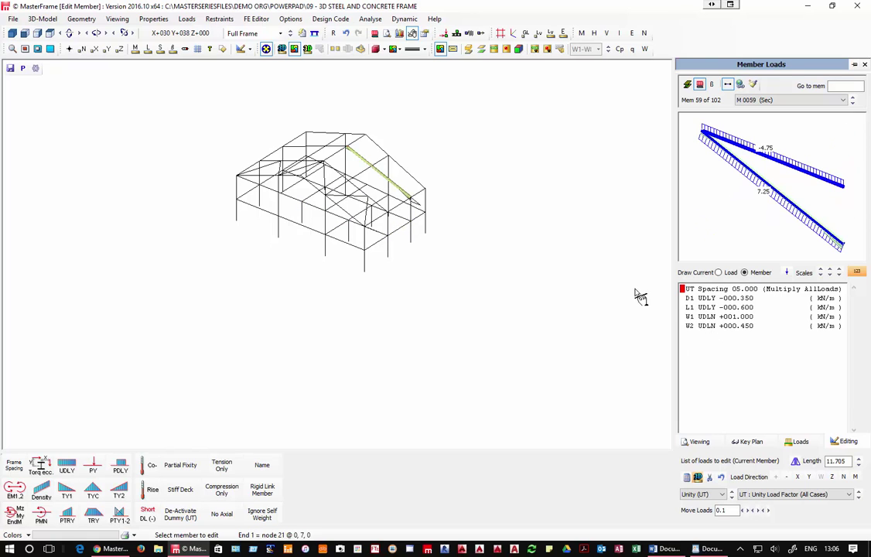
left_click(405, 168)
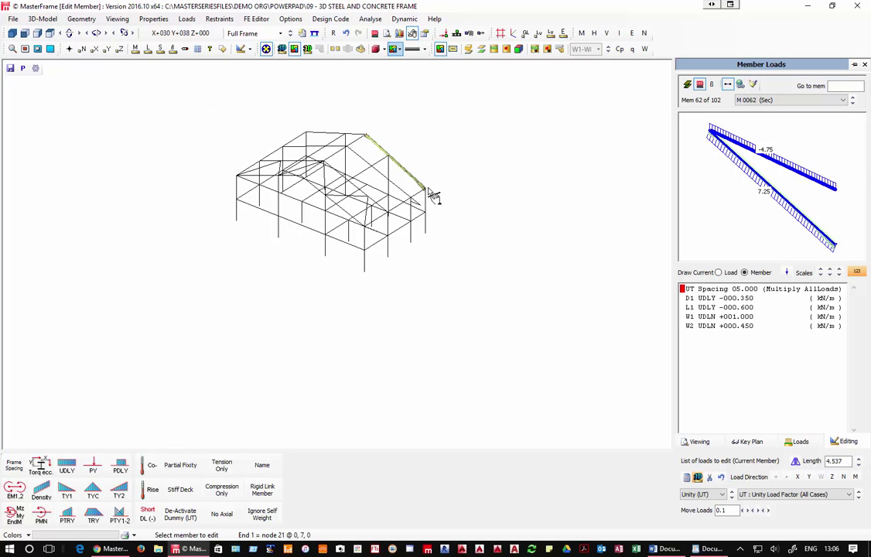
Open the loading case titles and review the list of load cases defined for the frame.
left_click(187, 20)
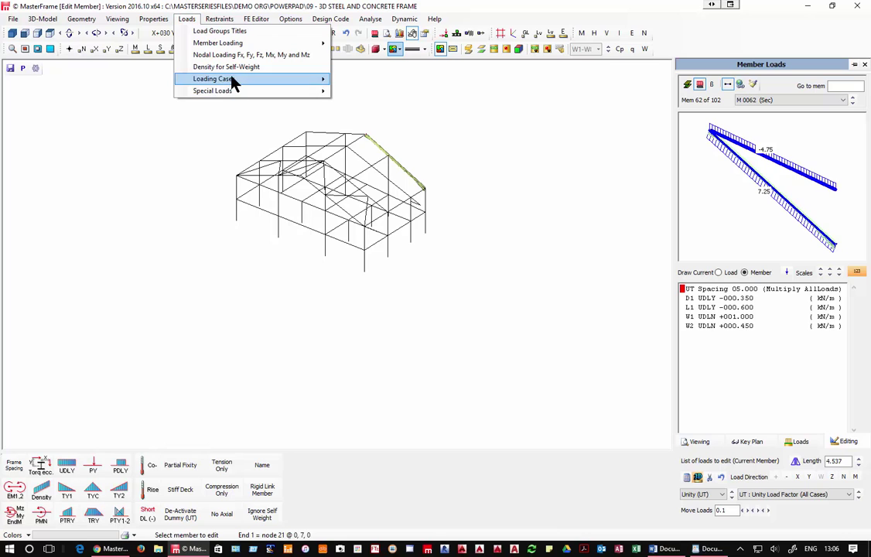
mouse_move(232, 78)
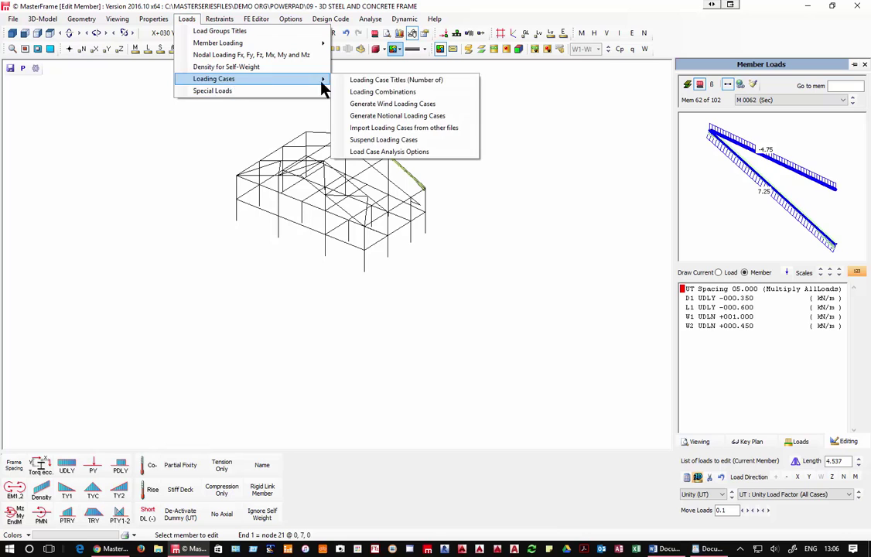
left_click(395, 80)
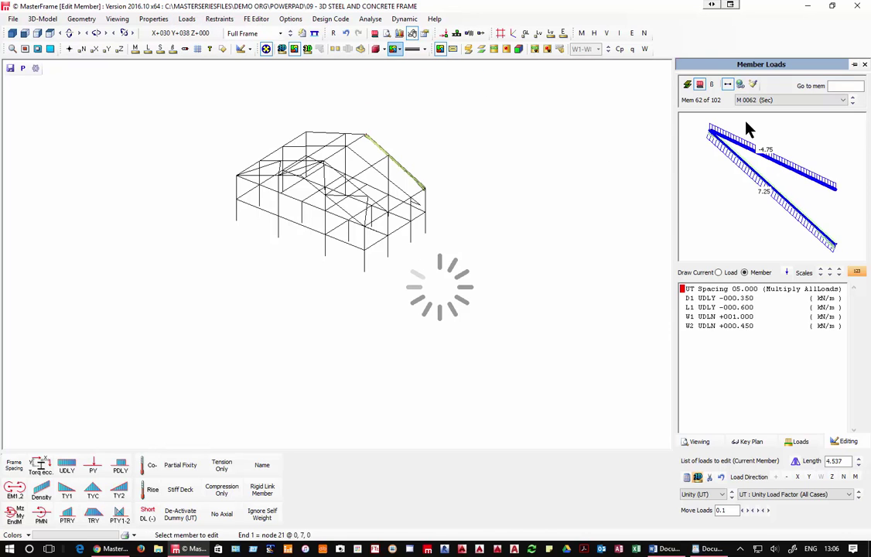
left_click(807, 105)
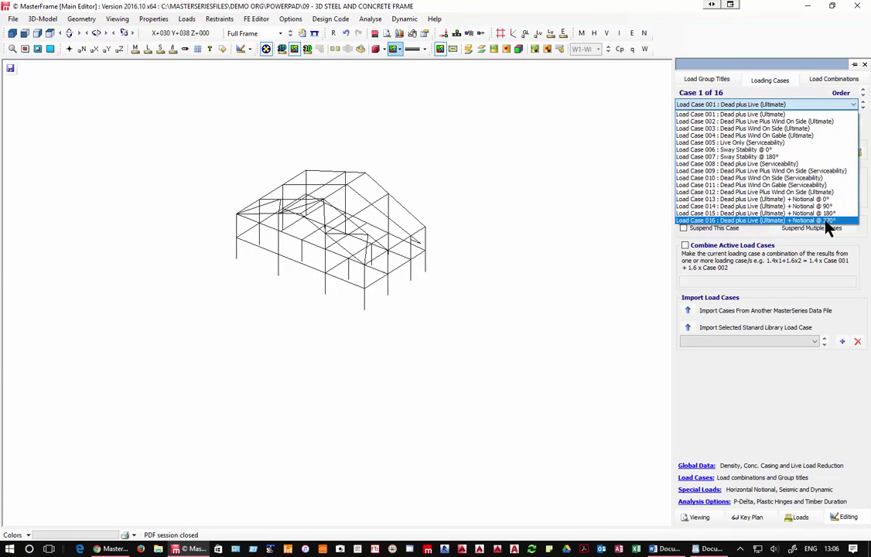
left_click(604, 311)
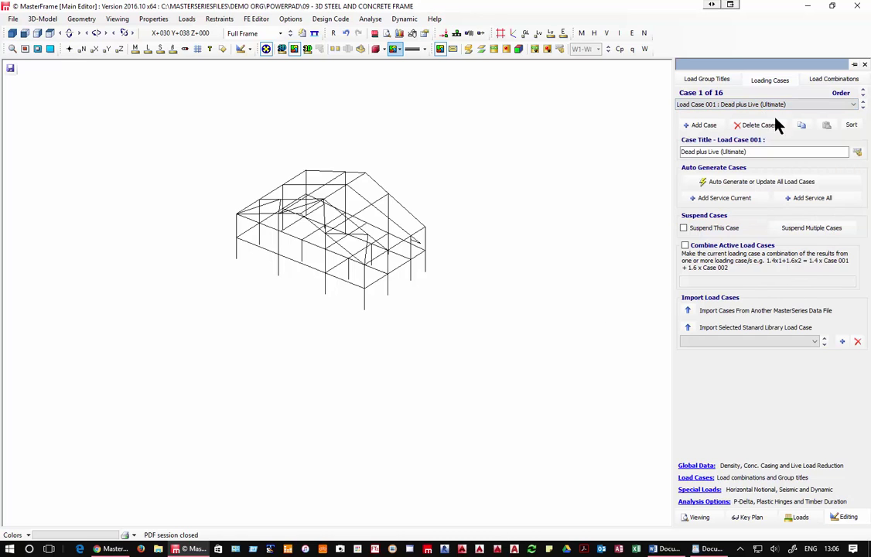
Open the load combinations and review the load factors of load cases 001 through 005.
left_click(832, 82)
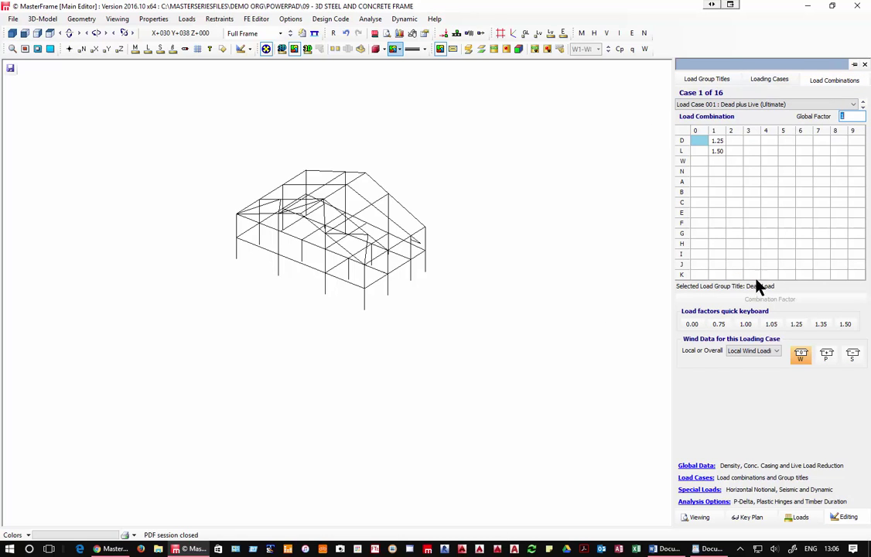
left_click(862, 107)
left_click(864, 110)
left_click(864, 110)
left_click(864, 109)
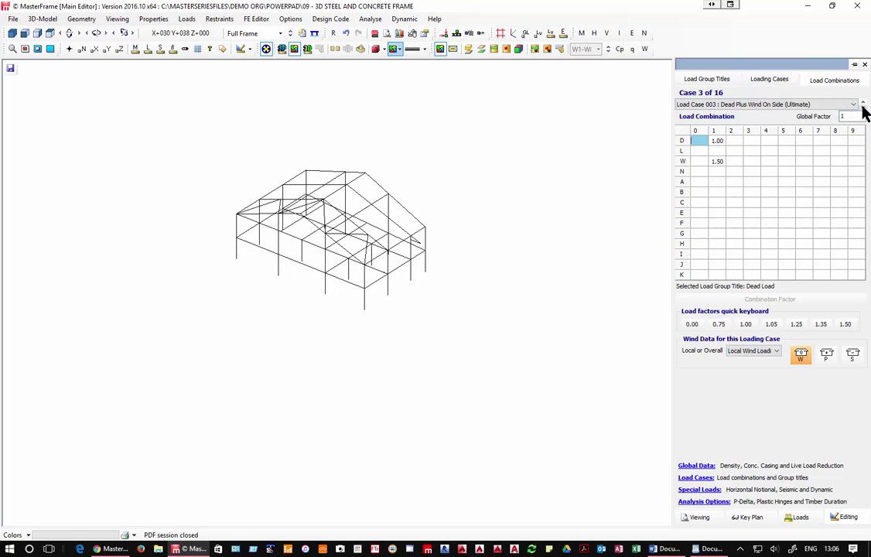
left_click(864, 110)
left_click(864, 109)
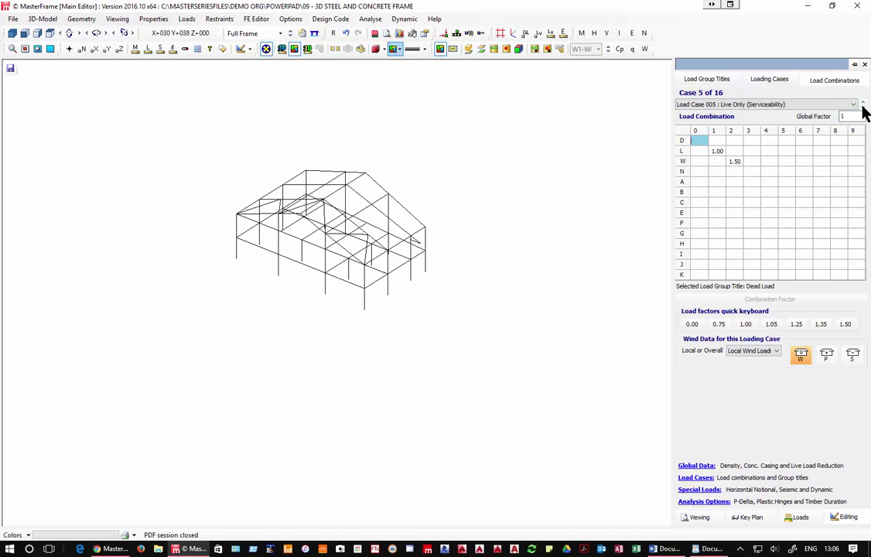
Open the automatic load case generator from the loading cases, review its ultimate case type options, and close it without generating cases.
left_click(762, 81)
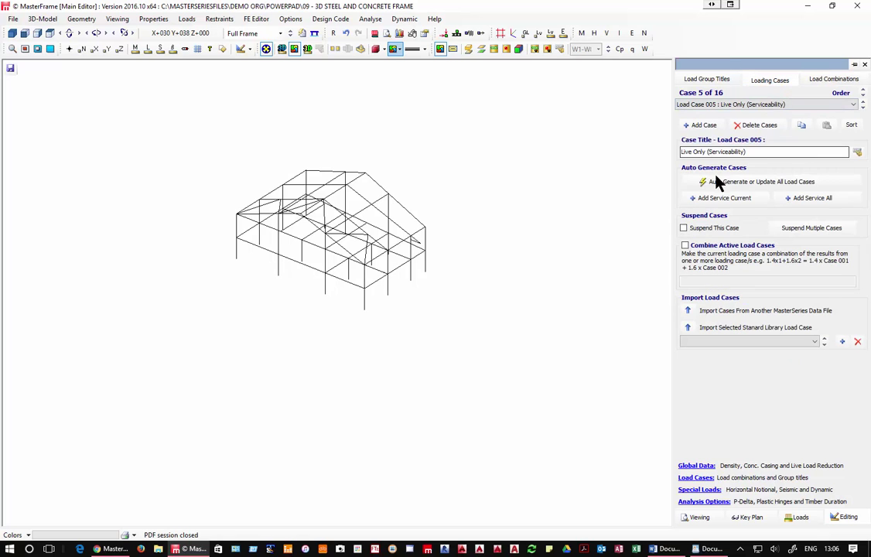
left_click(739, 182)
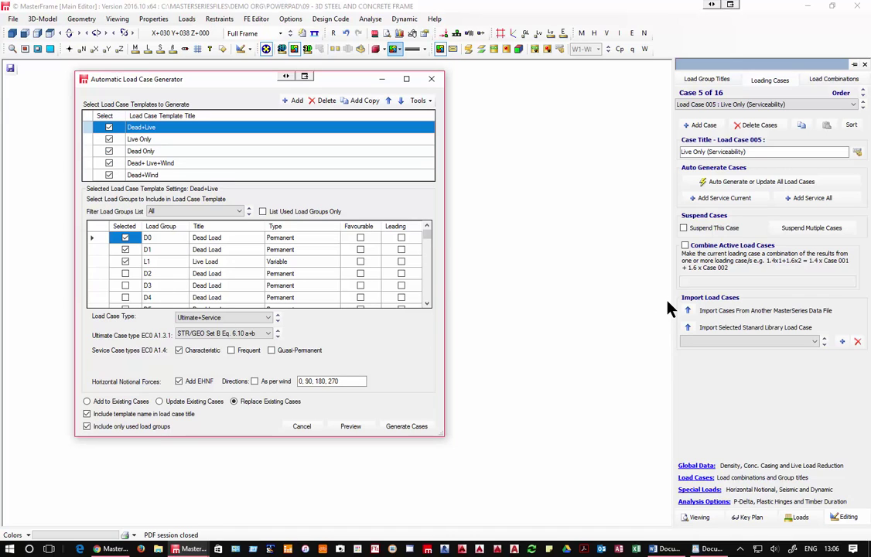
left_click(230, 334)
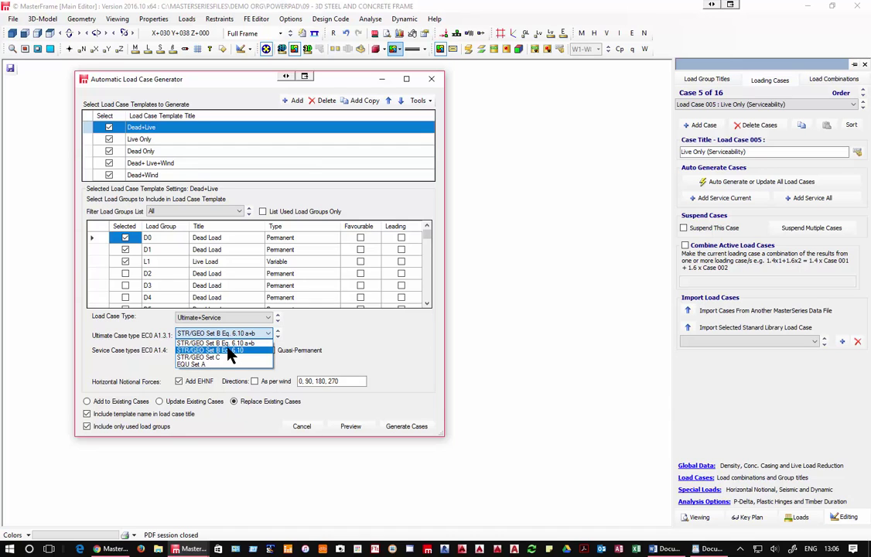
left_click(225, 343)
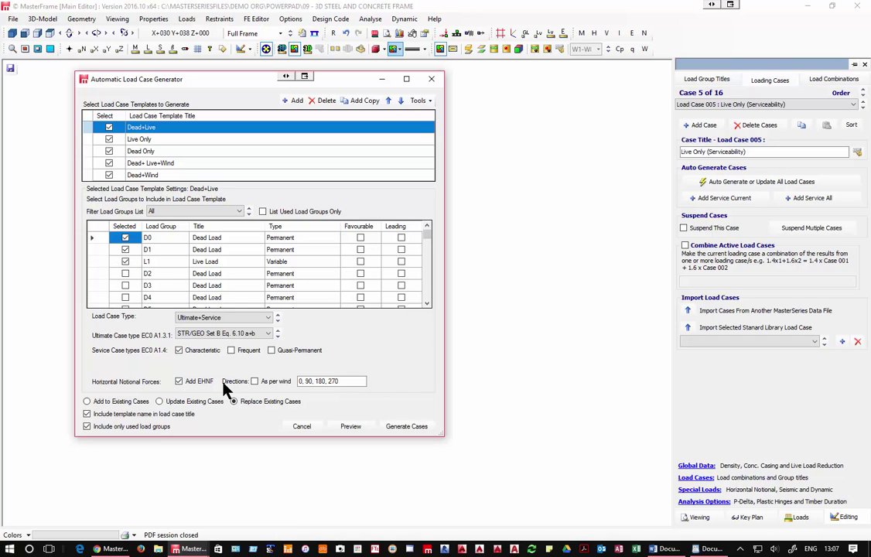
left_click(431, 79)
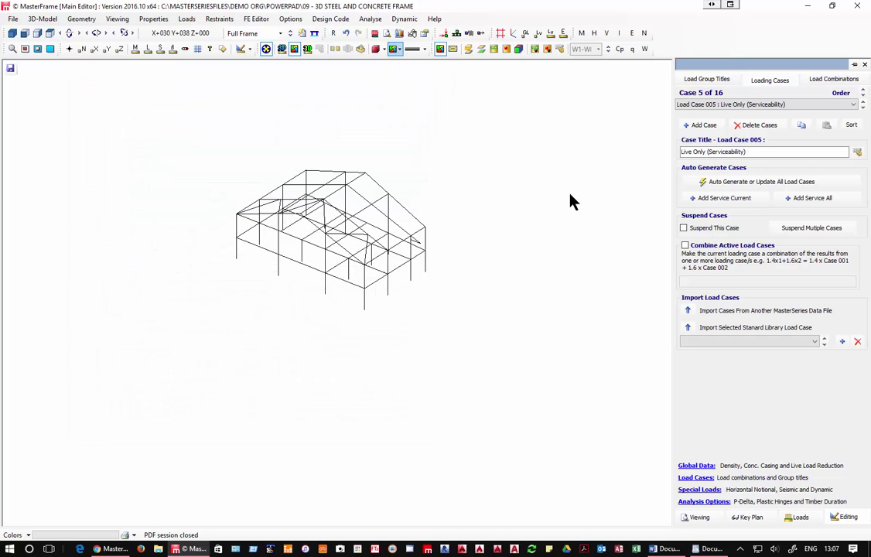
Leave the frame editor and open the file 09 - 3D Steel and Concrete Frame-org from the PowerPad folder.
scroll(334, 236, "up", 3)
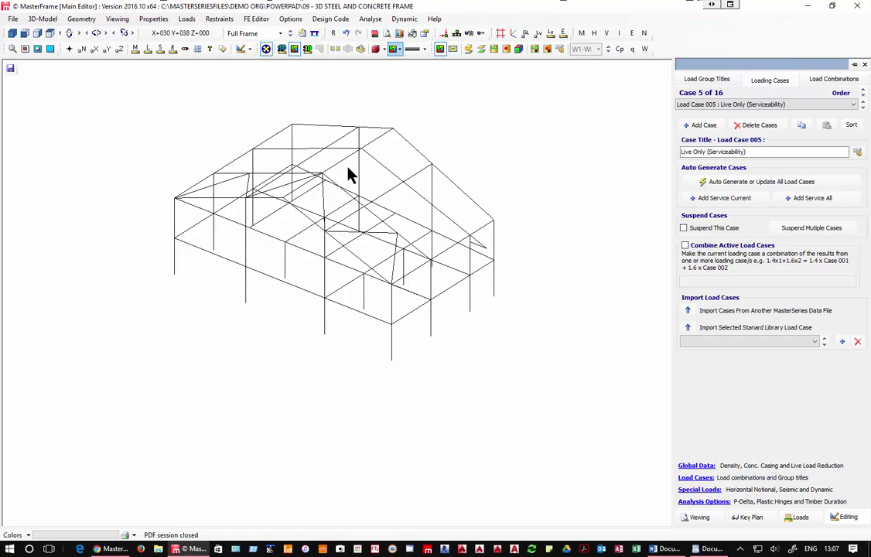
left_click(435, 298)
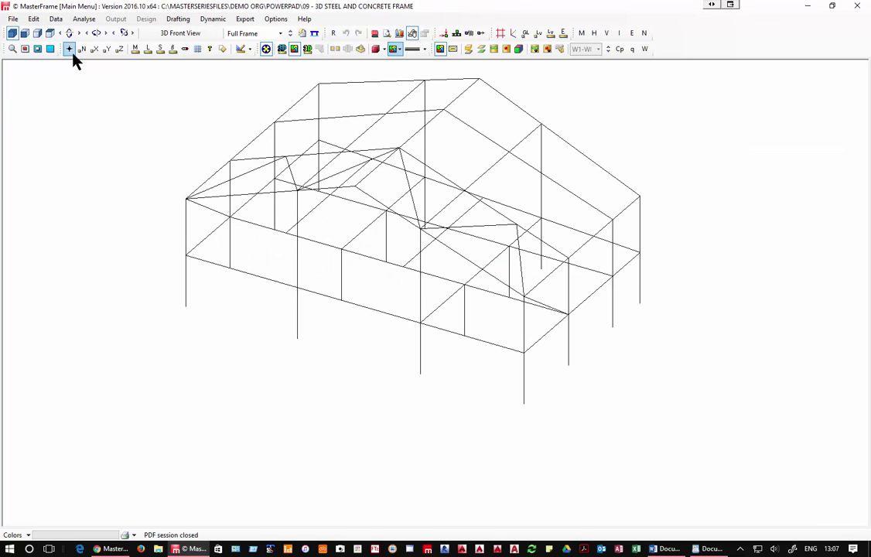
left_click(14, 18)
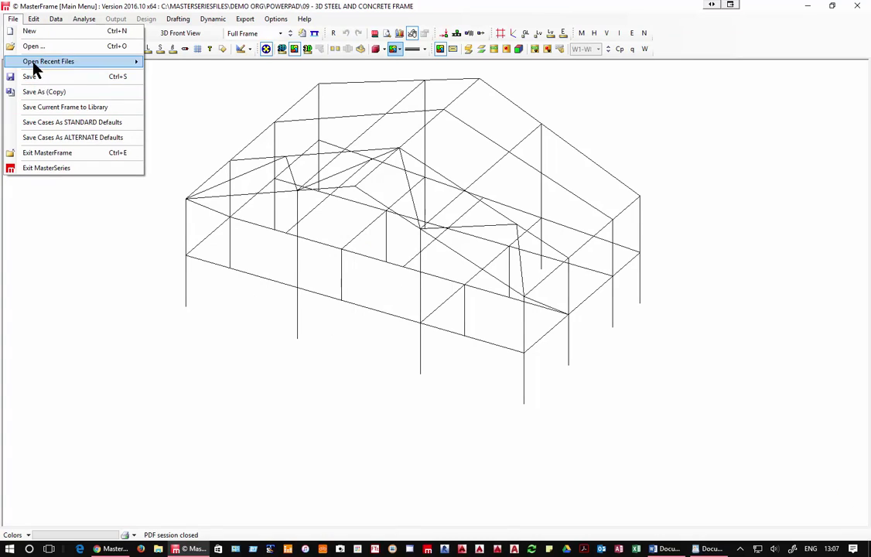
left_click(34, 45)
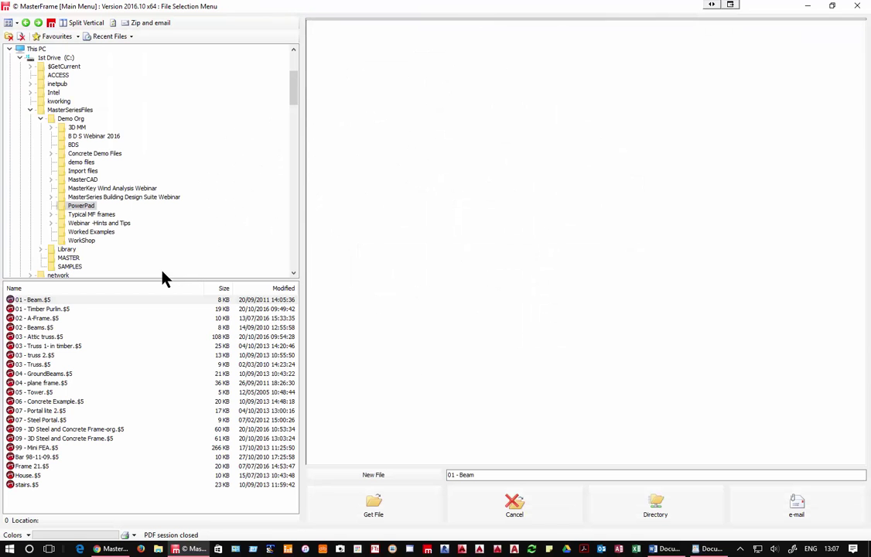
left_click(62, 430)
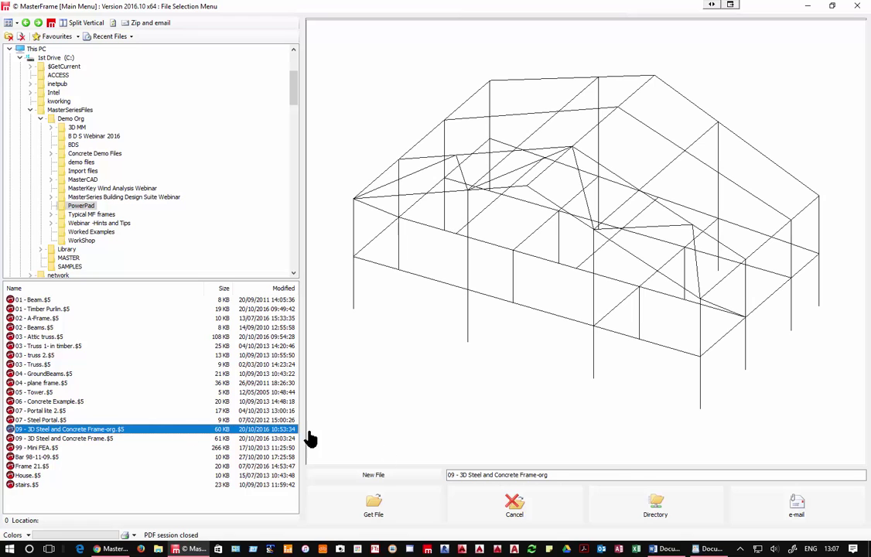
left_click(410, 517)
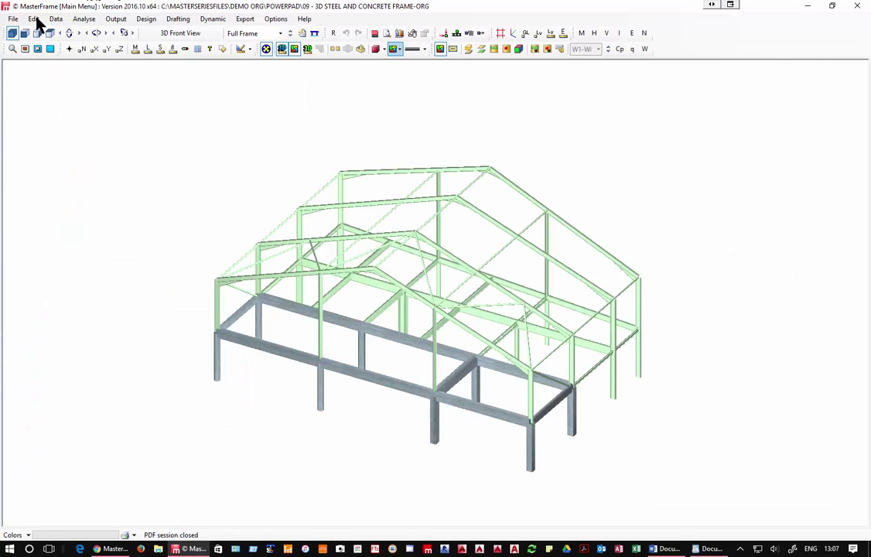
View the tabular output of member forces for the opened frame.
left_click(115, 21)
mouse_move(176, 23)
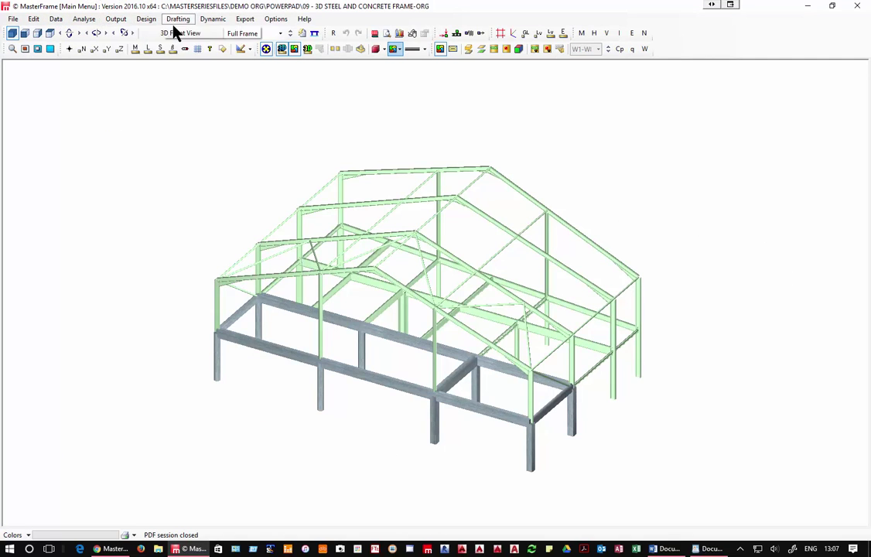
mouse_move(118, 21)
mouse_move(143, 33)
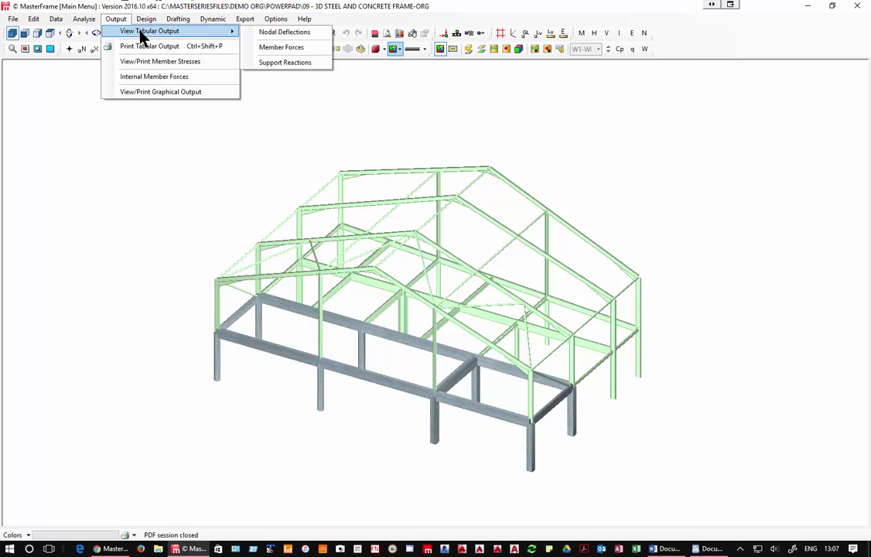
left_click(262, 49)
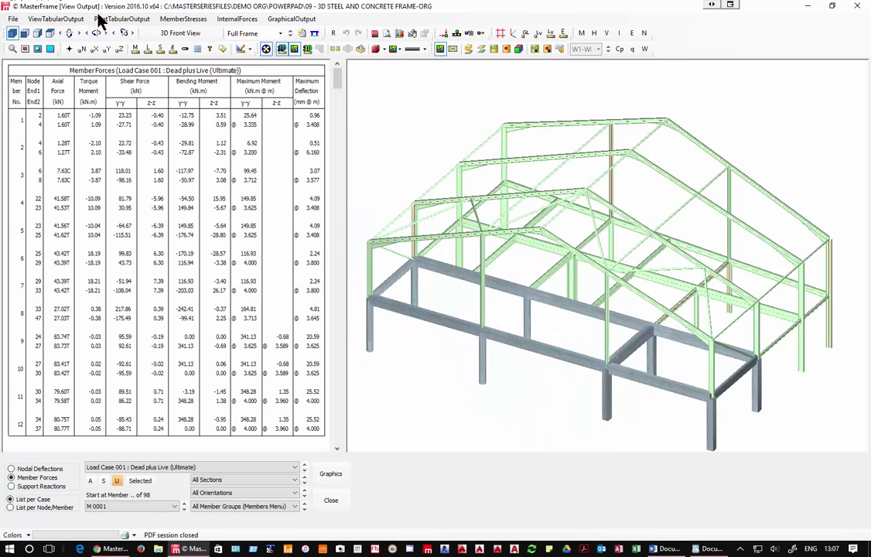
Open the graphical analysis output and show the frame as plain lines instead of 3D members.
left_click(290, 19)
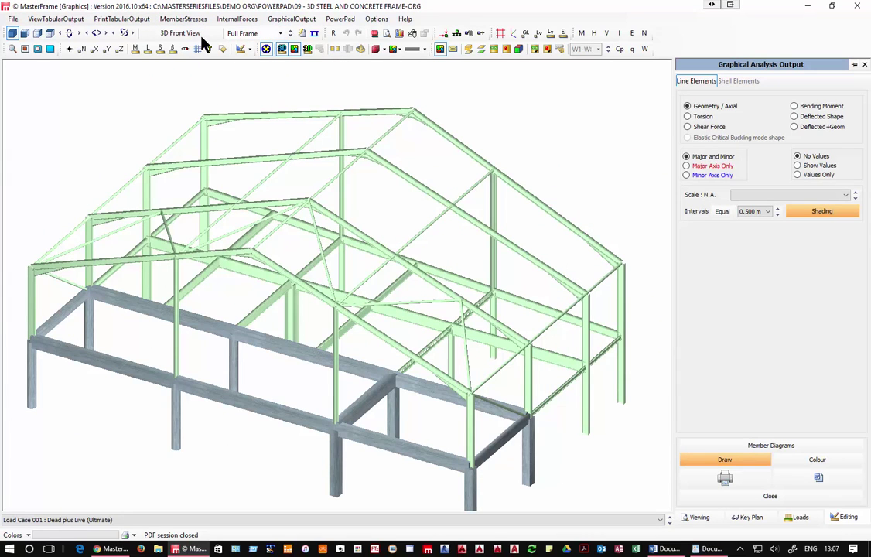
left_click(266, 50)
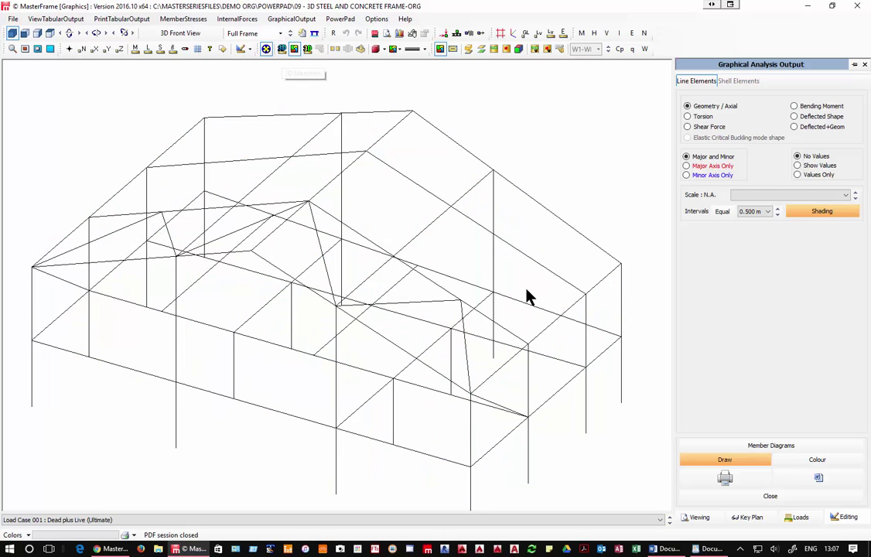
scroll(444, 294, "down", 2)
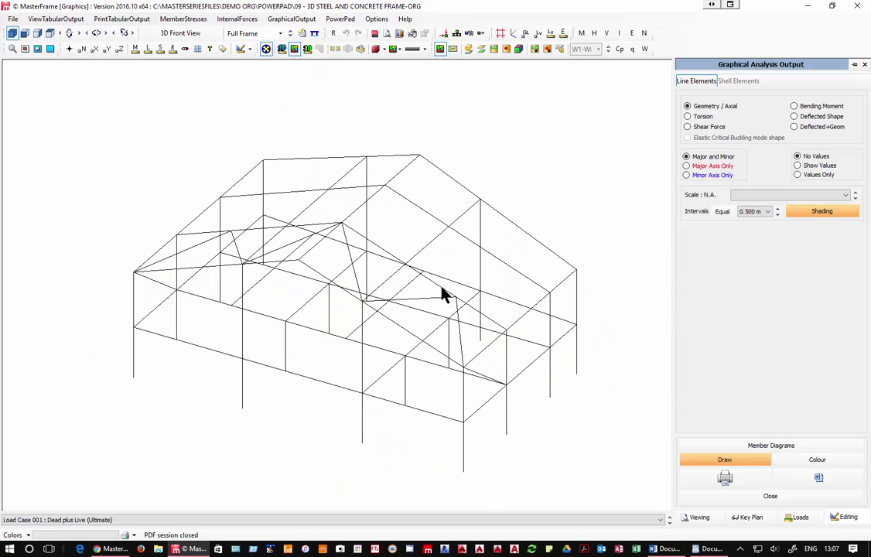
Display the bending moment diagrams at a scale of 200 with 0.200 m intervals.
left_click(812, 108)
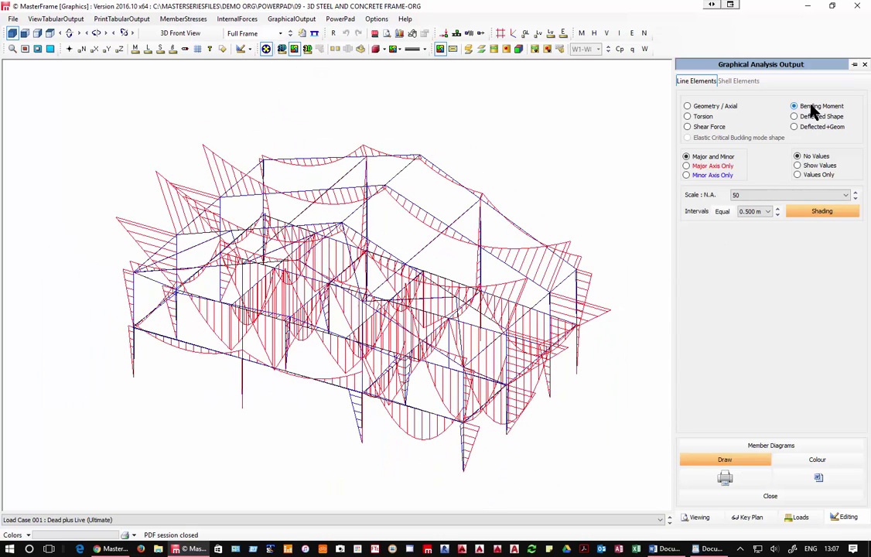
left_click(856, 195)
left_click(856, 195)
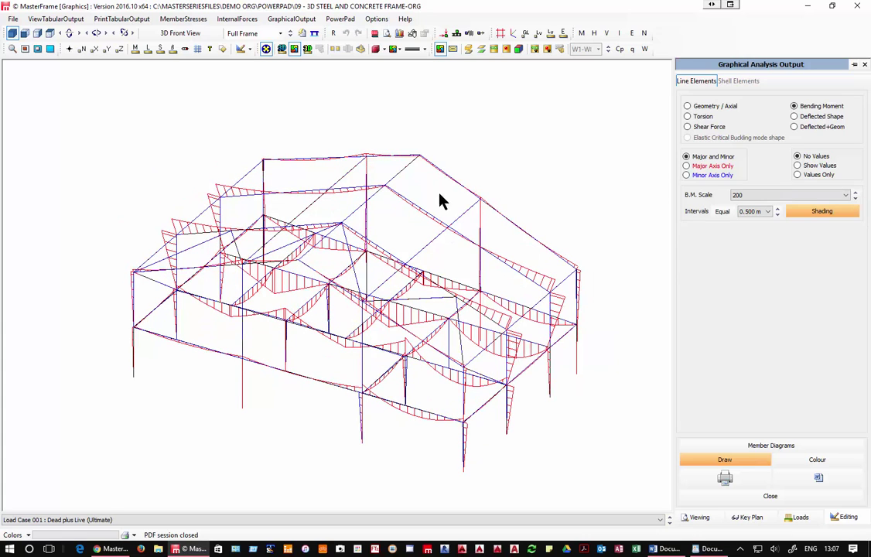
left_click(762, 211)
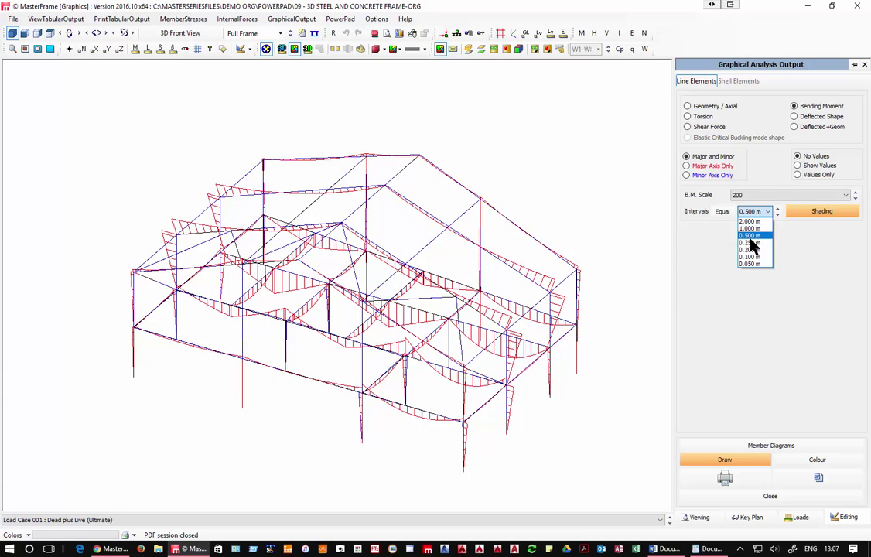
left_click(751, 251)
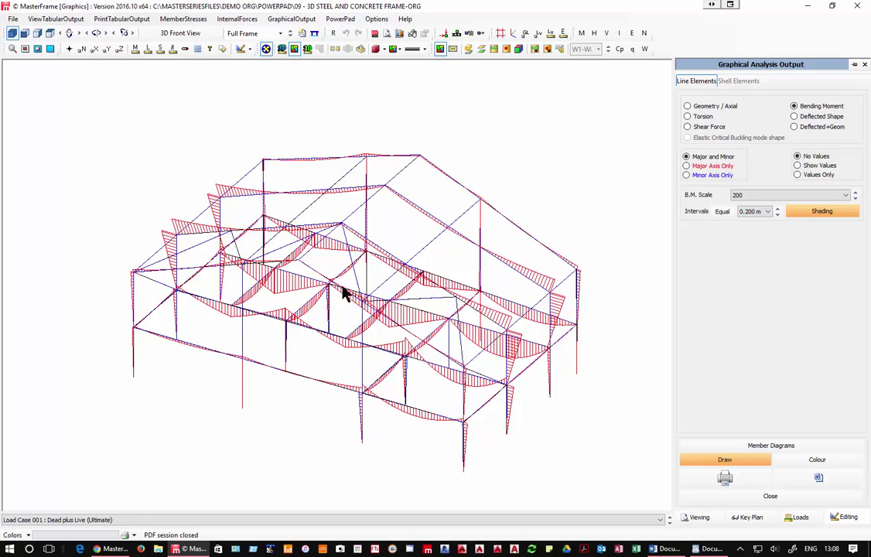
Examine the bending moments around the frame, and switch the results to Envelope (Ultimate Cases).
left_click_drag(345, 292, 126, 395)
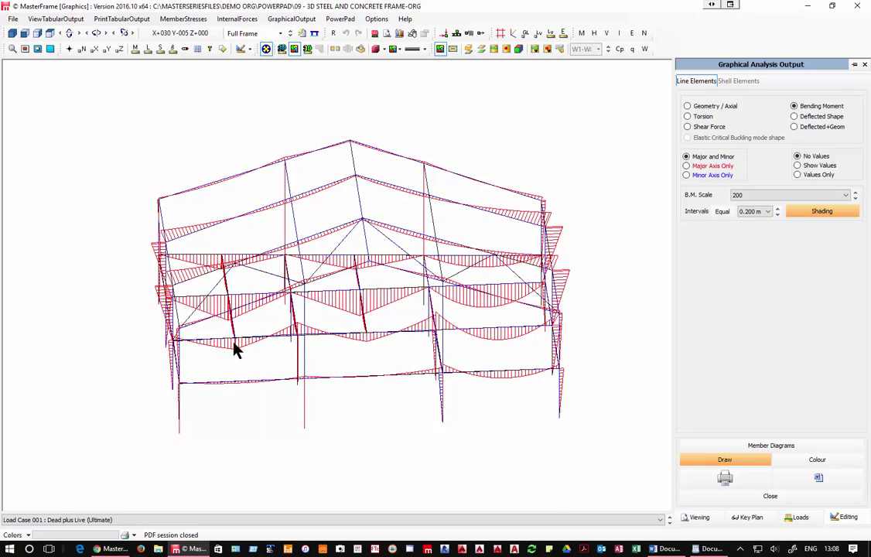
left_click_drag(405, 287, 439, 365)
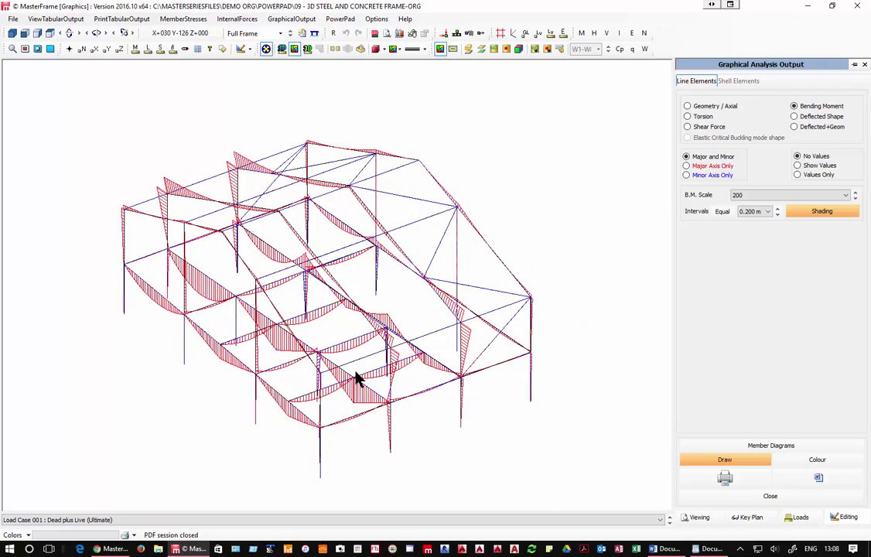
left_click(389, 520)
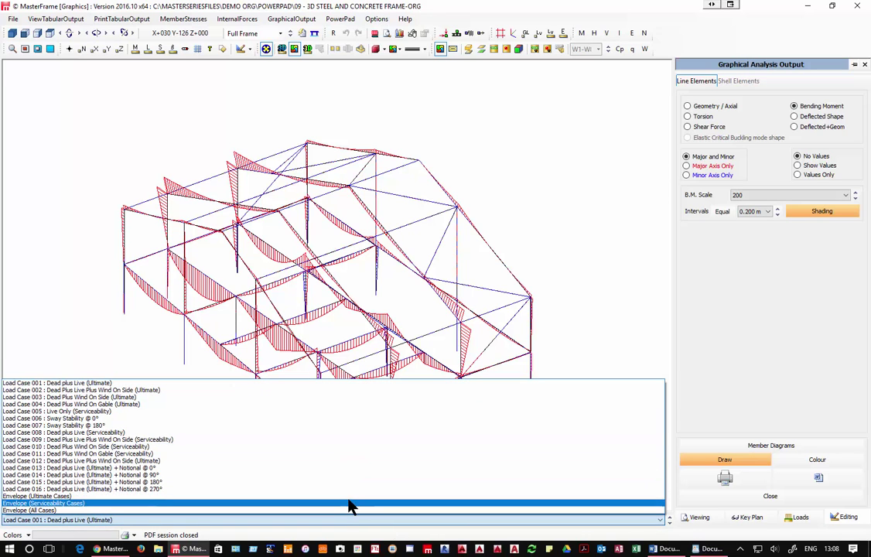
left_click(352, 500)
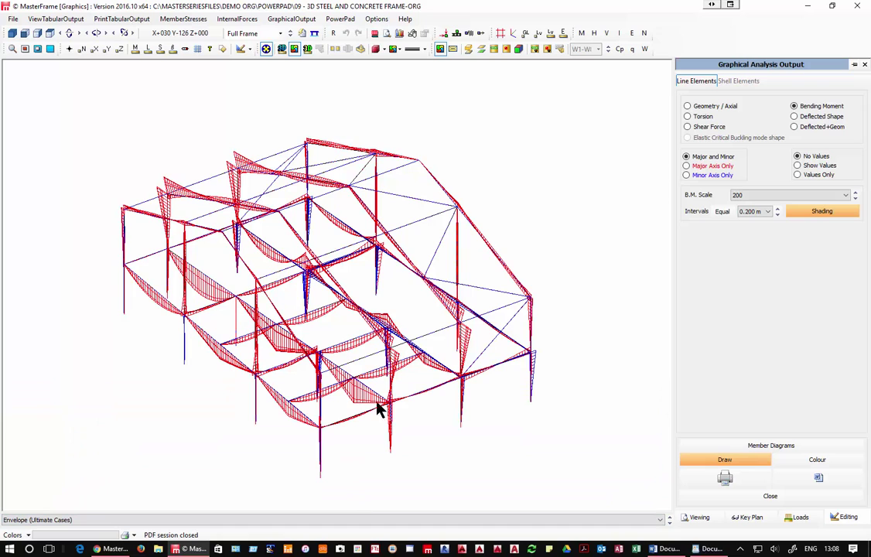
Display the deflected shape together with the geometry at a magnification of 2.
left_click(806, 129)
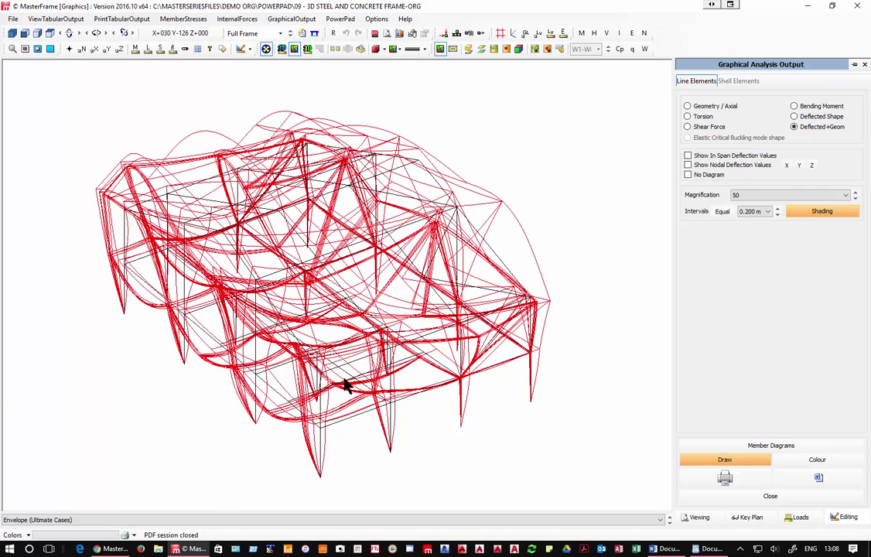
left_click(776, 195)
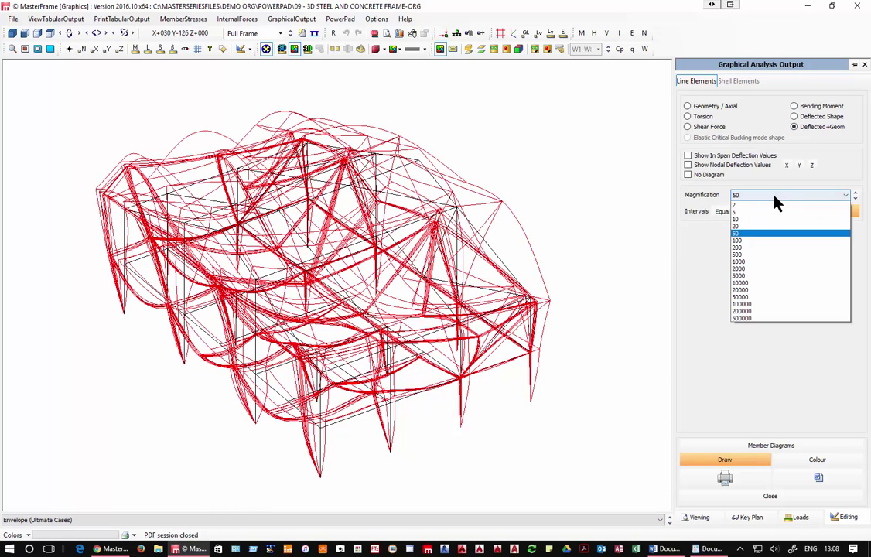
left_click(765, 213)
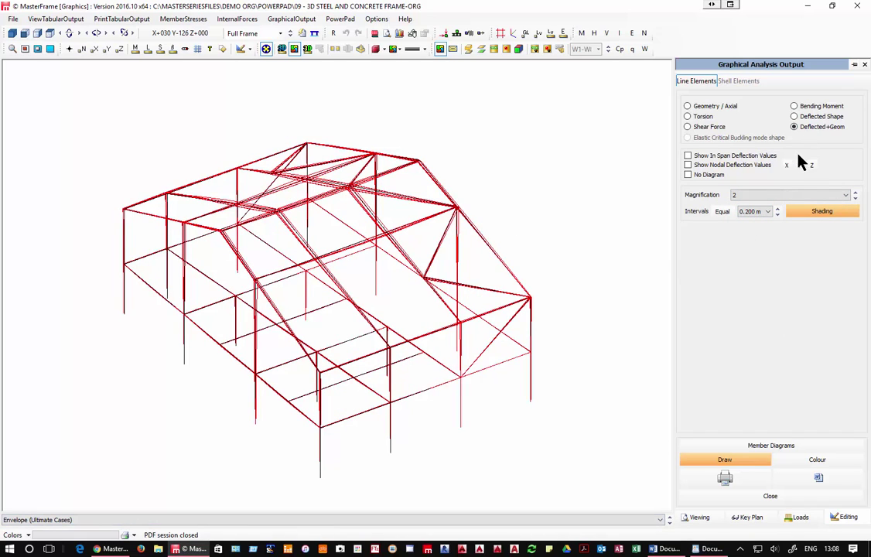
Show the nodal deflection values in X and Z, and switch the results to Envelope (Serviceability Cases).
left_click(761, 165)
left_click(787, 165)
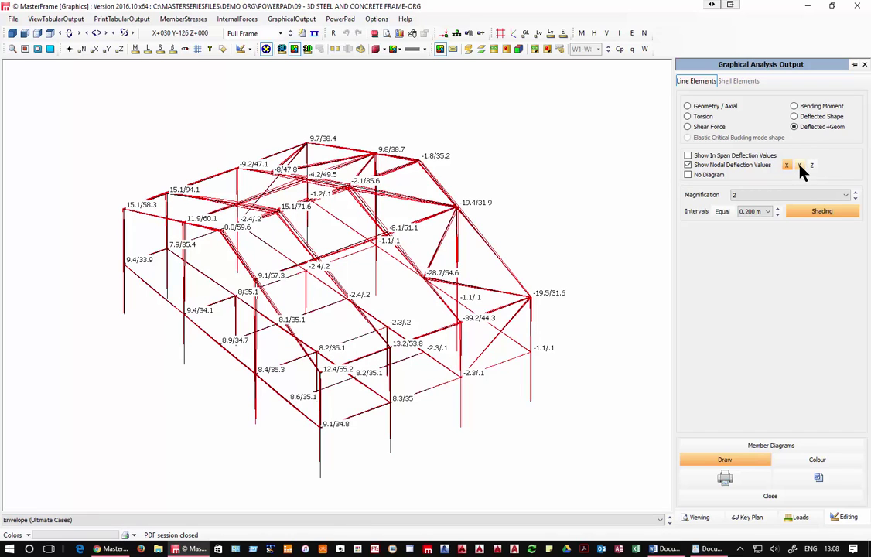
left_click(812, 166)
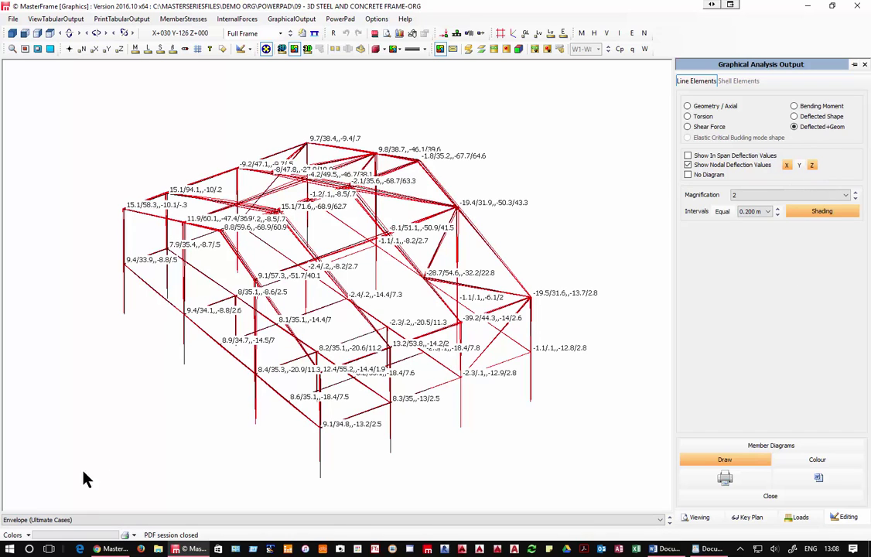
left_click(60, 520)
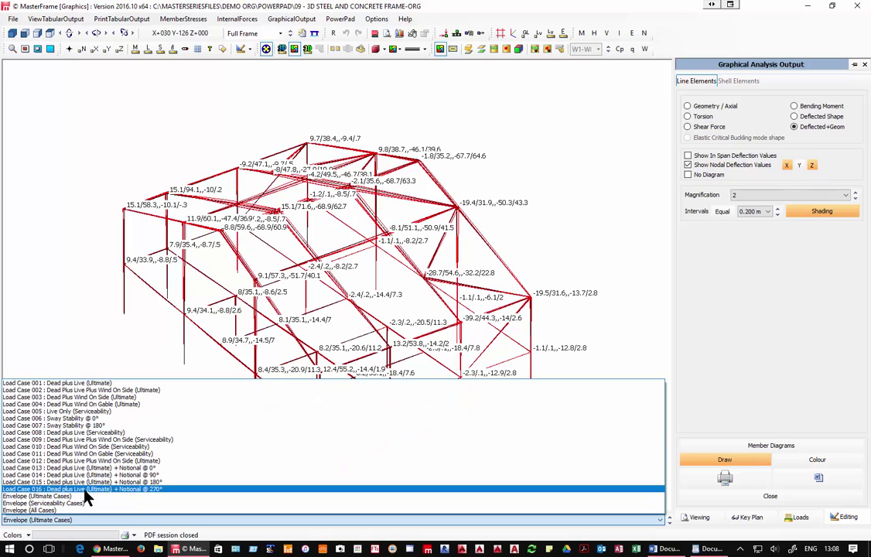
left_click(87, 503)
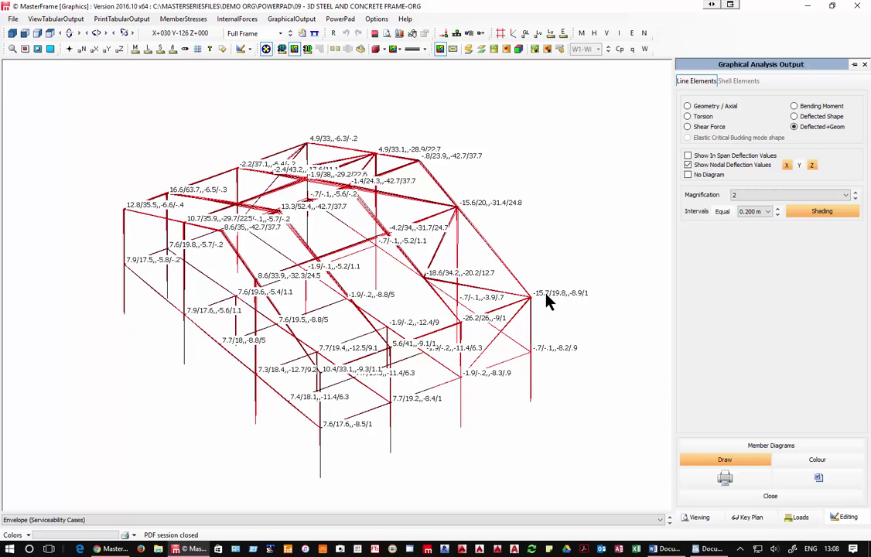
Close the graphical analysis output and open Steel Design for the frame.
left_click(865, 65)
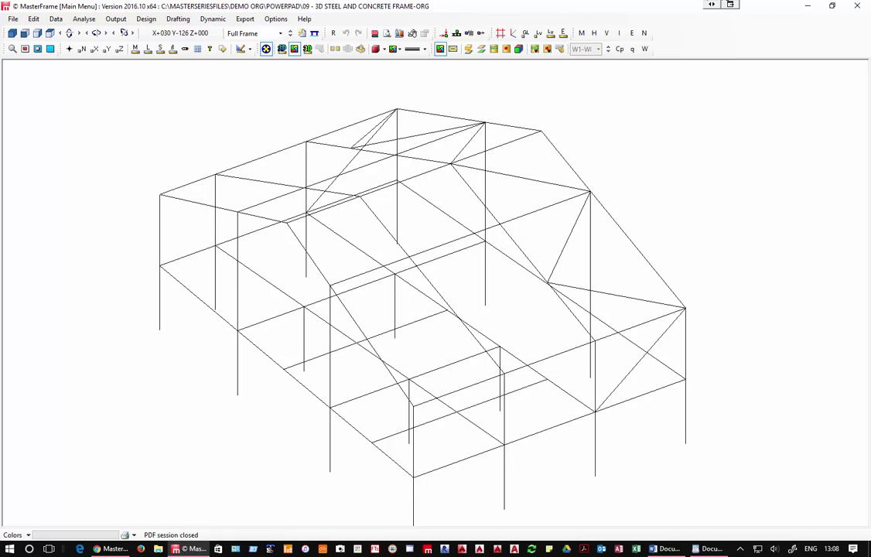
left_click(145, 20)
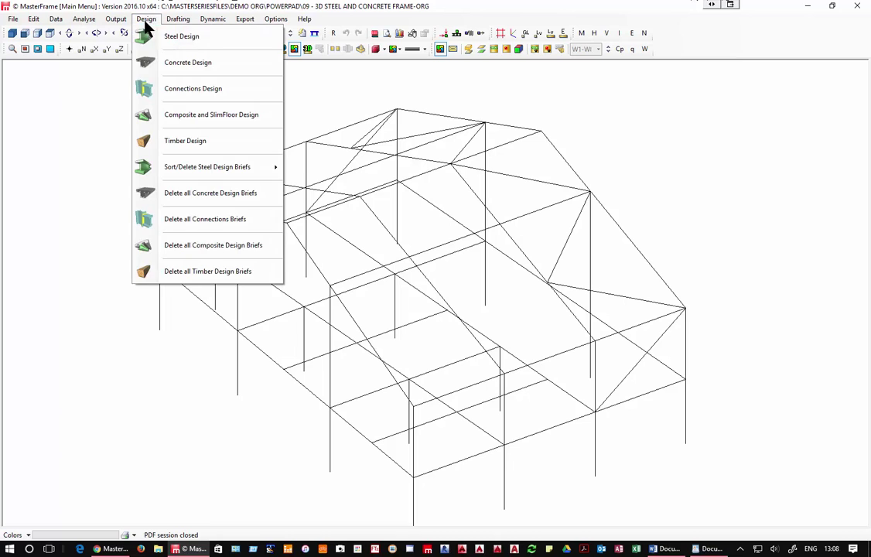
left_click(185, 36)
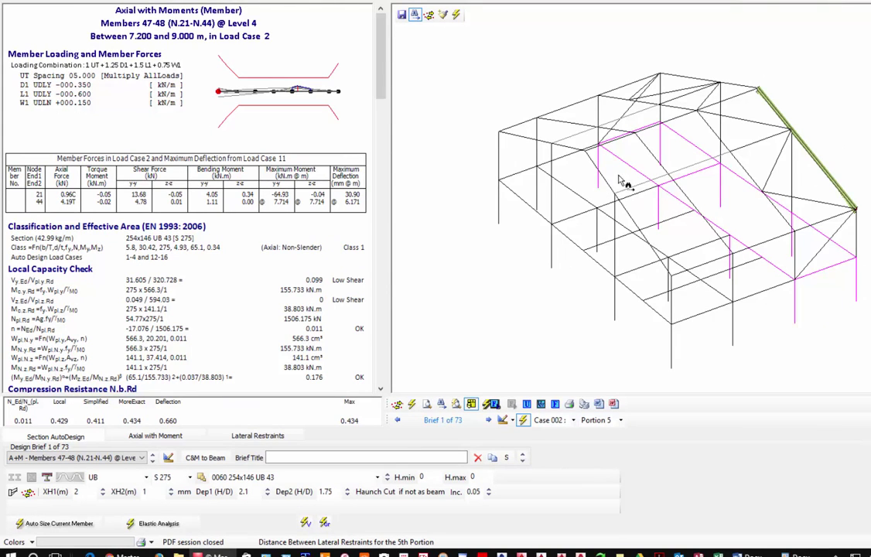
Review the steel design checks of rafter member 57, including its second portion, and of column members 85 and 86 below it.
left_click(694, 206)
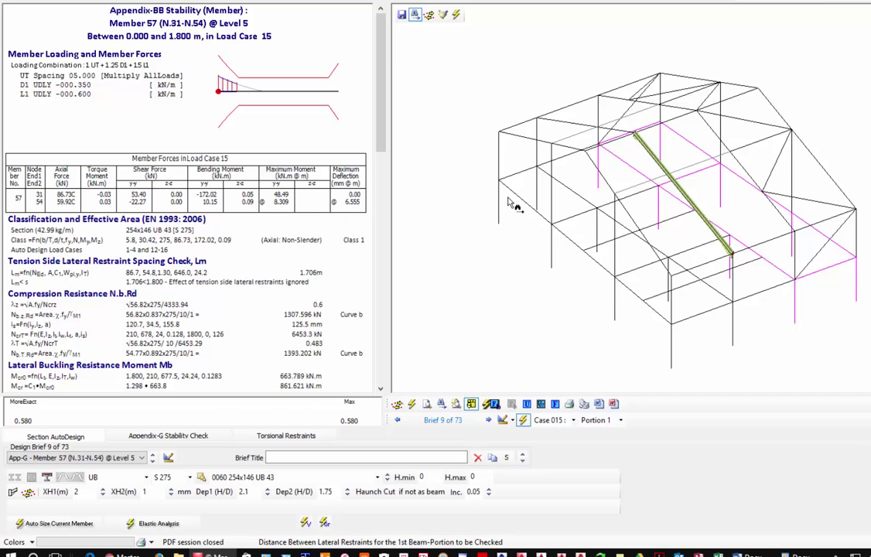
left_click(263, 116)
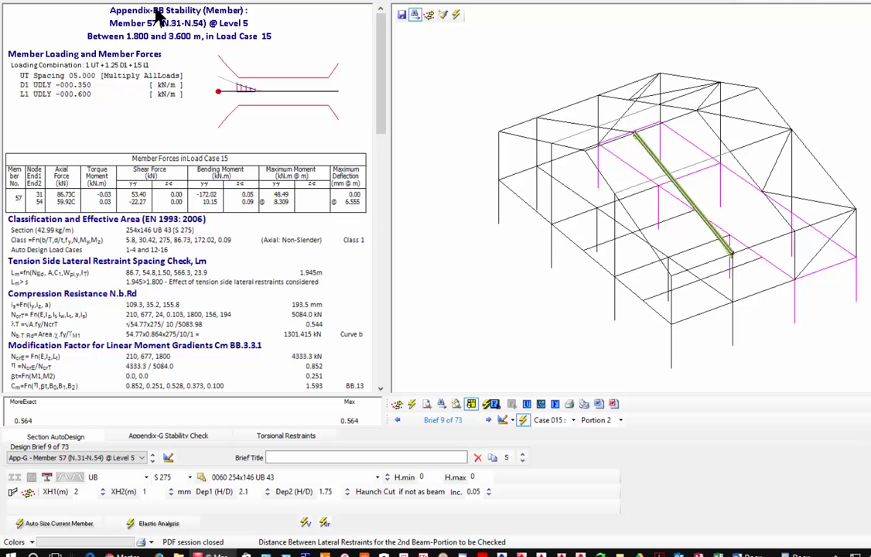
left_click(735, 331)
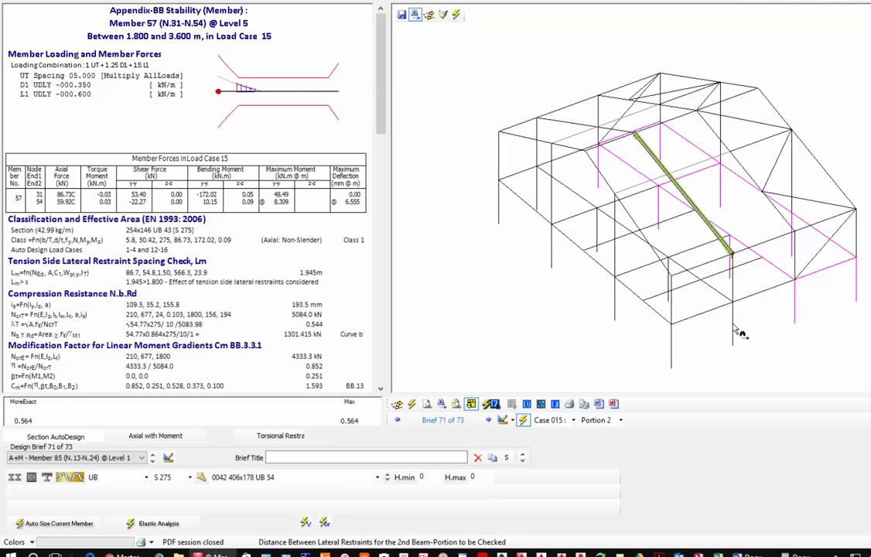
left_click(733, 277)
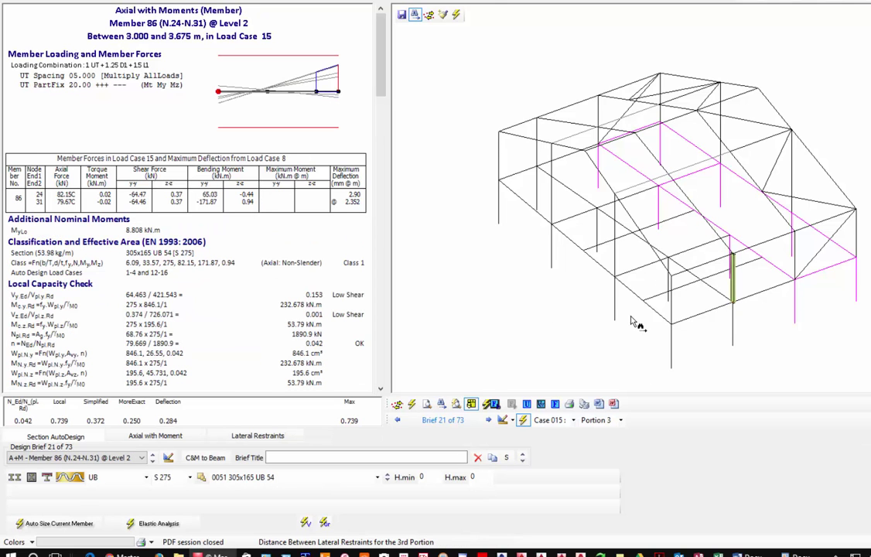
Review the simple construction check of column member 87 with its off-centre eccentricity and its selfweight and loads eccentricity settings.
left_click_drag(633, 323, 705, 235)
left_click(684, 288)
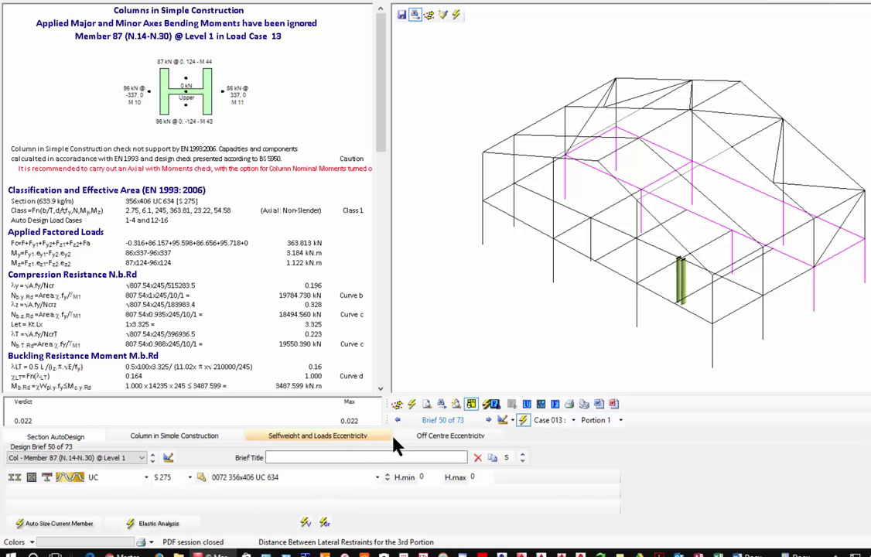
left_click(424, 437)
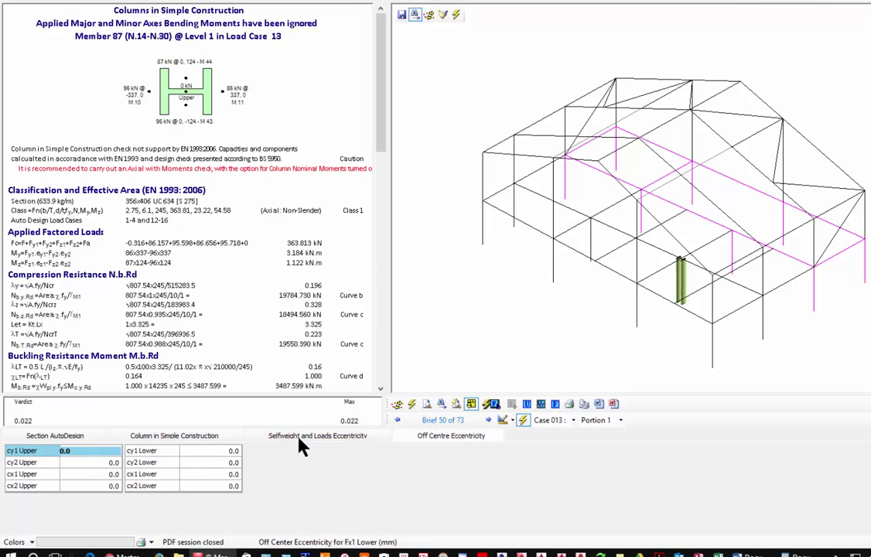
left_click(301, 439)
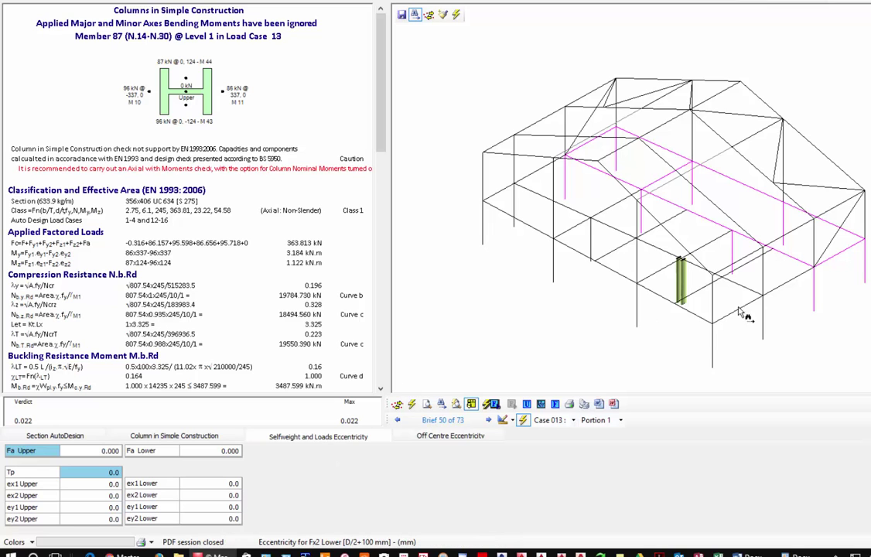
Review the axial with moments checks of column member 92 and floor beam member 13.
left_click(635, 312)
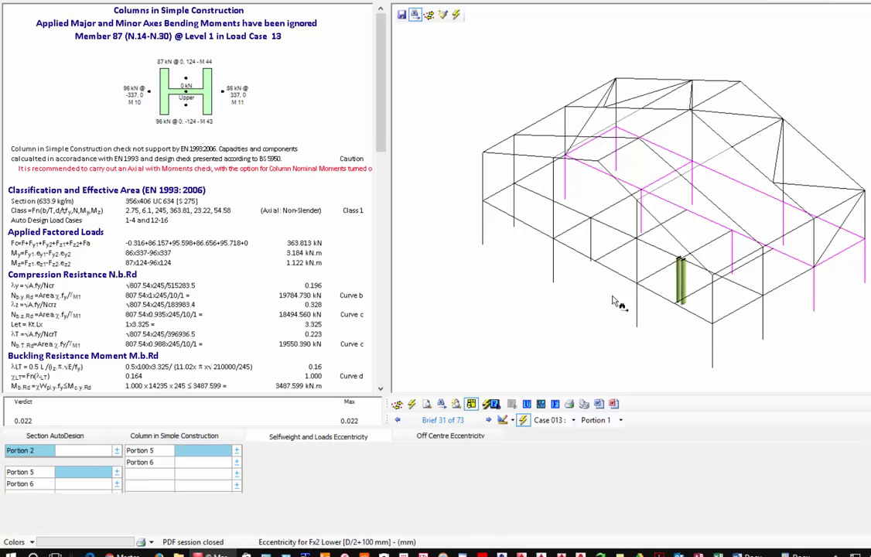
left_click(480, 182)
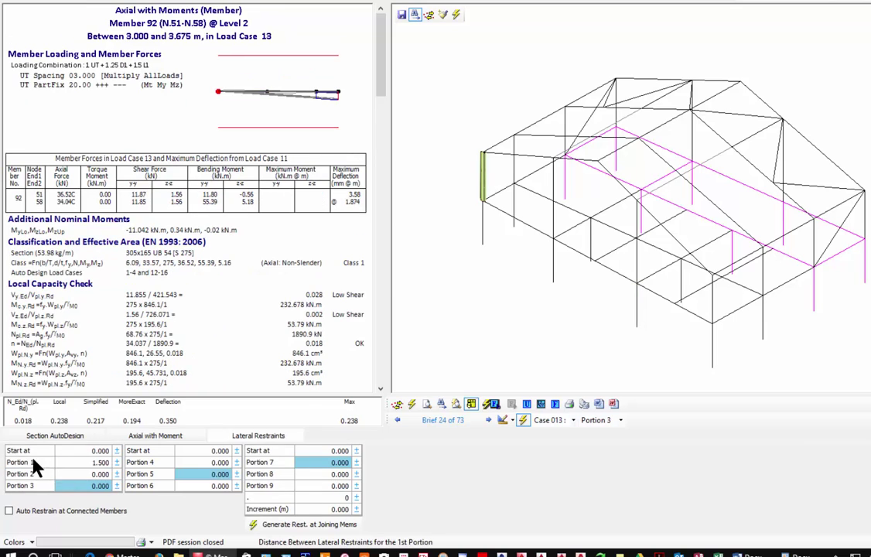
left_click(542, 198)
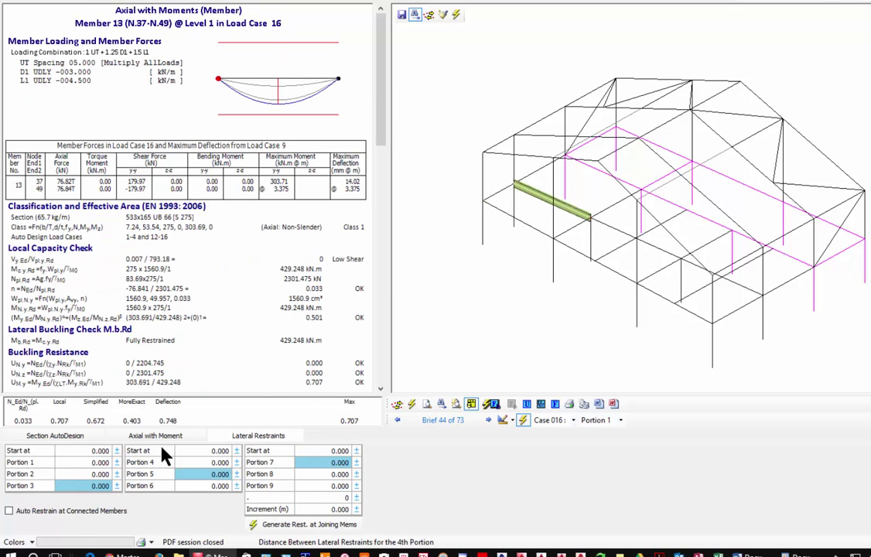
Change the section of beam member 13 to 457x191 UB 89.
left_click(78, 436)
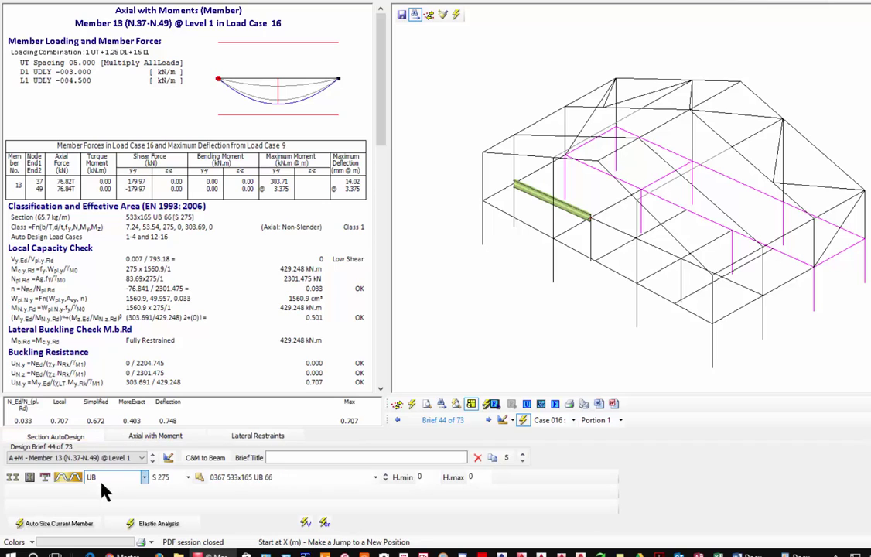
left_click(275, 477)
left_click(266, 244)
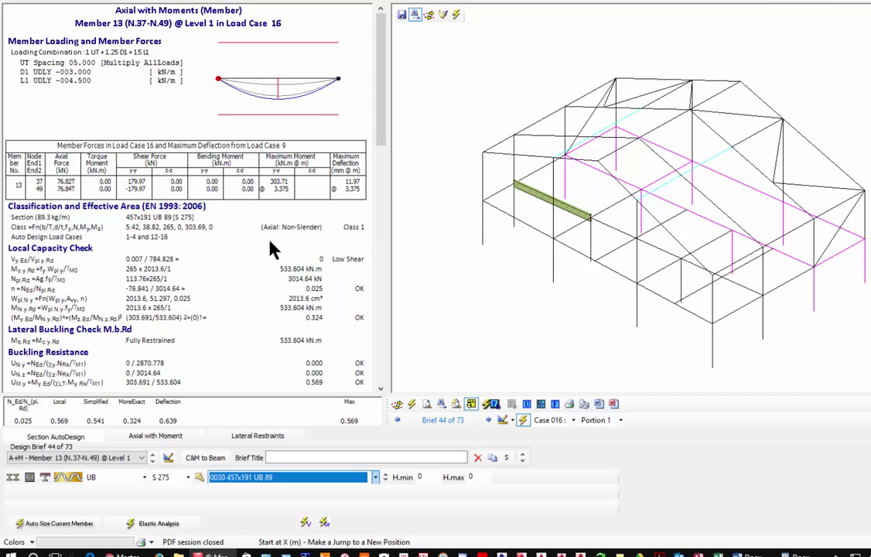
Step member 13 through successive UB sizes down the section list to 356x171 UB 67.
left_click(385, 480)
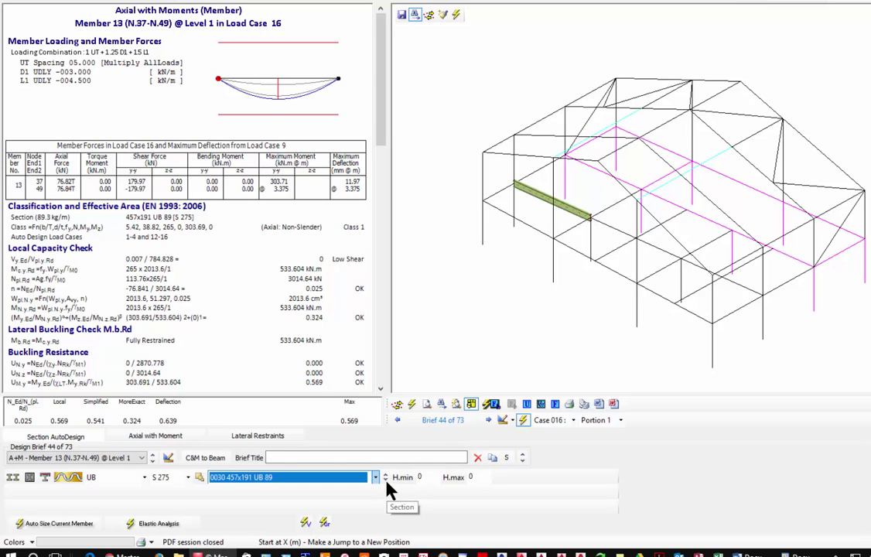
left_click(385, 480)
left_click(385, 480)
left_click(385, 480)
left_click(385, 480)
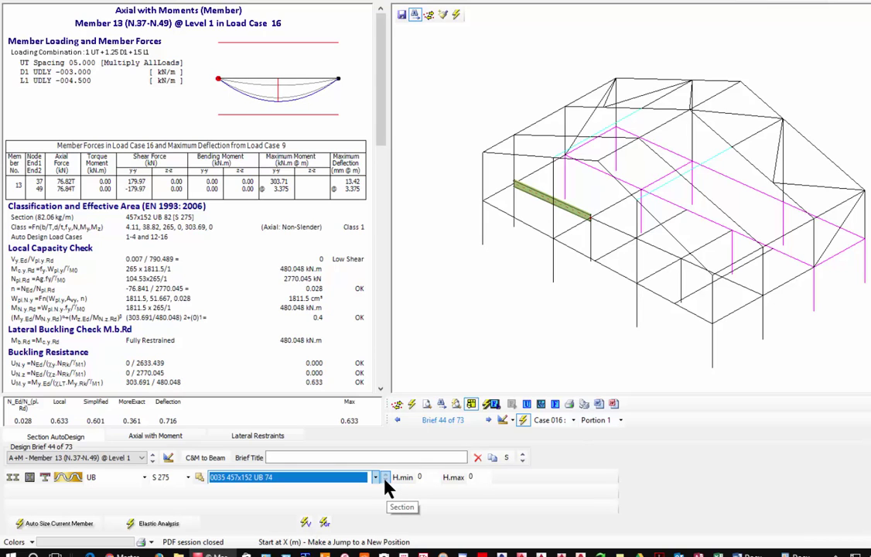
left_click(386, 480)
left_click(385, 479)
left_click(385, 480)
left_click(385, 479)
left_click(385, 480)
left_click(385, 479)
left_click(385, 479)
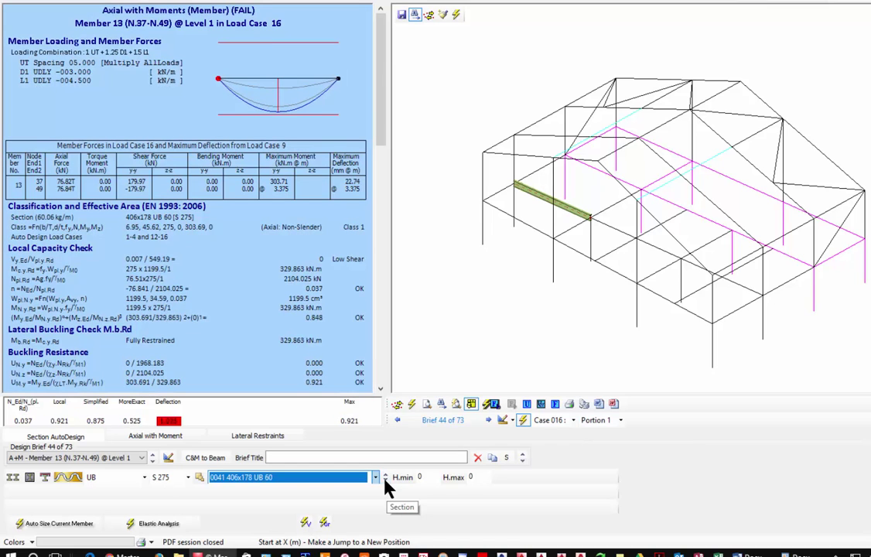
left_click(385, 480)
left_click(385, 480)
left_click(385, 480)
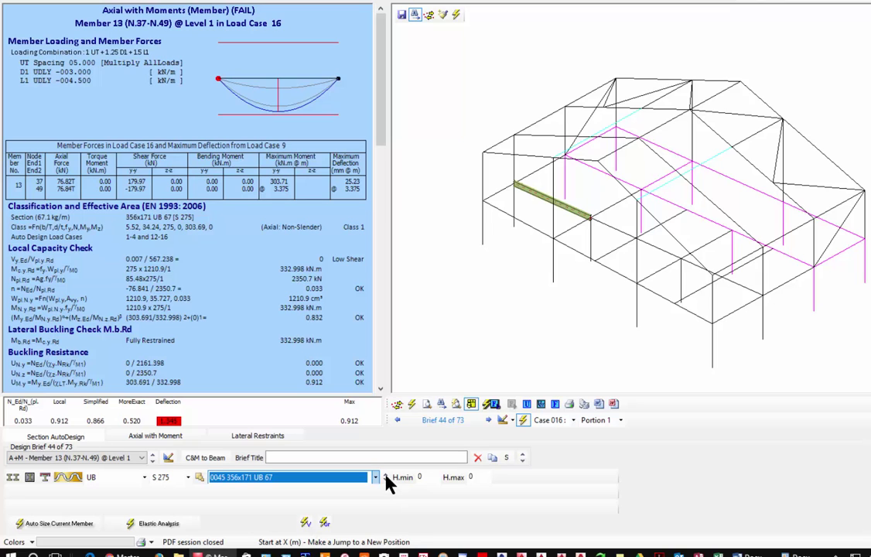
Auto-size beam member 13, repeating the sizing until its section is 533x165 UB 66.
left_click(46, 525)
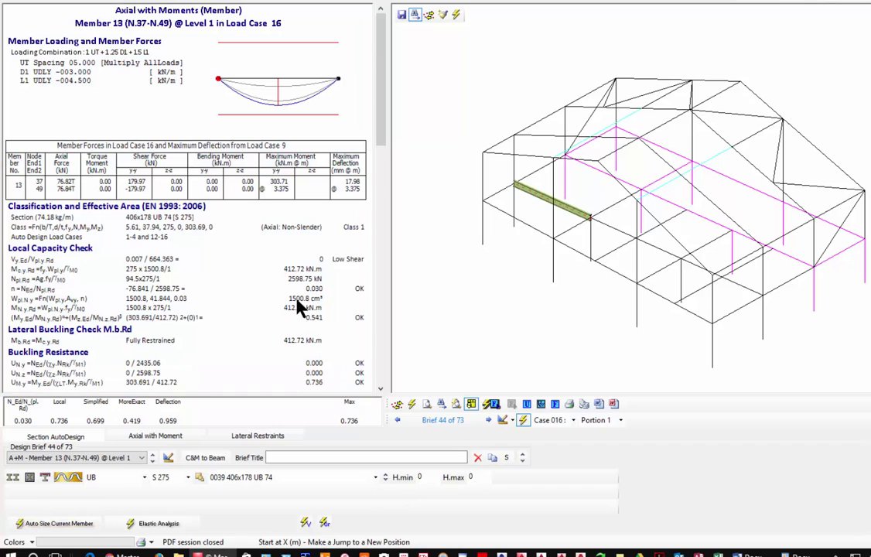
left_click(236, 485)
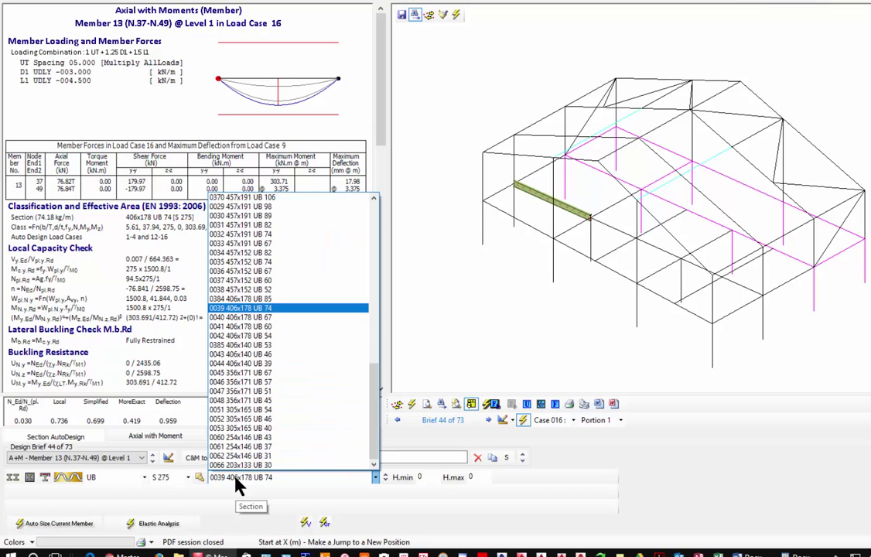
left_click(236, 486)
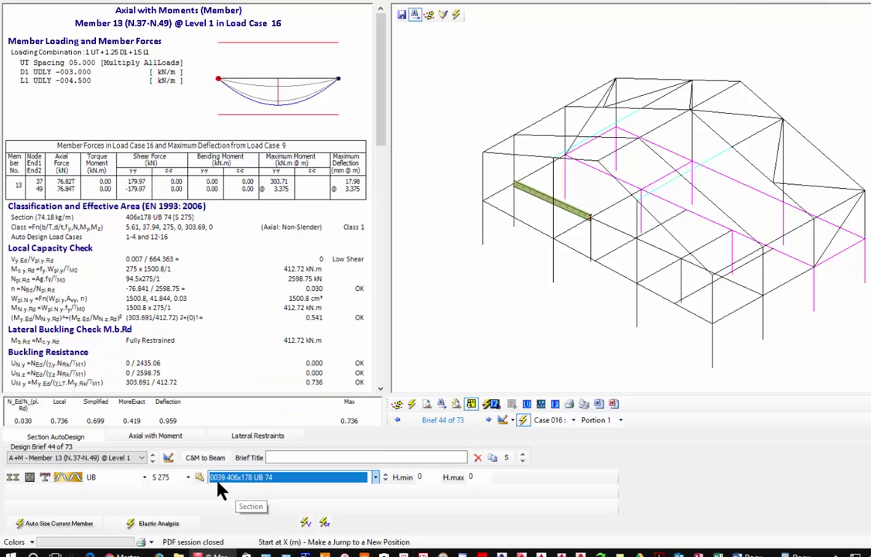
left_click(36, 526)
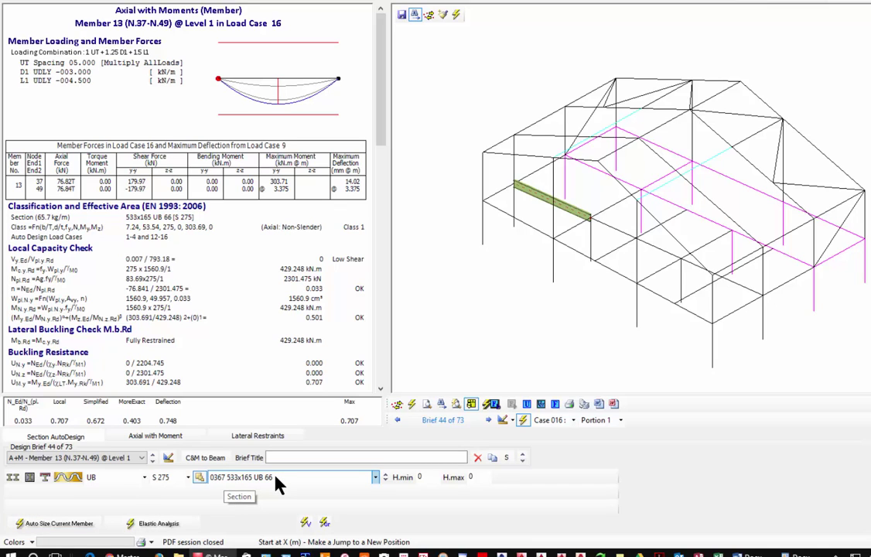
Set the steel grade of member 13 to S 355 and auto-size the beam again.
left_click(169, 480)
left_click(160, 494)
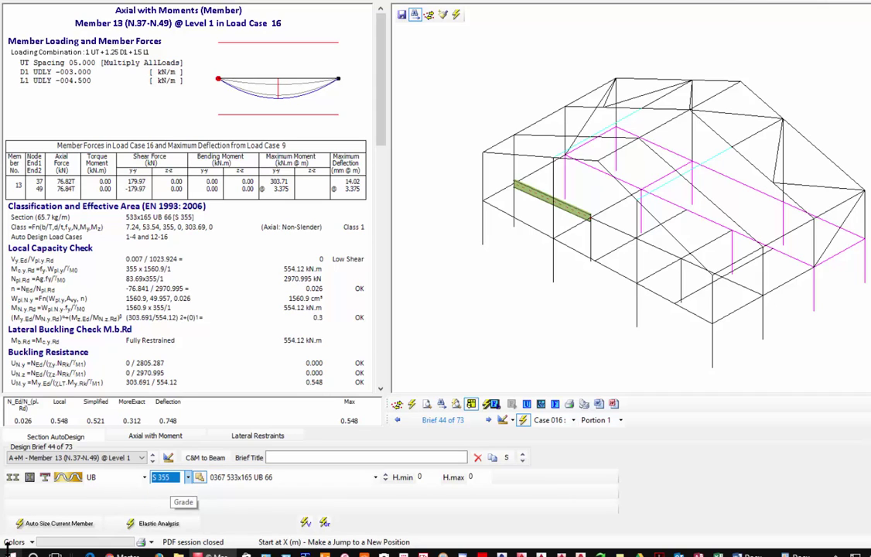
left_click(46, 530)
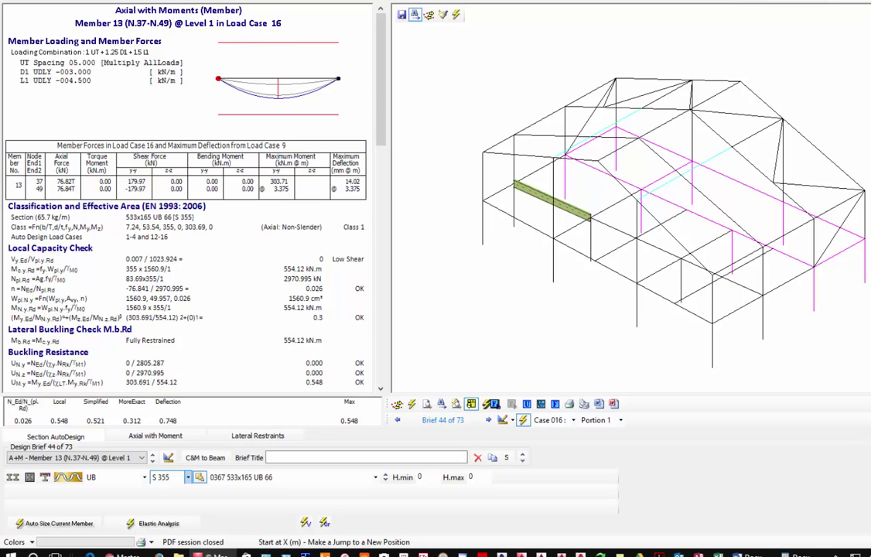
Open the design output printing options, dismissing the notice about re-analysing the frame.
left_click(221, 2)
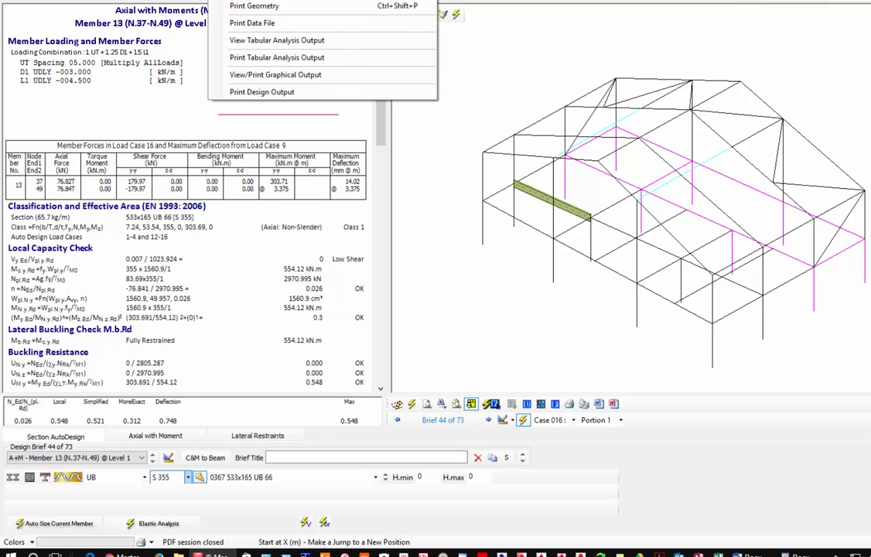
left_click(258, 93)
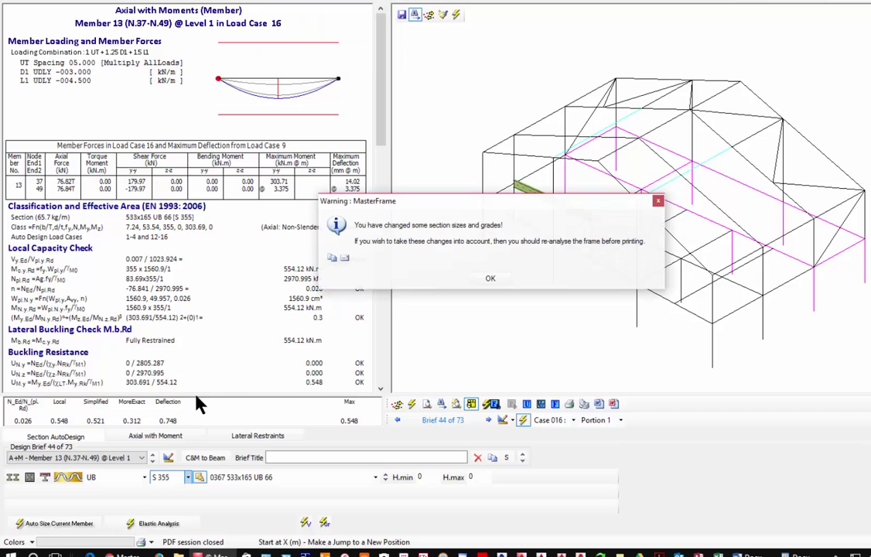
left_click(489, 280)
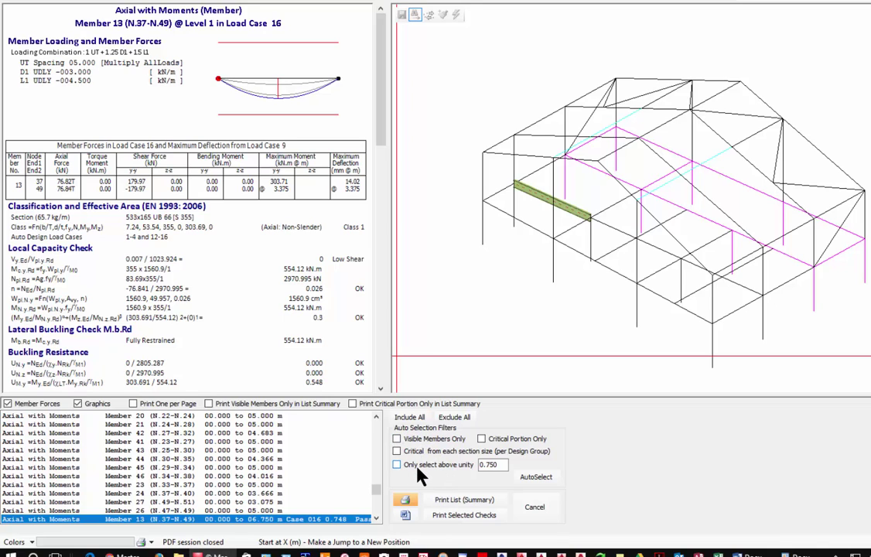
Auto-select for printing only the design checks above a unity ratio of 0.950.
left_click(485, 465)
key("Delete")
type("9")
left_click(534, 478)
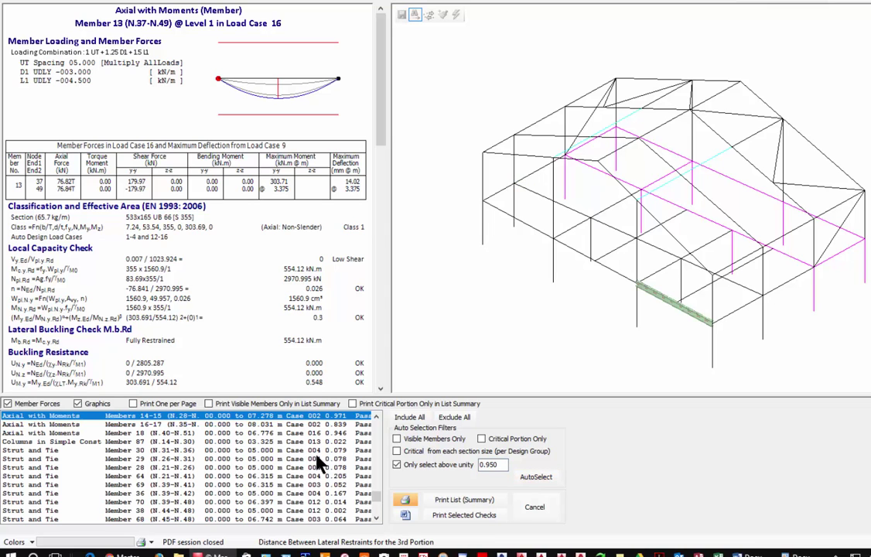
Add the Axial with Moments check of members 47-48 and the Appendix-G Stability check of member 57, and switch the output to Word export.
scroll(317, 459, "up", 5)
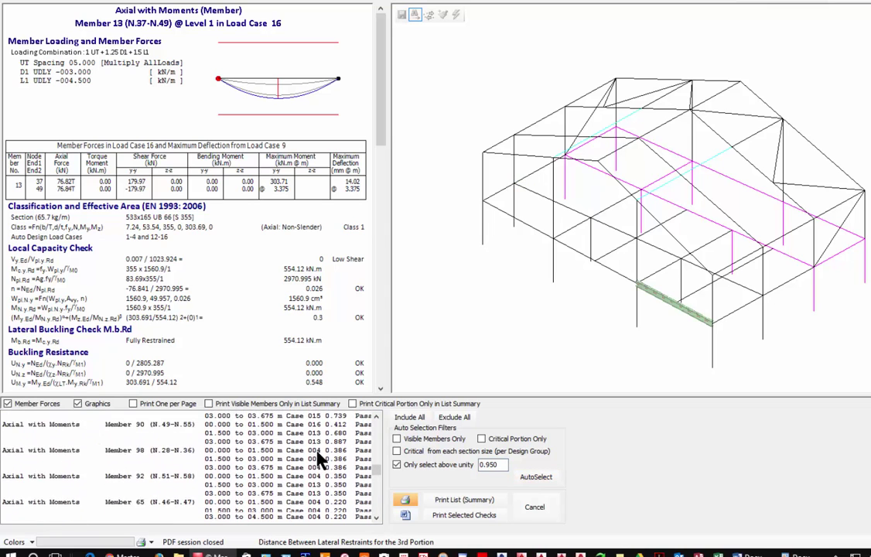
left_click(325, 424)
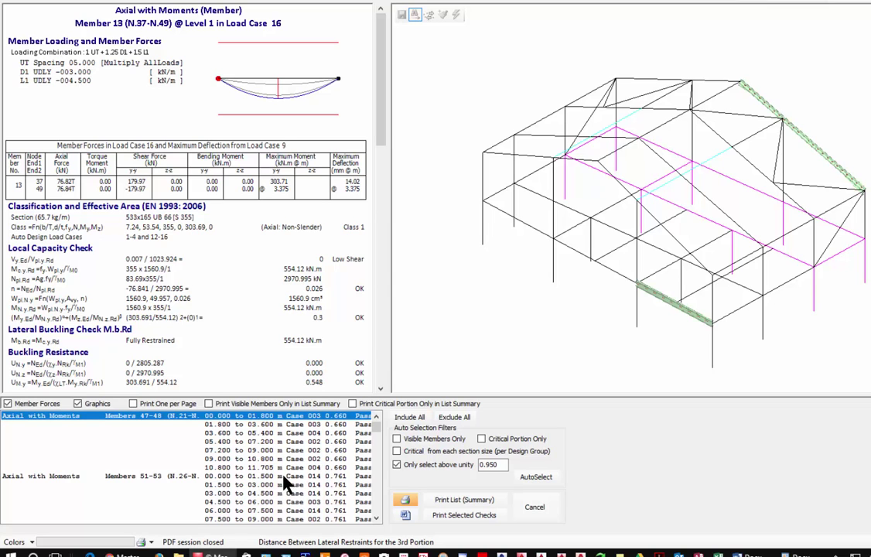
scroll(287, 486, "down", 5)
scroll(282, 481, "down", 10)
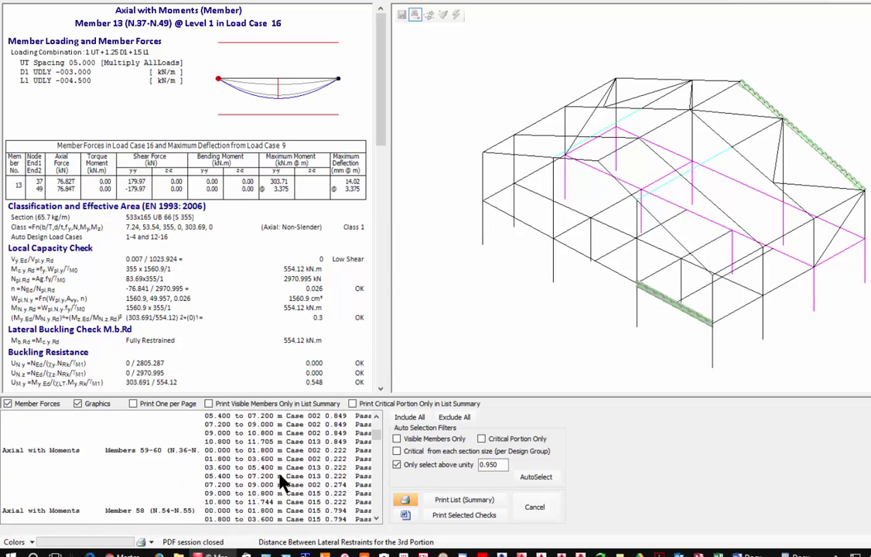
scroll(283, 481, "down", 1)
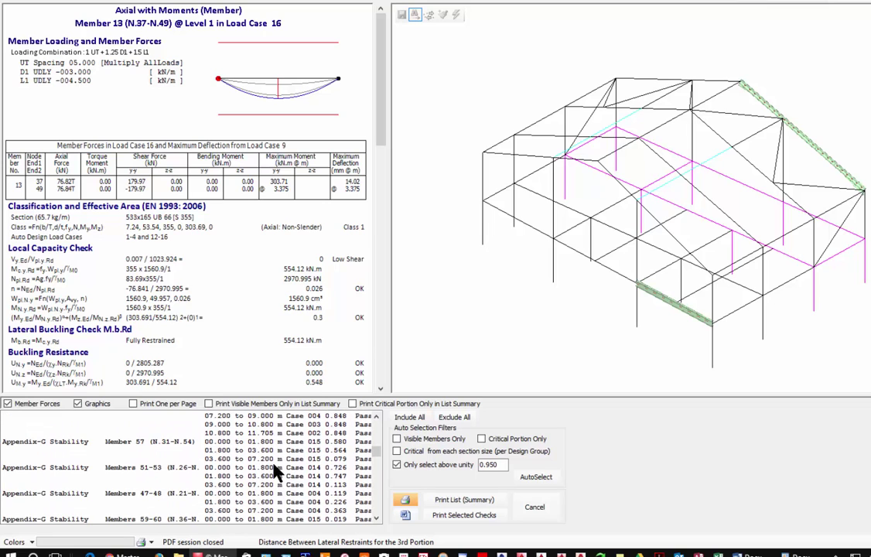
left_click(278, 441)
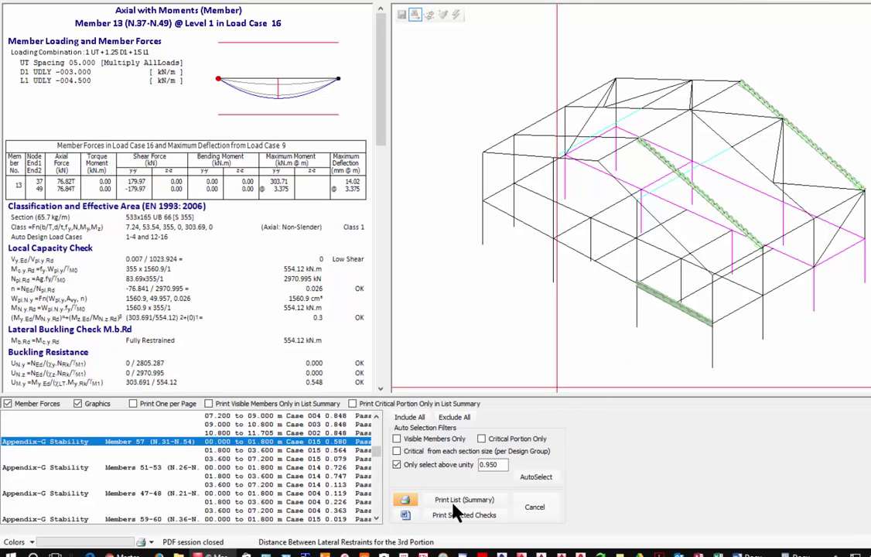
left_click(406, 515)
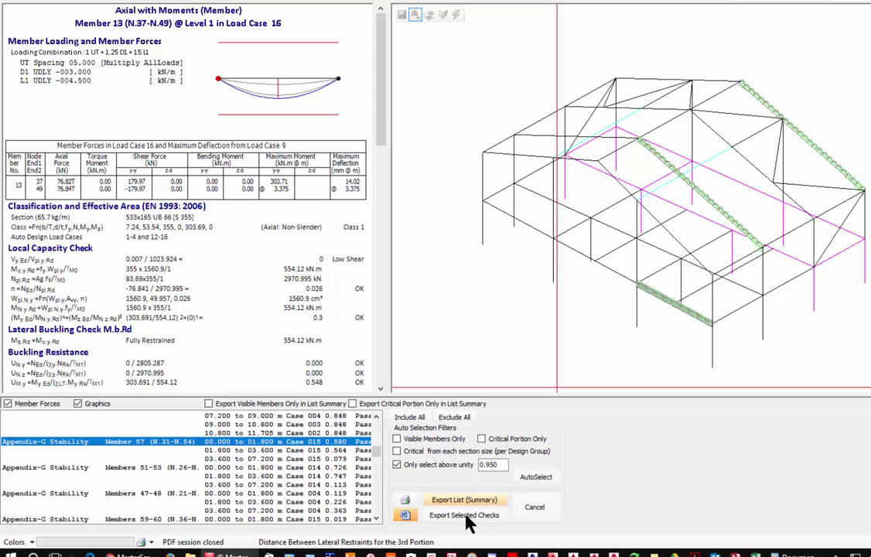
Export the list summary and selected design checks to Word and switch to the generated document.
left_click(466, 517)
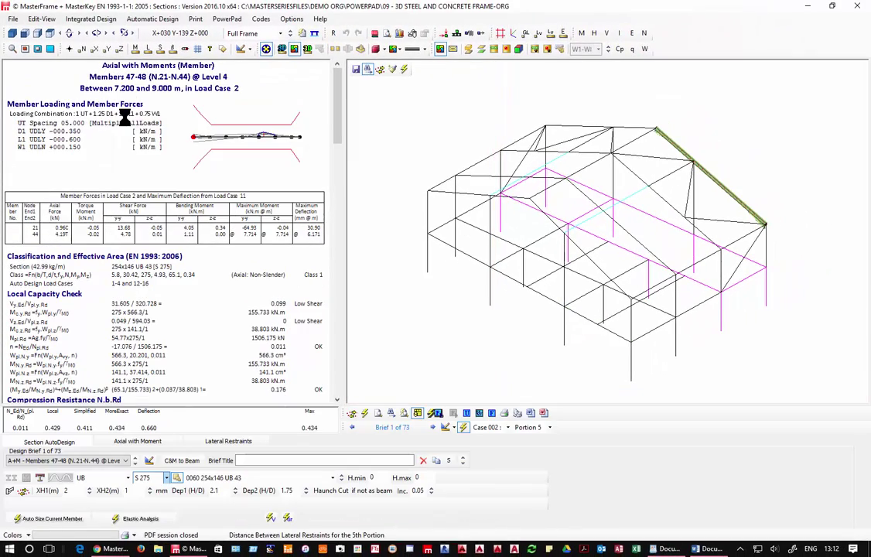
left_click(709, 548)
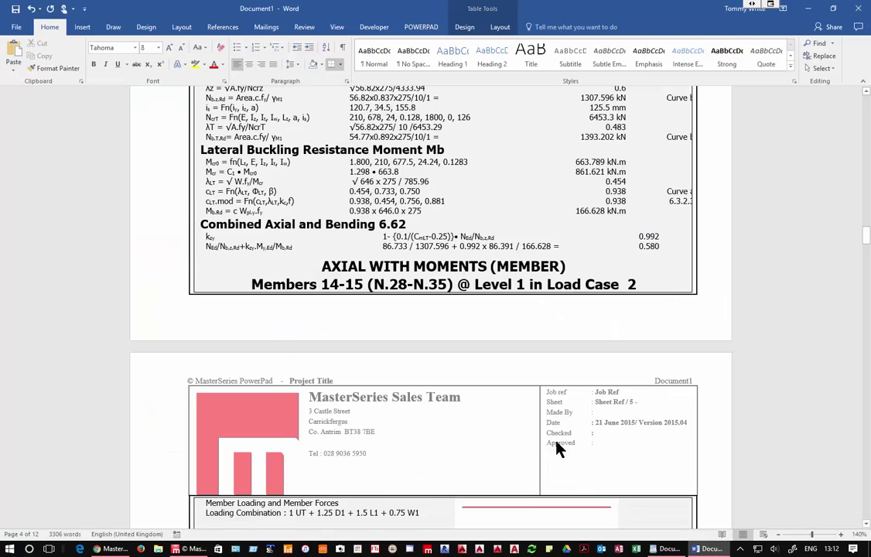
Examine the exported Word report from its cover page through the detailed member checks to the results summary, and return to MasterFrame.
scroll(374, 271, "down", 7)
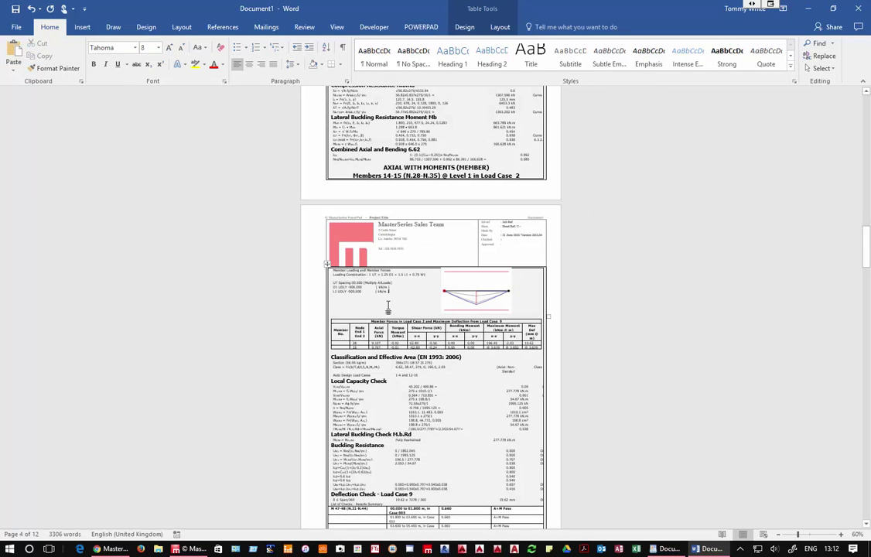
scroll(383, 304, "up", 20)
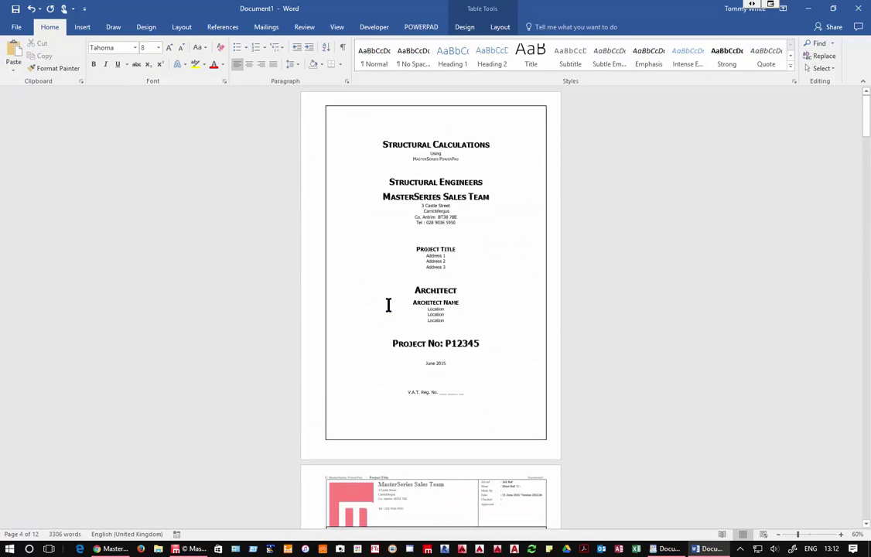
scroll(387, 305, "down", 3)
scroll(388, 304, "down", 5)
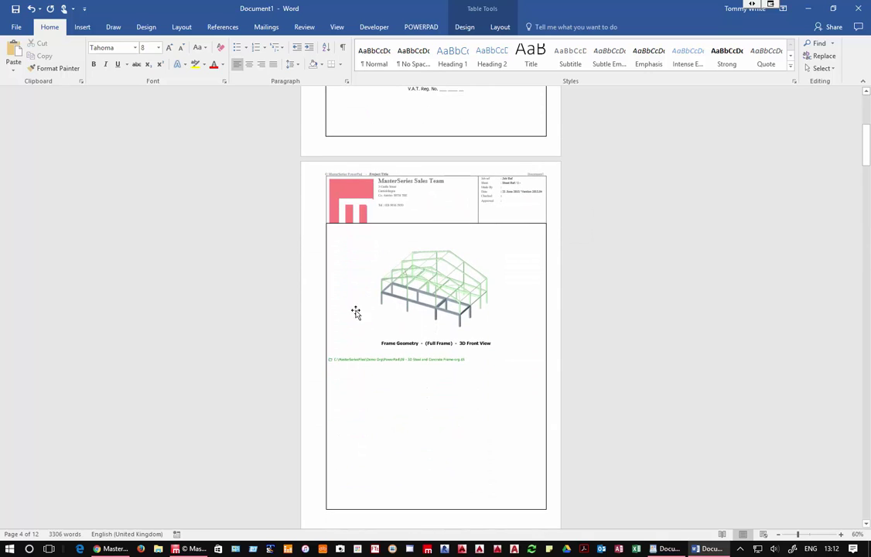
scroll(467, 275, "down", 12)
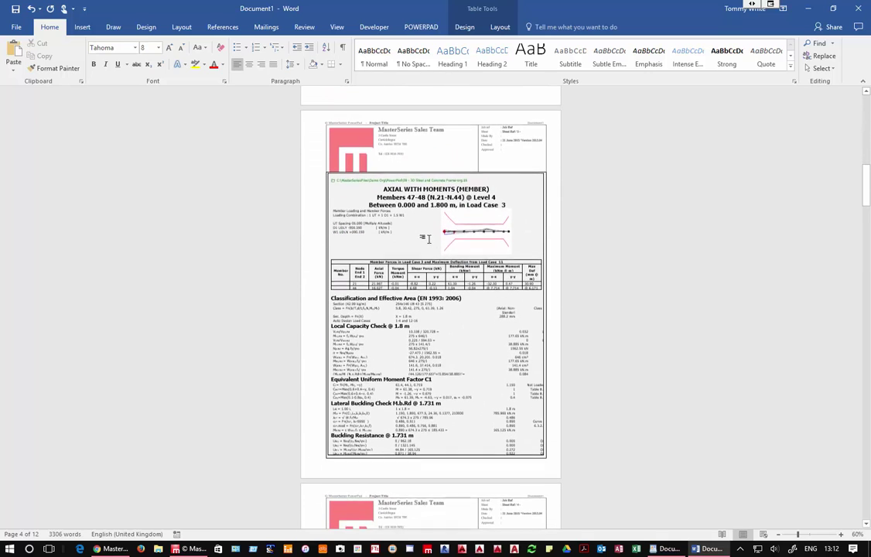
scroll(433, 233, "down", 20)
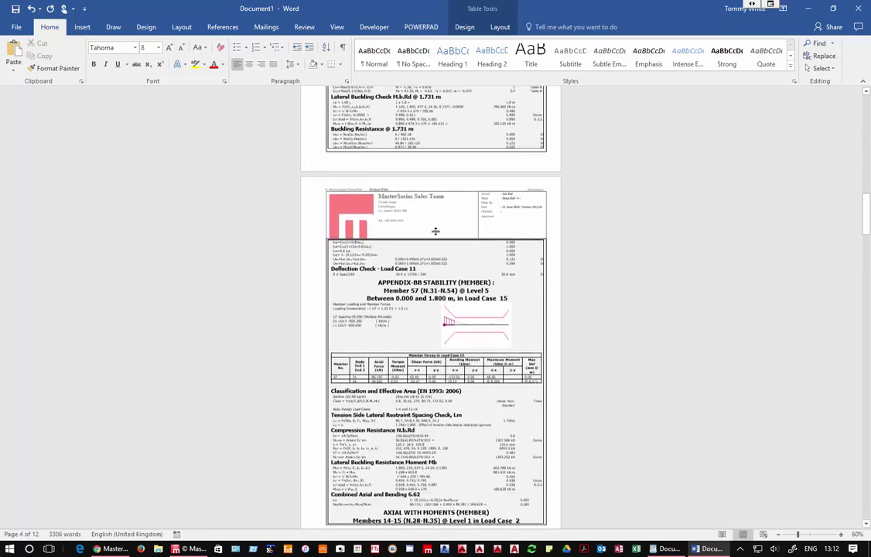
scroll(404, 296, "down", 20)
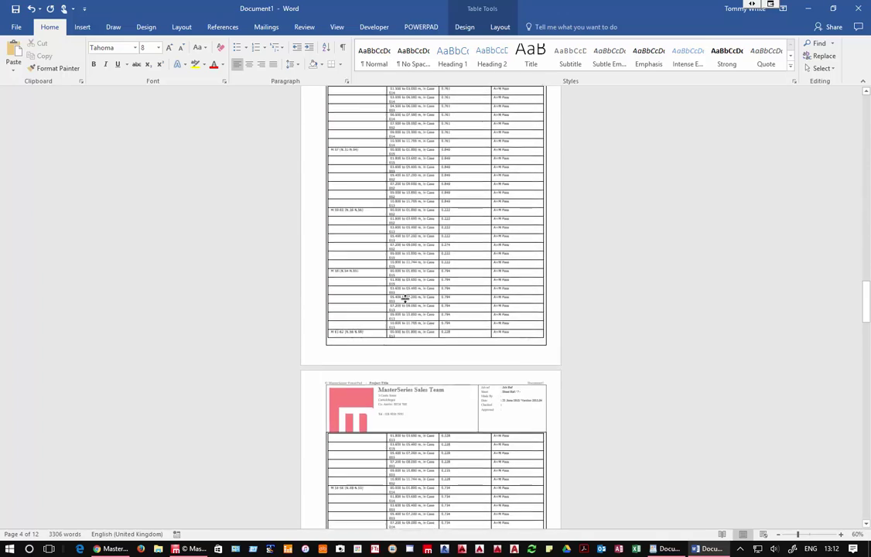
scroll(404, 300, "down", 20)
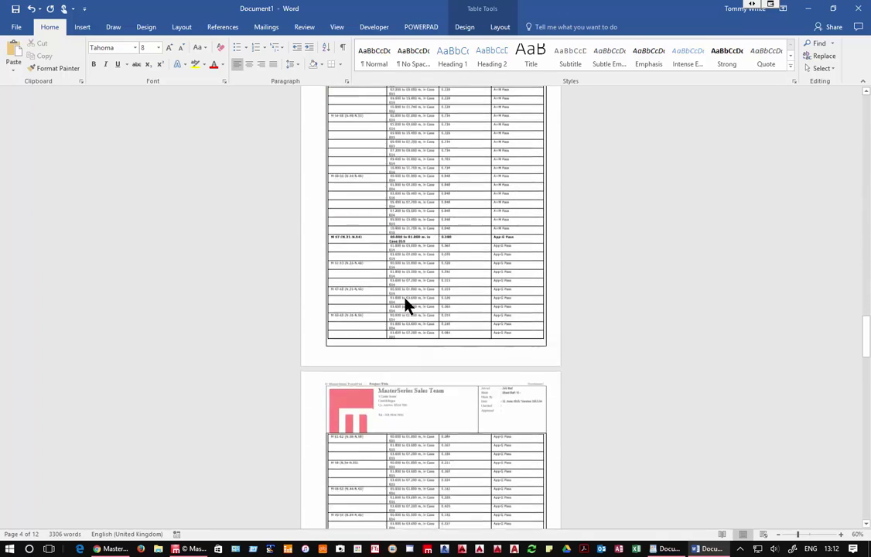
scroll(404, 300, "down", 20)
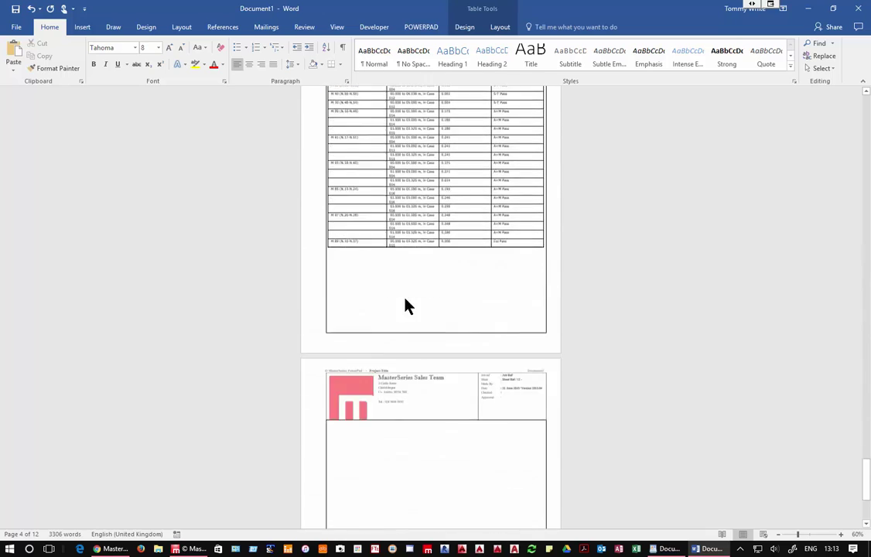
scroll(404, 300, "up", 5)
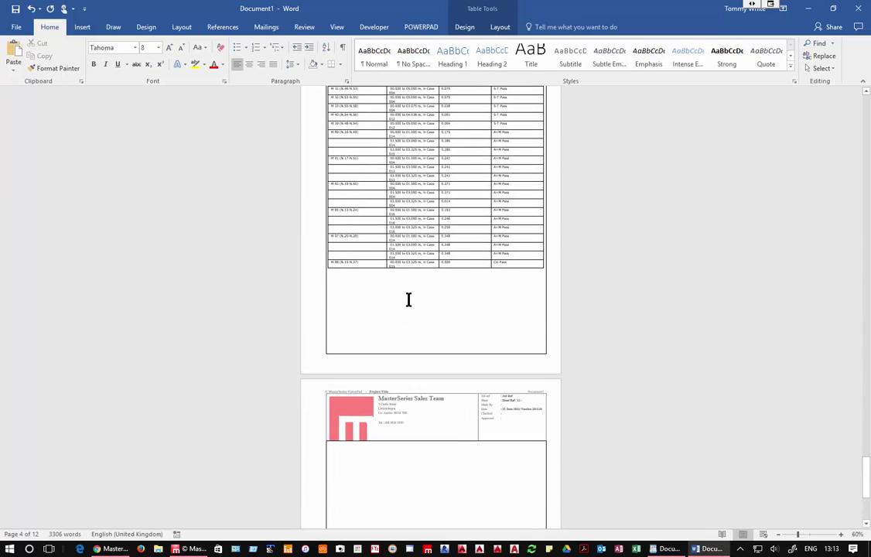
left_click(346, 262)
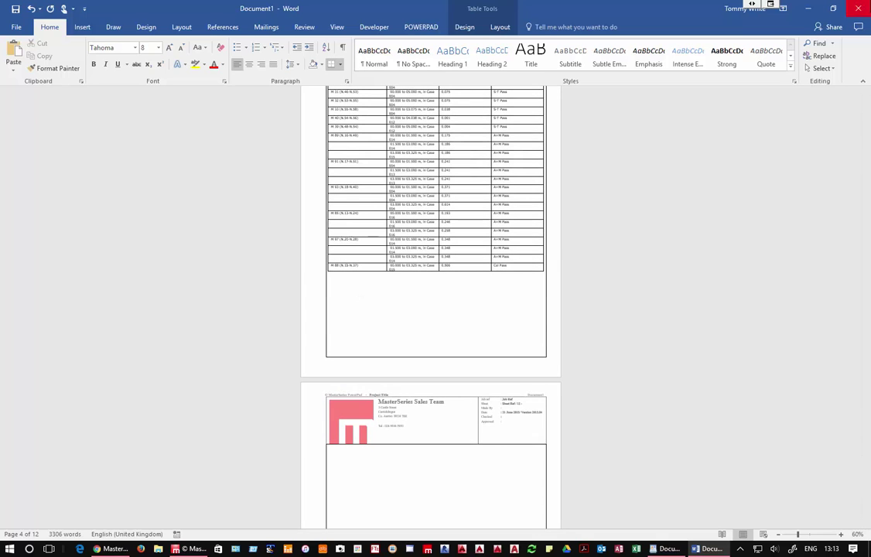
left_click(809, 9)
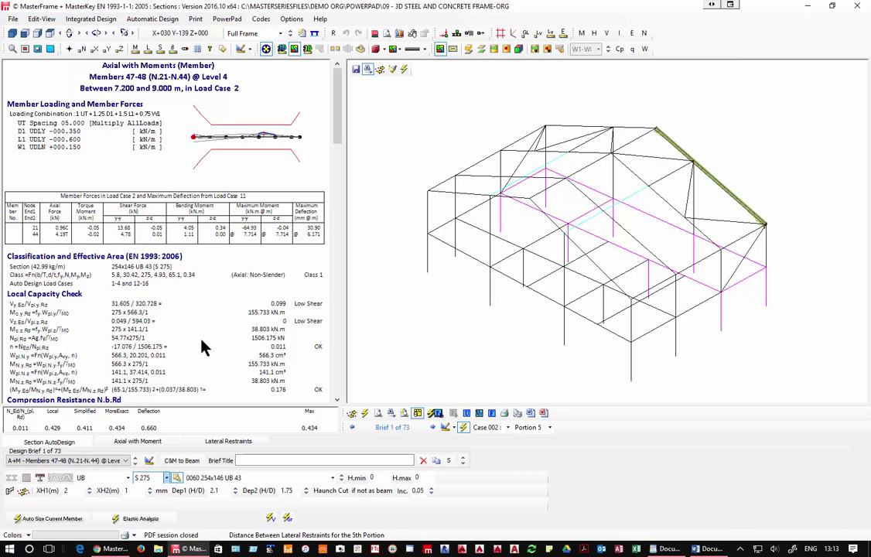
Close steel design without saving the section sizes and grades or the MasterFrame data file.
left_click(857, 11)
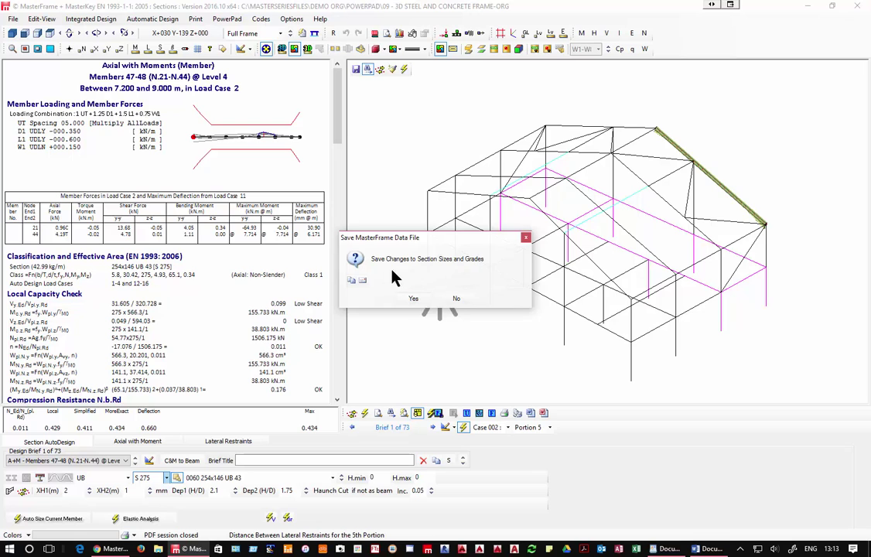
left_click(457, 302)
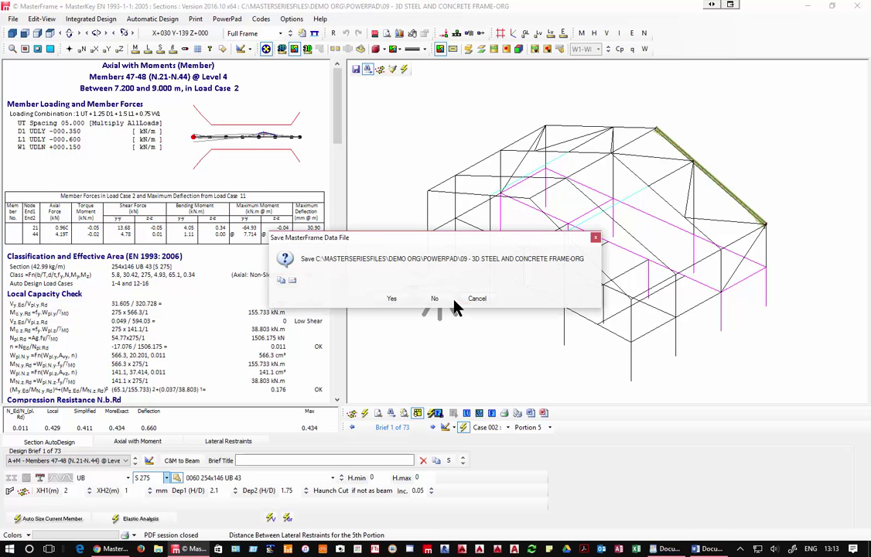
left_click(431, 298)
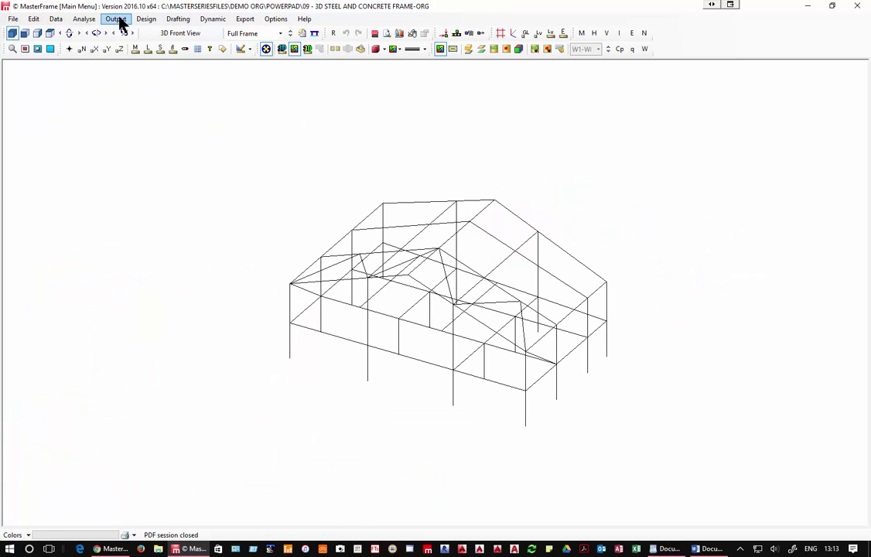
Run the Space Frame analysis with Fast Analysis enabled, and repeat the run once.
left_click(85, 19)
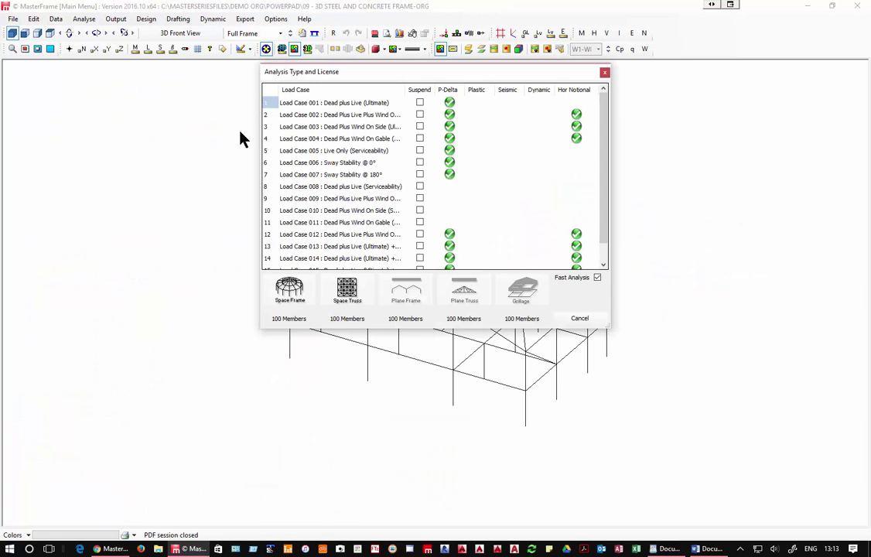
left_click(290, 294)
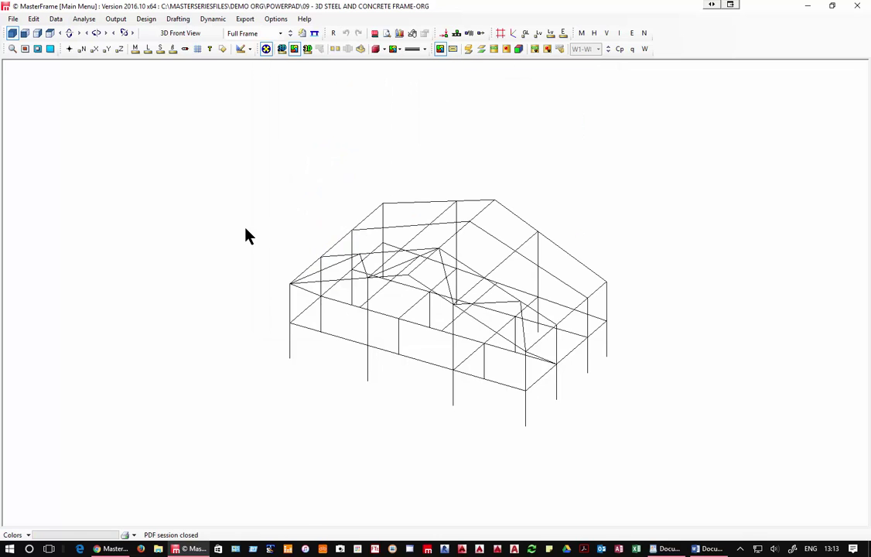
left_click(82, 19)
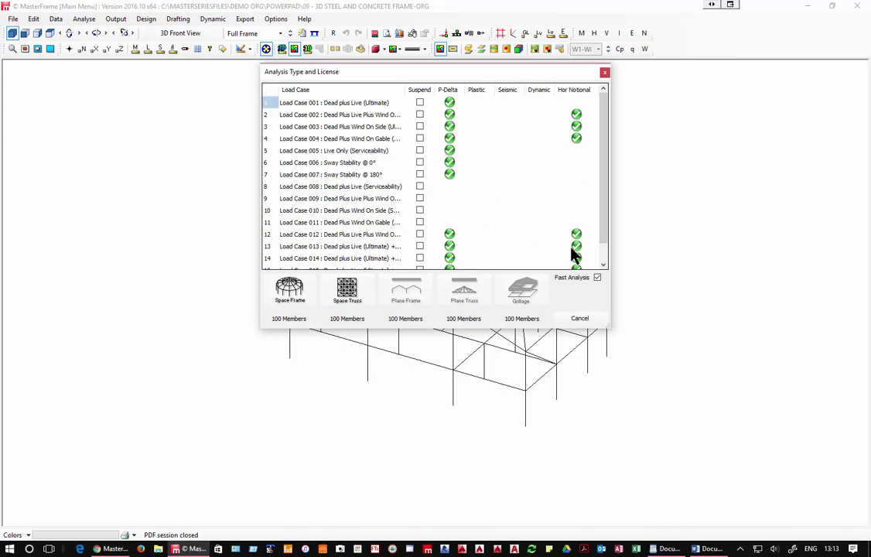
left_click(298, 308)
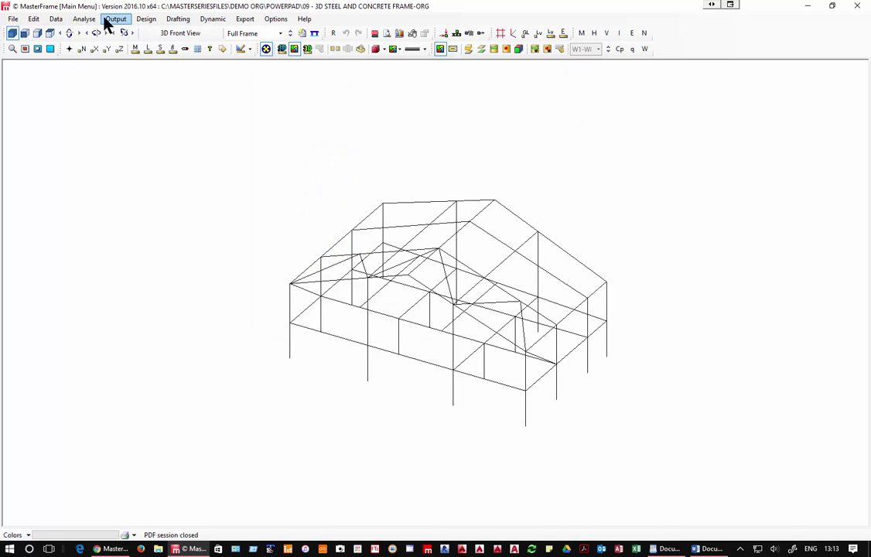
Open Concrete Design and bring up the reinforcement layout of concrete beam Member 04.
left_click(145, 19)
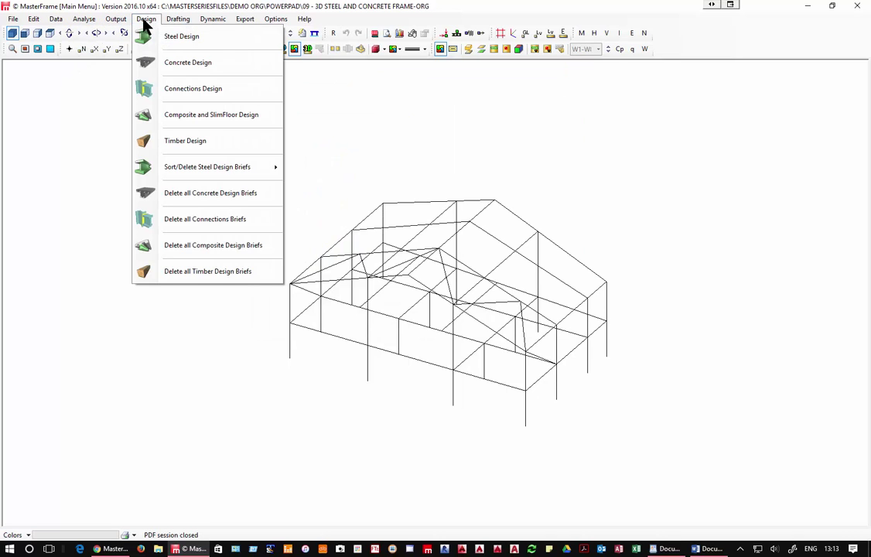
left_click(228, 67)
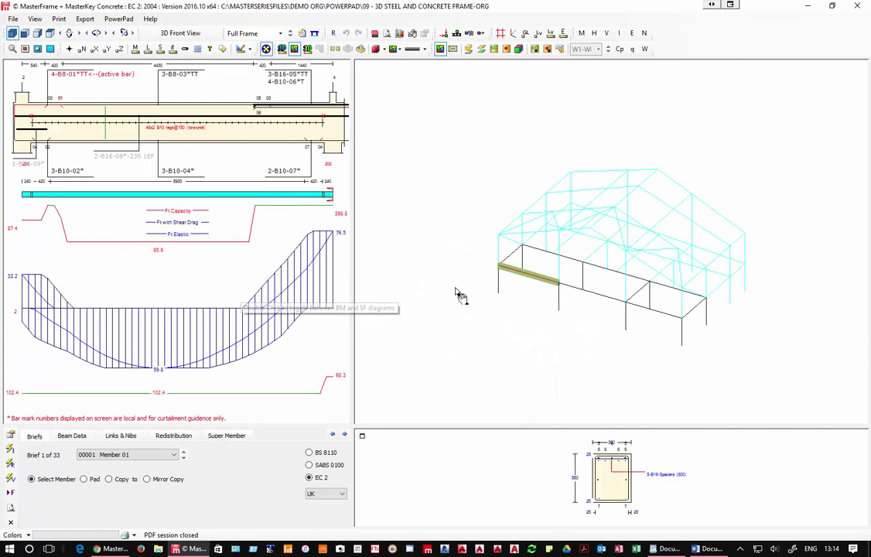
left_click(585, 295)
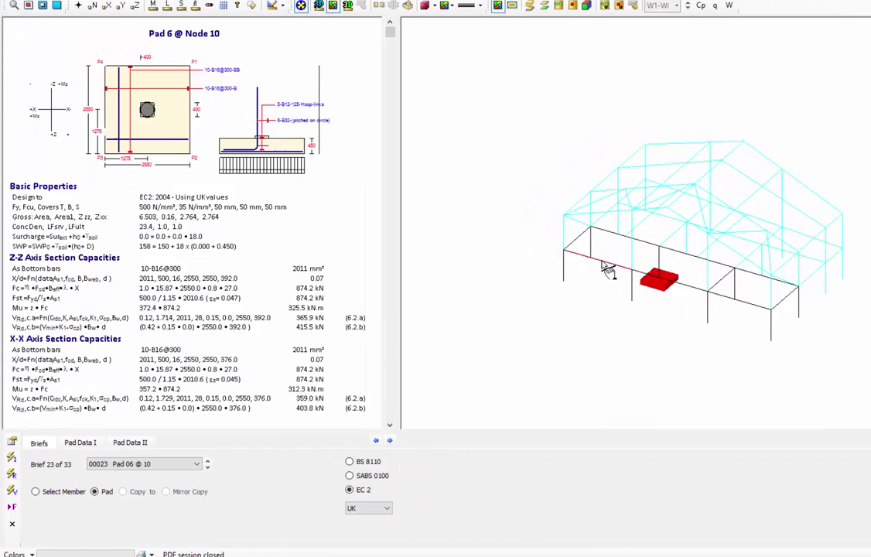
left_click(604, 264)
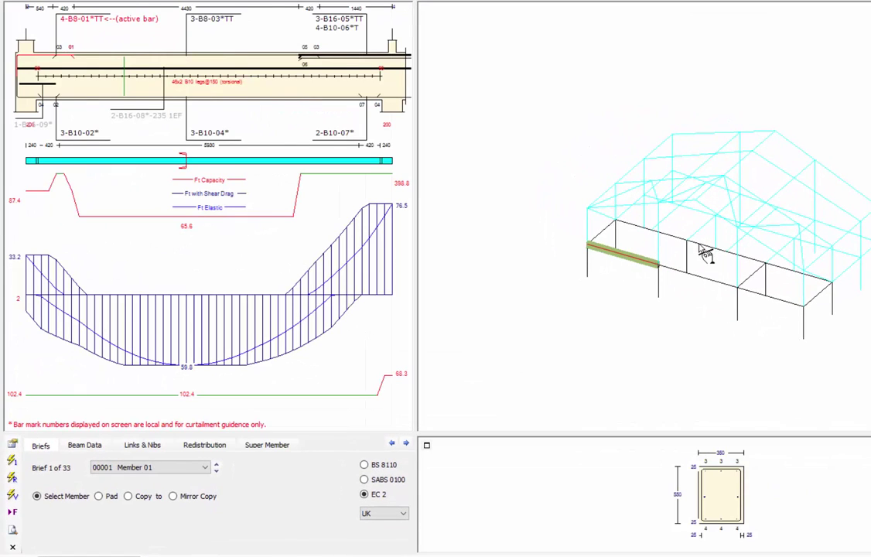
left_click(675, 243)
left_click(657, 234)
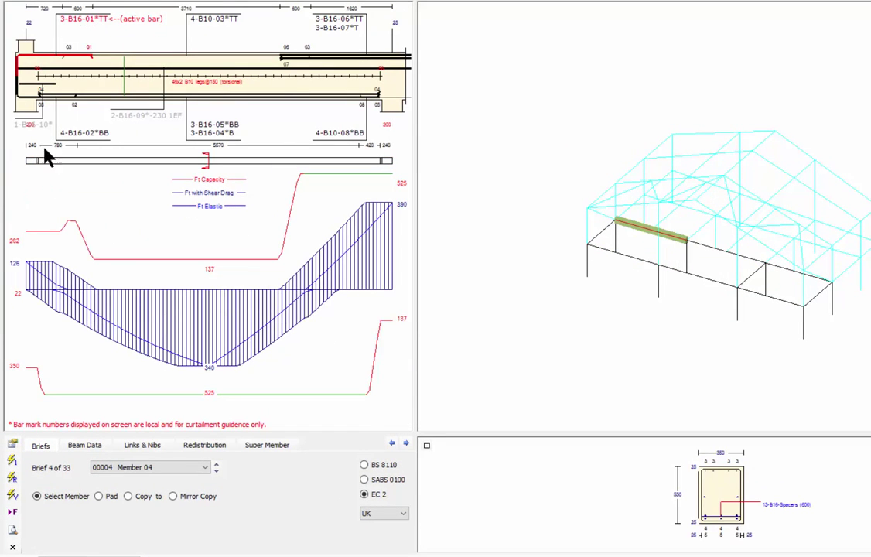
After a trial curtailment of the 3-B16-06 bars, shorten the 3-B16-07 top bars at Member 04's node 25 end to about 1325 mm.
left_click(328, 21)
left_click_drag(283, 66, 332, 65)
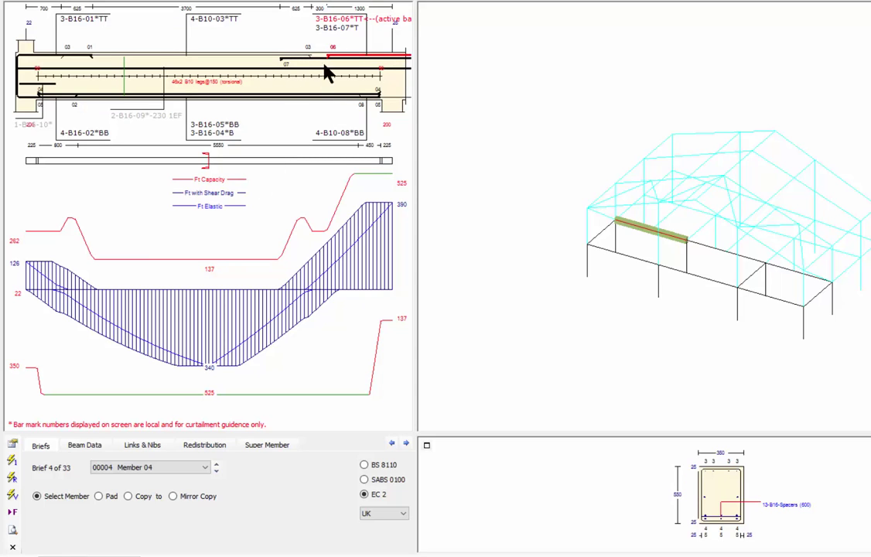
mouse_move(330, 58)
left_mouse_down()
mouse_move(251, 66)
mouse_move(328, 69)
left_mouse_up()
left_click(335, 27)
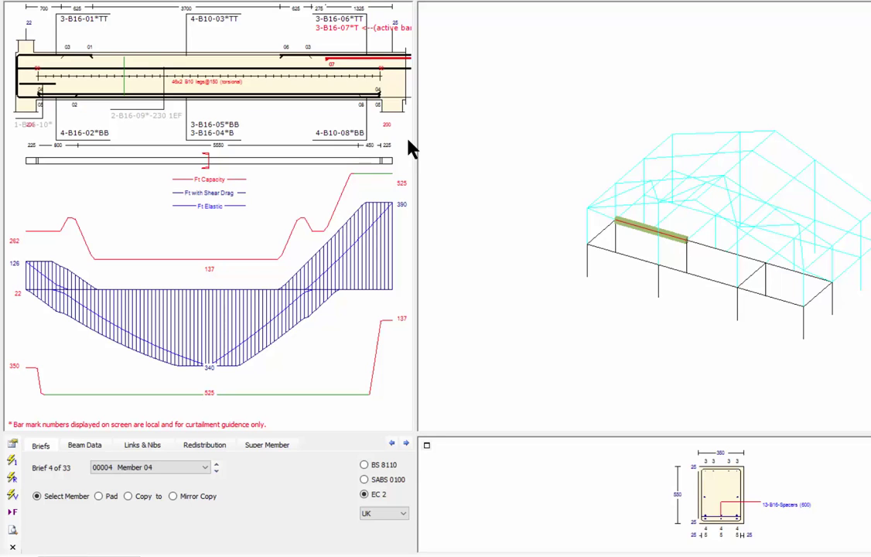
Select concrete beam Member 06 and view its shear force diagram, returning to the bending diagram.
left_click(708, 249)
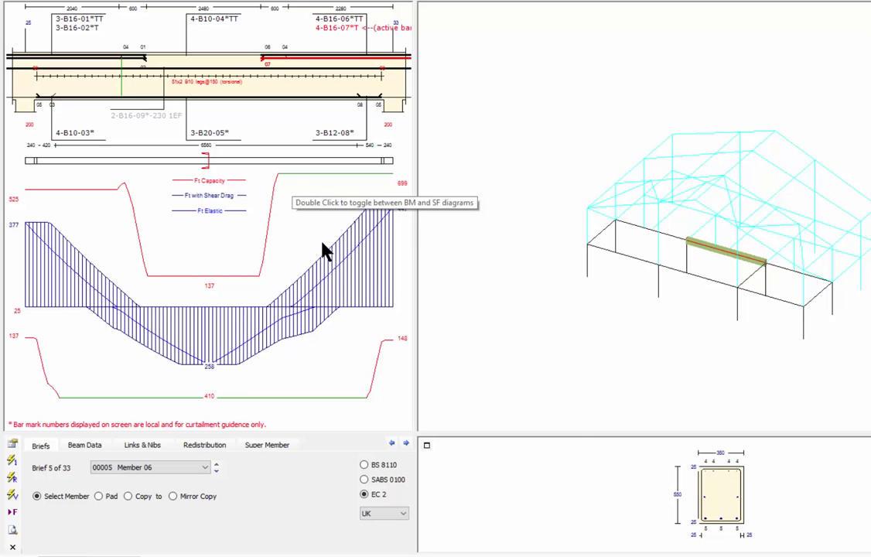
double_click(166, 329)
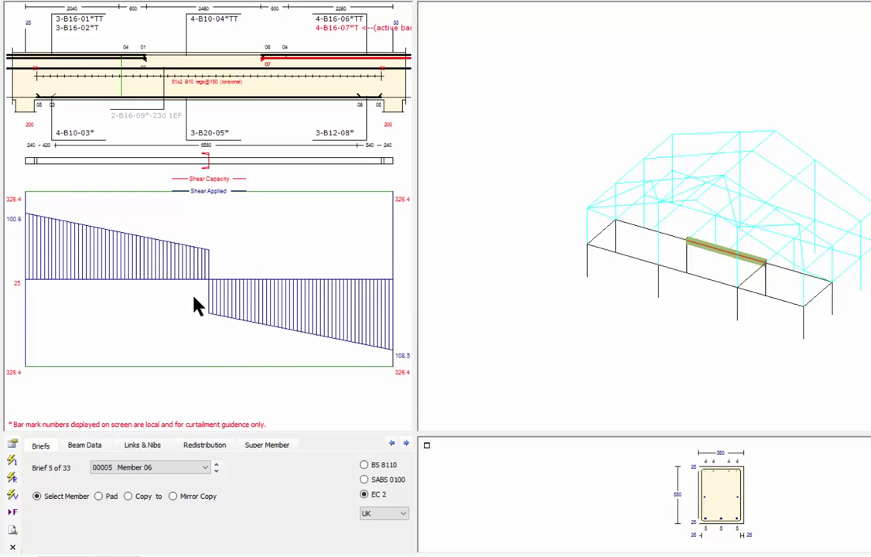
double_click(197, 305)
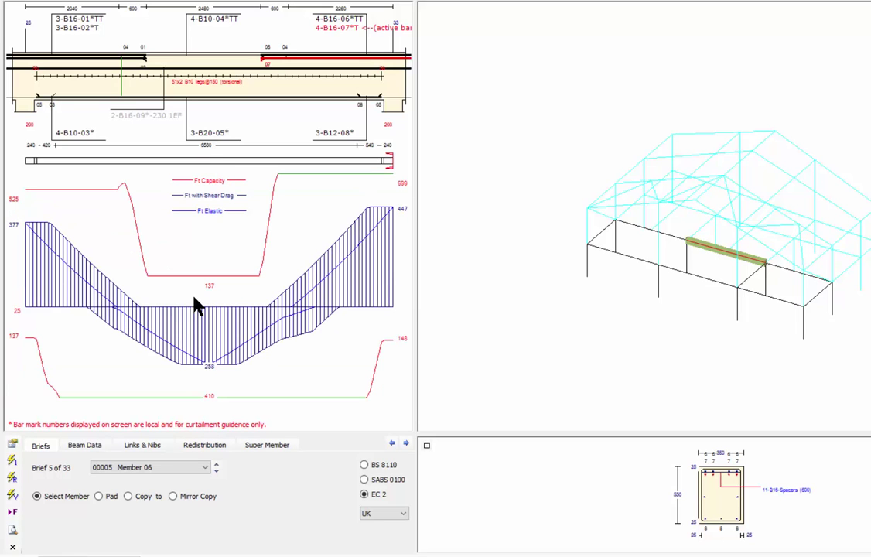
Review the detailed EC 2 design calculations for Members 6-7 and return to the beam's reinforcement diagrams.
left_click(13, 530)
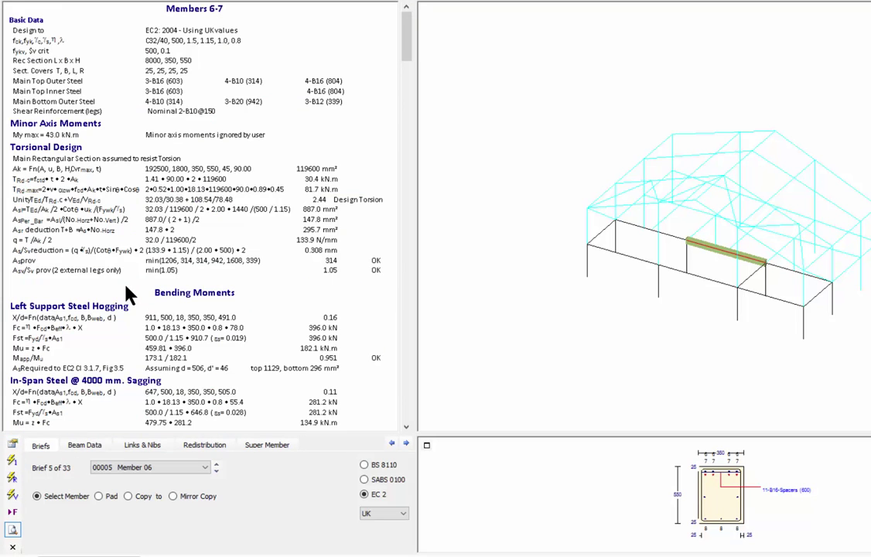
scroll(128, 294, "down", 15)
scroll(128, 294, "up", 10)
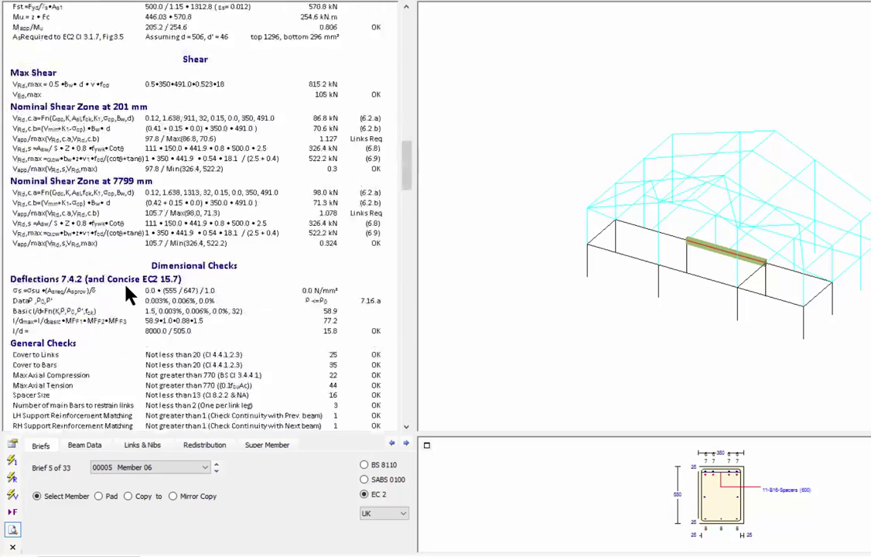
scroll(128, 294, "up", 8)
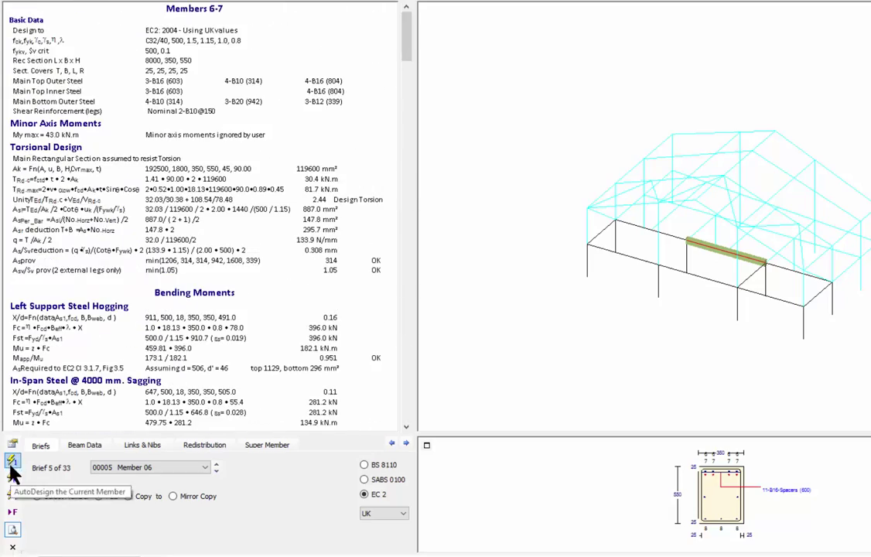
left_click(13, 530)
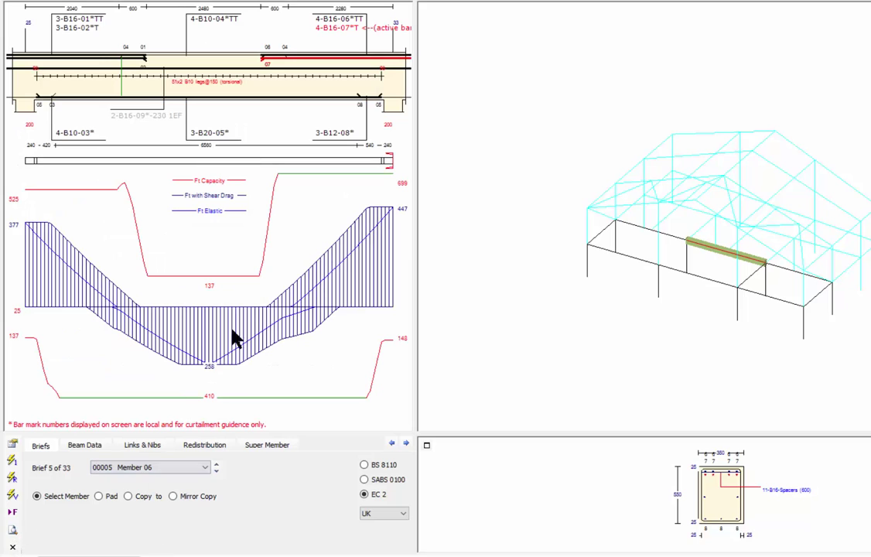
Select concrete column Member 75 and set its corner bar diameter to 12 mm after trying 20 and 10 mm.
left_click(739, 308)
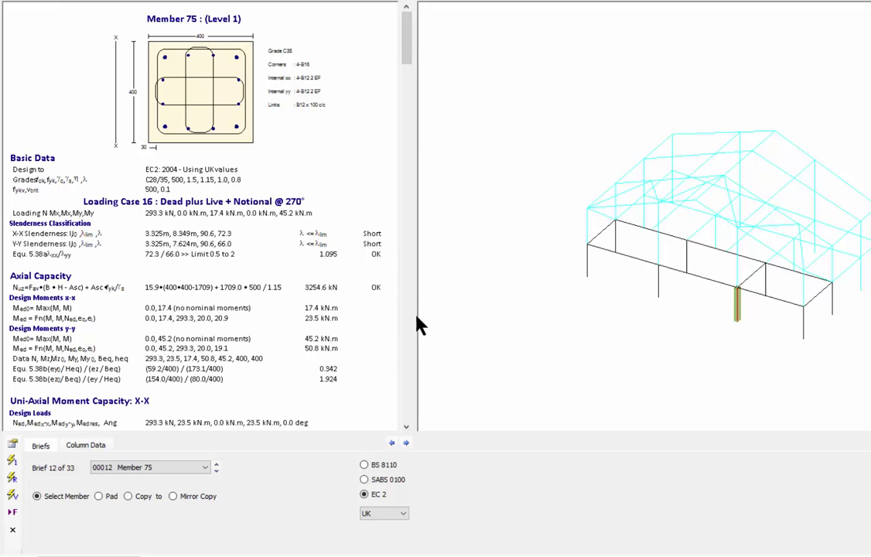
left_click(86, 445)
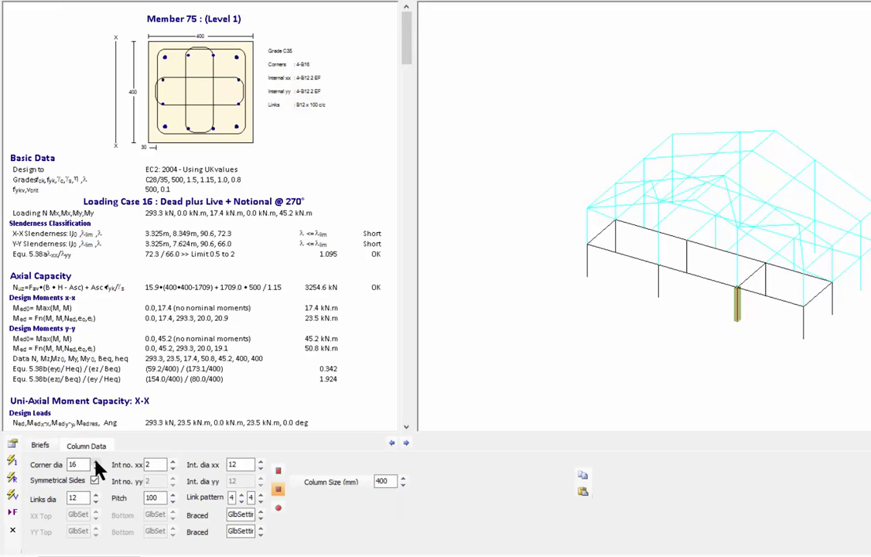
left_click(96, 461)
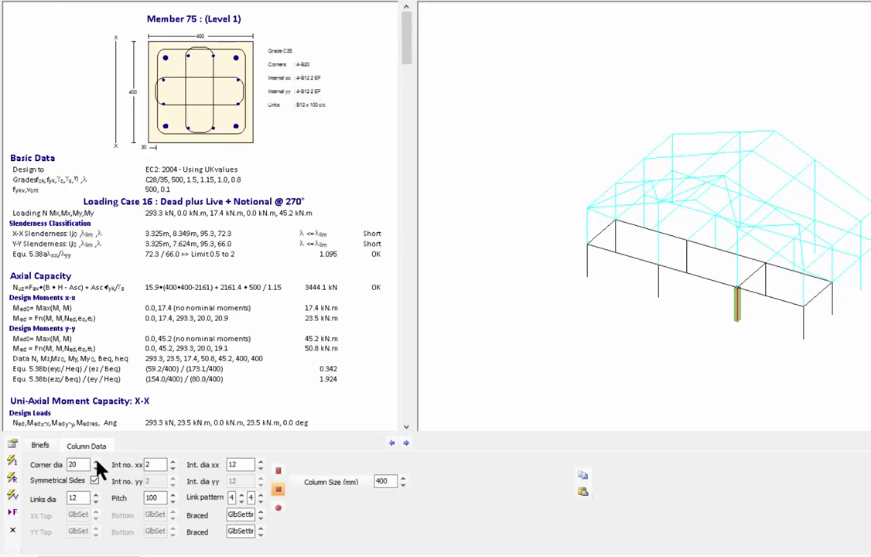
left_click(96, 468)
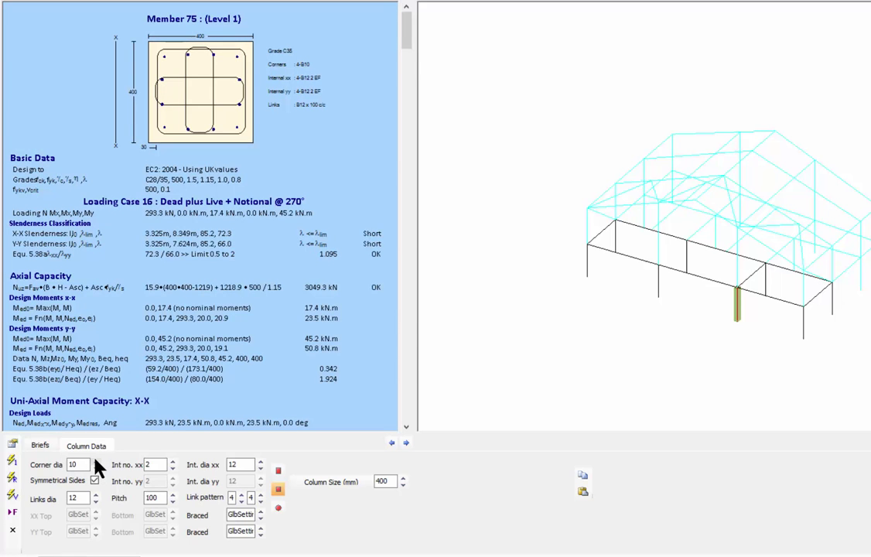
left_click(96, 461)
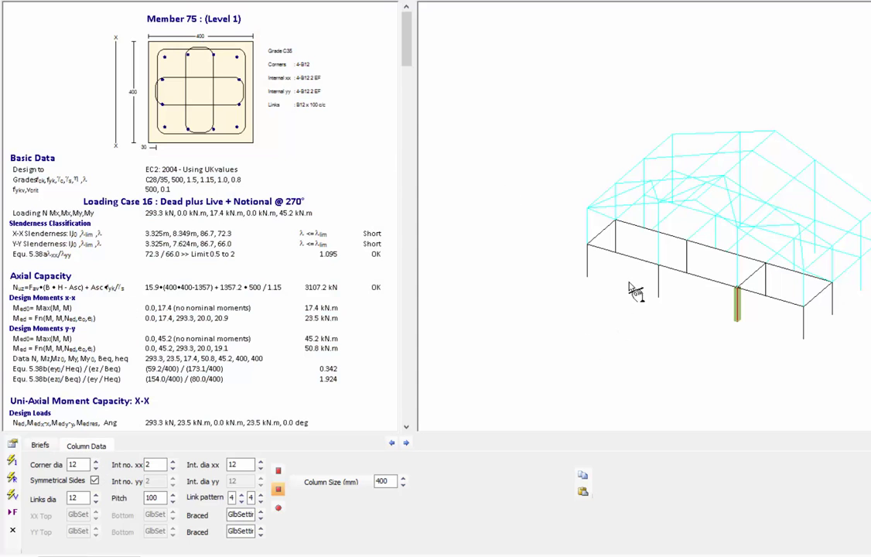
Select circular column Member 73, try 4 internal bars in xx, and return the number to 2.
left_click(576, 243)
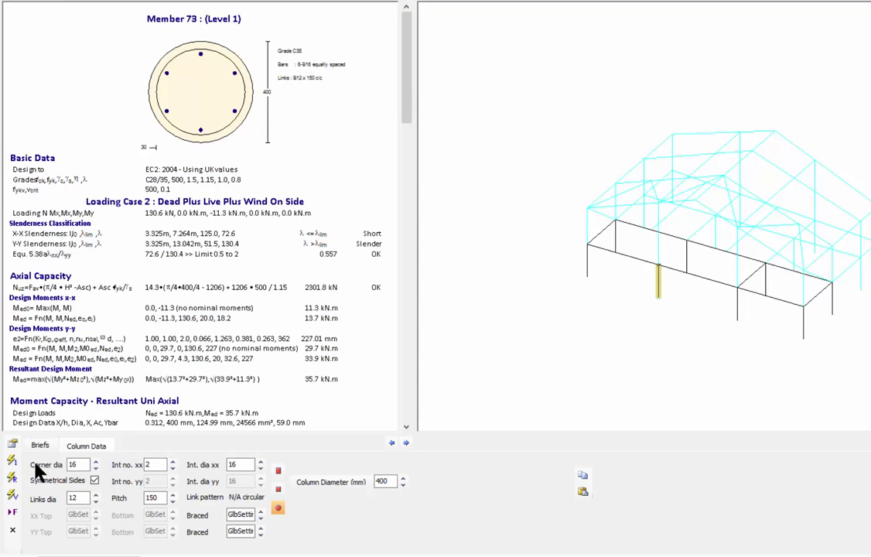
left_click(172, 461)
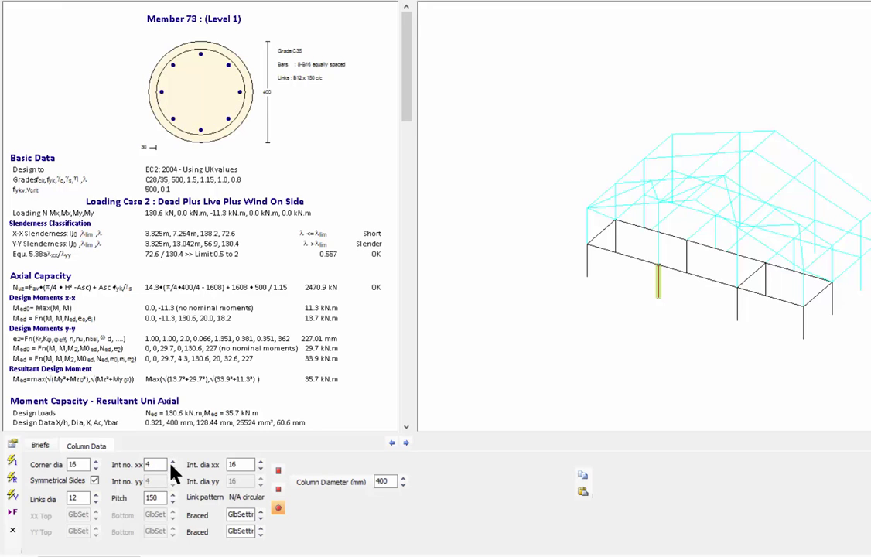
left_click(172, 468)
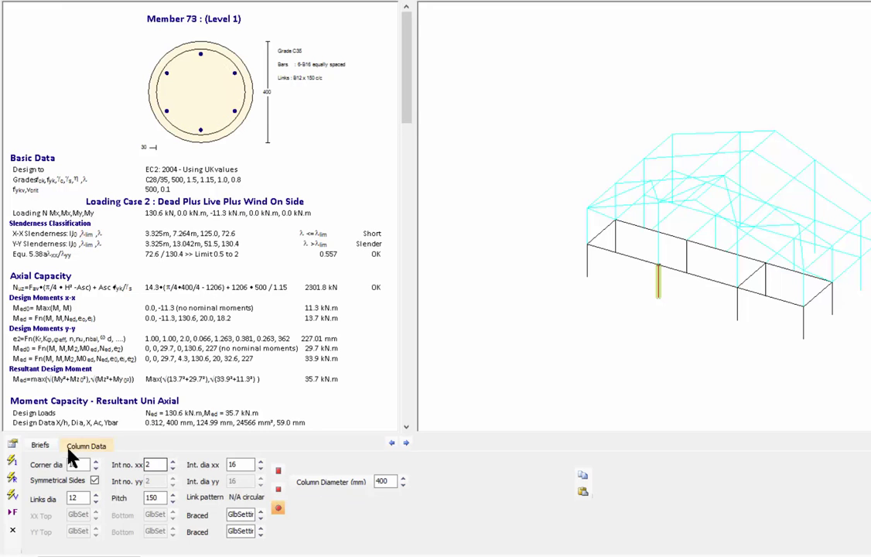
Try 12 mm main bars in circular column Member 73 and review the moment capacity checks for its loading cases.
left_click(94, 469)
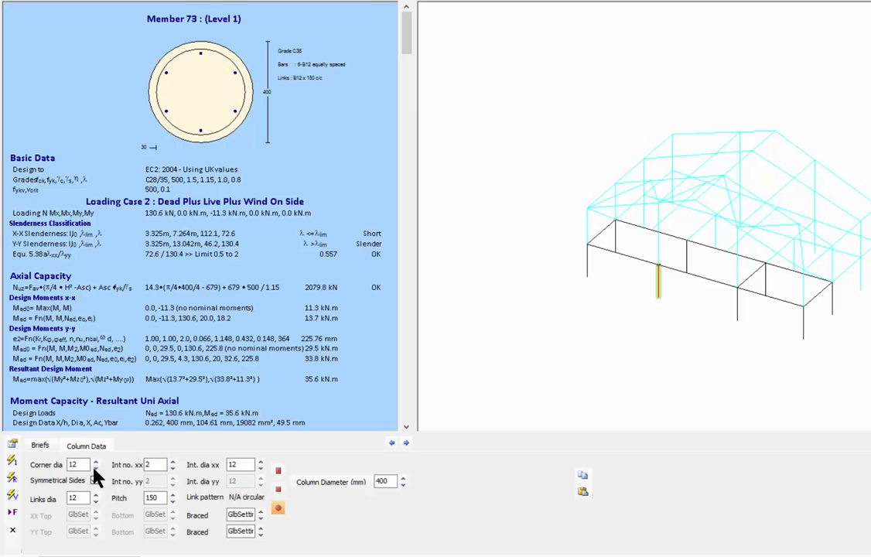
scroll(236, 378, "down", 15)
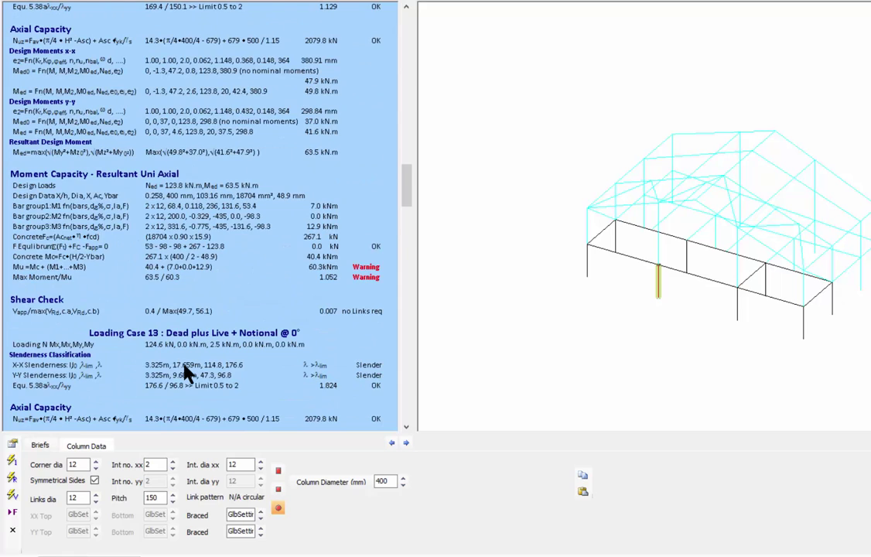
scroll(186, 374, "down", 8)
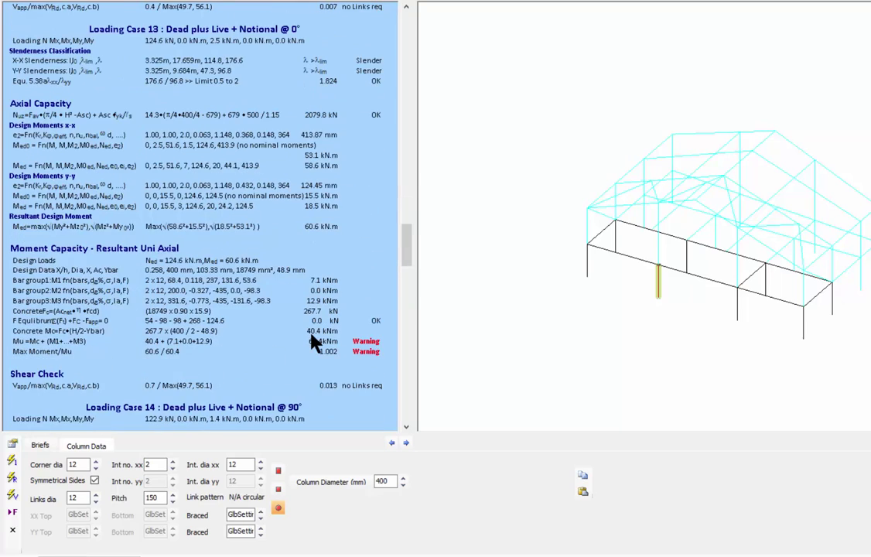
scroll(313, 342, "down", 6)
scroll(314, 342, "down", 8)
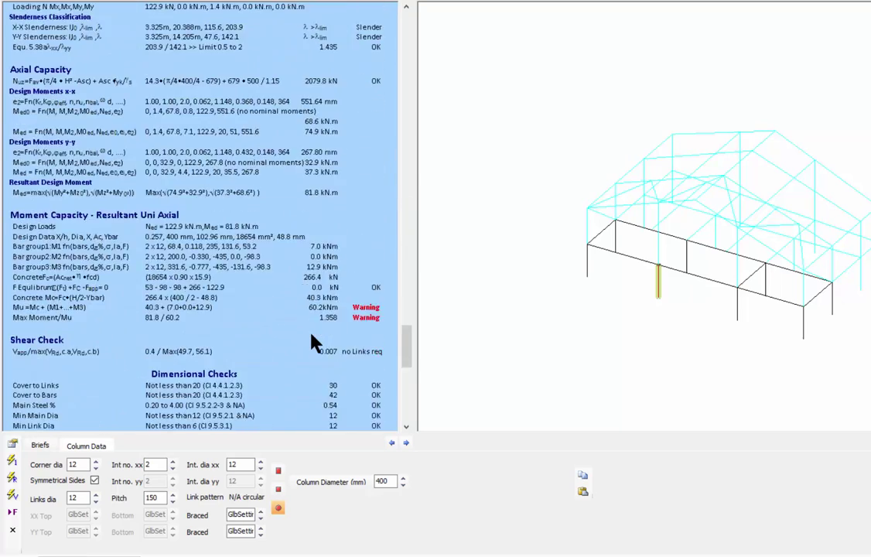
scroll(313, 342, "up", 3)
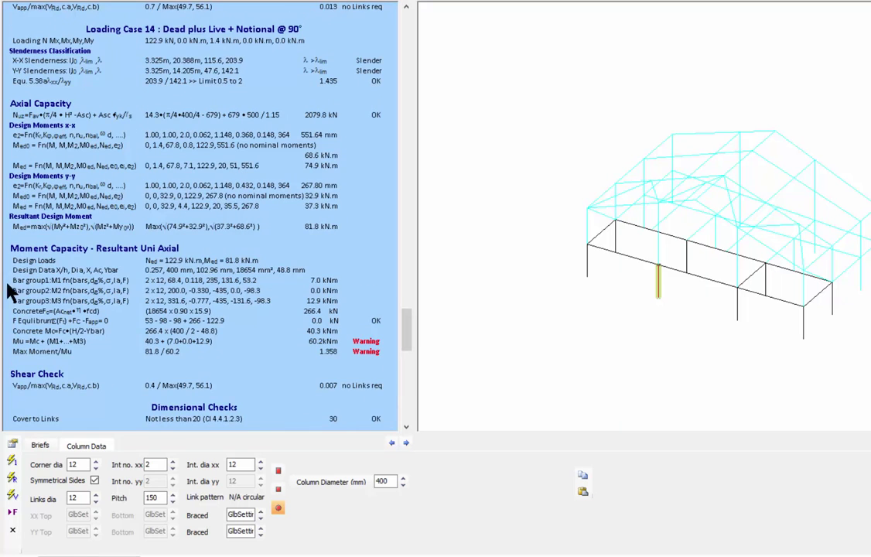
Set Member 73's main bars to 16 mm diameter and its links to 8 mm.
left_click(96, 462)
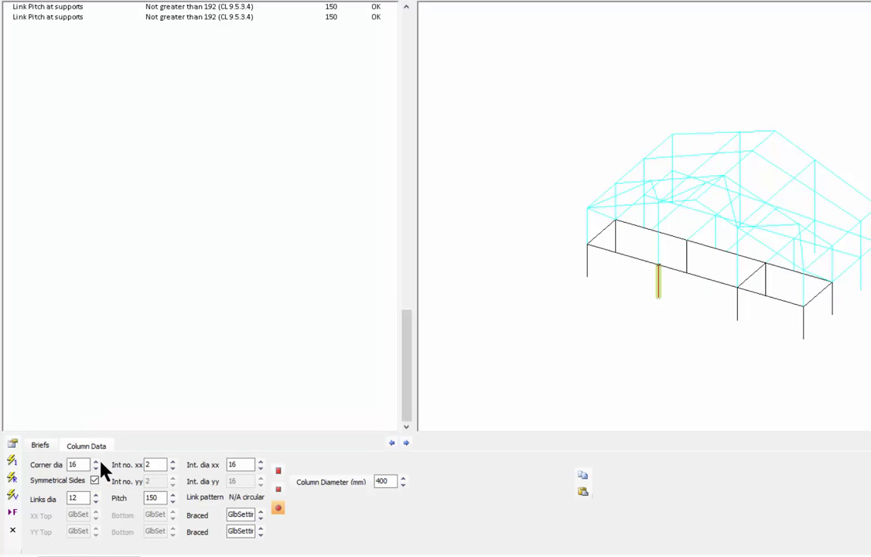
left_click(96, 502)
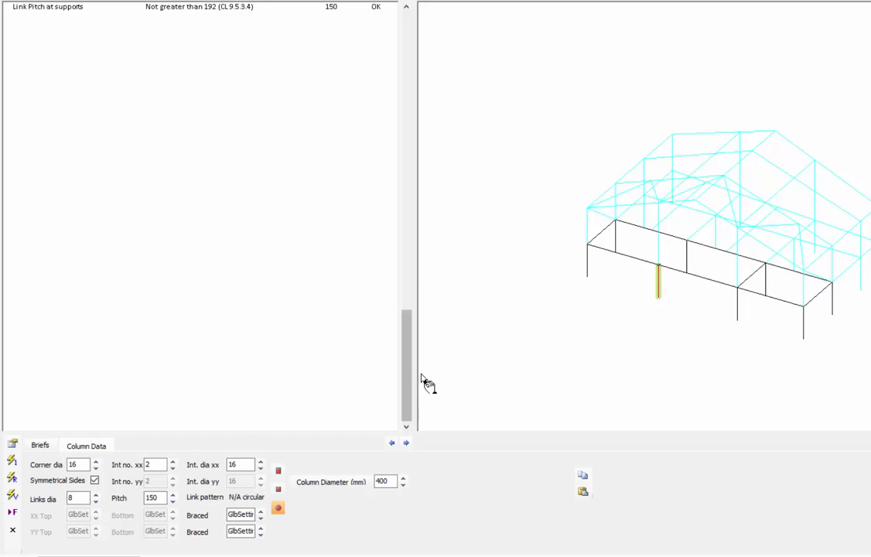
Revisit column Member 75, then bring up the pad base design under the circular column at Node 3.
left_click(737, 304)
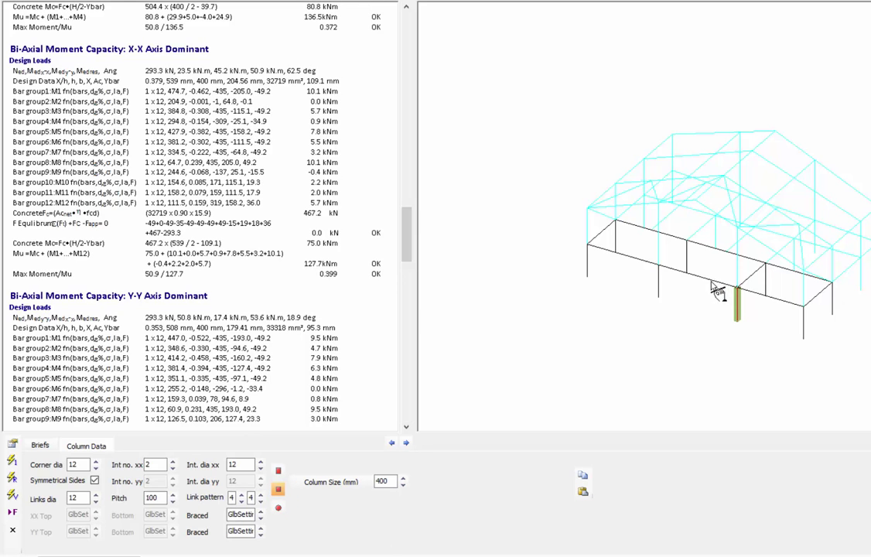
left_click(708, 280)
left_click(660, 306)
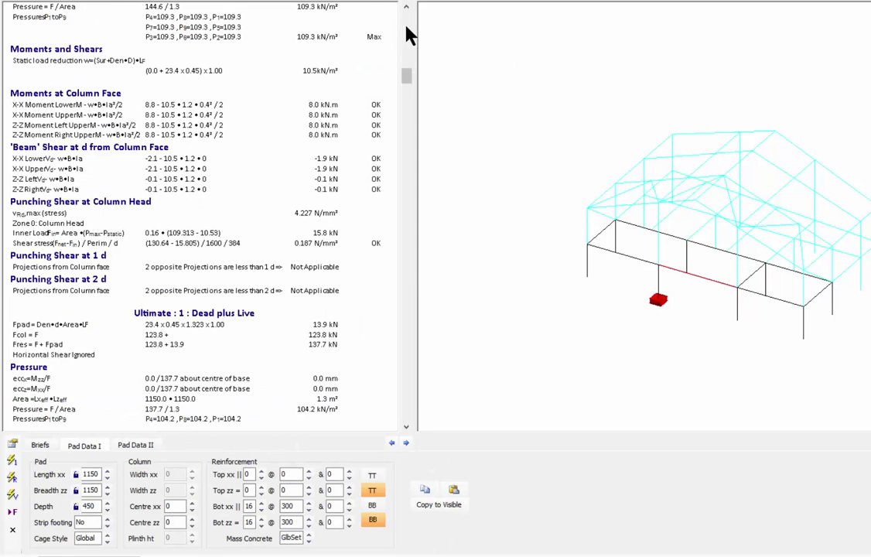
Check the column and pad design defaults, including the soil data, close them, and review the Pad 2 calculations.
scroll(105, 348, "up", 5)
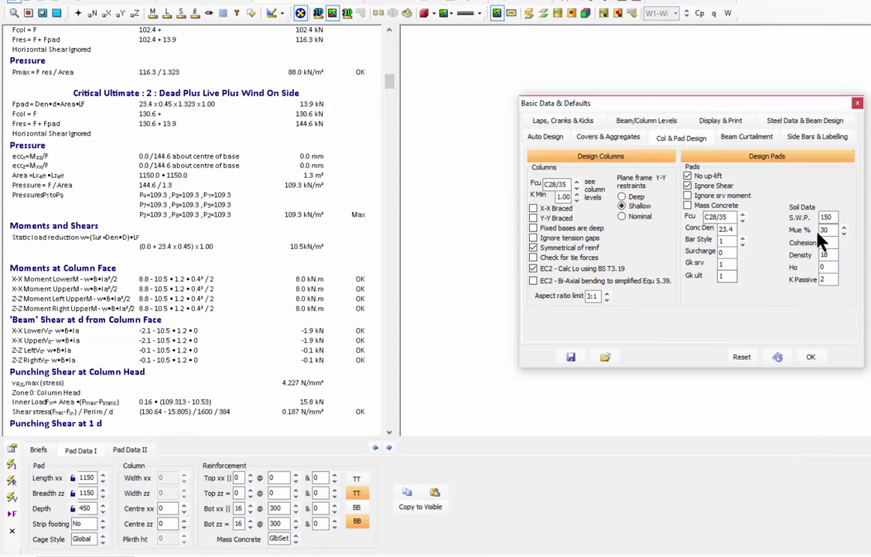
left_click(830, 280)
left_click(809, 358)
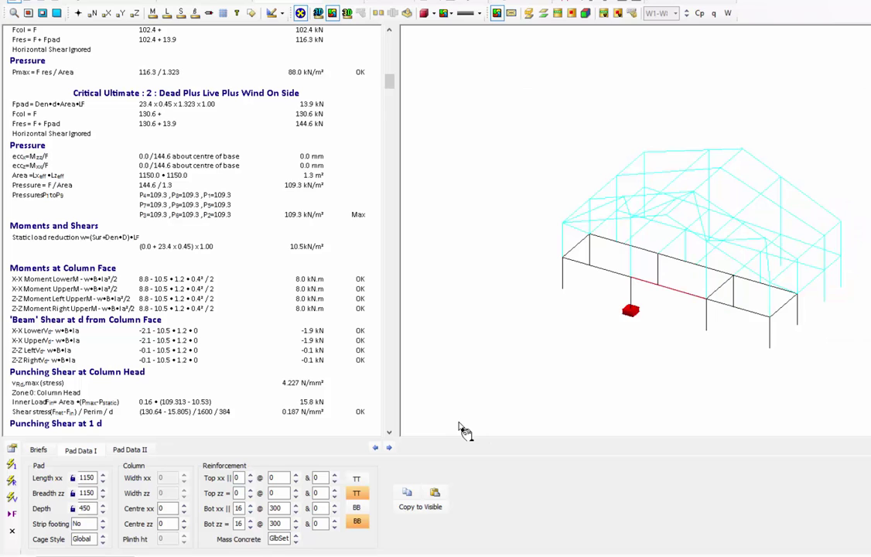
scroll(462, 430, "up", 3)
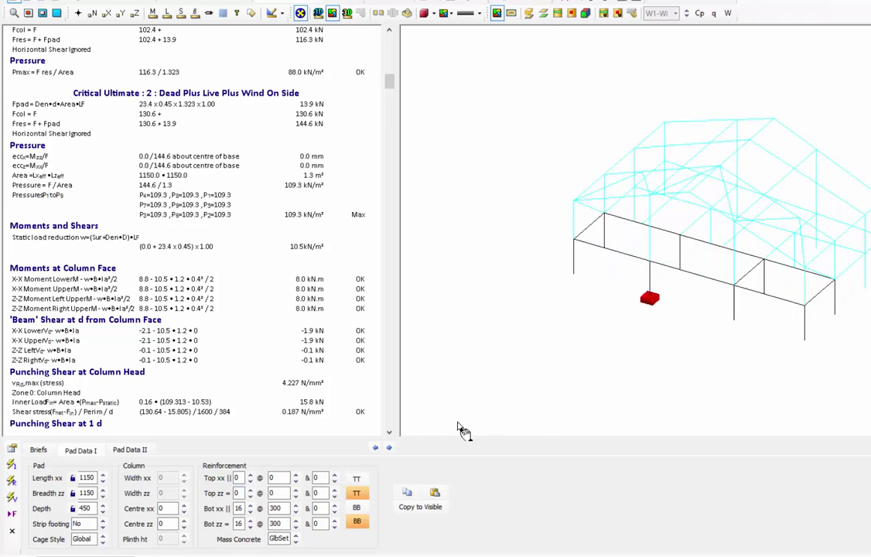
scroll(385, 58, "up", 10)
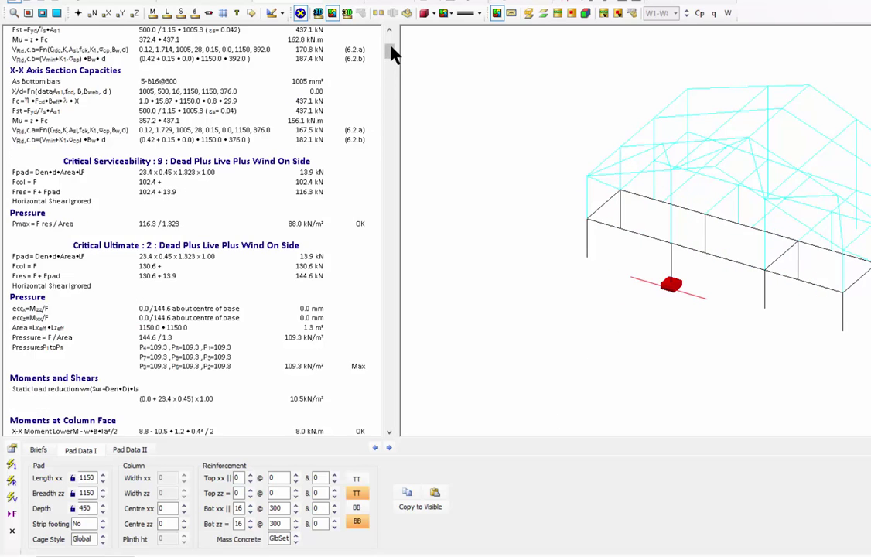
scroll(389, 51, "up", 3)
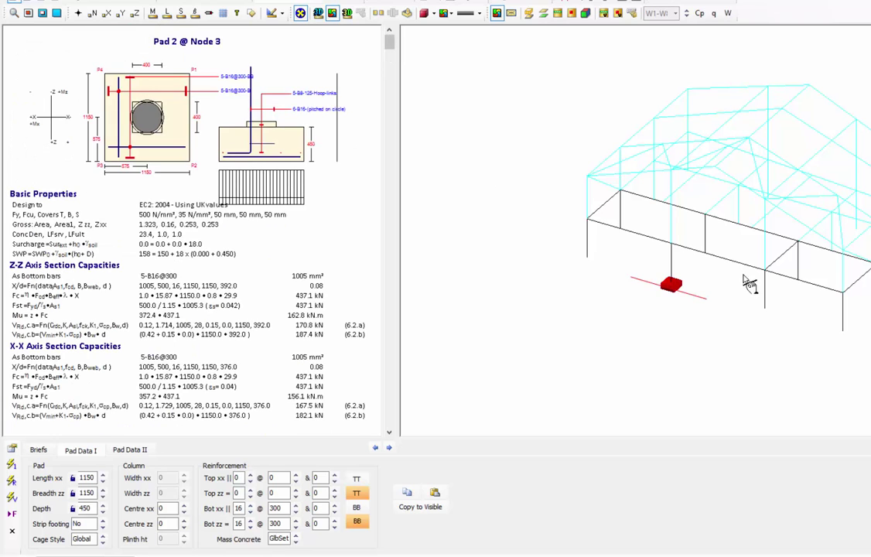
View the pad design at Node 5, then examine the Node 10 pad's layout, reinforcement and calculations.
left_click(756, 308)
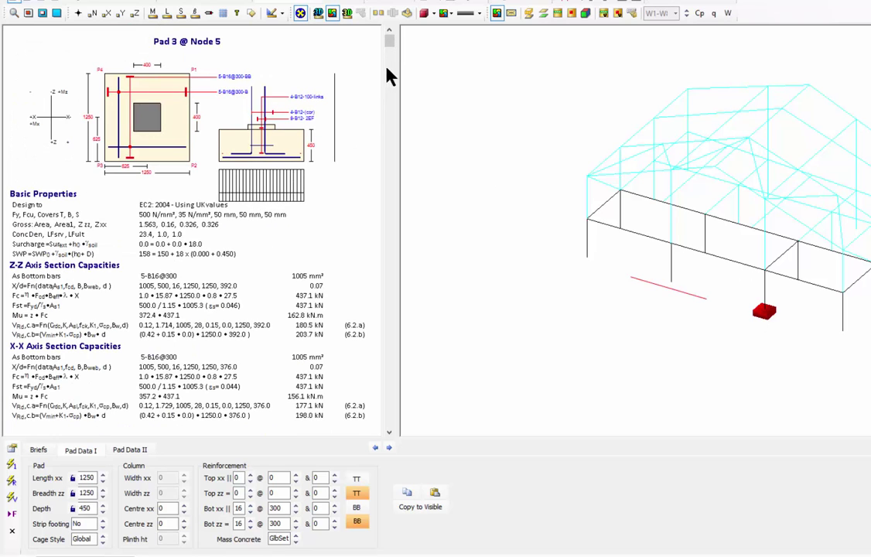
left_click(712, 257)
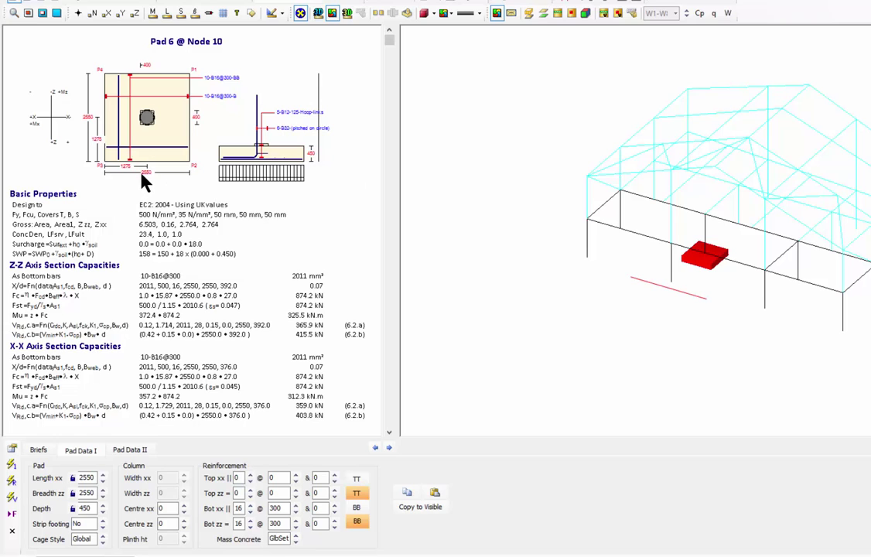
scroll(221, 193, "down", 2)
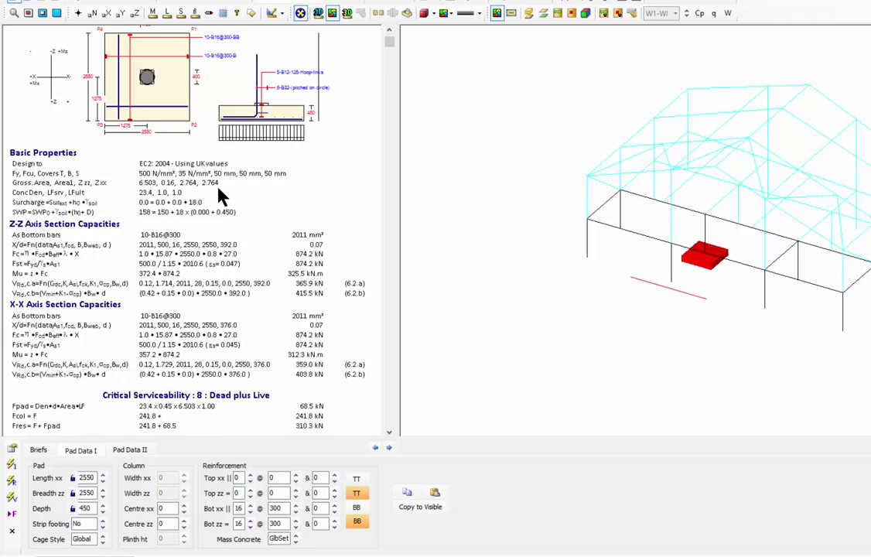
scroll(220, 194, "up", 2)
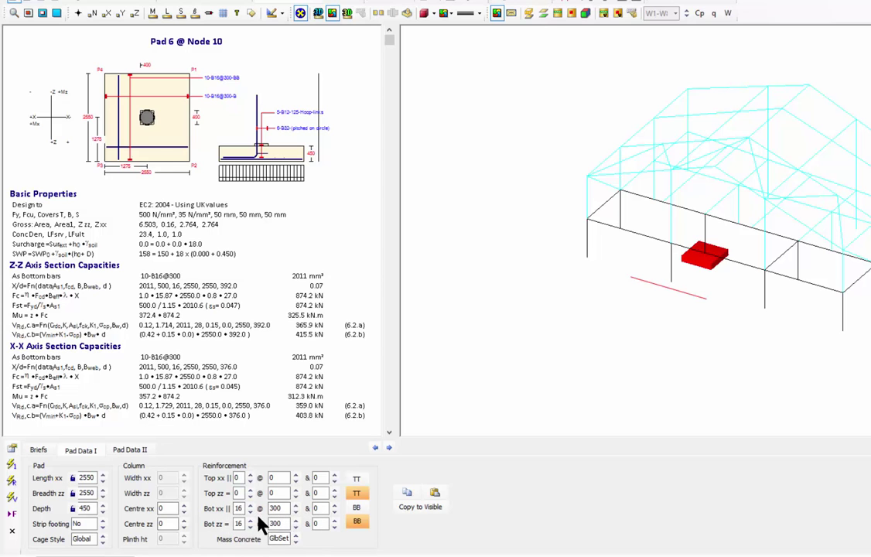
scroll(186, 375, "down", 5)
scroll(189, 369, "up", 5)
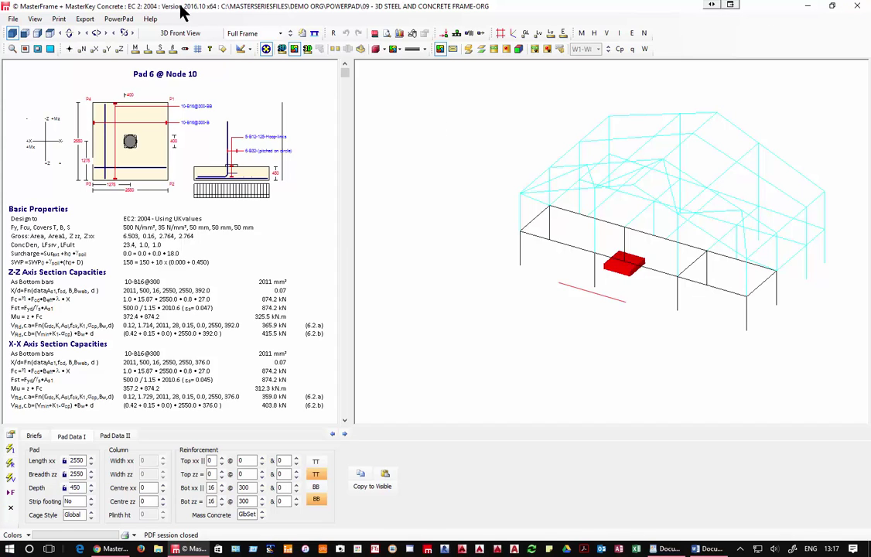
Export the RC details to a DXF file with scheduling code BS8666, skipping the matching of beam reinforcement over column heads.
left_click(85, 19)
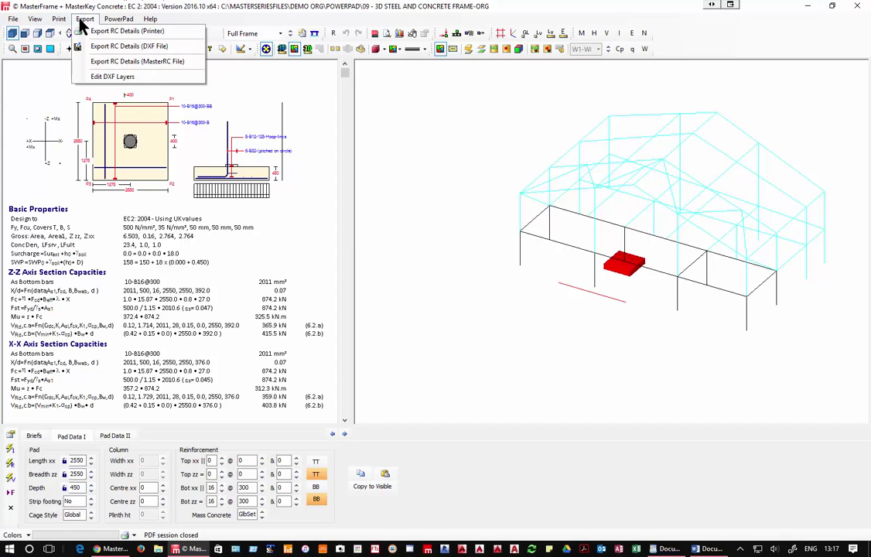
left_click(130, 47)
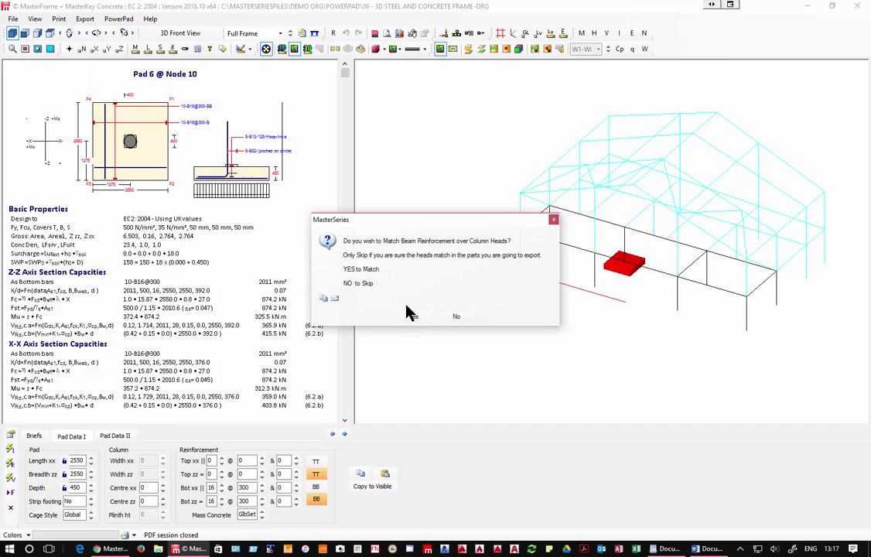
left_click(456, 317)
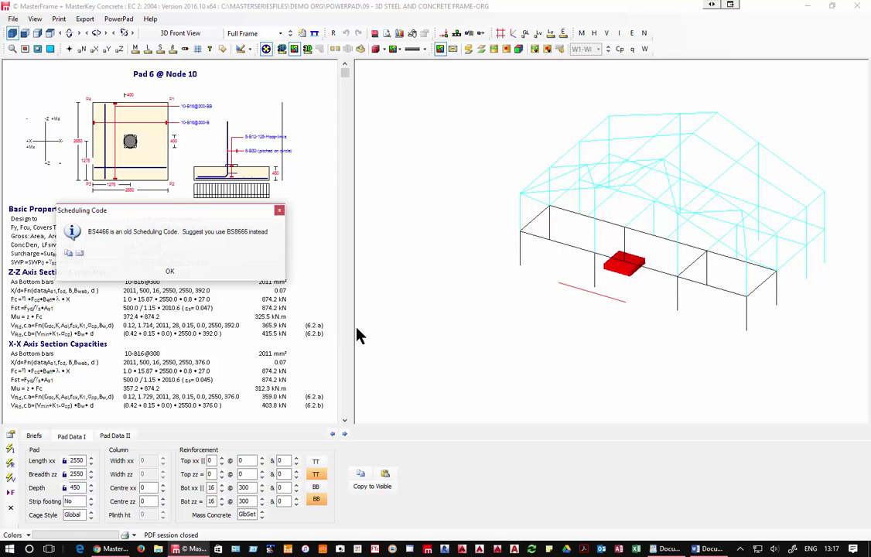
left_click(170, 275)
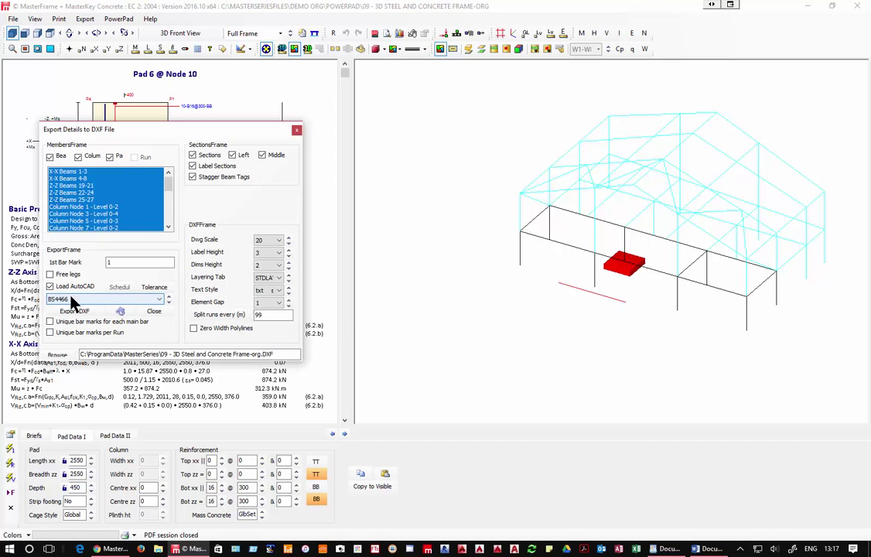
left_click(78, 299)
left_click(77, 316)
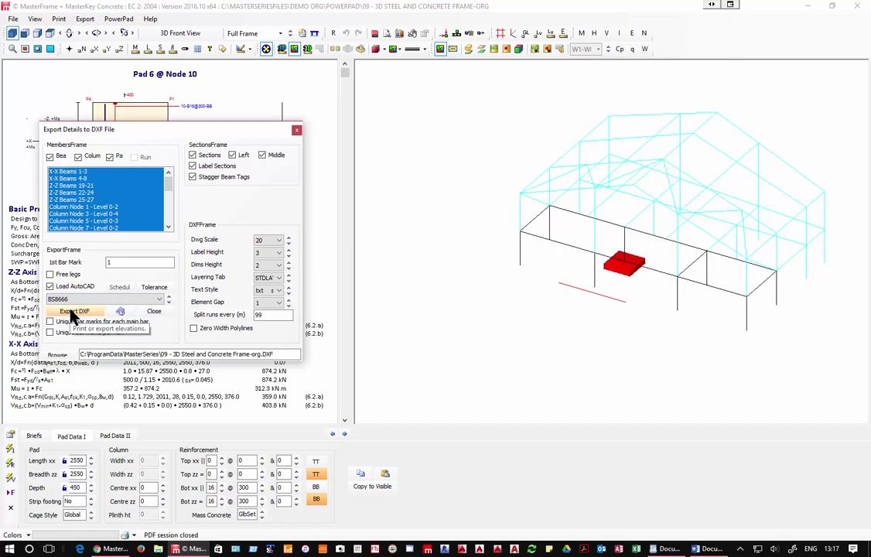
left_click(74, 313)
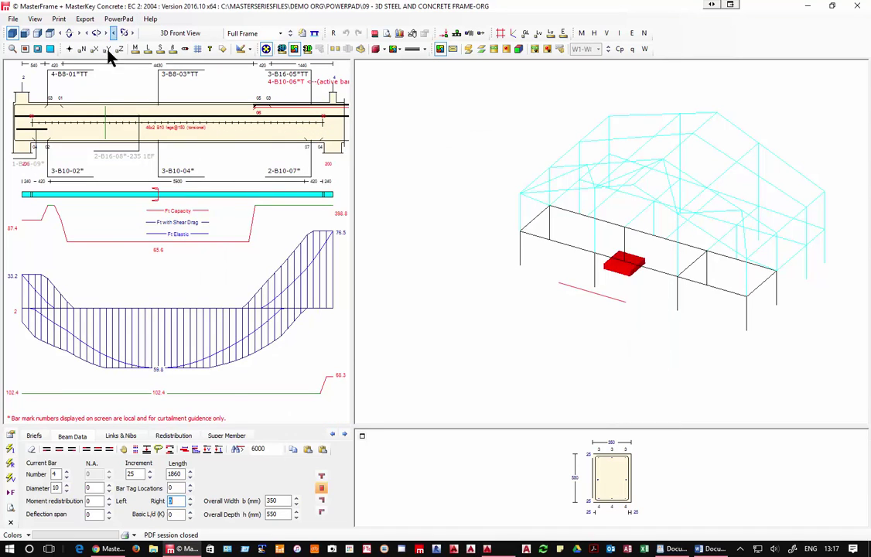
Try to print a BS8666 bar schedule for all beams, columns and pads, without saving the file or matching beam reinforcement over column heads.
left_click(85, 18)
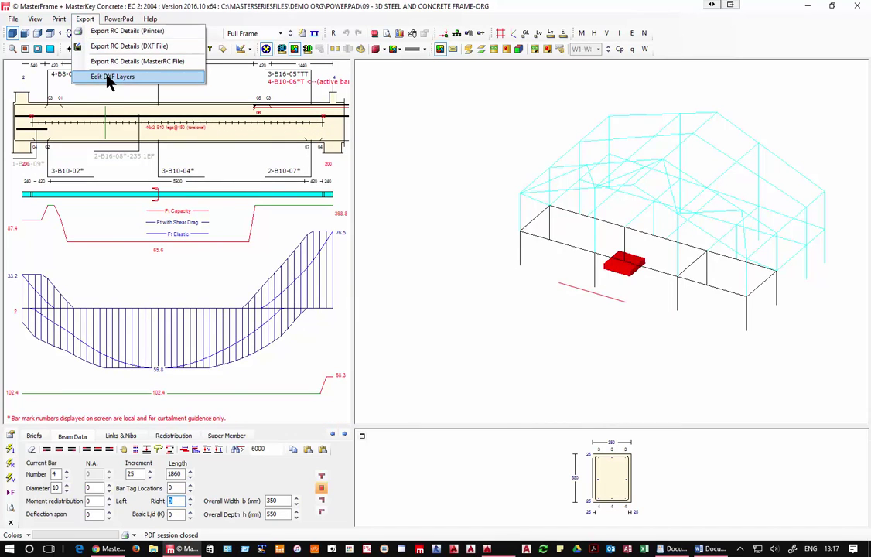
left_click(59, 18)
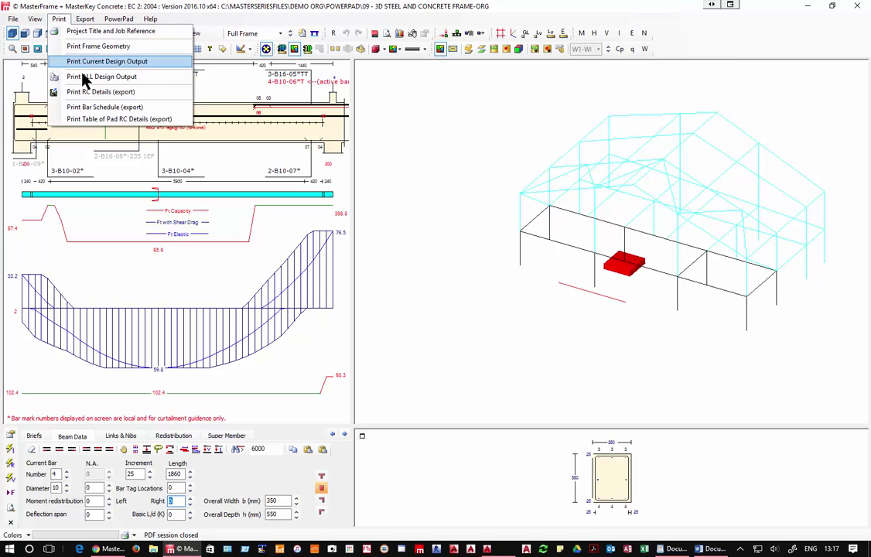
left_click(93, 107)
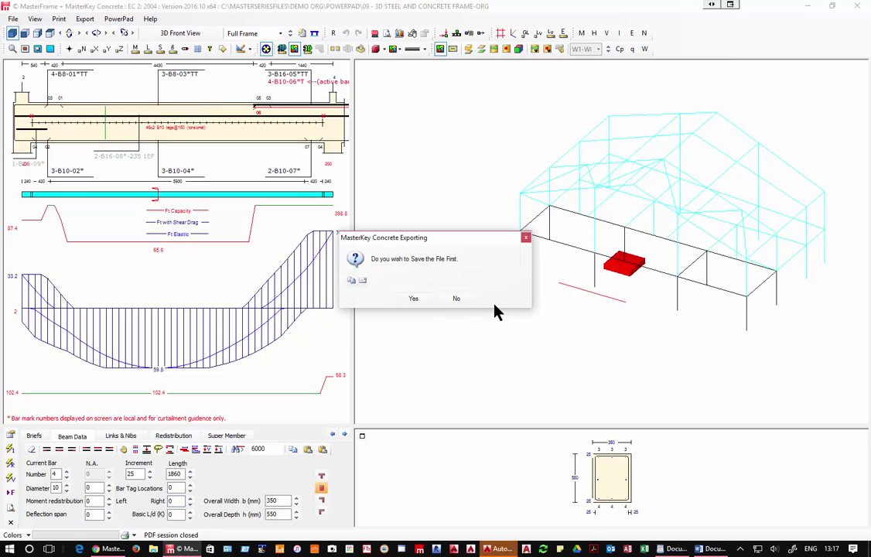
left_click(456, 298)
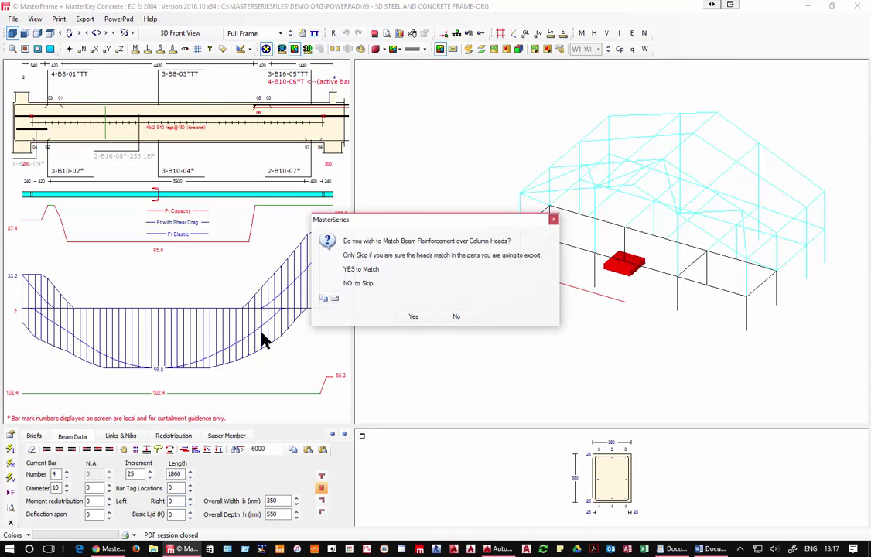
left_click(455, 317)
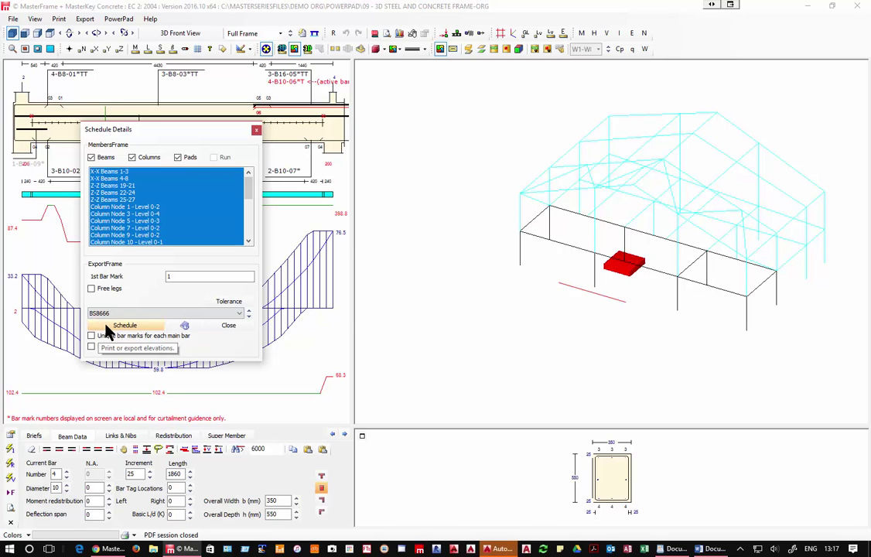
left_click(114, 326)
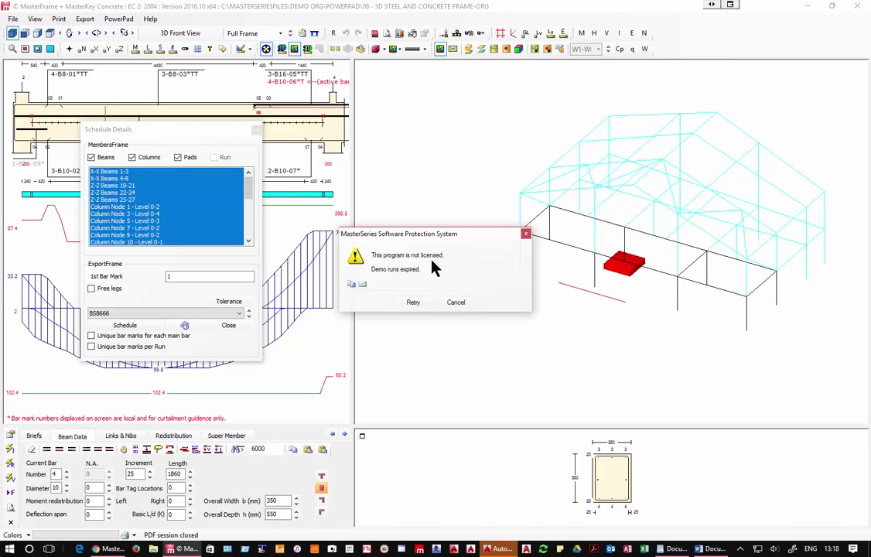
left_click(456, 303)
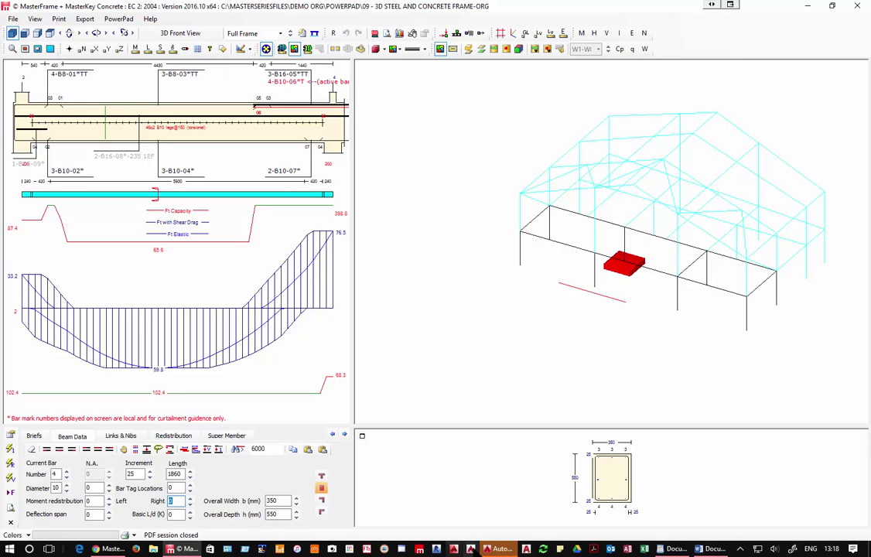
Switch to AutoCAD and examine the exported reinforcement details of X-X Beams 1-3, including bar marks, dimensions and cross-sections.
left_click(491, 548)
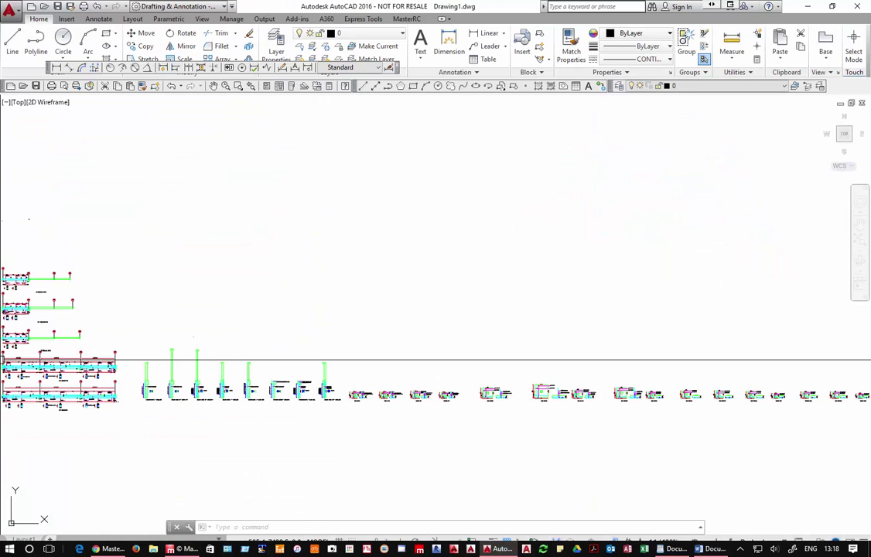
scroll(25, 397, "down", 2)
scroll(25, 371, "up", 8)
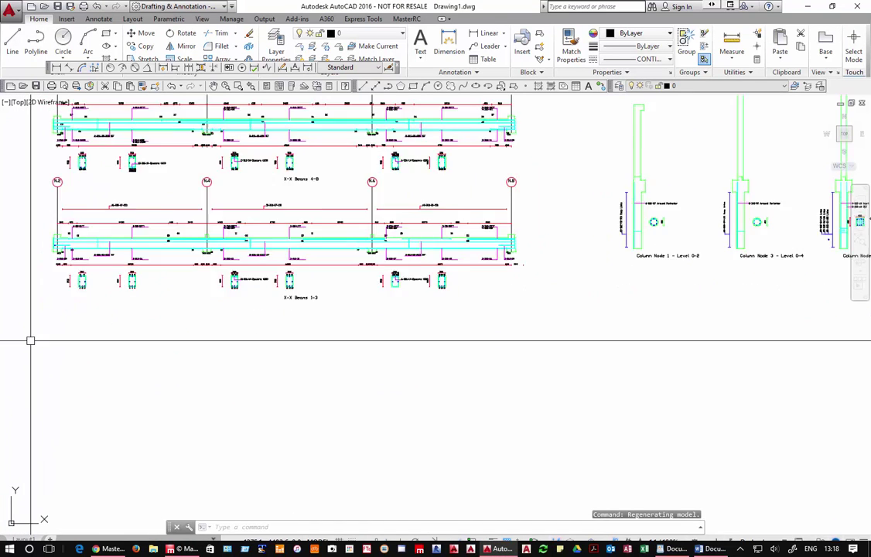
scroll(219, 220, "down", 3)
scroll(247, 198, "up", 6)
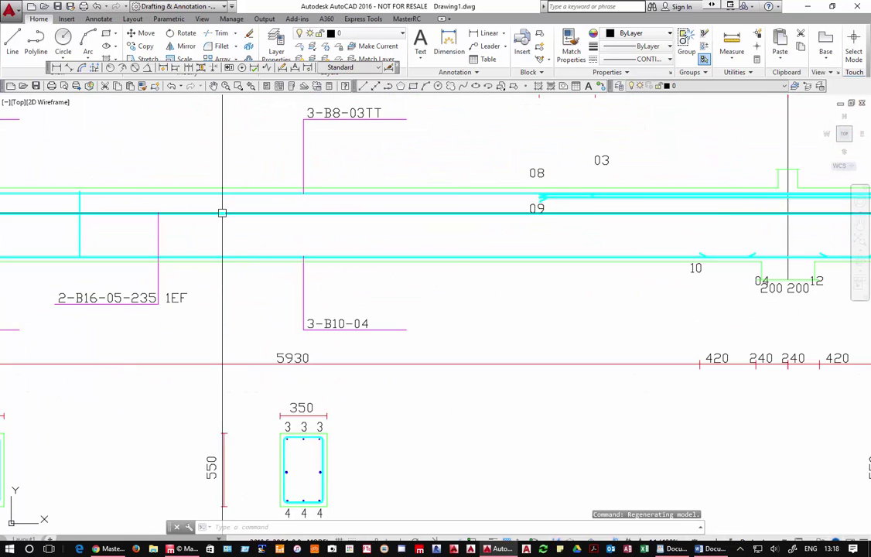
scroll(240, 237, "down", 2)
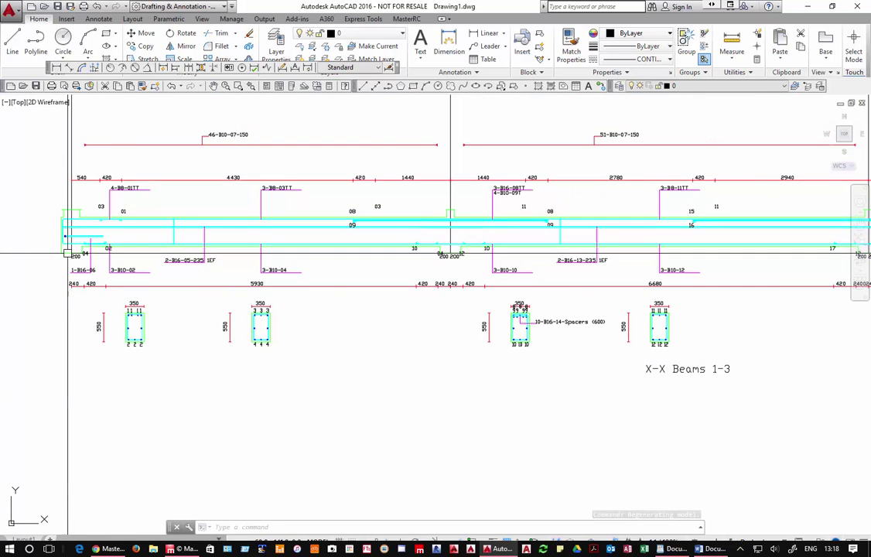
scroll(66, 249, "up", 2)
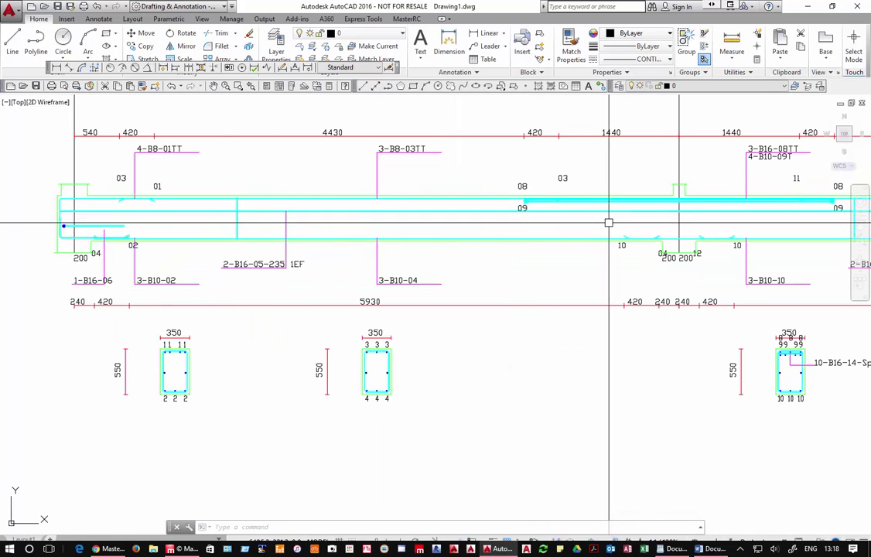
scroll(615, 267, "down", 1)
scroll(615, 267, "down", 5)
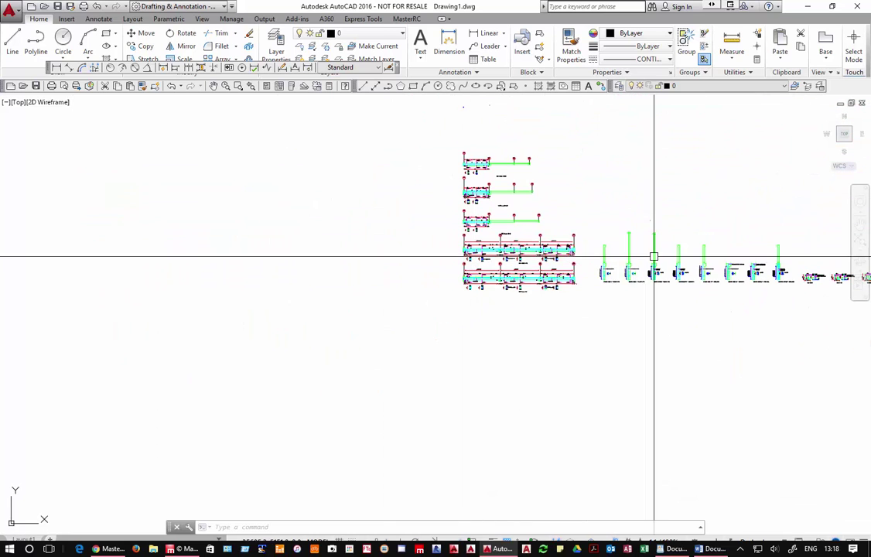
Look over the exported column details, from Column Node 1 onwards, beside the beam elevations.
scroll(642, 299, "up", 5)
scroll(645, 178, "down", 2)
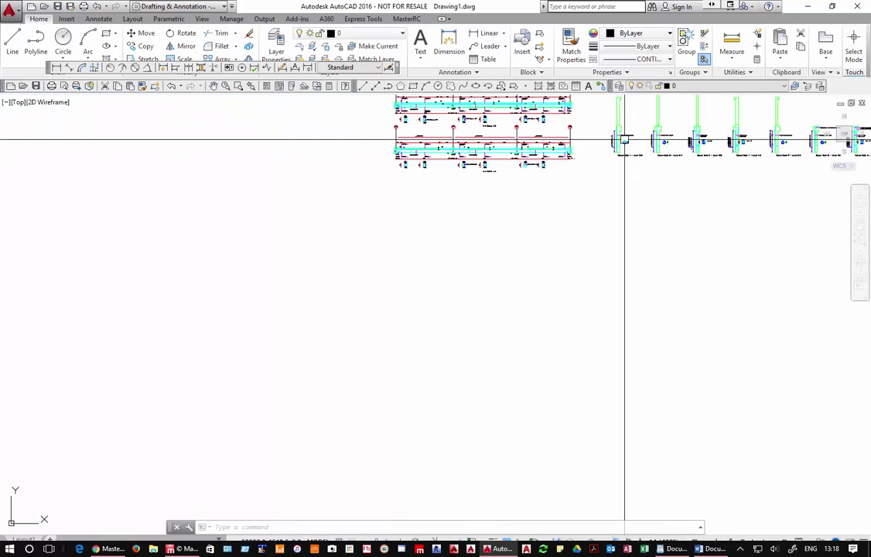
scroll(626, 142, "up", 3)
scroll(612, 134, "up", 2)
scroll(606, 139, "down", 2)
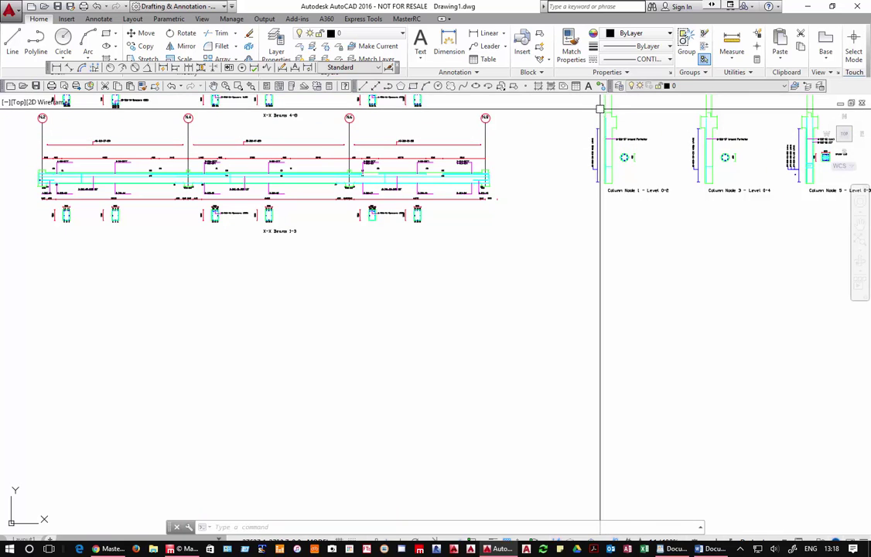
scroll(599, 175, "down", 10)
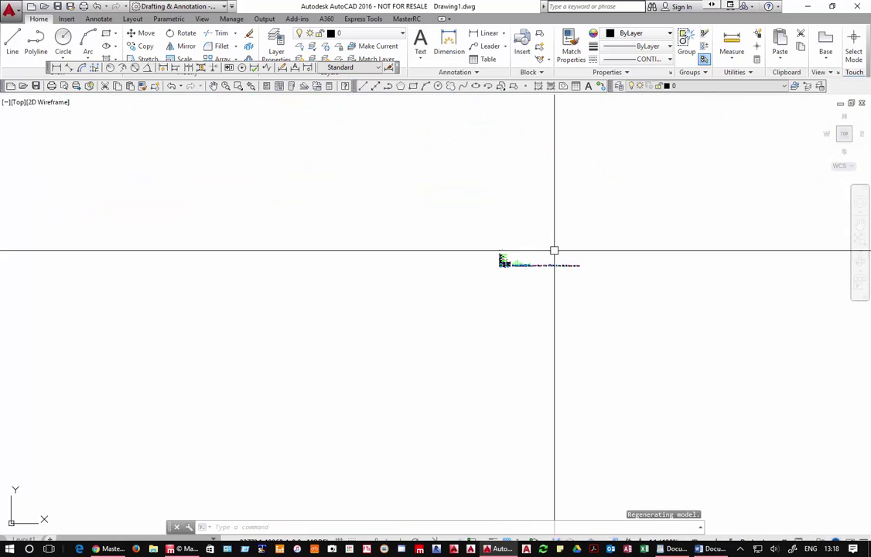
Examine the exported plan and section of the pad at N.10, including its bottom bars, starter bars and hoop links.
scroll(558, 264, "up", 5)
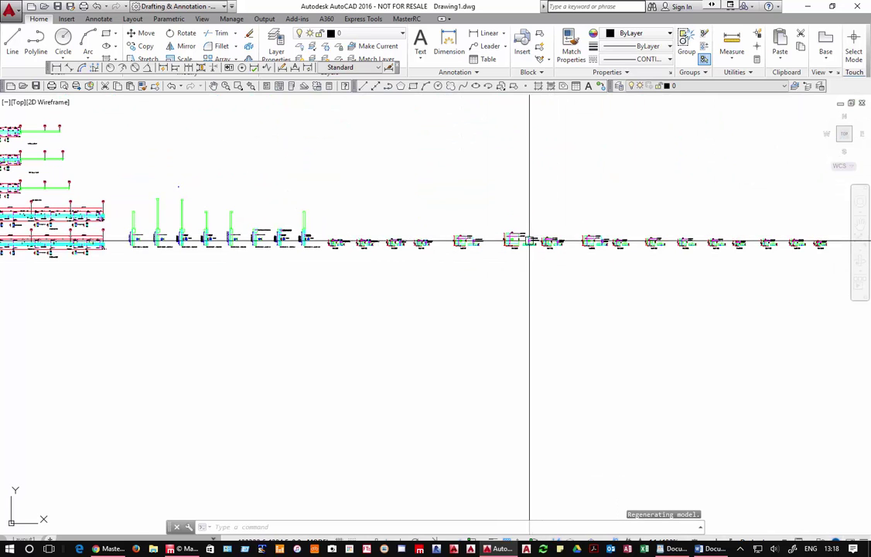
scroll(508, 251, "up", 4)
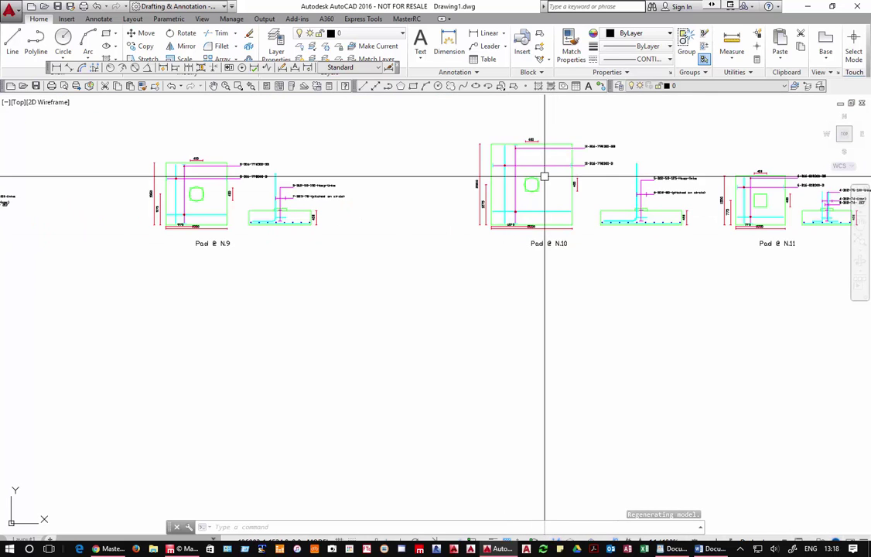
scroll(545, 179, "up", 2)
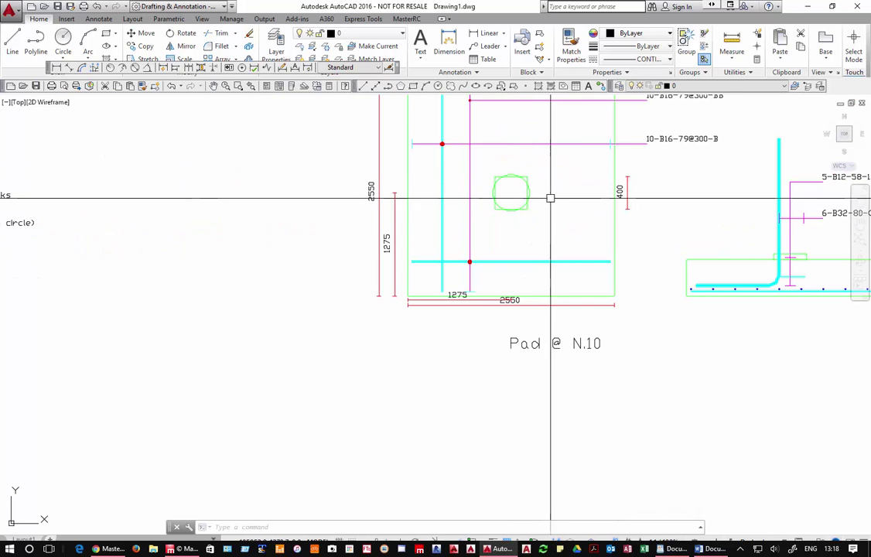
left_click(441, 257)
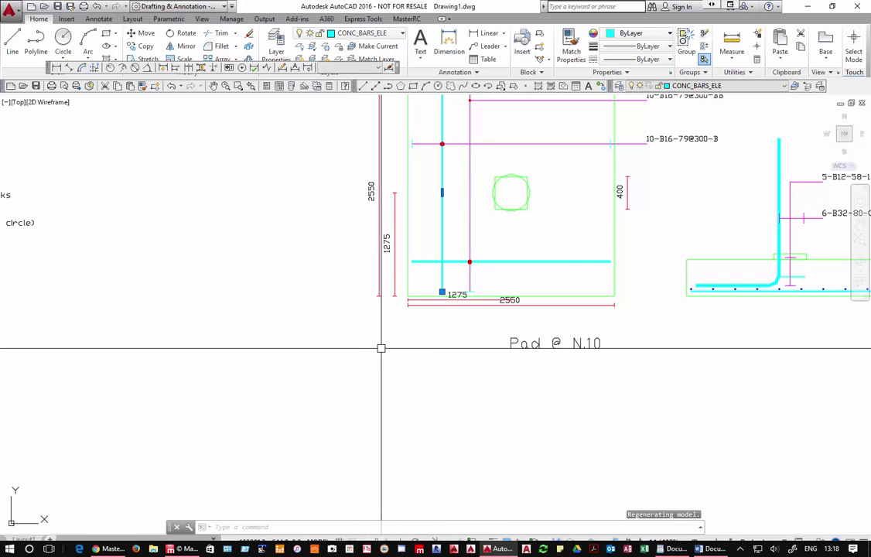
key("Return")
mouse_move(379, 345)
left_mouse_down()
mouse_move(228, 437)
mouse_move(110, 443)
left_mouse_up()
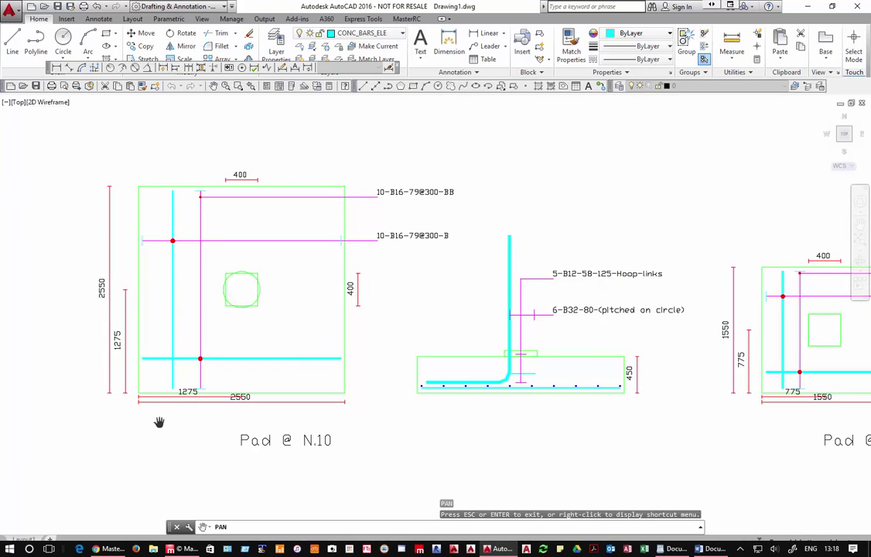
key("Escape")
key("Escape")
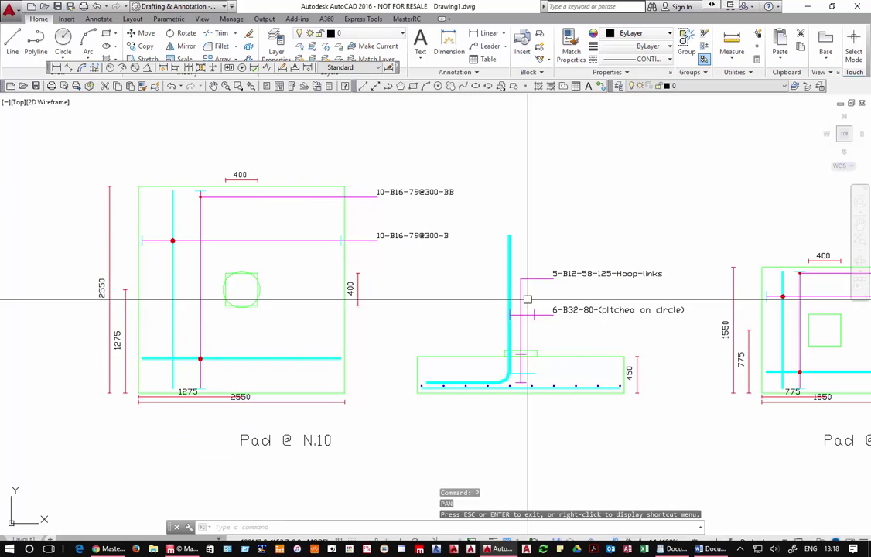
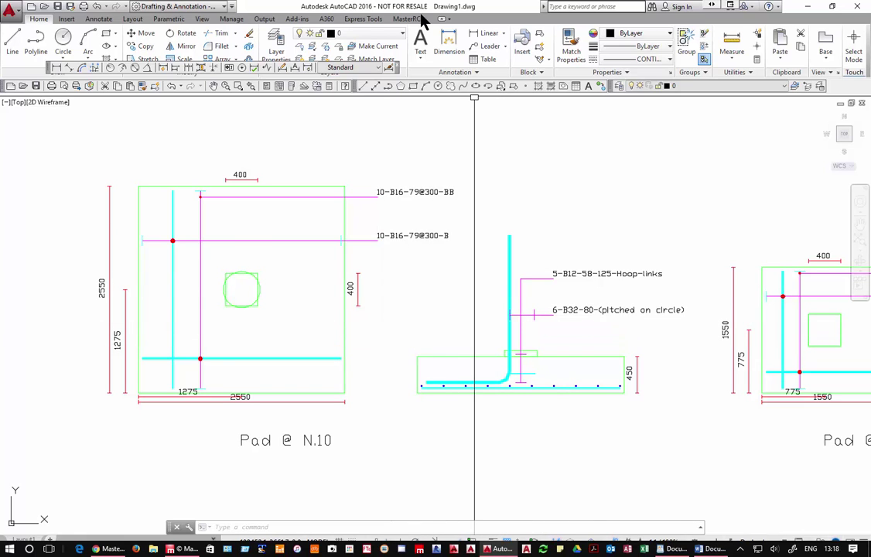
Close AutoCAD without saving Drawing1.dwg, and leave the concrete design to return to the MasterFrame main menu.
left_click(853, 6)
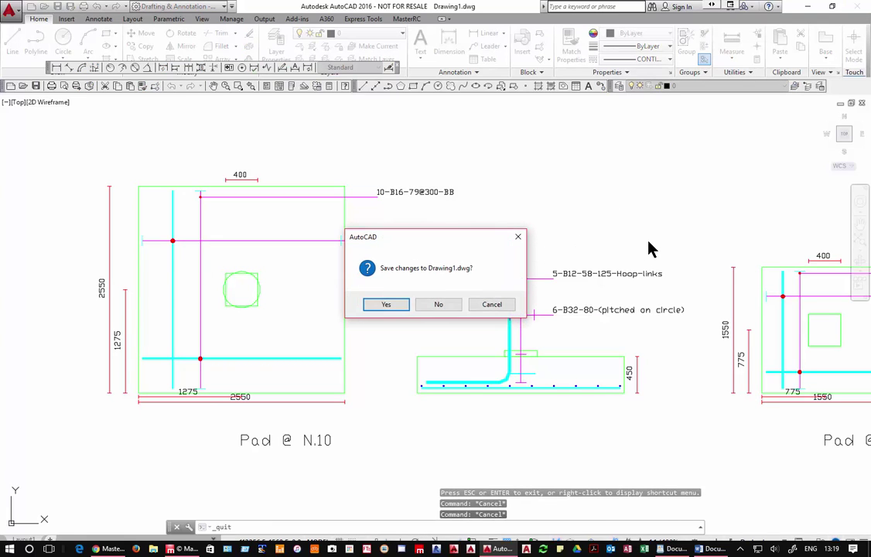
left_click(443, 306)
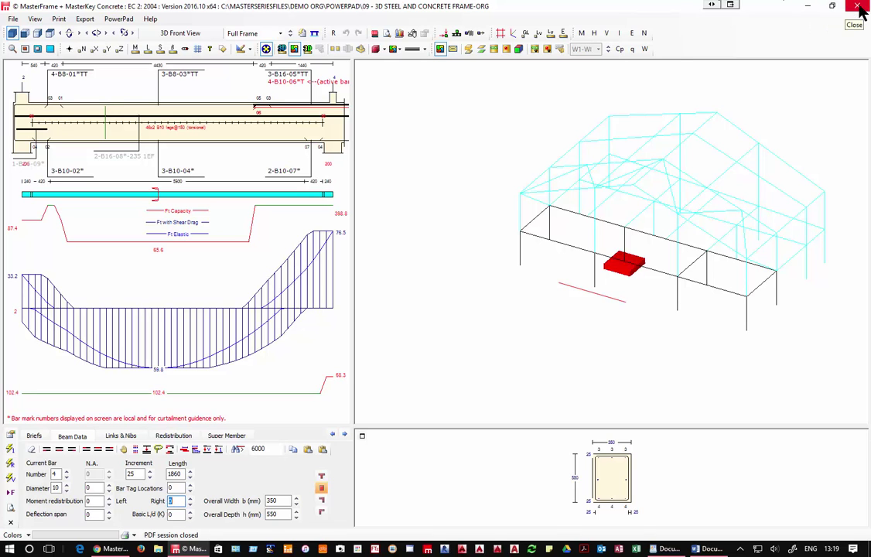
left_click(858, 6)
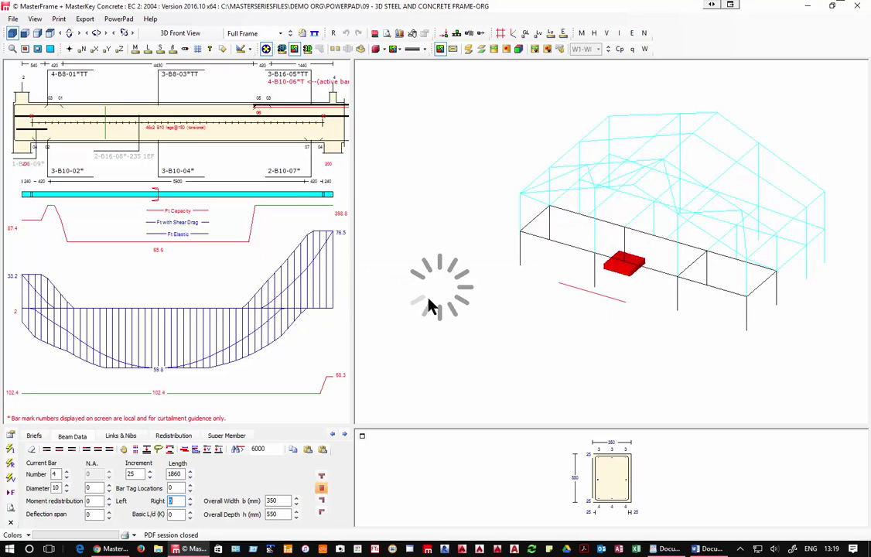
Open the recently used frame file 03 - Attic truss from the PowerPad folder.
left_click(14, 19)
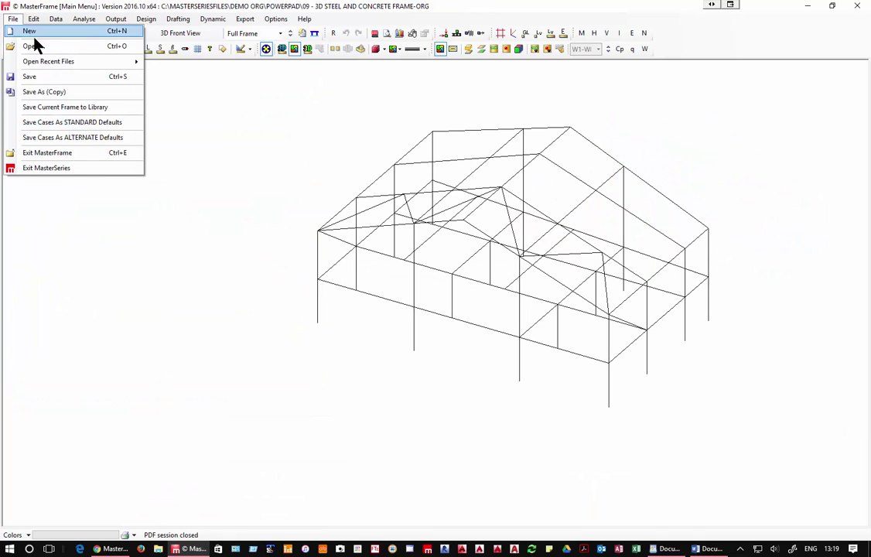
left_click(35, 38)
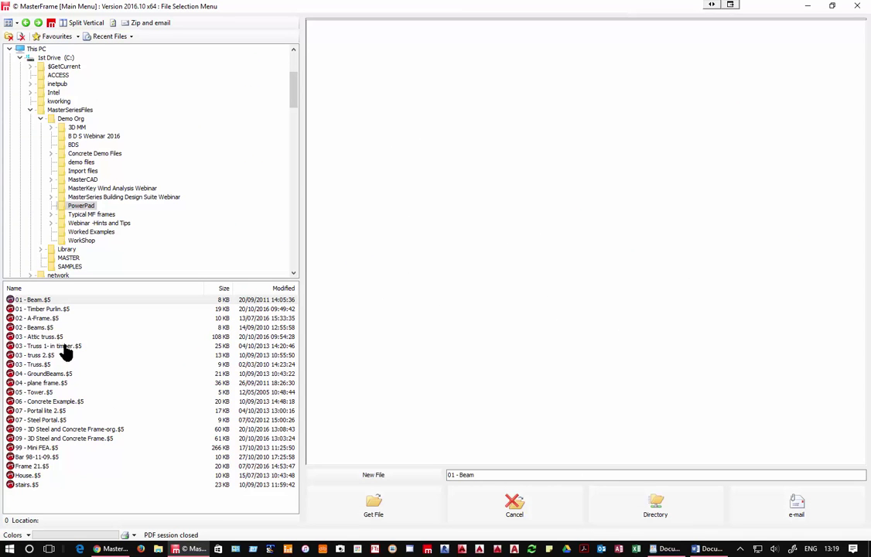
left_click(117, 36)
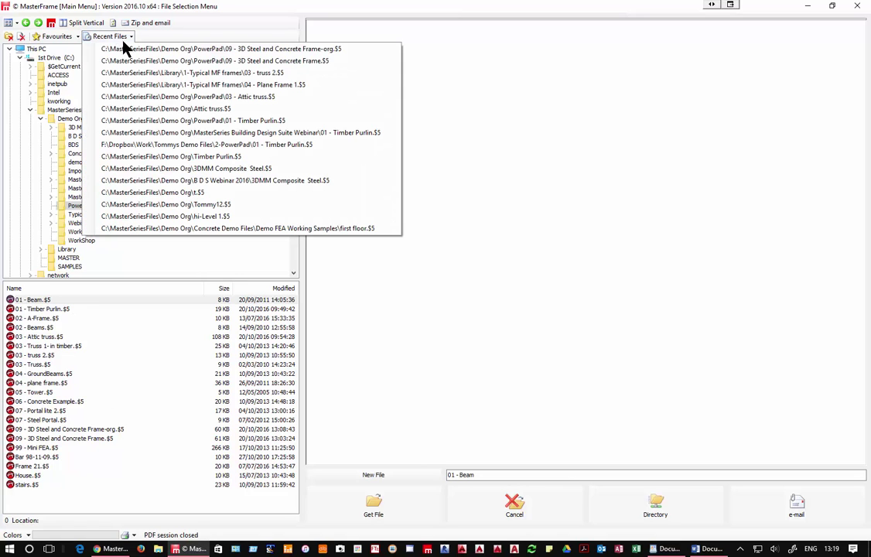
left_click(148, 99)
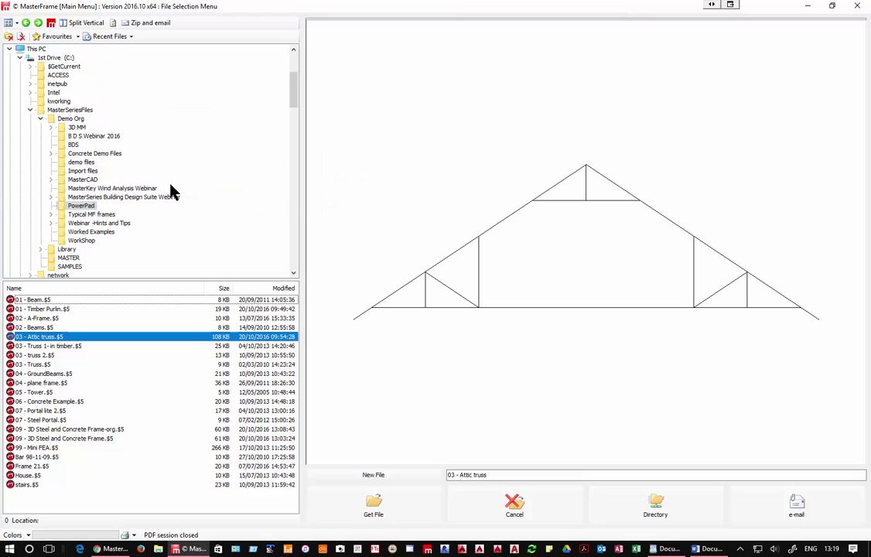
left_click(373, 504)
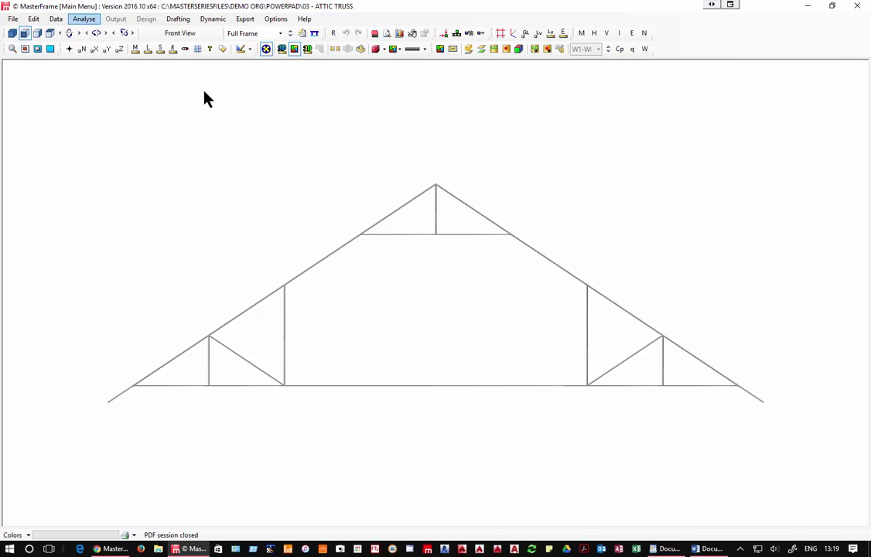
Try to analyse the attic truss as a Space Frame.
left_click(297, 307)
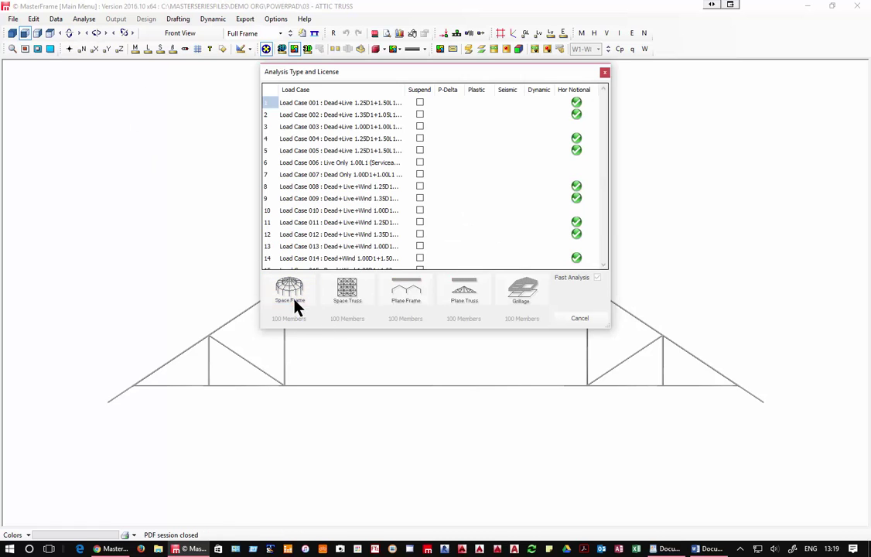
left_click(436, 309)
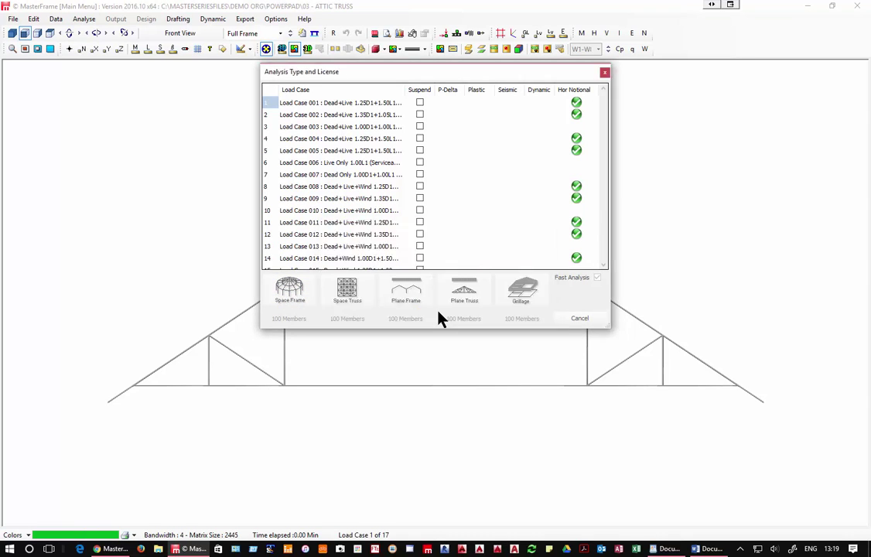
left_click(458, 321)
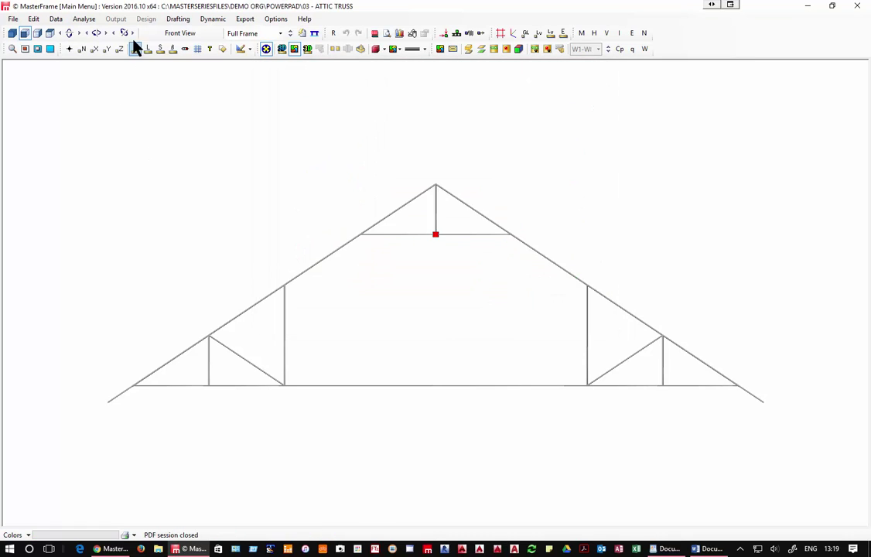
Analyse the attic truss as a Plane Frame and open its Timber Design.
left_click(84, 19)
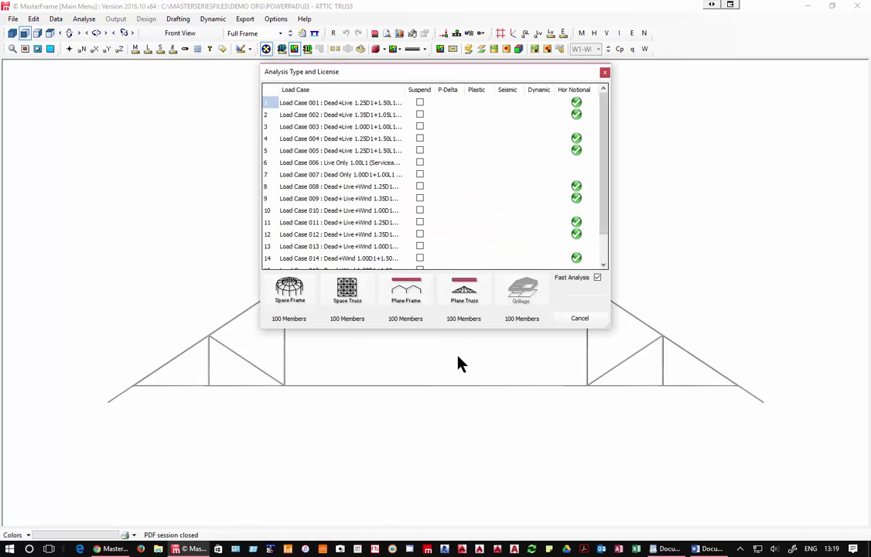
left_click(416, 299)
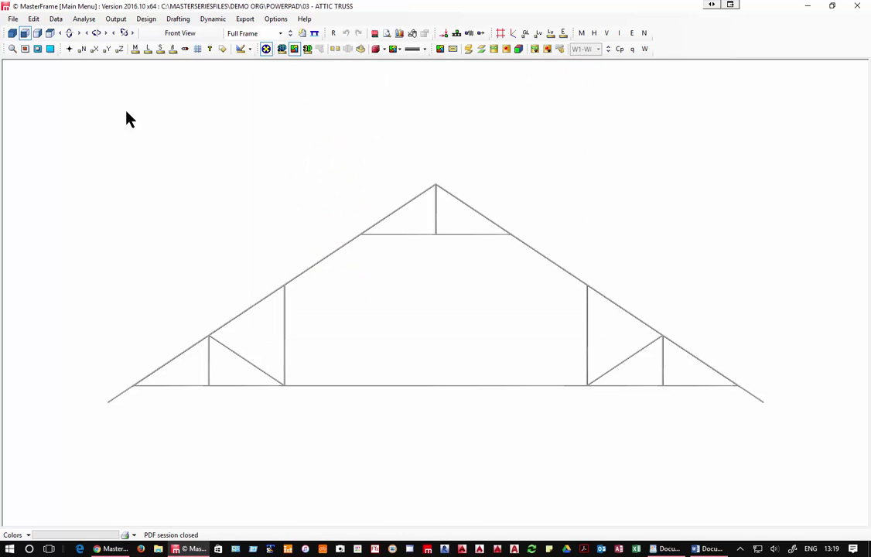
left_click(141, 21)
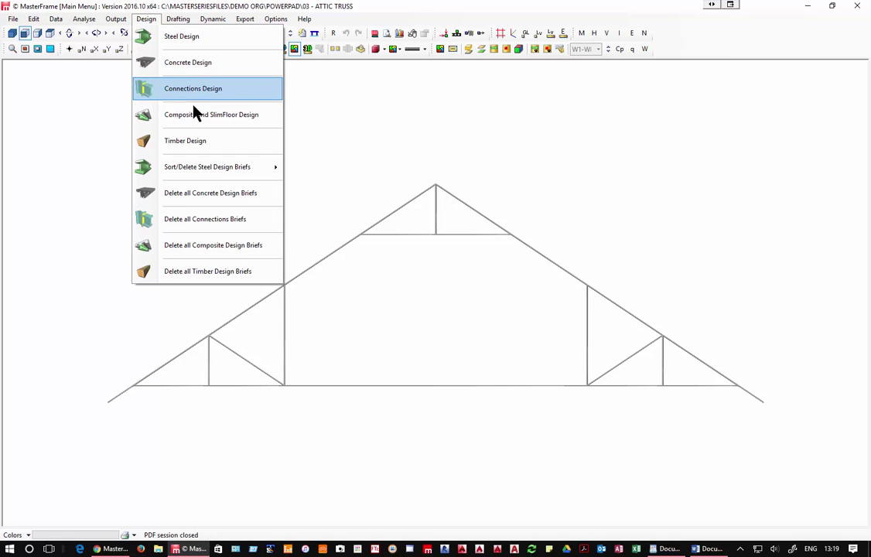
left_click(186, 142)
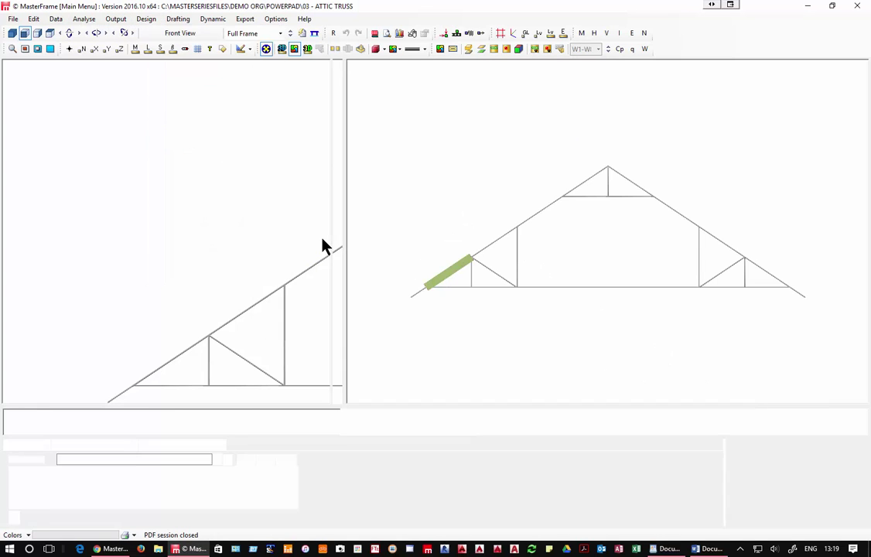
Review the timber design checks of the attic truss's left rafter members, including their material and specification settings.
left_click(495, 240)
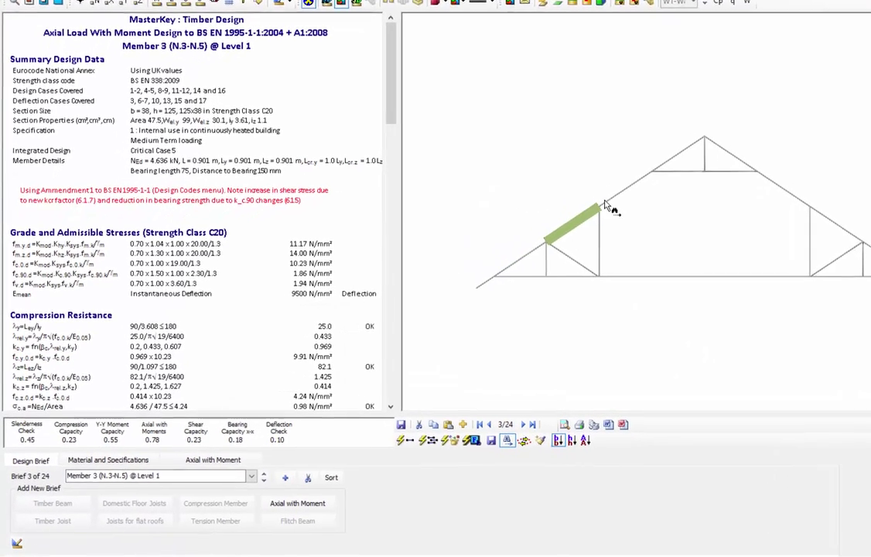
left_click(503, 236)
left_click(563, 195)
left_click(684, 155)
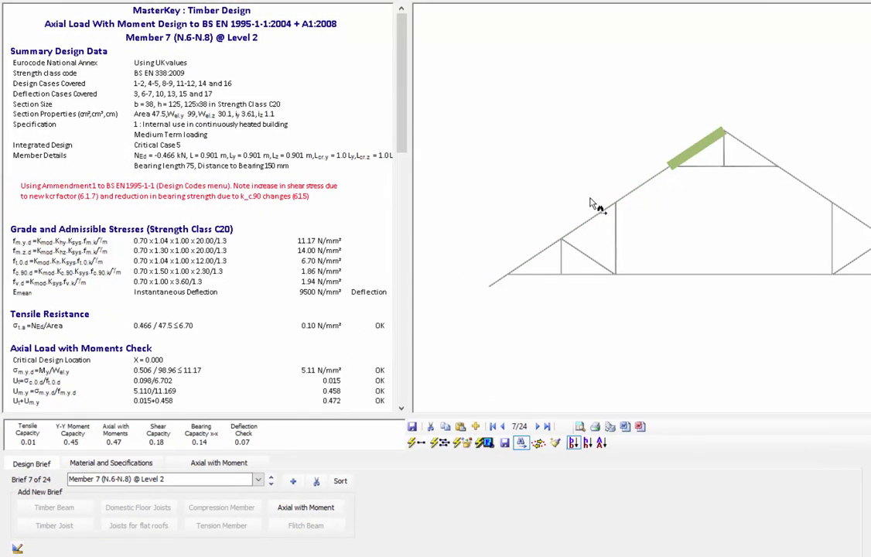
left_click(635, 189)
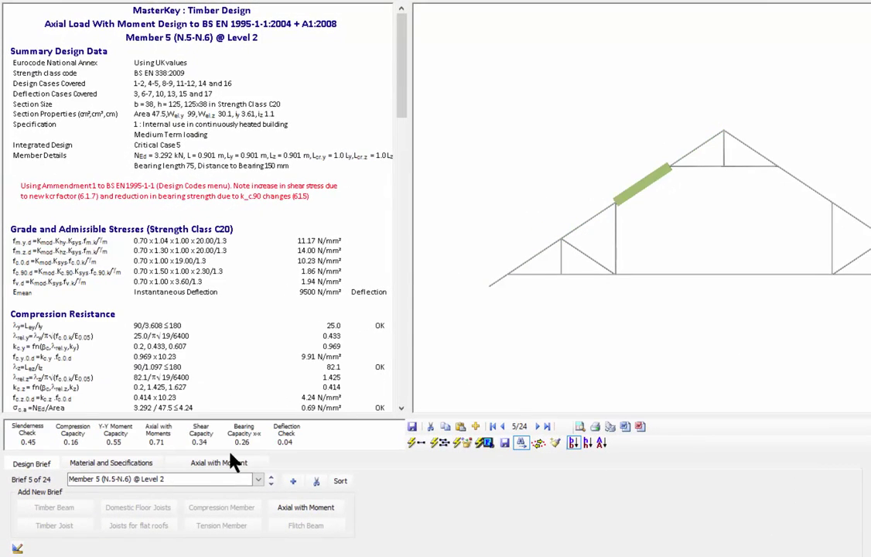
left_click(112, 462)
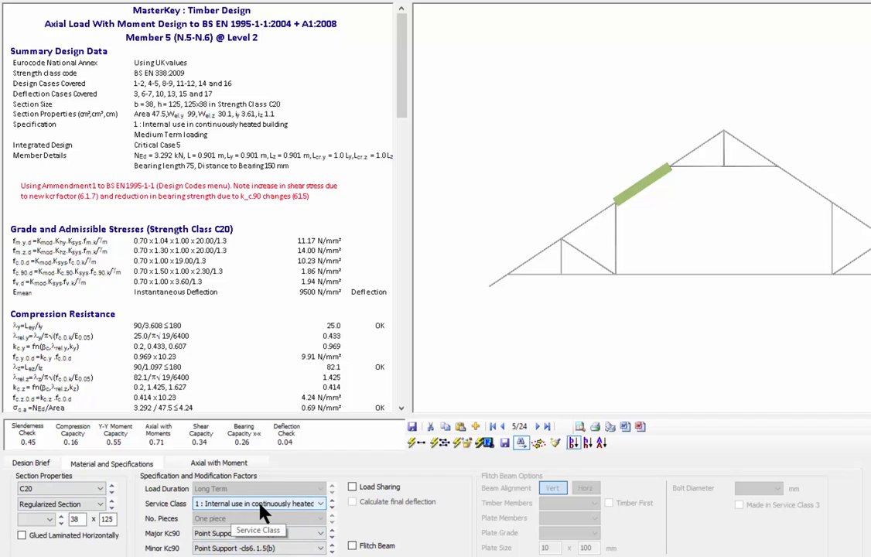
left_click(746, 147)
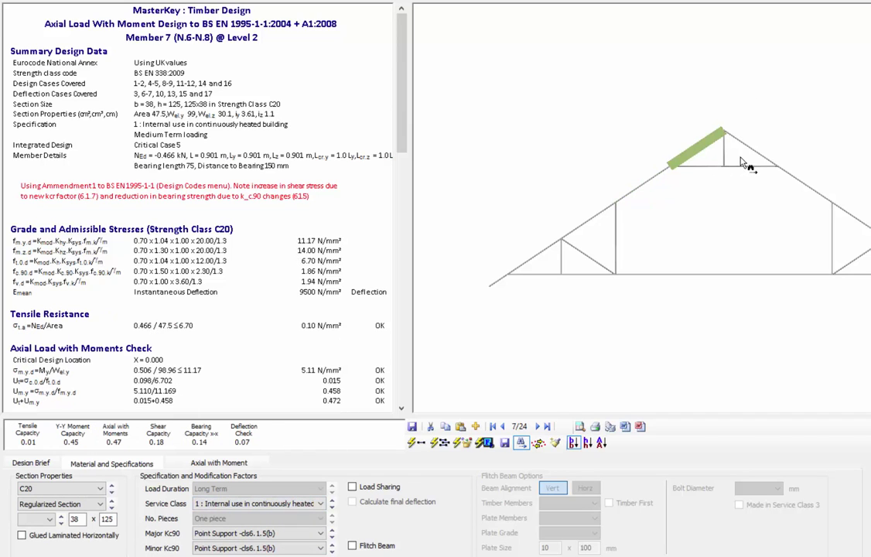
Examine the flitch beam design of bottom chord member N.4-N.10, from its bolt requirements back to the summary data.
left_click(654, 275)
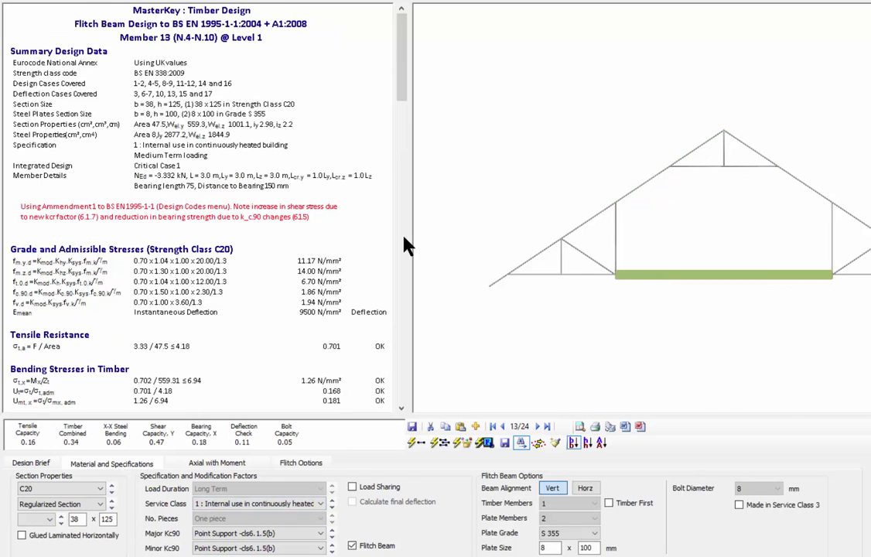
left_click_drag(399, 65, 432, 292)
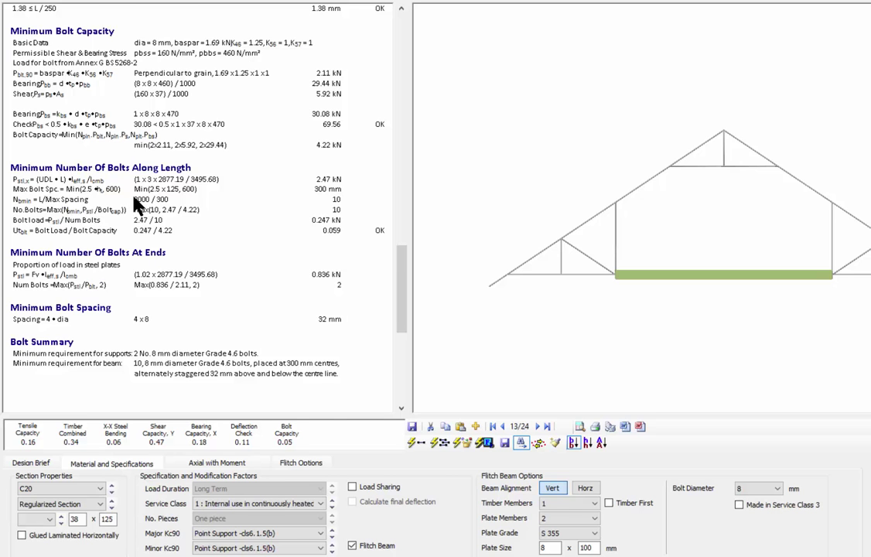
scroll(135, 205, "up", 3)
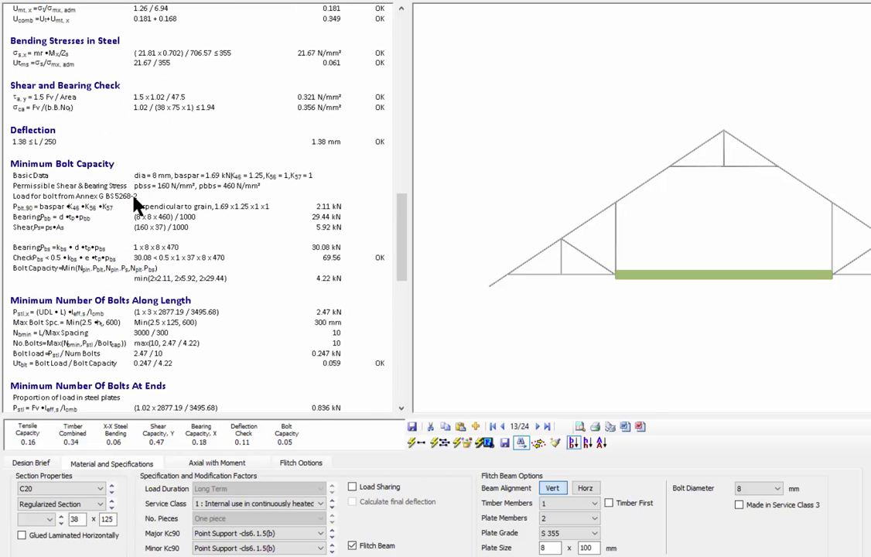
scroll(136, 205, "up", 8)
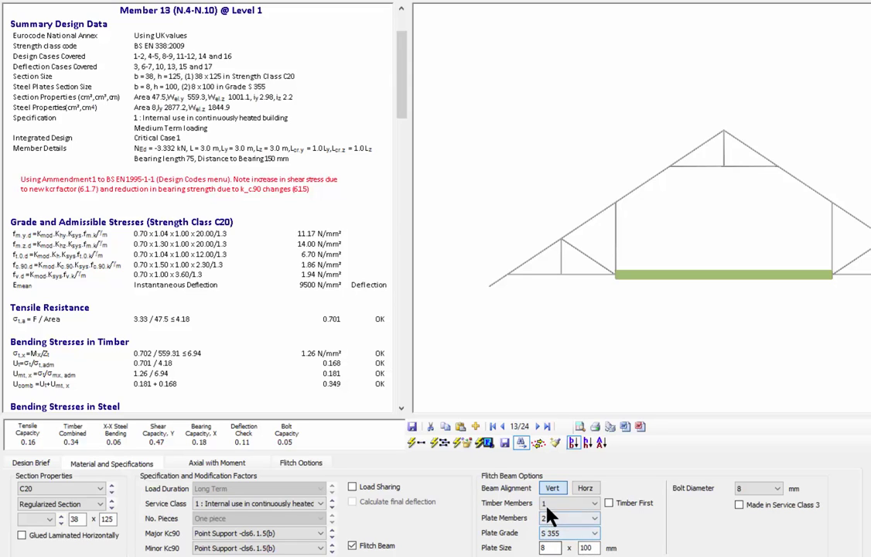
Change the bottom chord flitch beam to 1 plate member and 2 timber members.
left_click(569, 518)
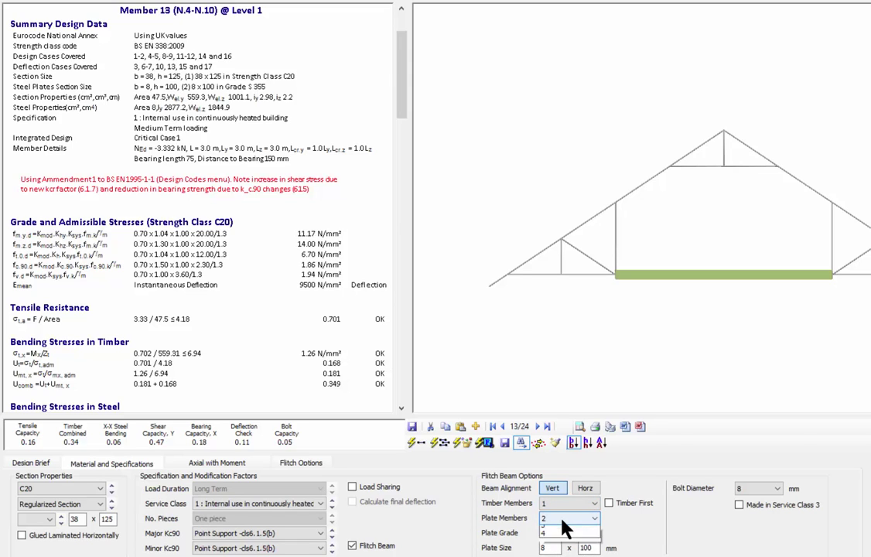
left_click(552, 531)
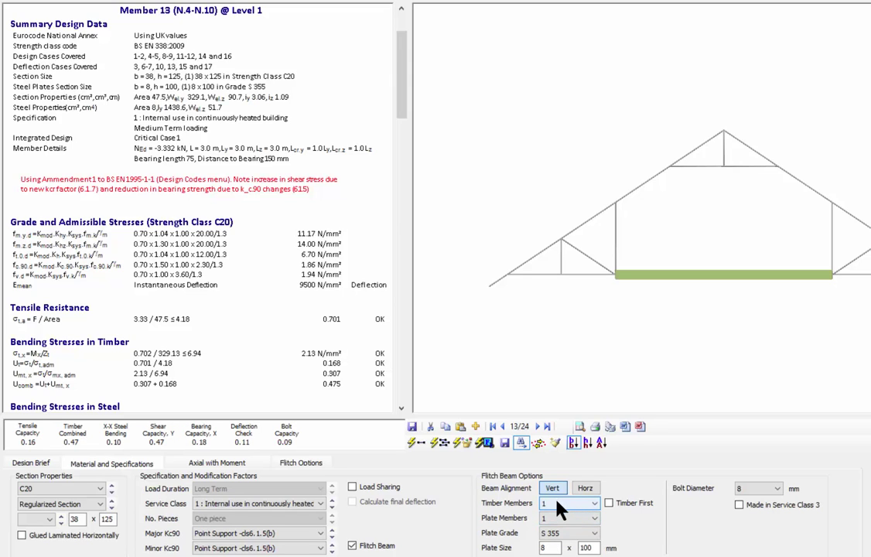
left_click(558, 503)
left_click(567, 524)
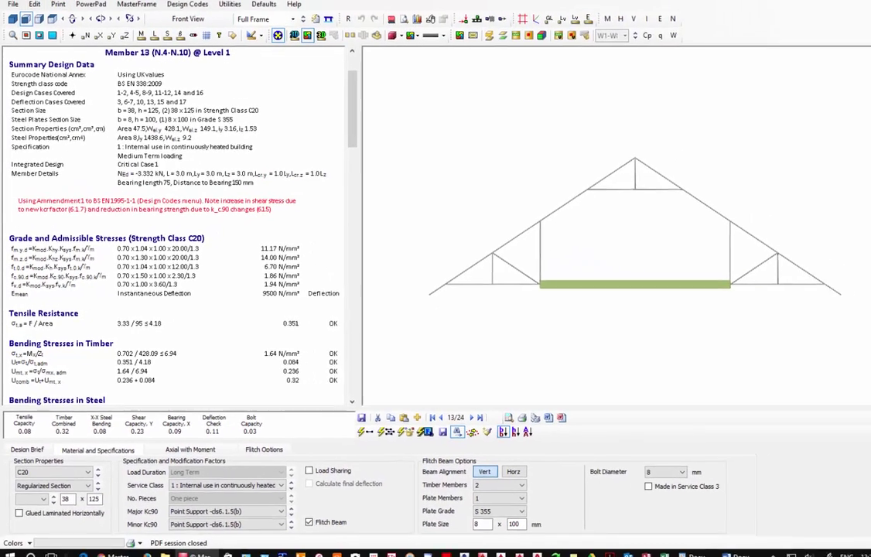
Leave the attic truss's timber design and open the Timber Purlin file from the Demo Org folder.
left_click(457, 300)
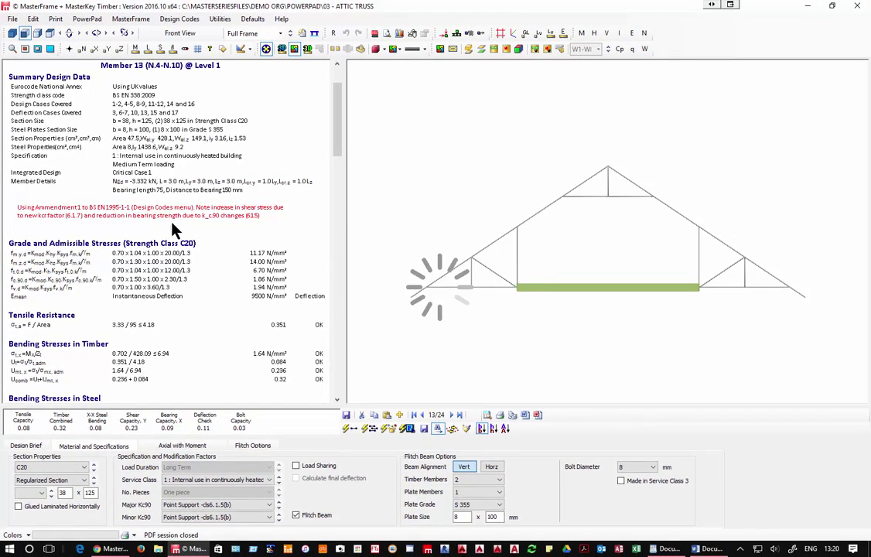
left_click(14, 19)
left_click(30, 46)
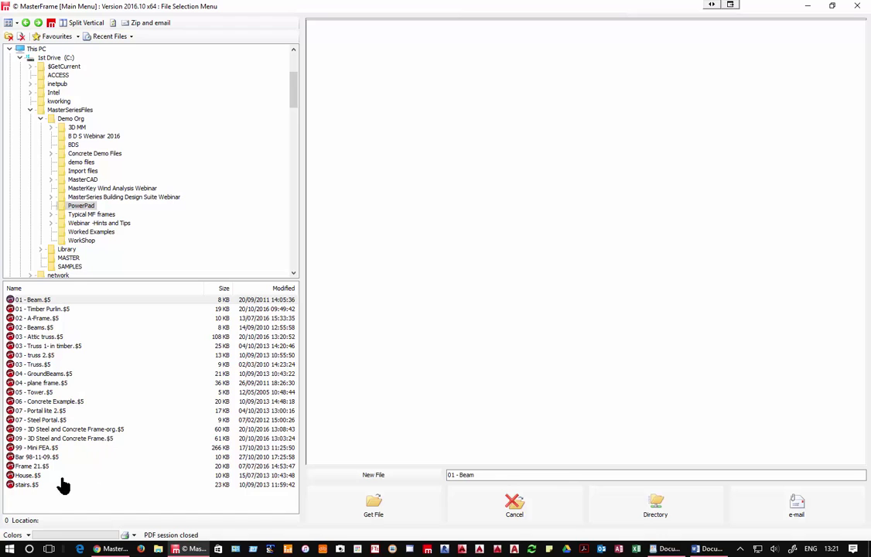
key("BackSpace")
left_click(34, 448)
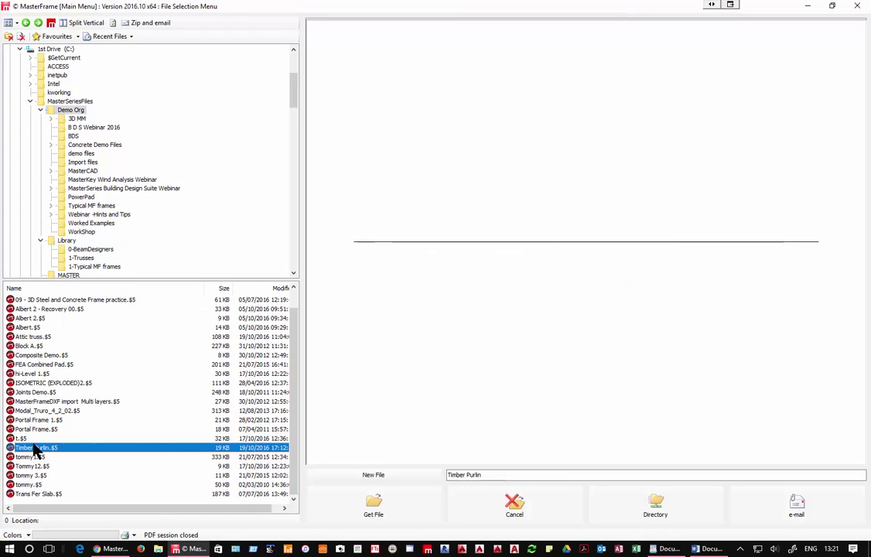
left_click(365, 502)
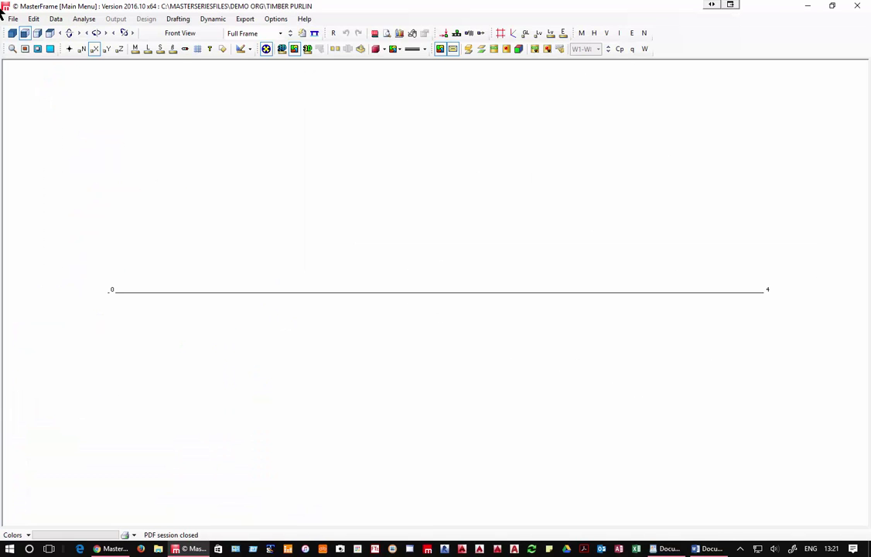
Display the purlin as a rendered solid and inspect it in the 3D, front and east views.
left_click(13, 32)
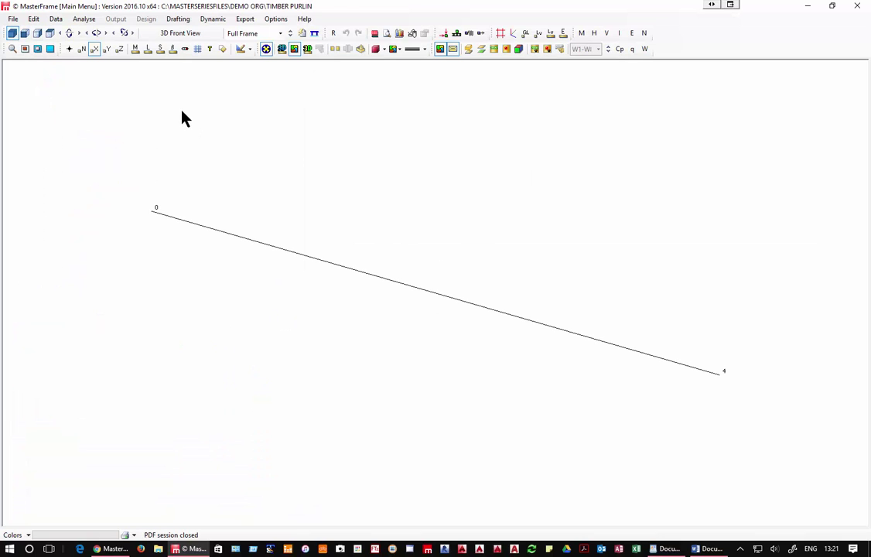
left_click(282, 49)
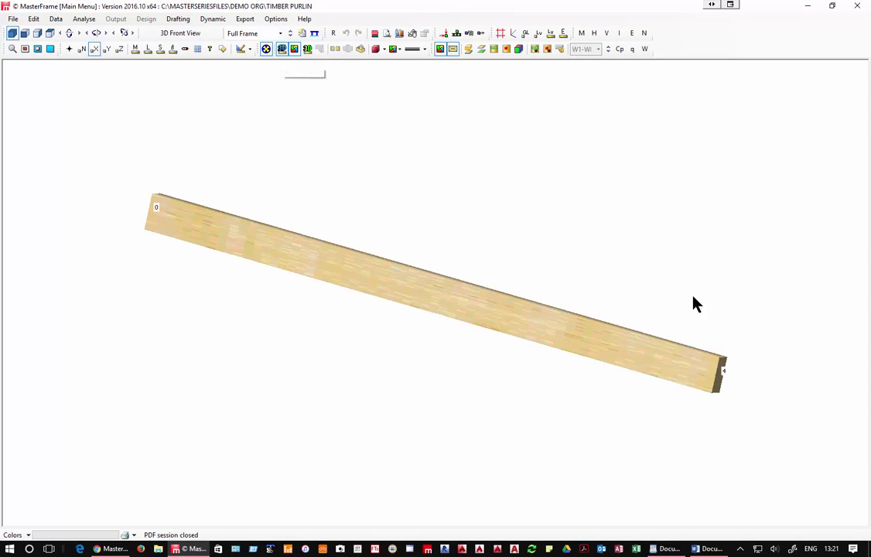
left_click(24, 33)
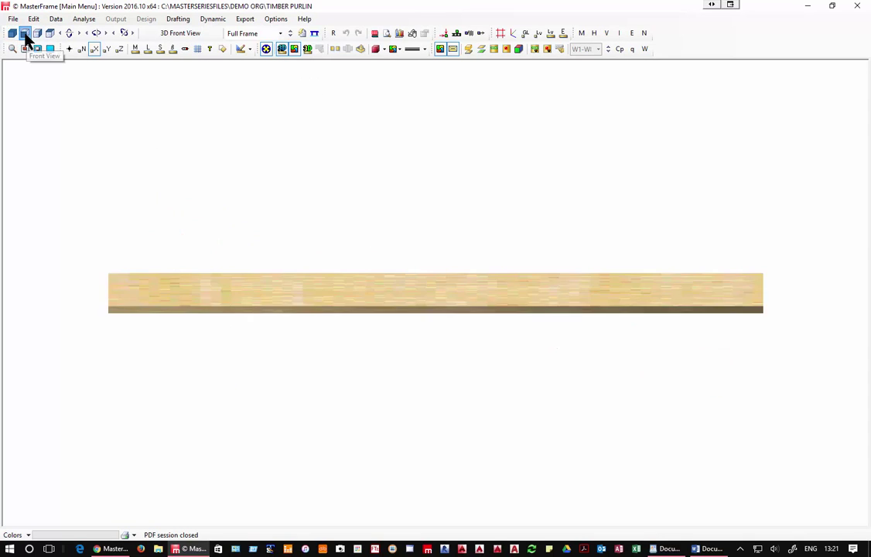
left_click(37, 34)
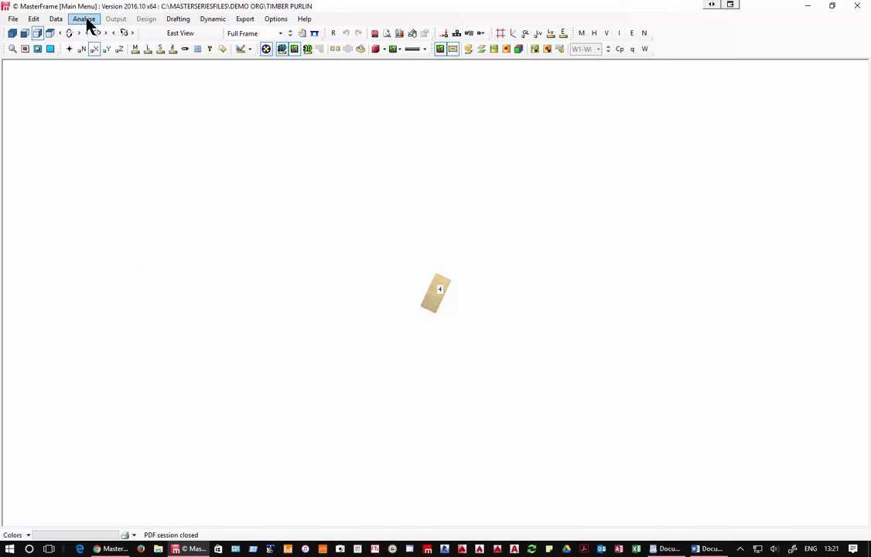
Analyse the timber purlin as a Space Frame and open its Timber Design.
left_click(84, 20)
left_click(289, 303)
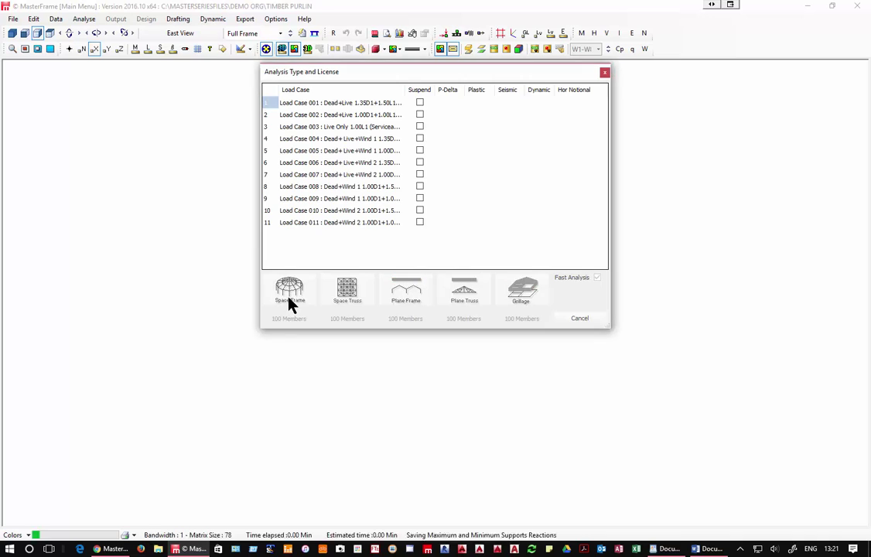
left_click(145, 20)
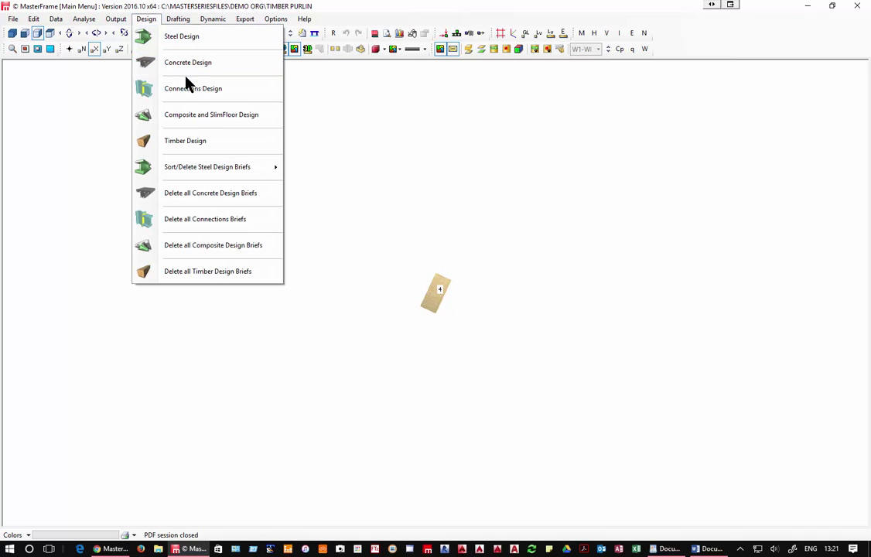
left_click(216, 140)
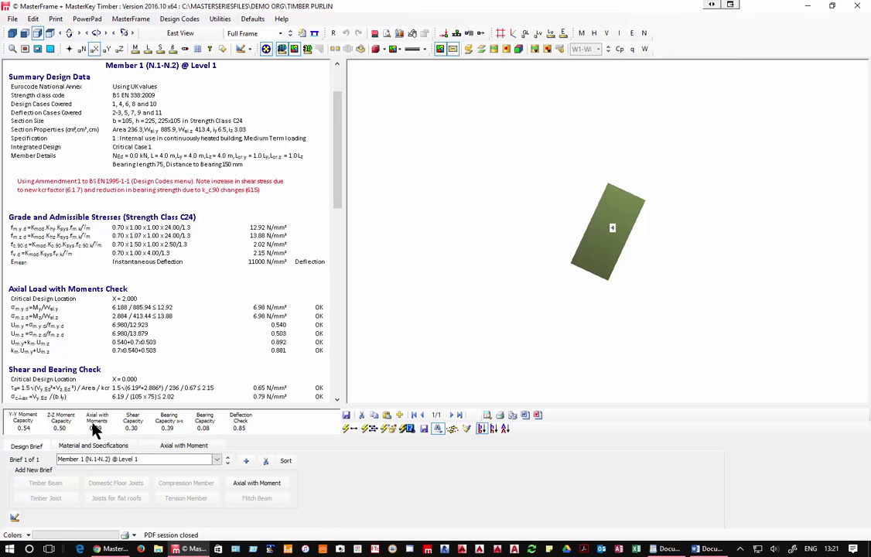
Review the purlin's axial with moments, shear, bearing and deflection checks, and return to the MasterSeries start screen.
scroll(134, 337, "down", 1)
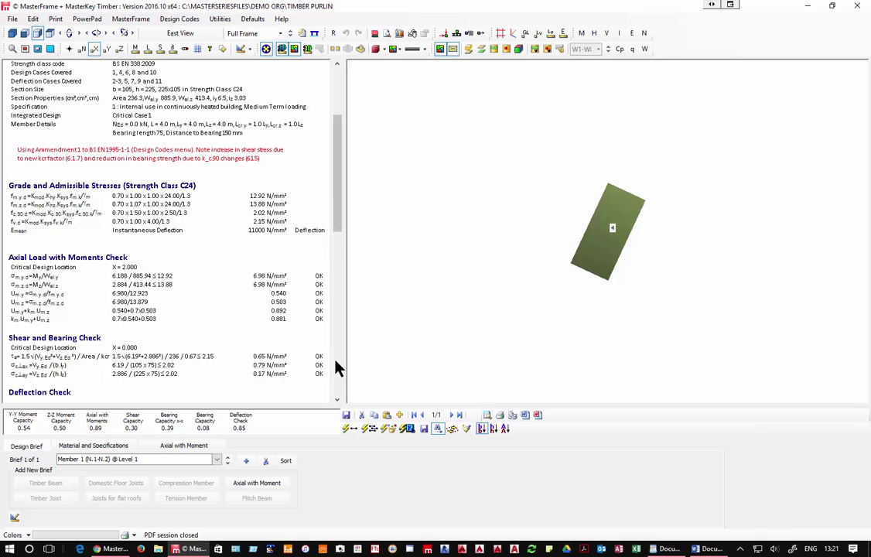
scroll(337, 366, "down", 5)
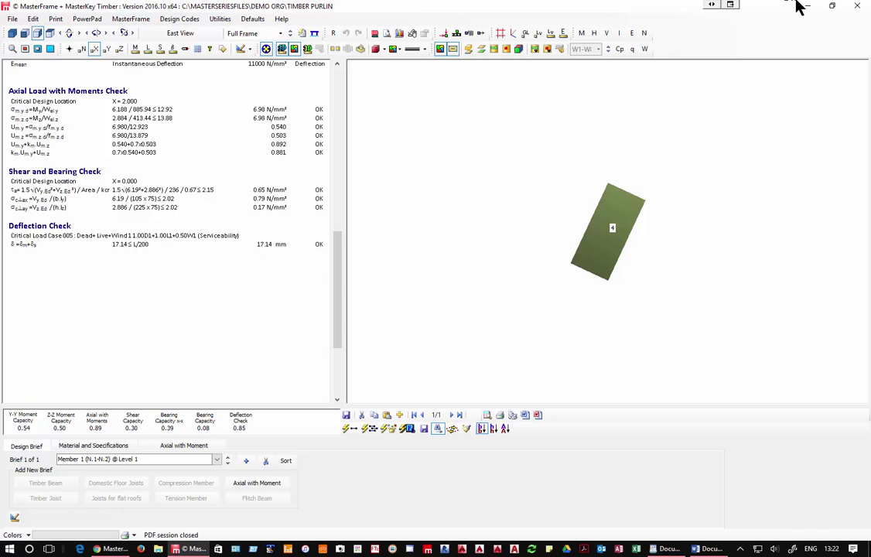
key("Escape")
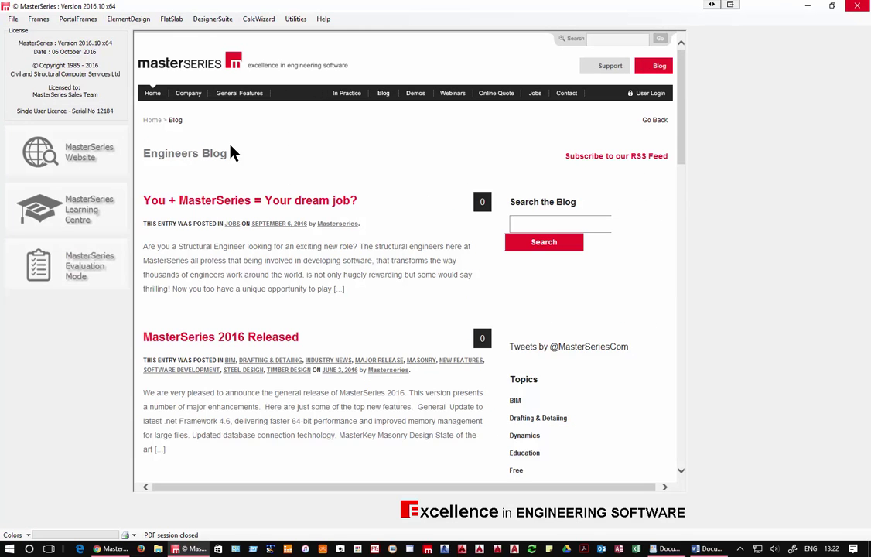
Start MasterPort and open the portal frame file dfsdfsdf from the PowerPad folder for editing.
left_click(70, 19)
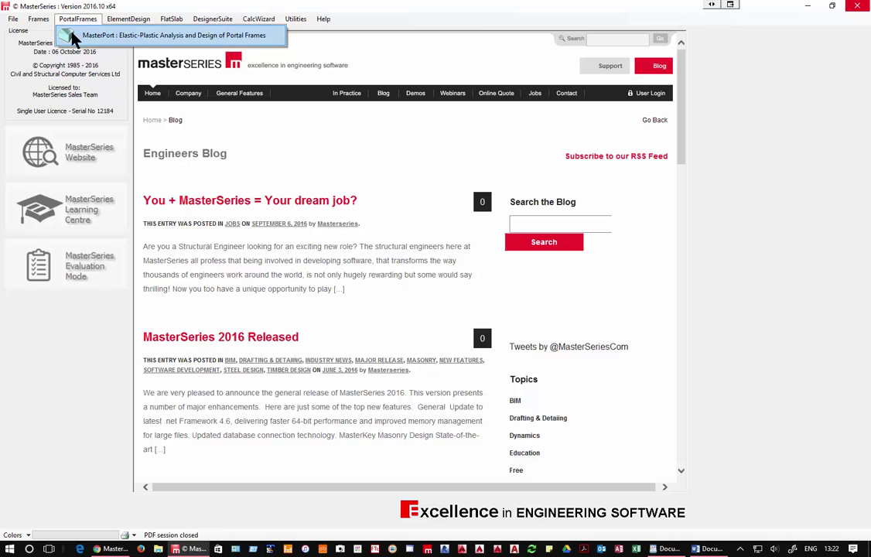
left_click(80, 36)
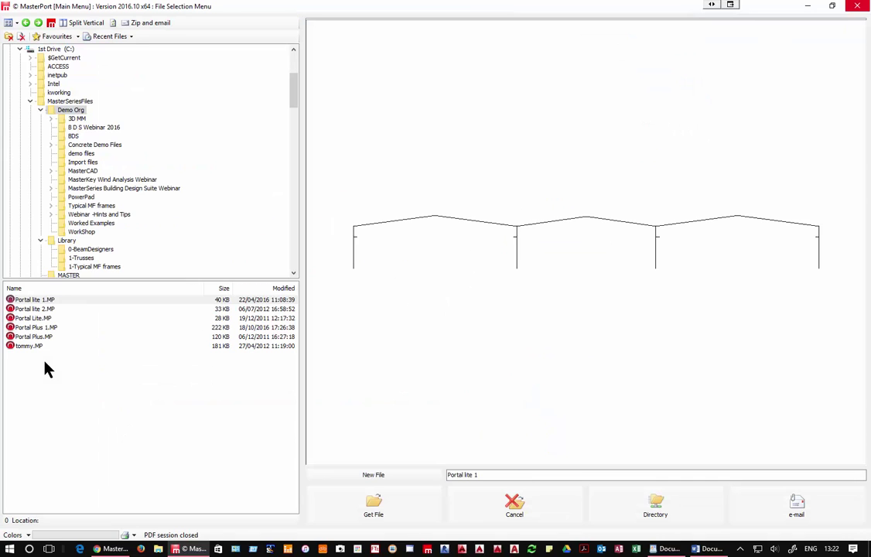
left_click(81, 197)
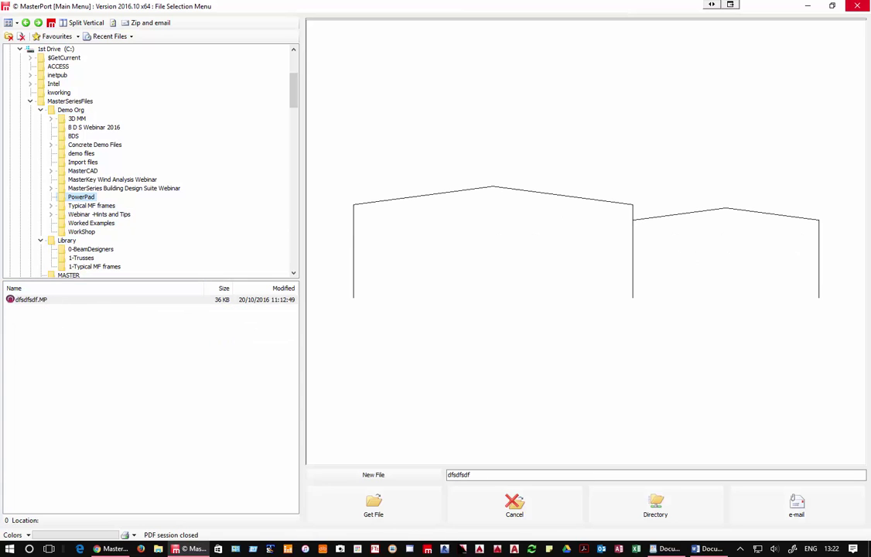
left_click(390, 513)
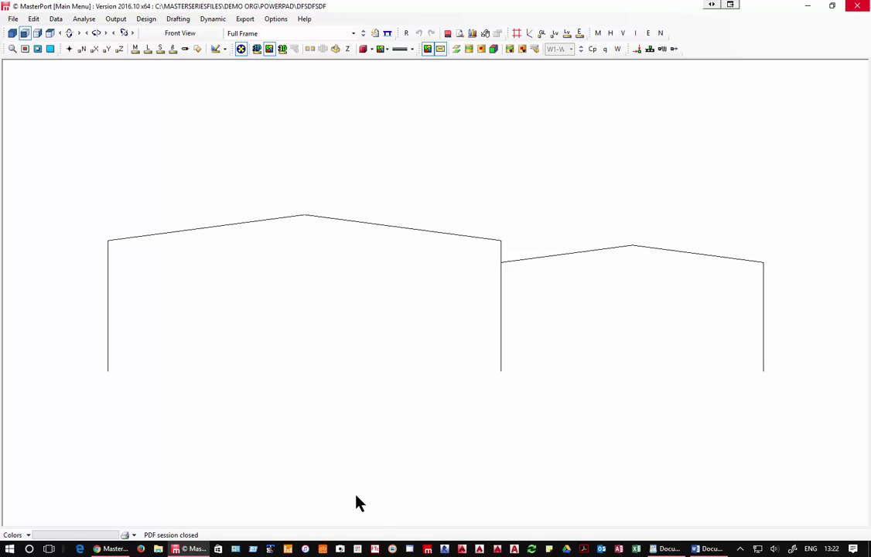
left_click(34, 19)
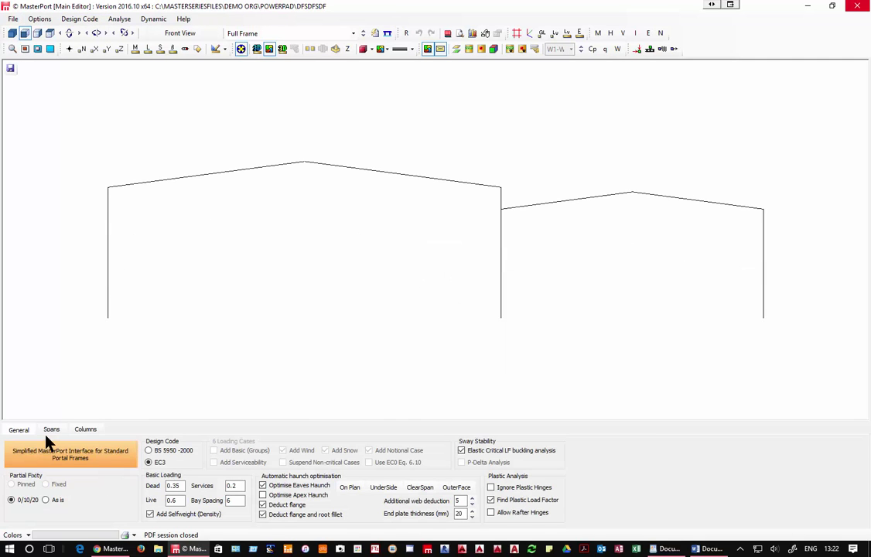
Review the rise, eaves haunch and apex haunch settings of both spans, and the column data of the portal frame.
left_click(50, 430)
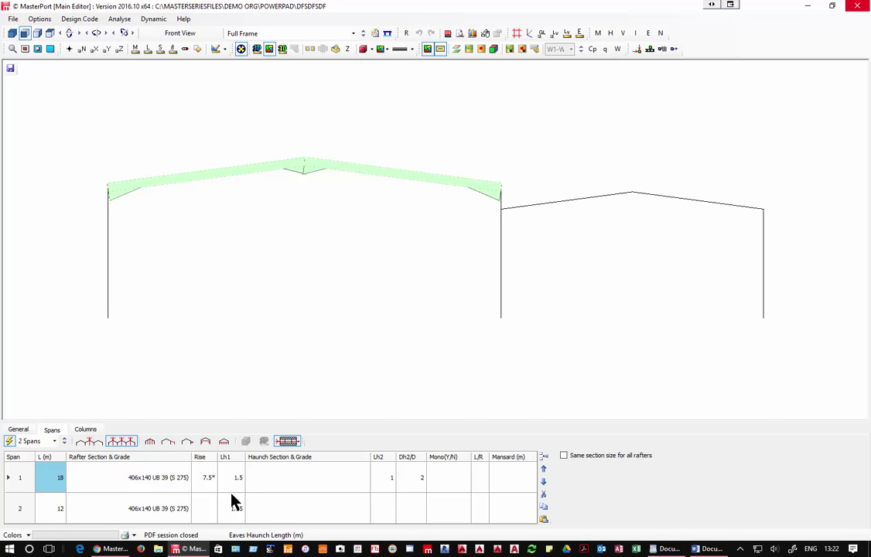
left_click(206, 481)
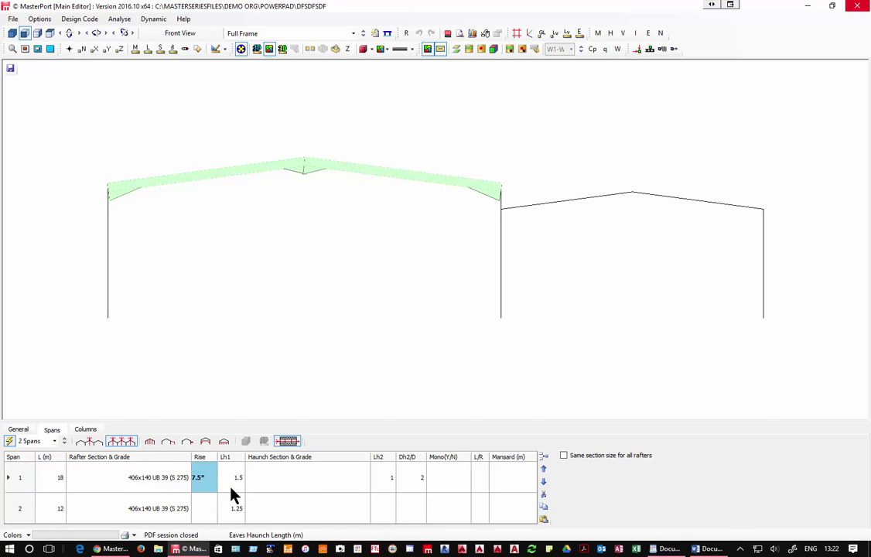
left_click(231, 488)
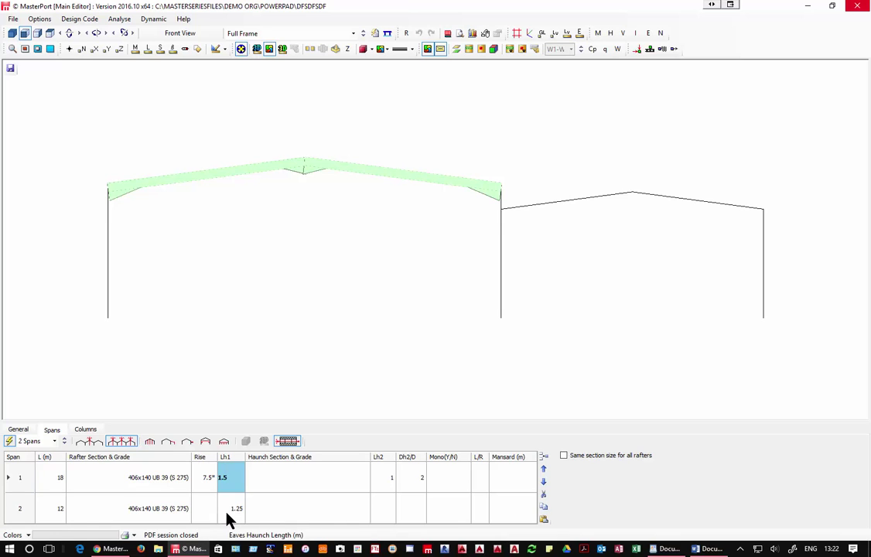
left_click(227, 515)
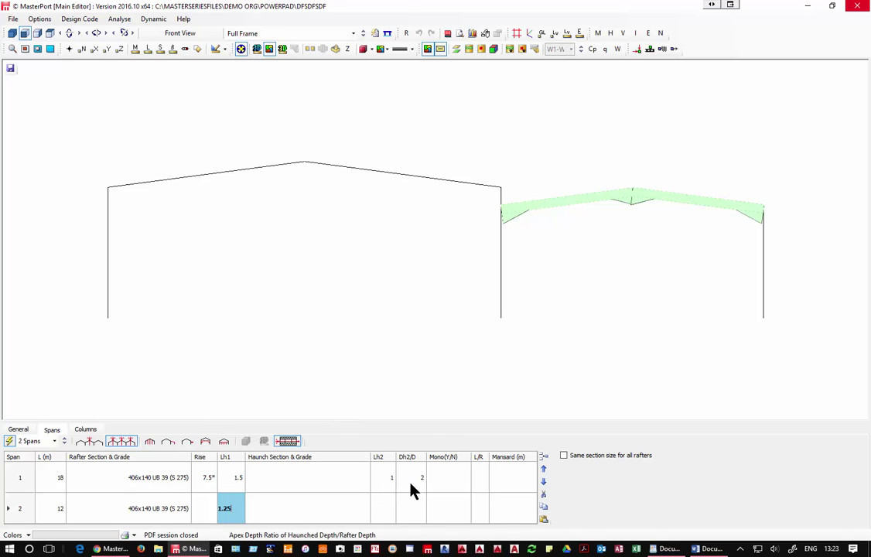
left_click(378, 486)
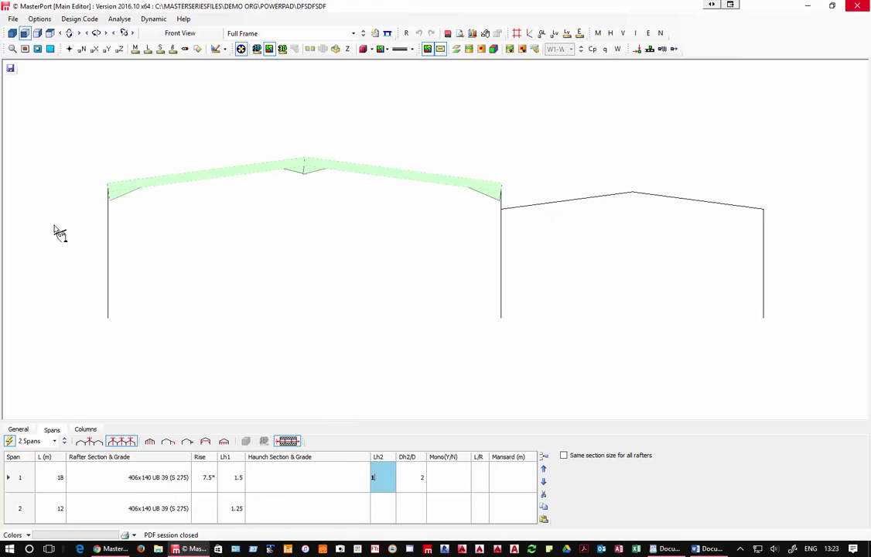
left_click(86, 430)
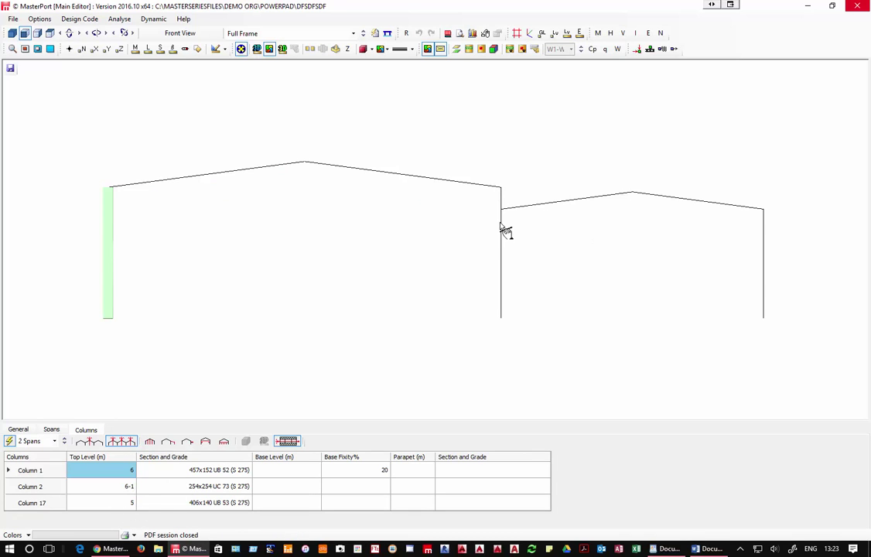
Run a Plastic Analysis of the portal frame and open its Steel Design.
left_click(118, 21)
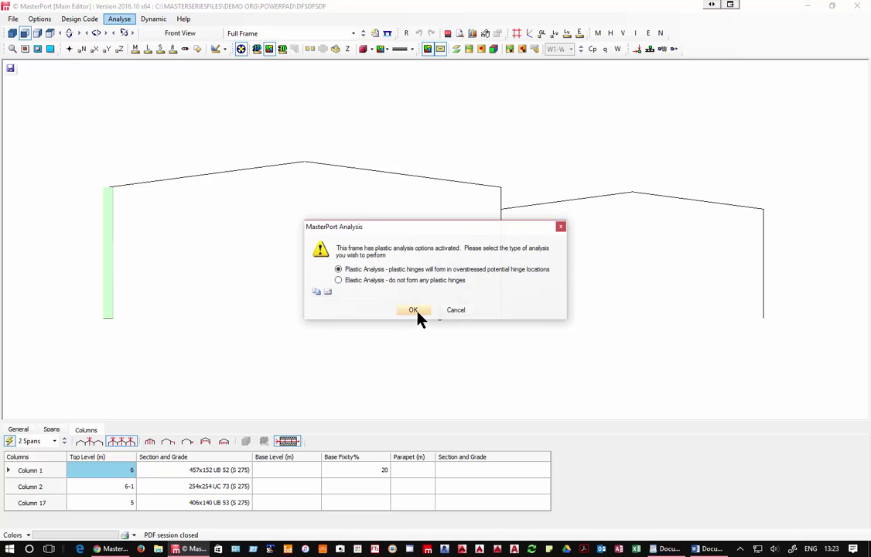
left_click(413, 311)
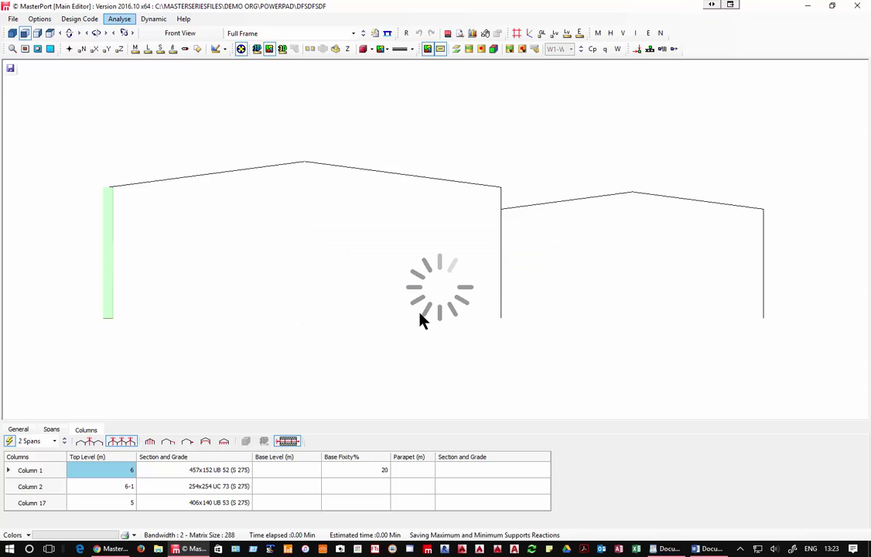
left_click(147, 20)
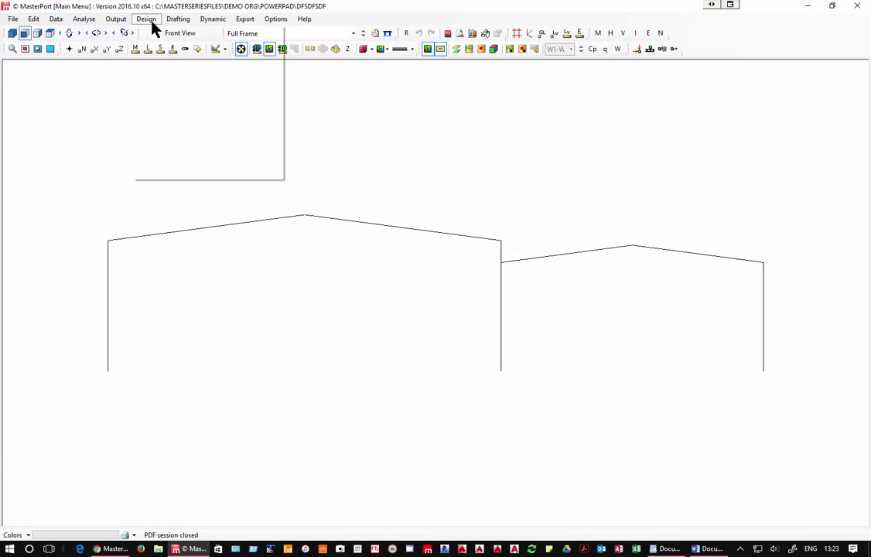
left_click(197, 36)
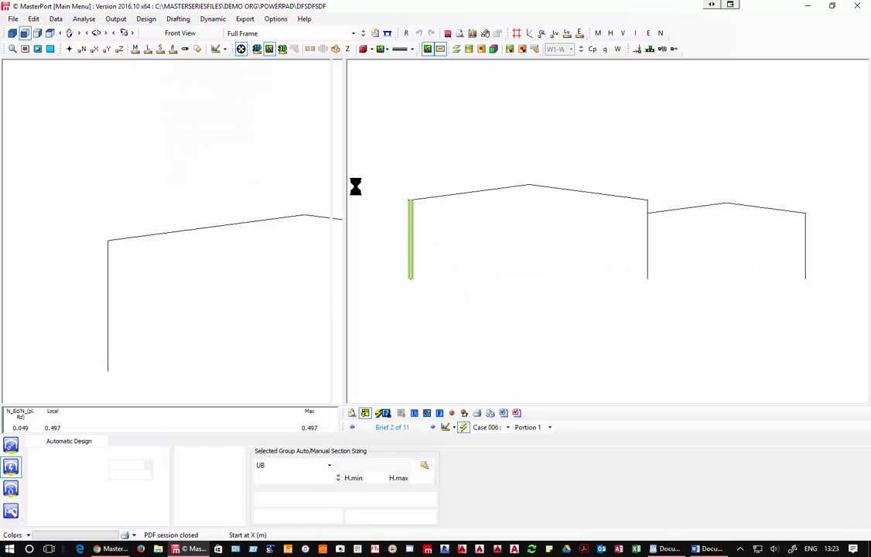
left_click(340, 88)
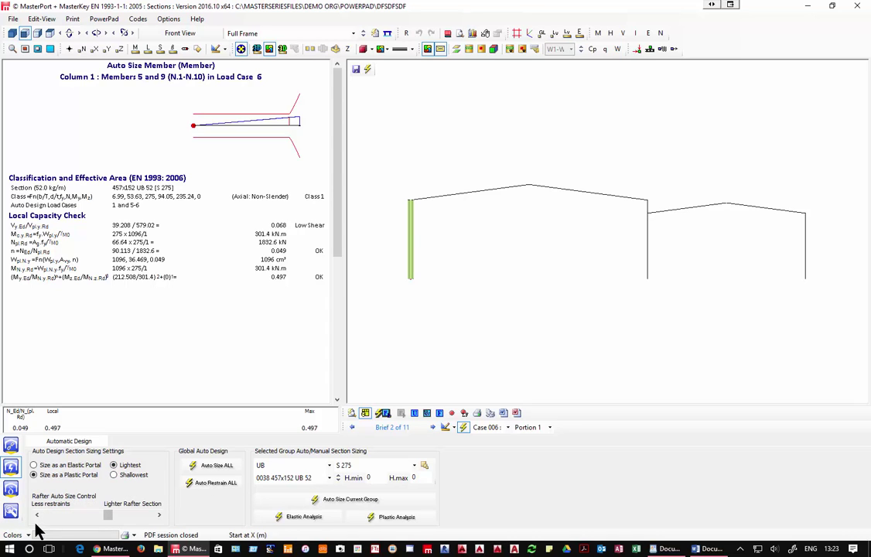
Review the frame's critical load factor and sway stability summary, and open the Snap Through check.
left_click(11, 489)
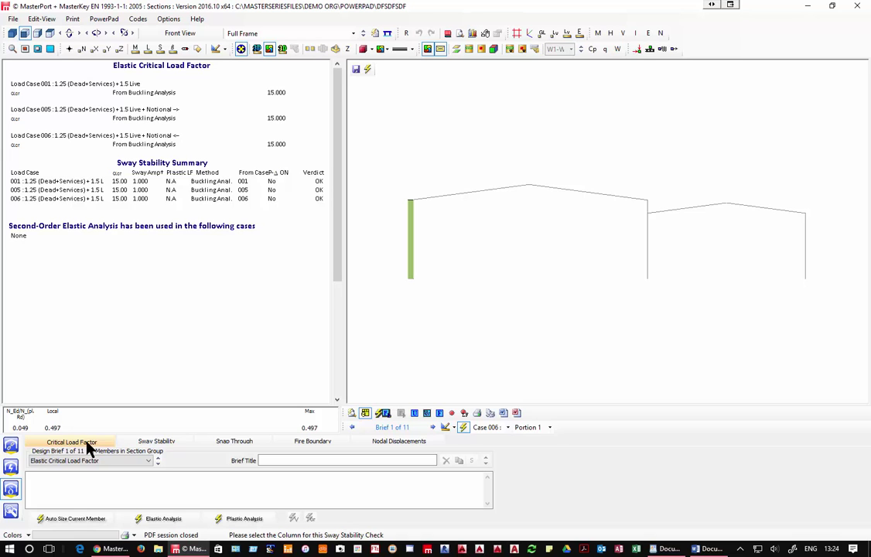
left_click(185, 448)
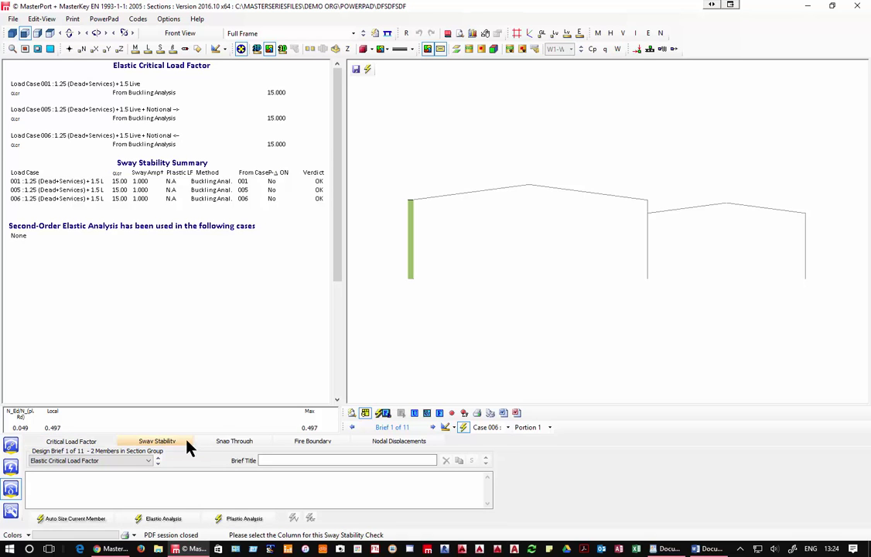
left_click(235, 442)
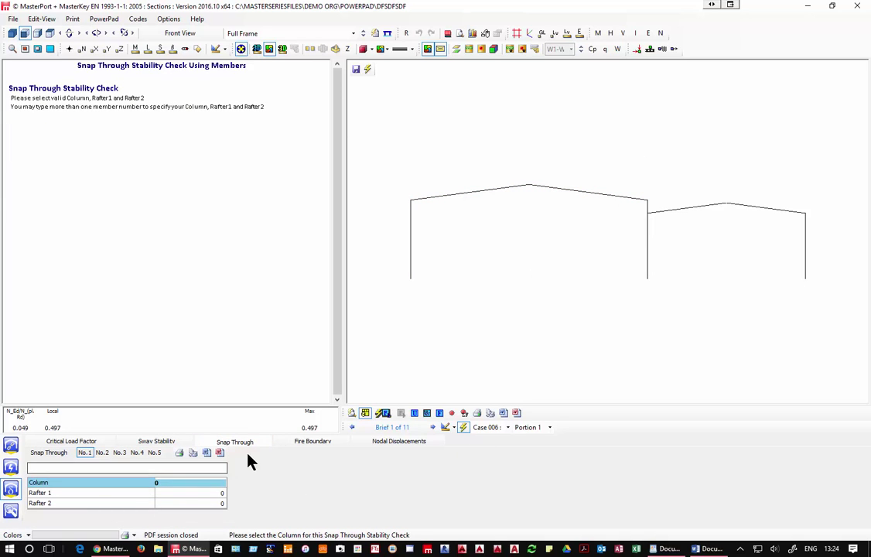
In the Fire Boundary check, set the wall load to 0.1 kN/m² and the roof load to 0.15 kN/m².
left_click(301, 443)
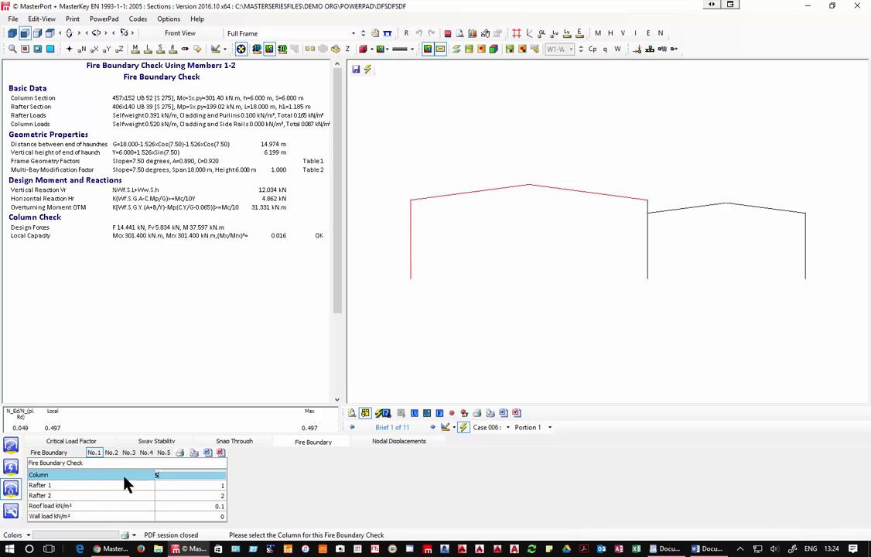
left_click(179, 506)
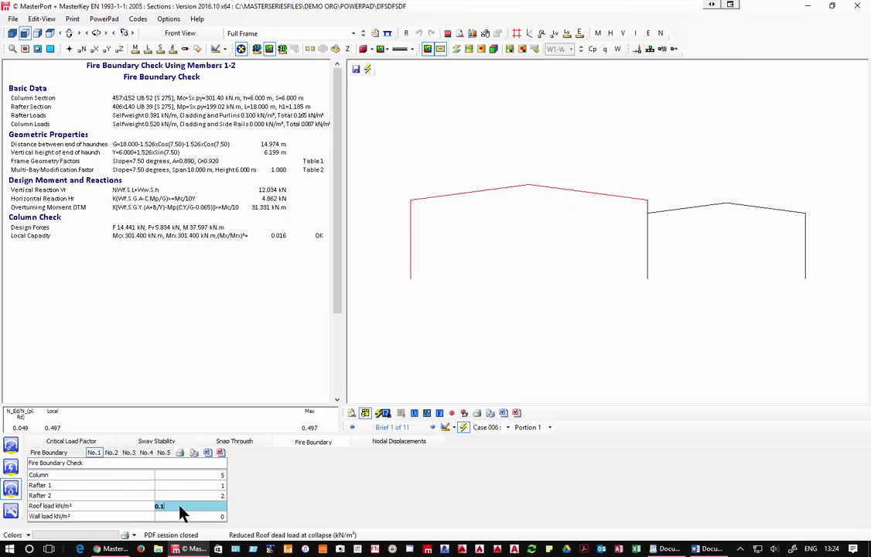
left_click(171, 517)
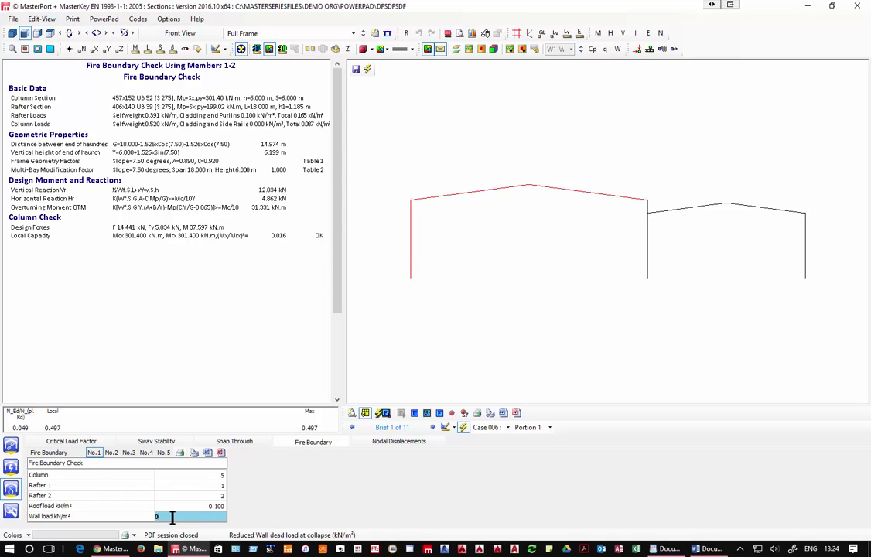
type("0.1")
left_click(179, 506)
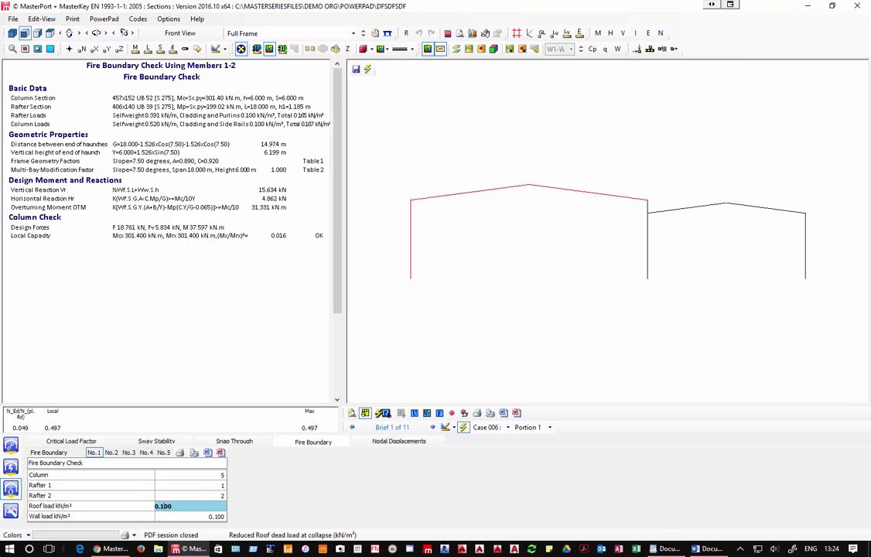
type("0.15")
Open the final detailed design stage and review the stability and torsional restraint checks of Column 1 and the rafters in both bays.
left_click(11, 510)
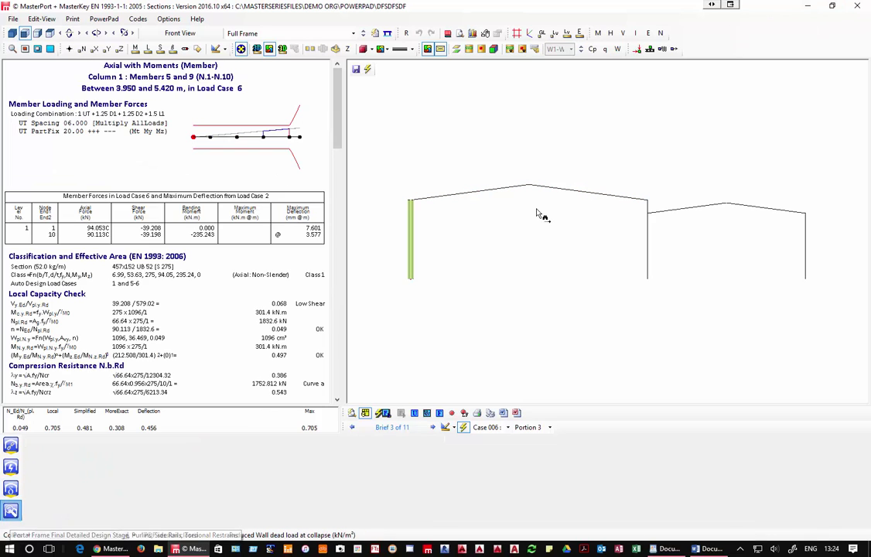
left_click(451, 197)
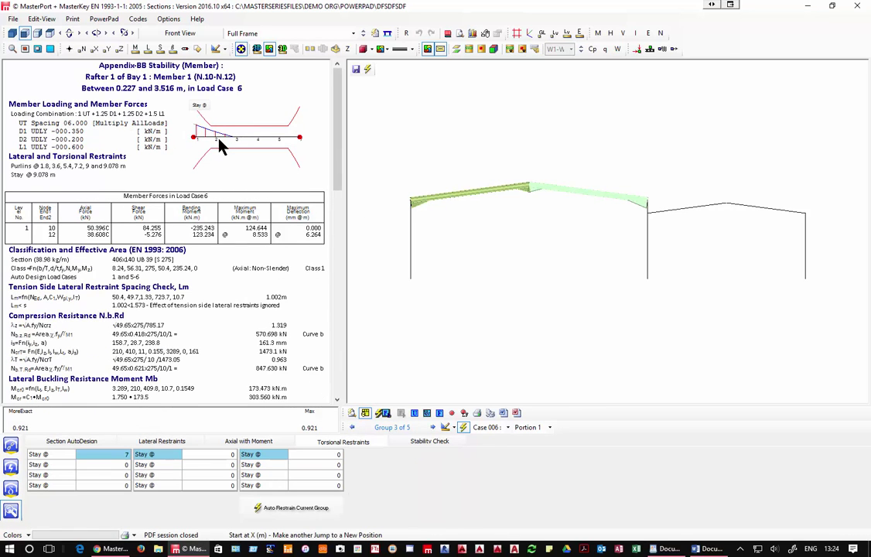
left_click(413, 242)
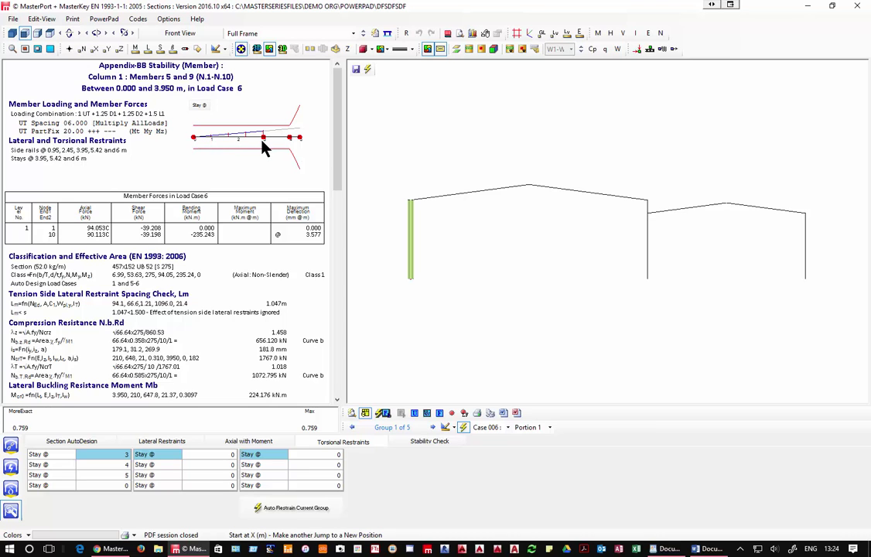
left_click(424, 197)
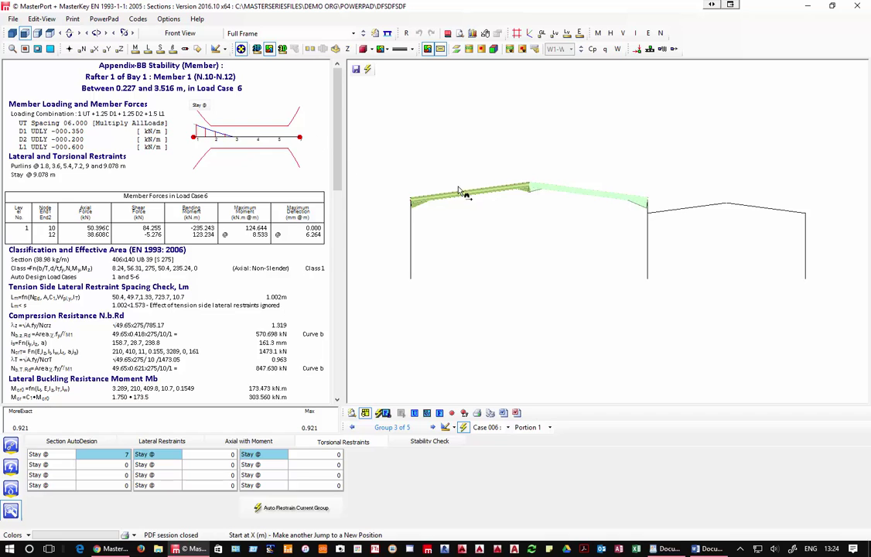
left_click(590, 197)
left_click(681, 211)
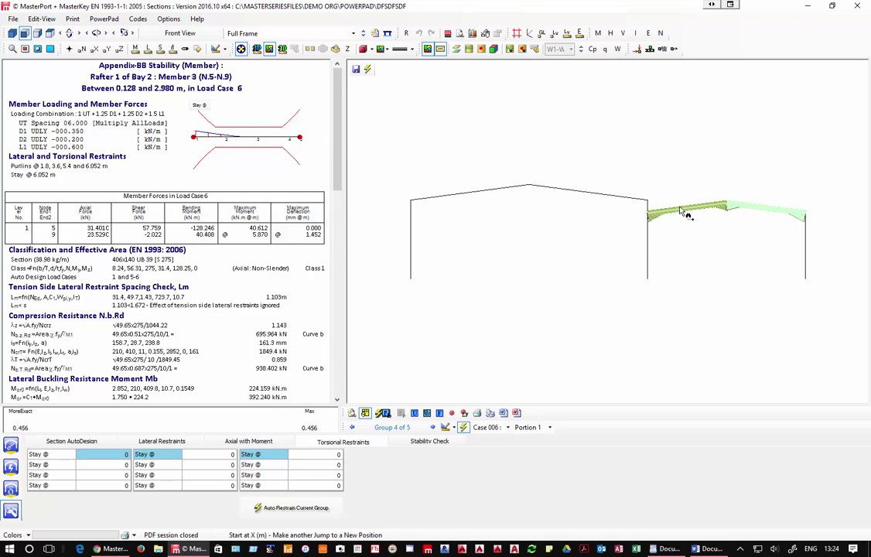
left_click(776, 218)
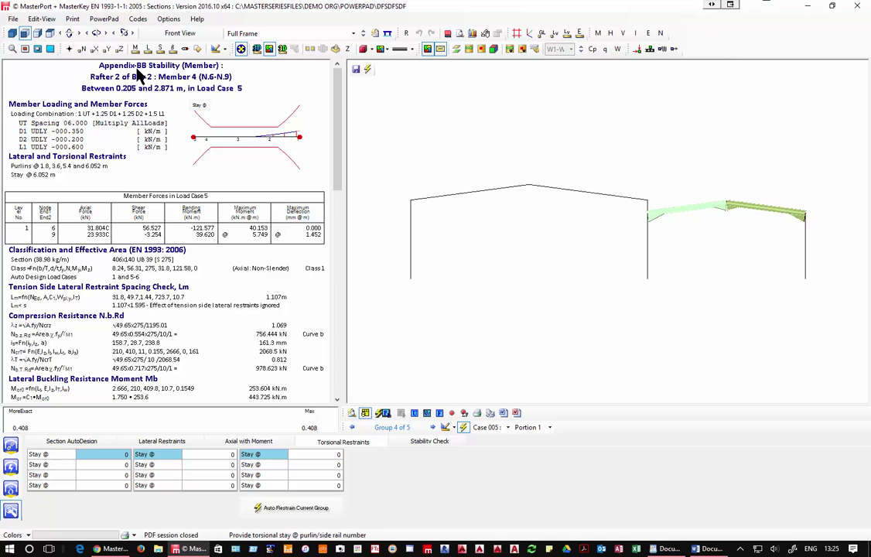
Leave the steel design, saving the MasterPort data file, and open Connections Design.
left_click(857, 11)
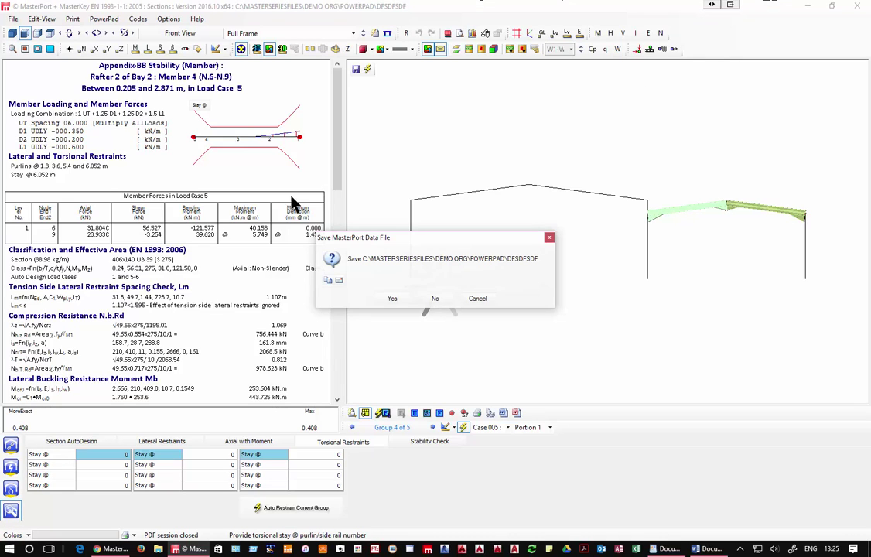
left_click(390, 300)
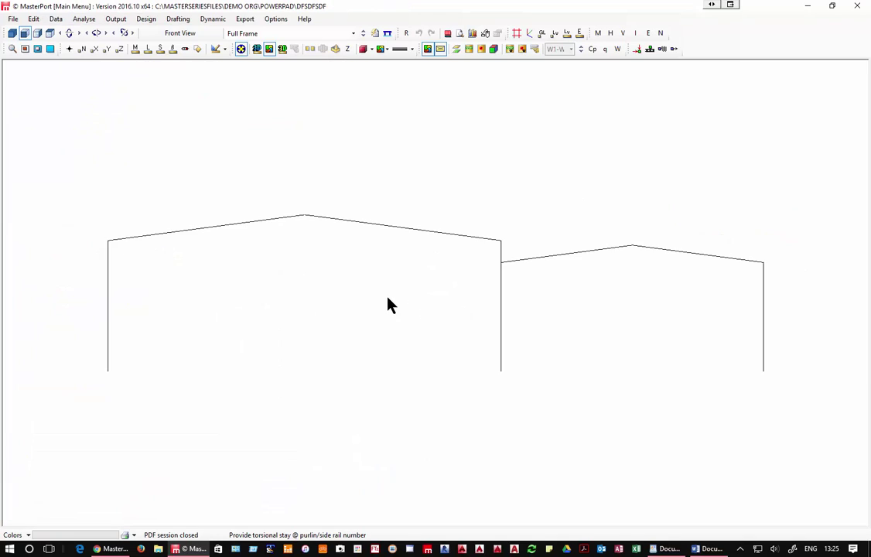
left_click(146, 20)
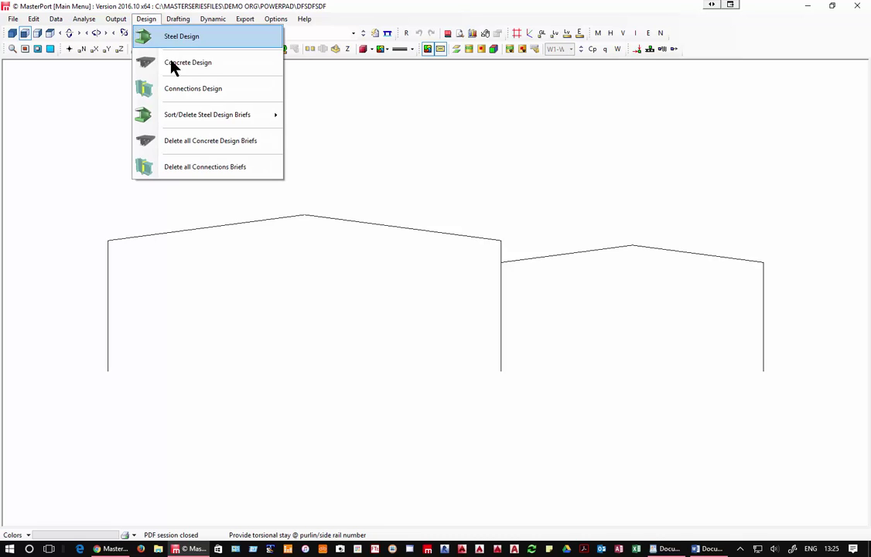
left_click(191, 89)
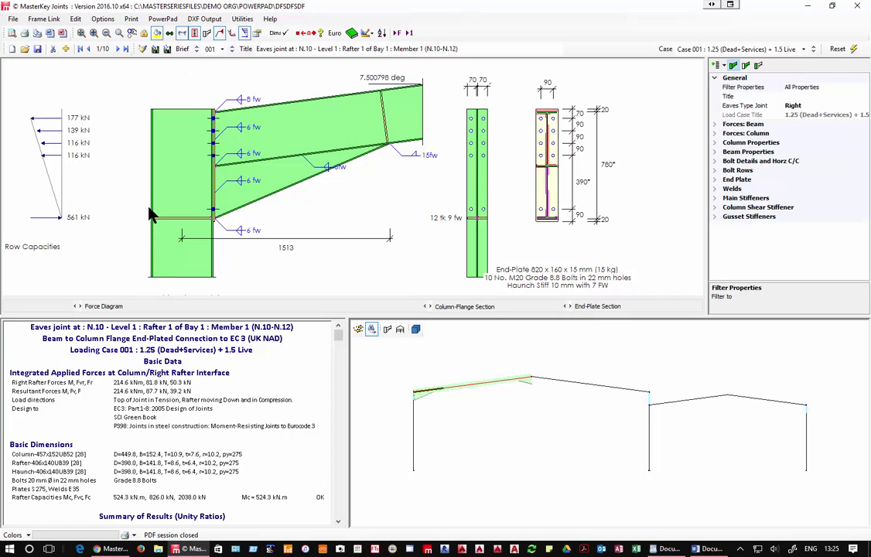
Examine the eaves joints at N.10 and N.11 and the apex joint at N.12 under load case 001.
left_click(812, 48)
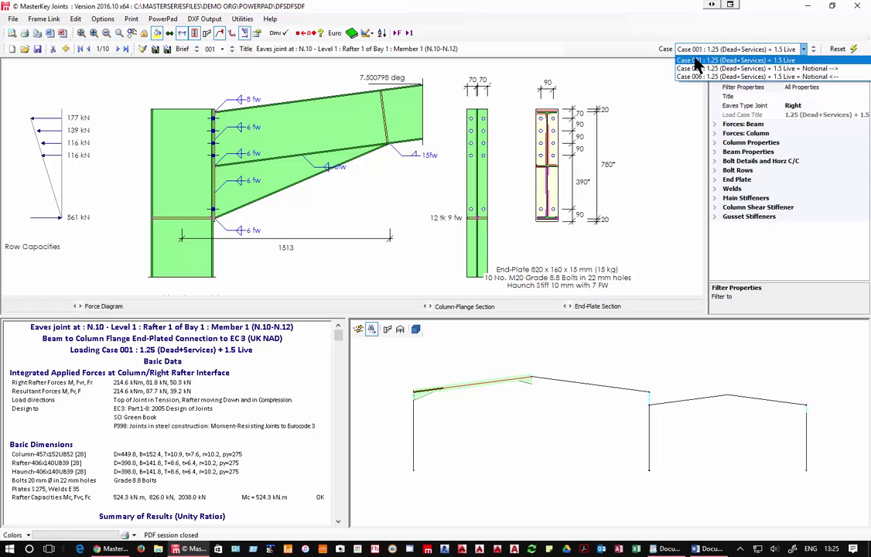
left_click(701, 59)
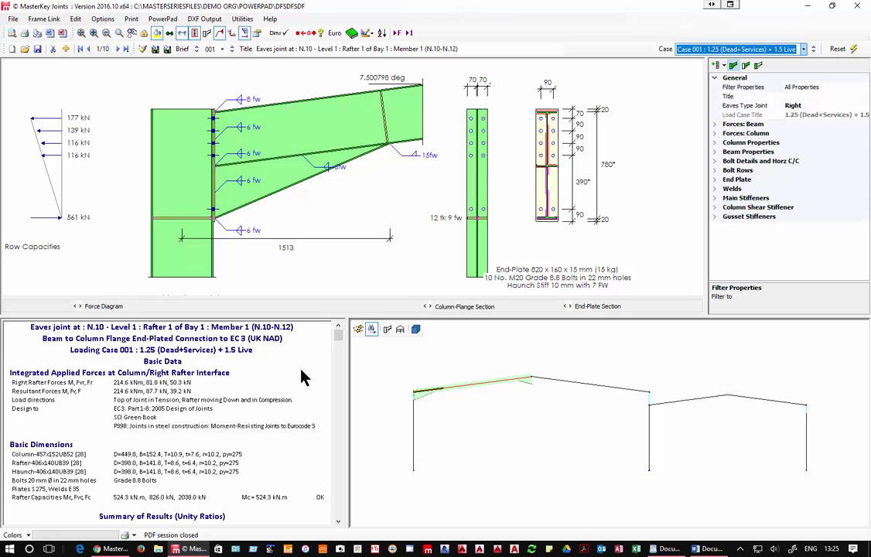
left_click_drag(342, 339, 349, 319)
left_click(617, 396)
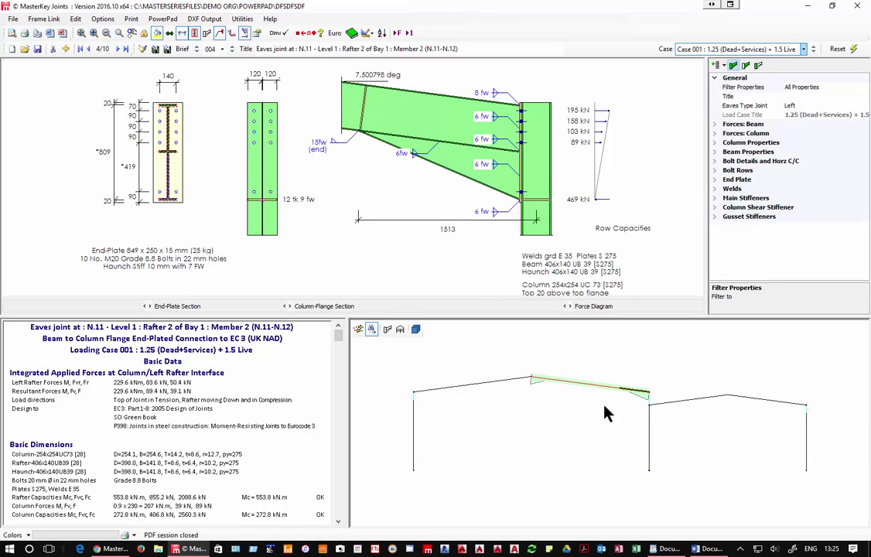
left_click(528, 382)
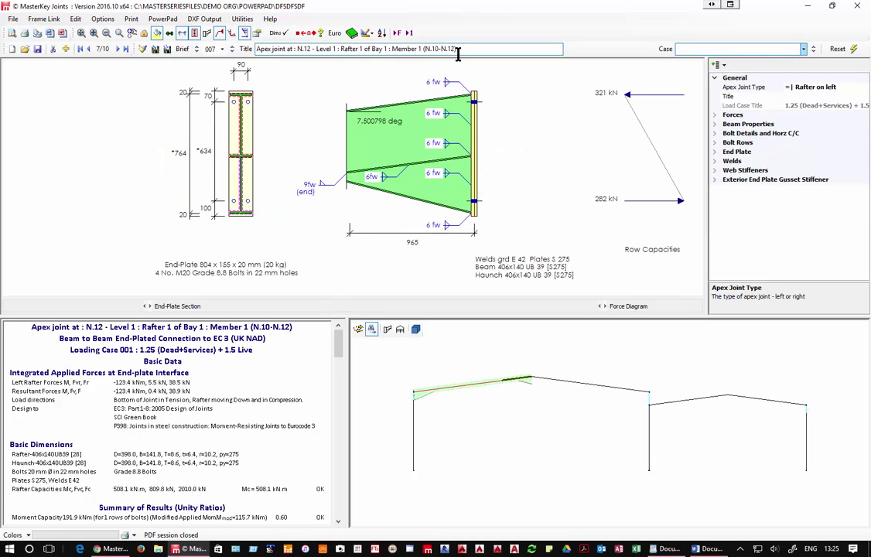
Display the base plate at N.1 and switch its load case to Case 007, Fire Boundary Conditions.
left_click(414, 470)
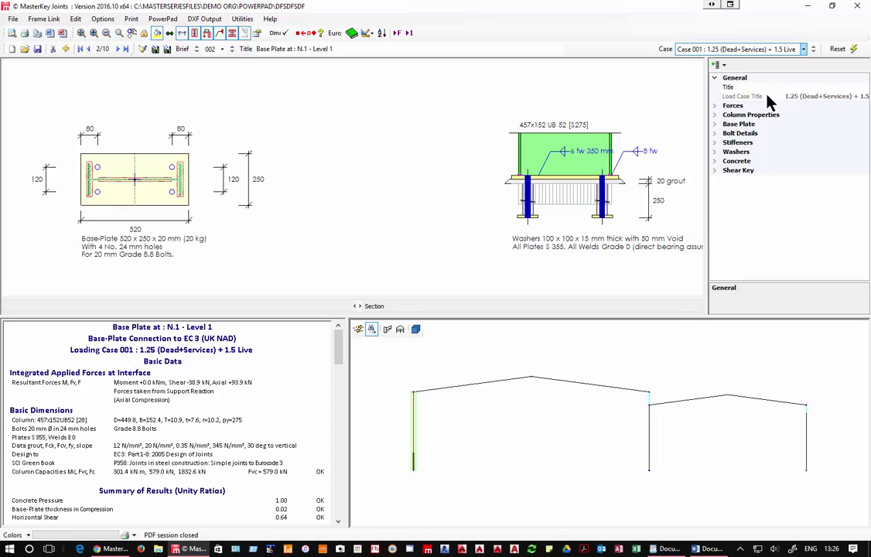
left_click(719, 48)
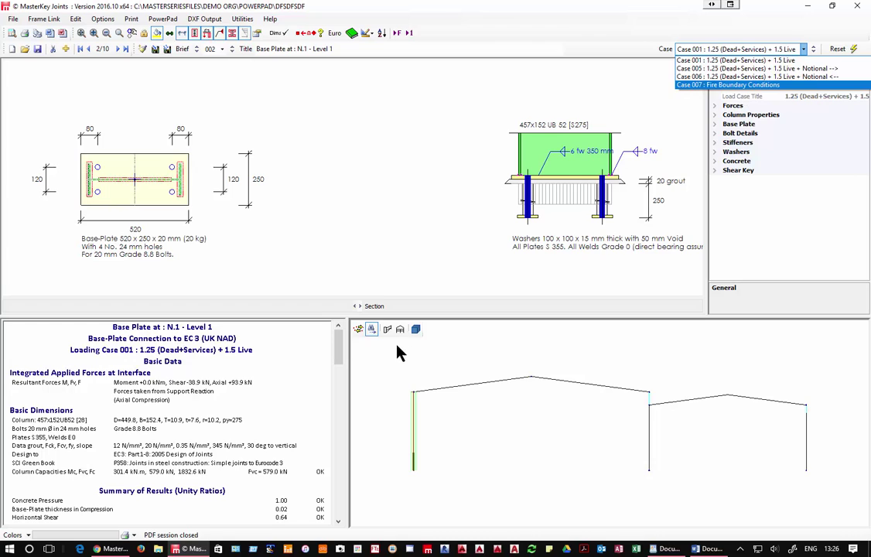
left_click(341, 526)
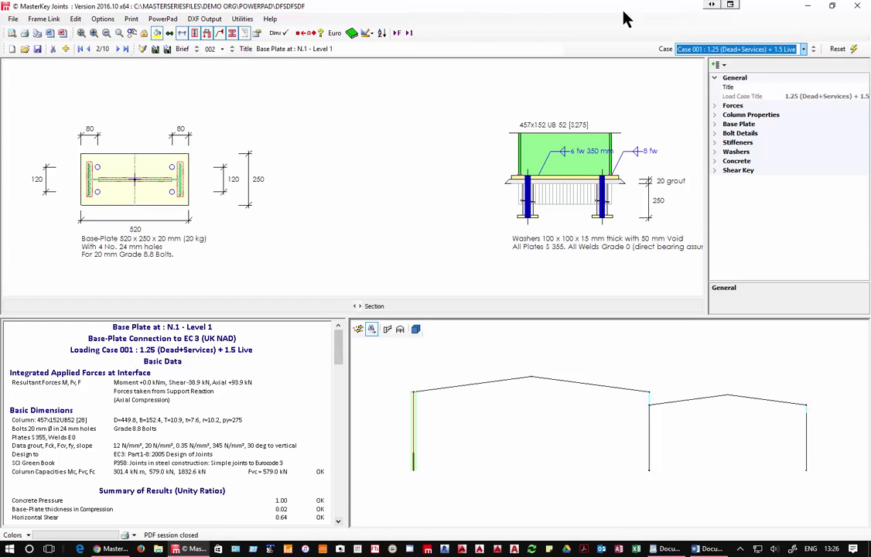
left_click(813, 53)
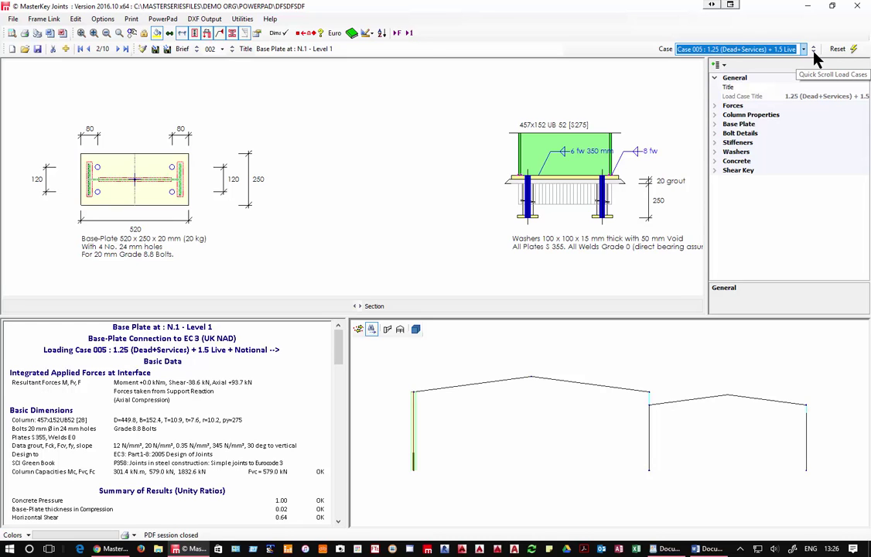
left_click(813, 51)
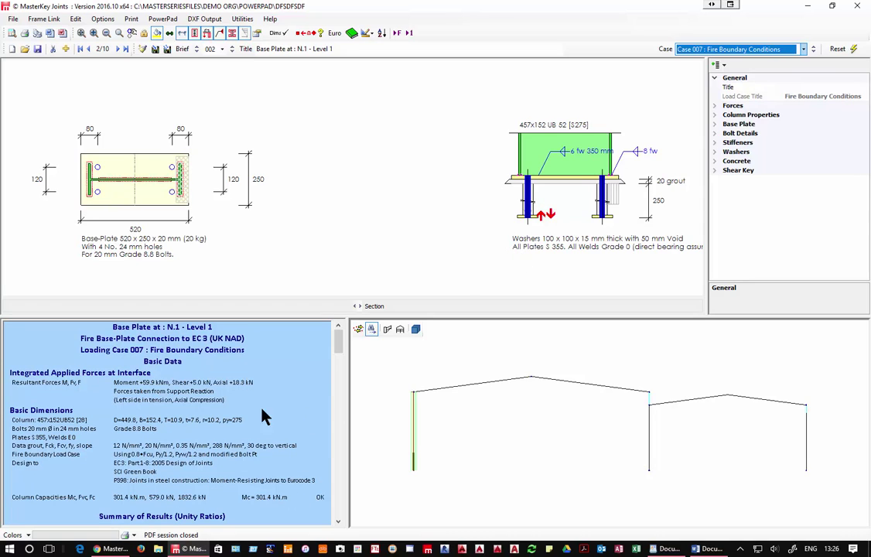
Review the base plate's fire case results through the bolt pullout checks and set the bolts' cast-in depth to 350 mm.
left_click_drag(340, 342, 345, 399)
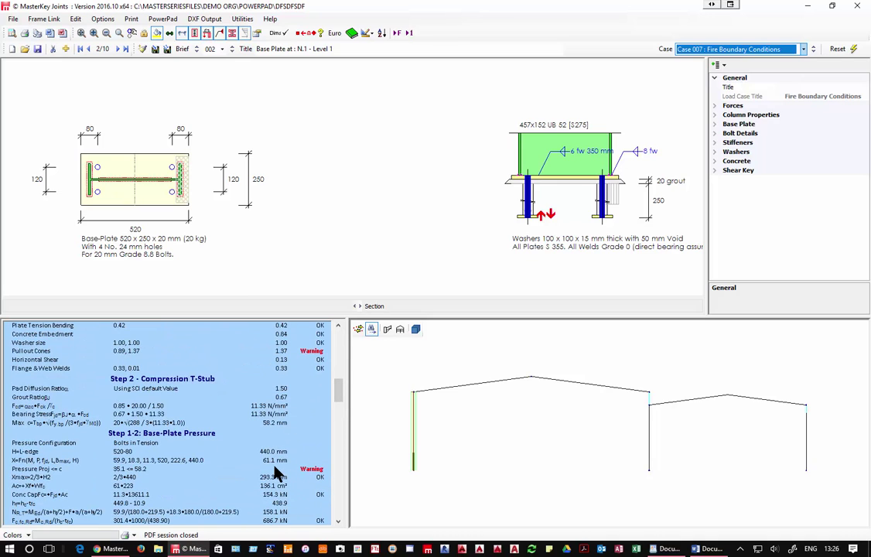
left_click_drag(341, 391, 346, 448)
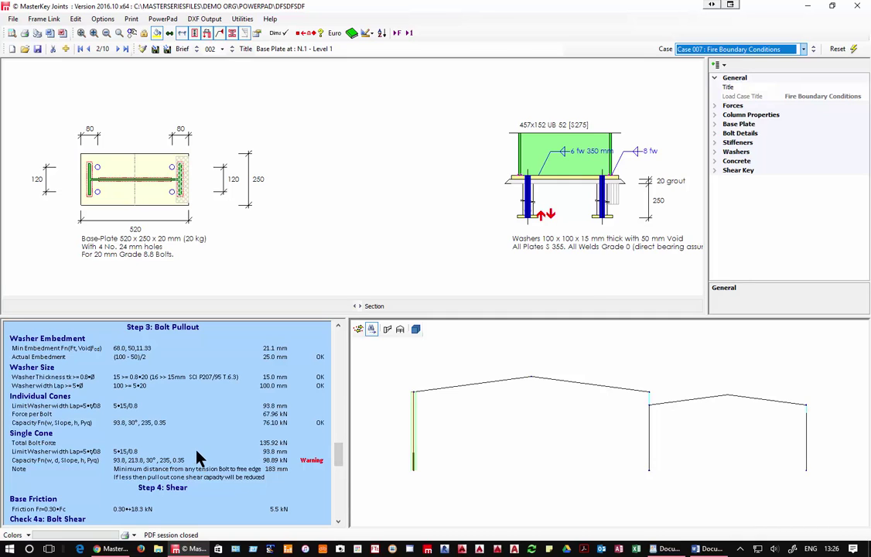
left_click(737, 161)
key("Down")
key("Down")
key("Down")
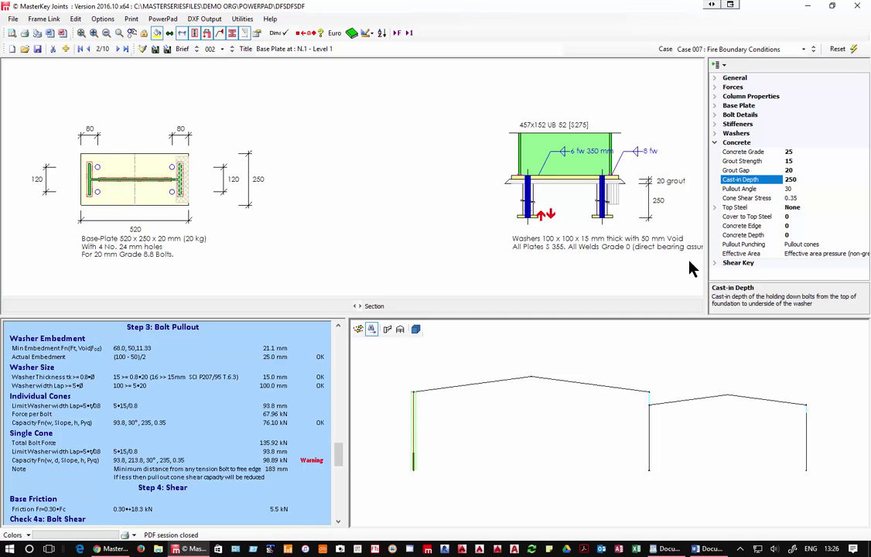
type("300")
key("Return")
type("350")
key("Return")
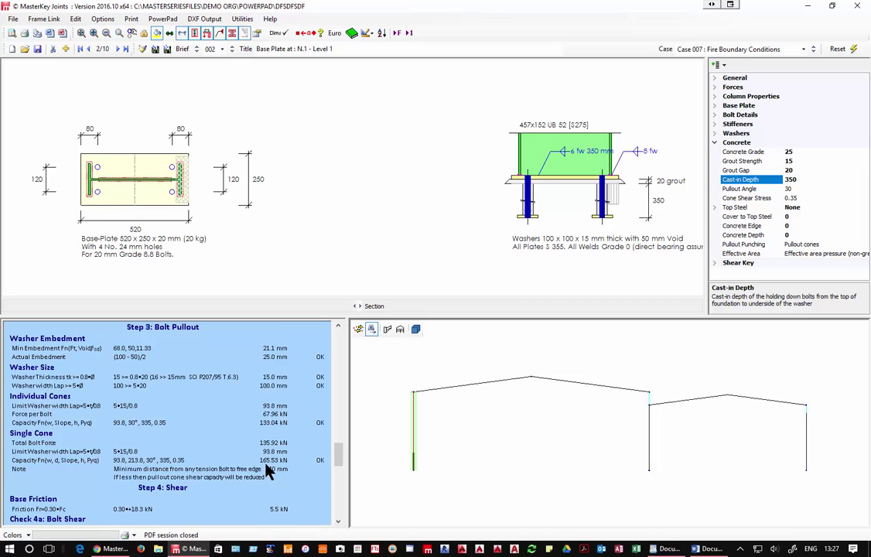
Set the base plate's length to 550 mm and its breadth to 300 mm.
scroll(280, 418, "up", 10)
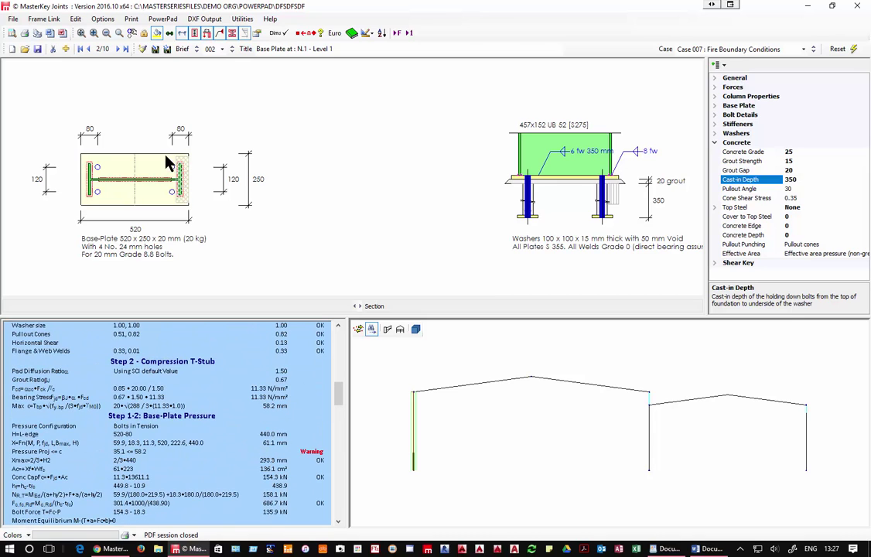
left_click(737, 106)
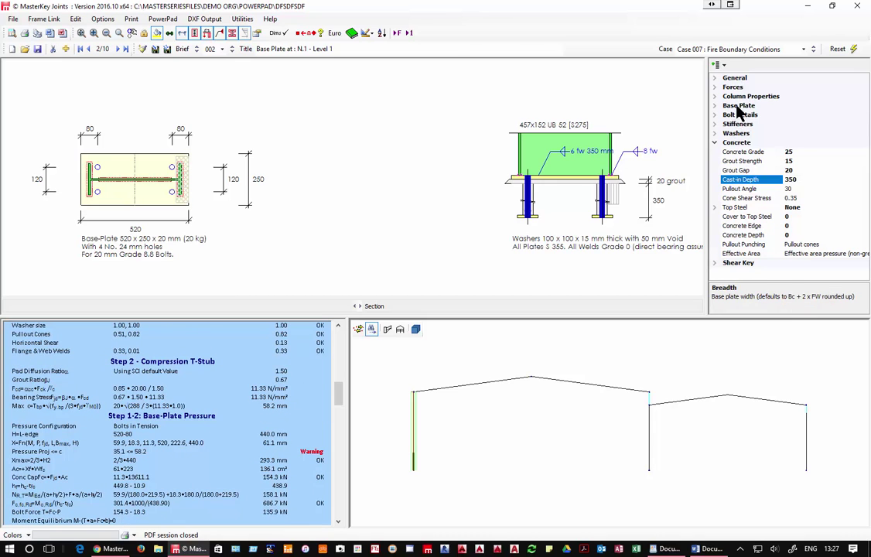
key("Down")
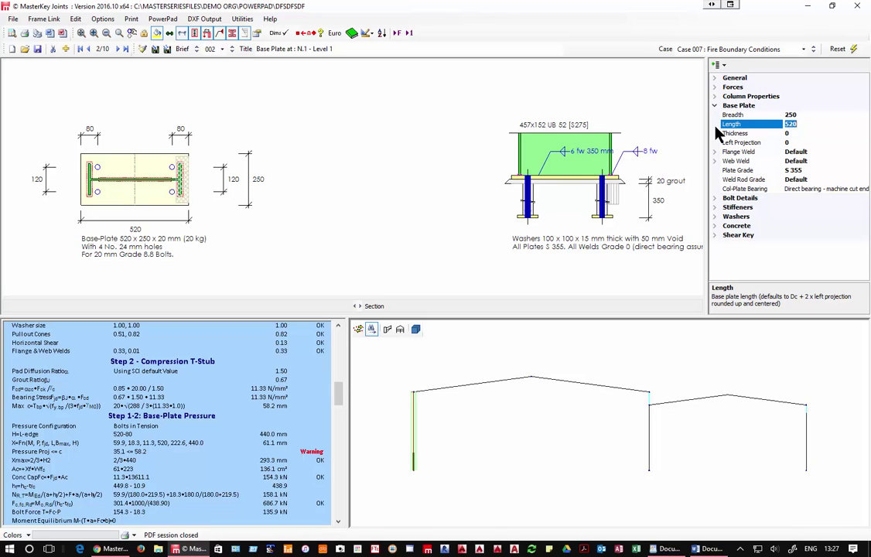
type("550")
key("Return")
key("Up")
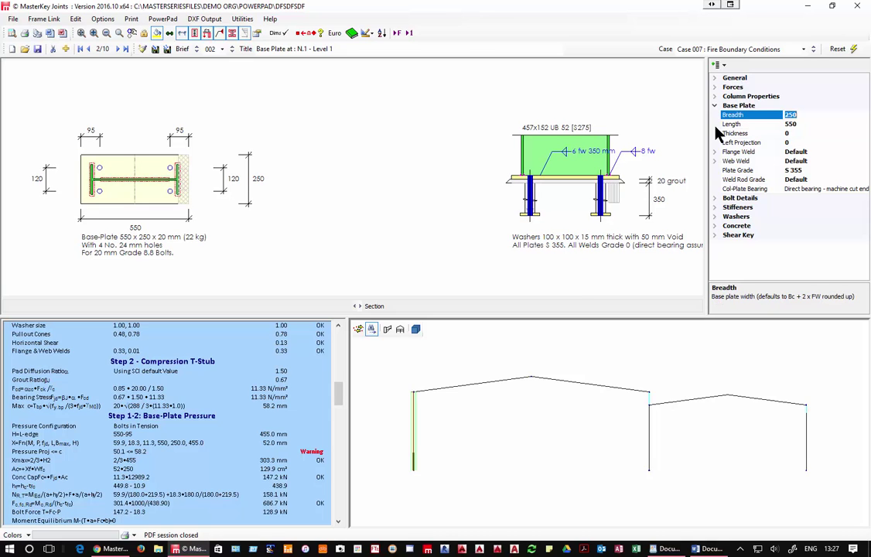
type("300-")
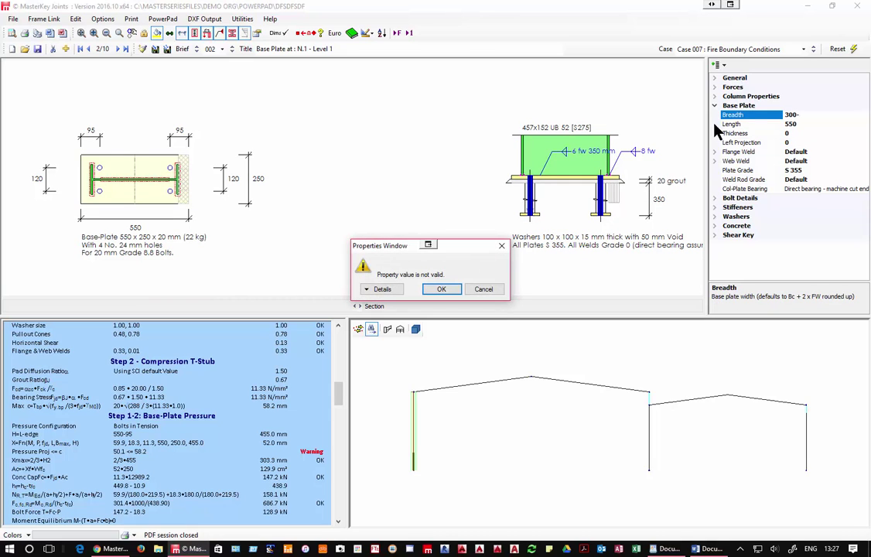
left_click(485, 291)
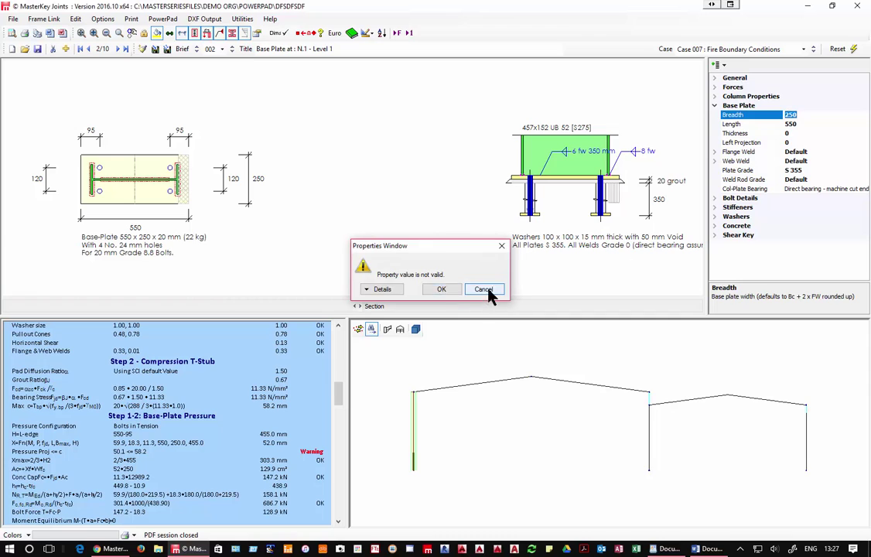
left_click(797, 116)
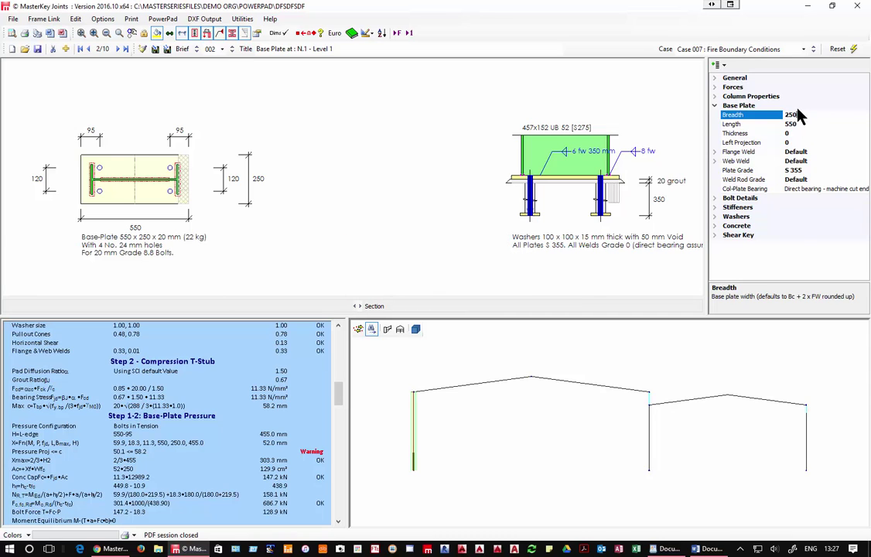
left_click(748, 118)
type("300")
key("Return")
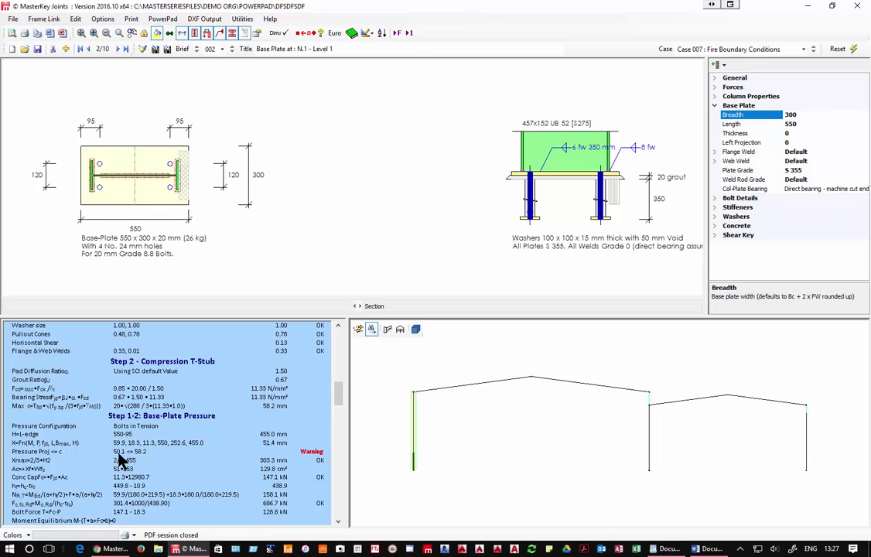
Set the base plate's length to 575 mm and search the current brief for the next failing load case.
left_click(768, 125)
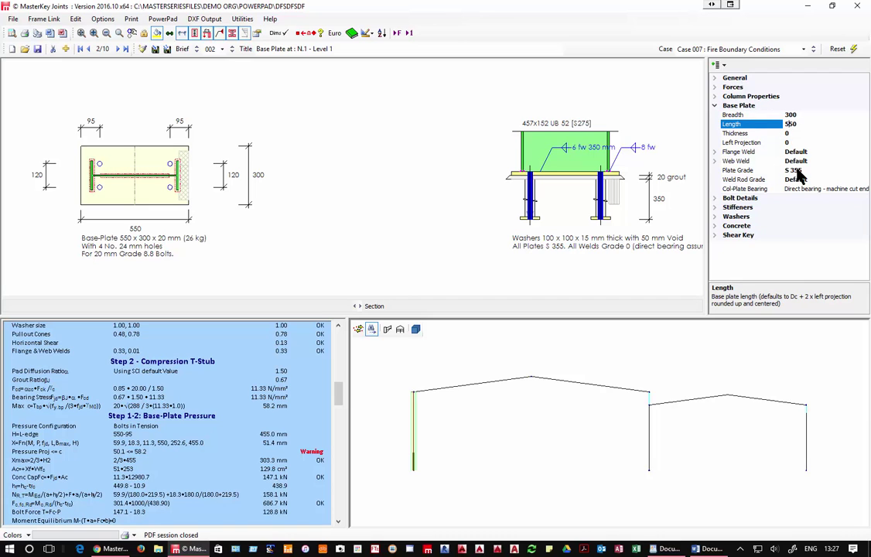
key("BackSpace")
key("BackSpace")
type("75")
key("Return")
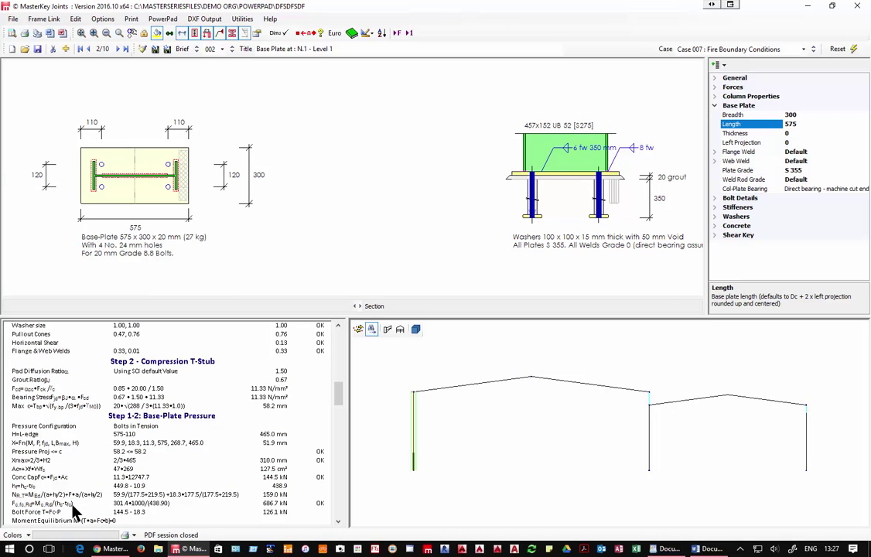
left_click(410, 33)
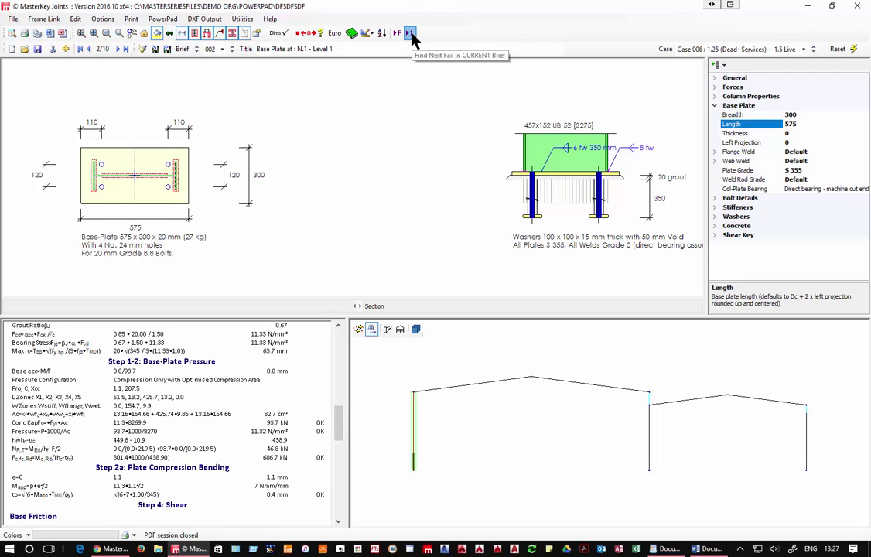
left_click(437, 302)
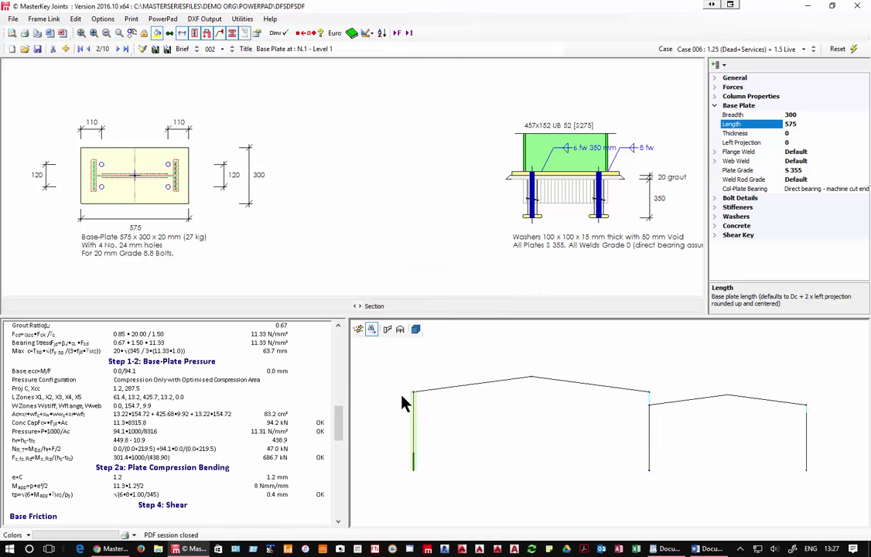
View the beam splice in the larger bay's rafter, the base plate at N.1 and the column splice at 4.000 m.
left_click(471, 392)
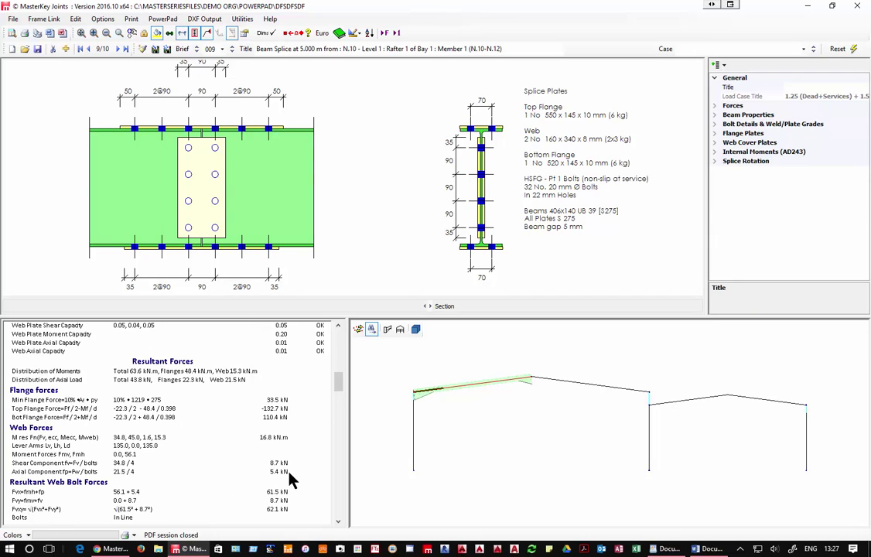
left_click(415, 444)
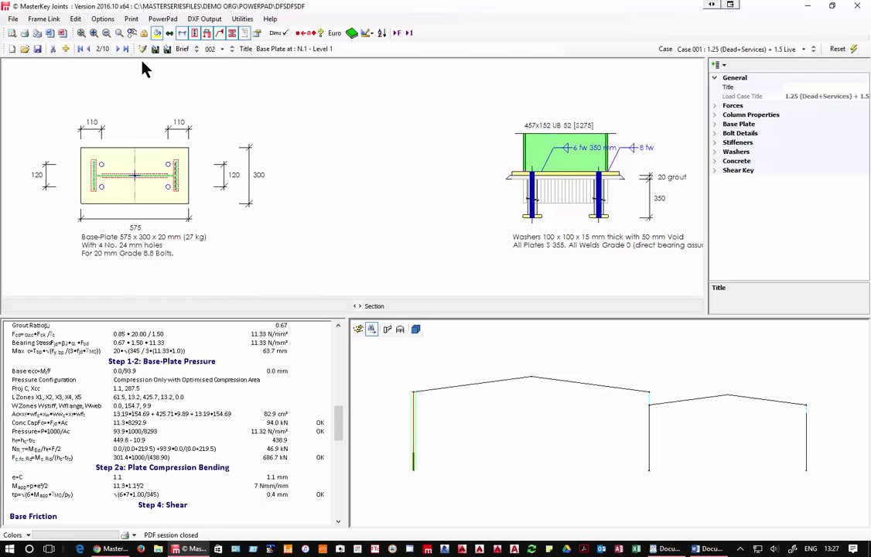
left_click(222, 49)
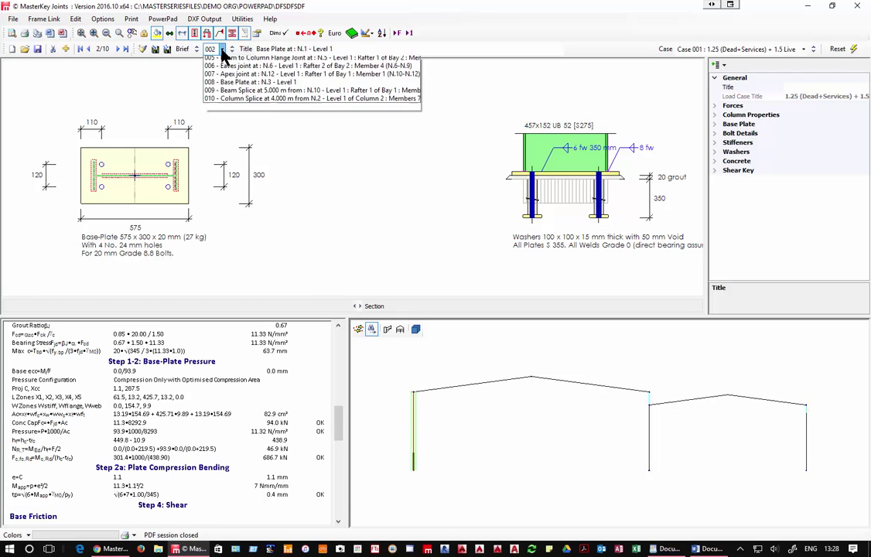
left_click(248, 131)
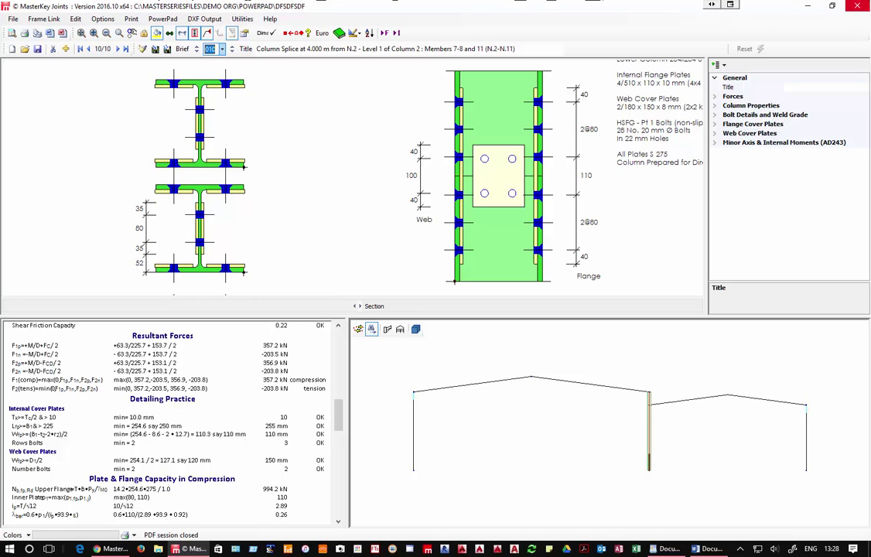
Close the joints file without saving it and exit the frame module to return to the MasterSeries main menu.
left_click(857, 6)
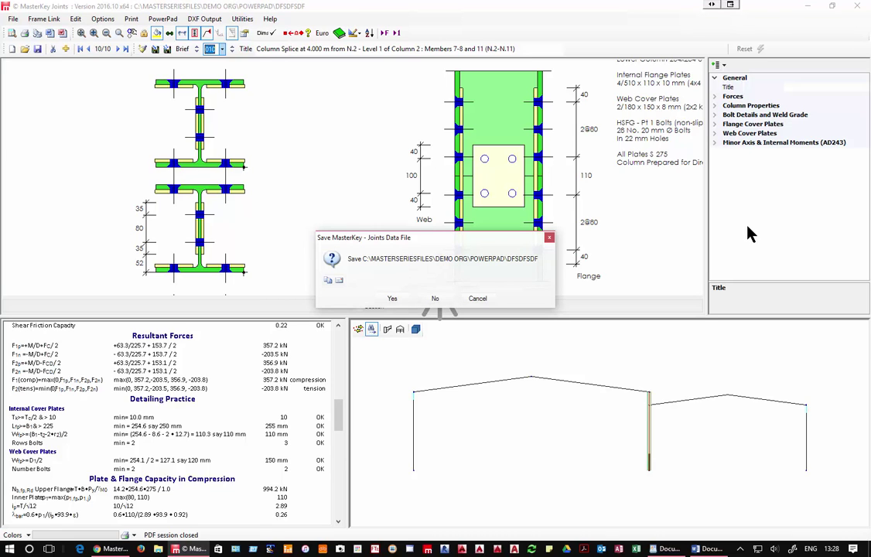
left_click(435, 301)
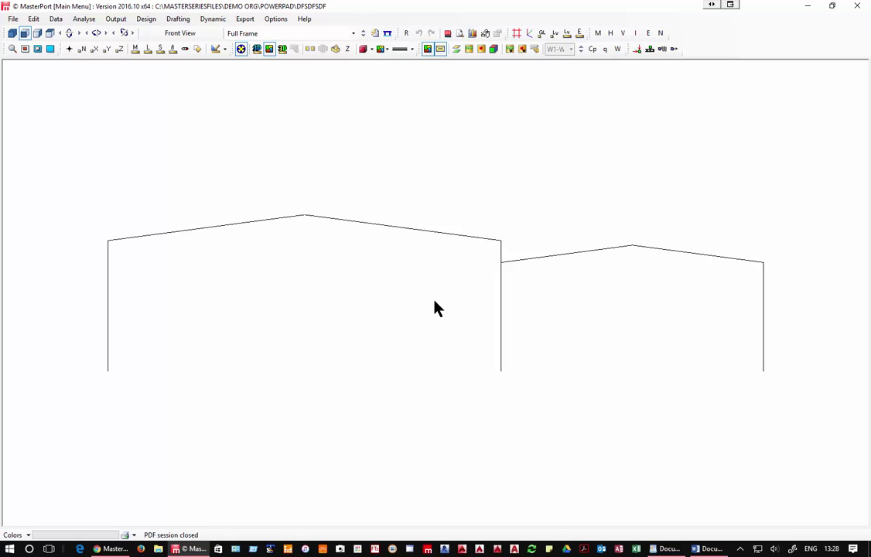
left_click(858, 5)
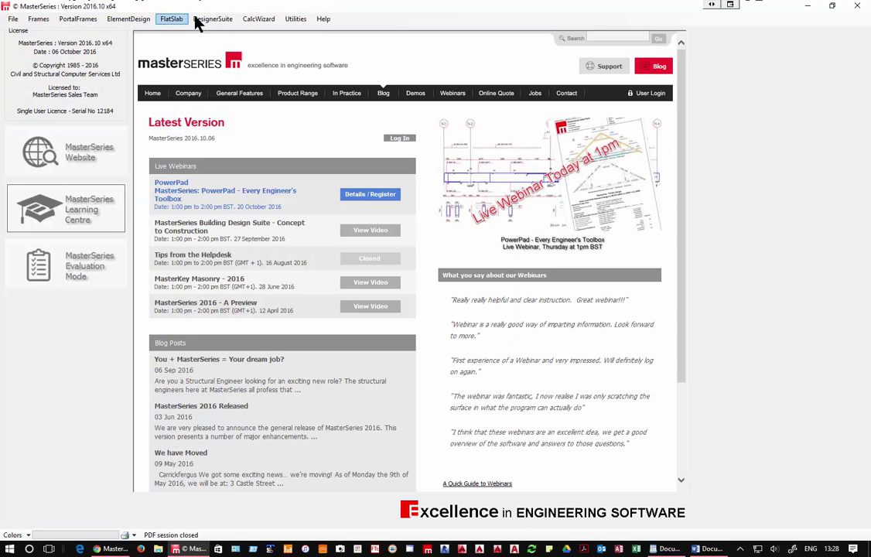
Start MasterKey Masonry Design, open the file demo 1.MSN and display the Free Standing Wall drawing and design summary.
left_click(213, 21)
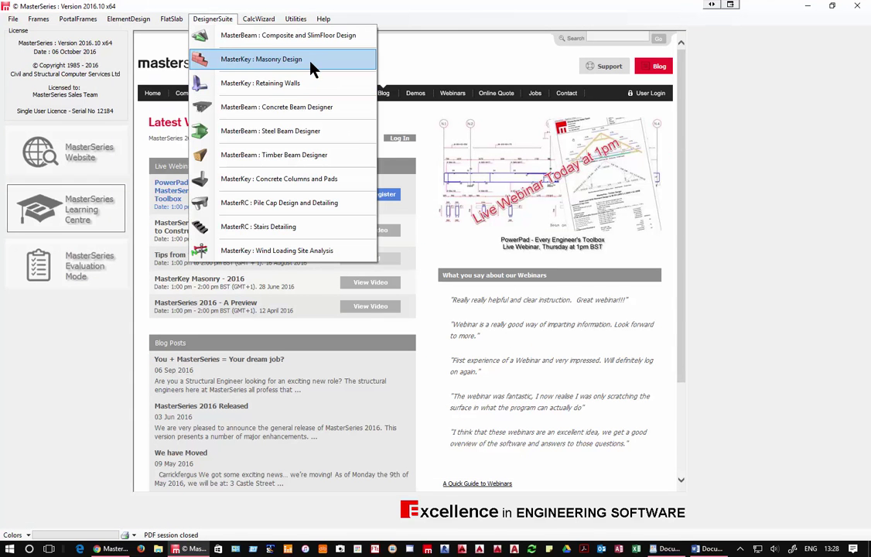
left_click(340, 66)
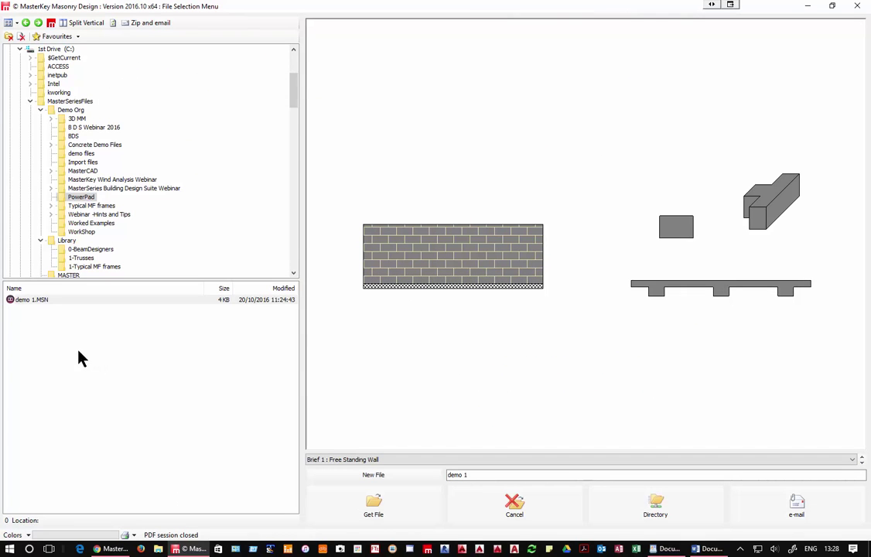
left_click(64, 300)
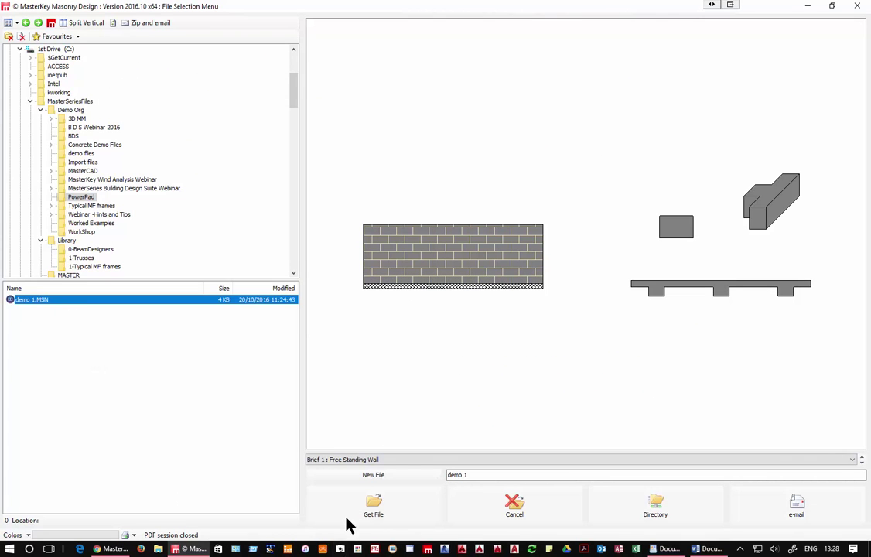
left_click(370, 515)
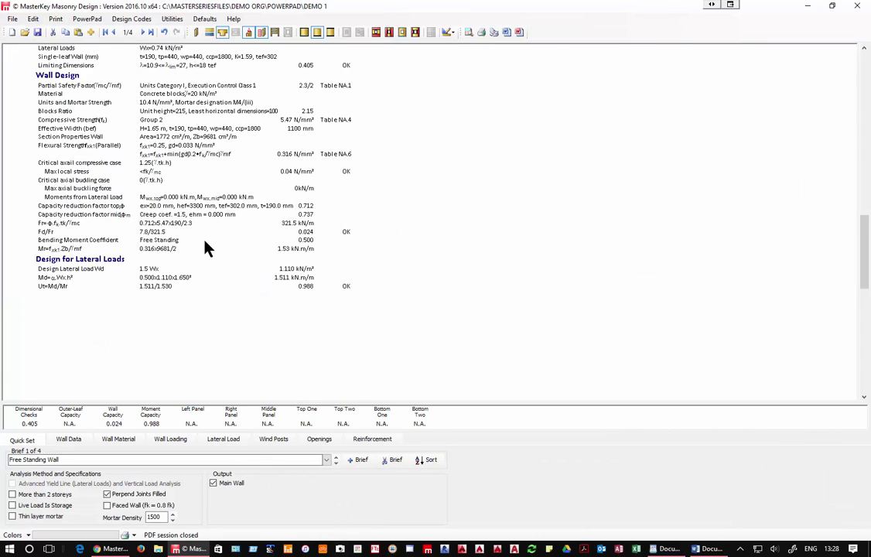
scroll(206, 247, "up", 5)
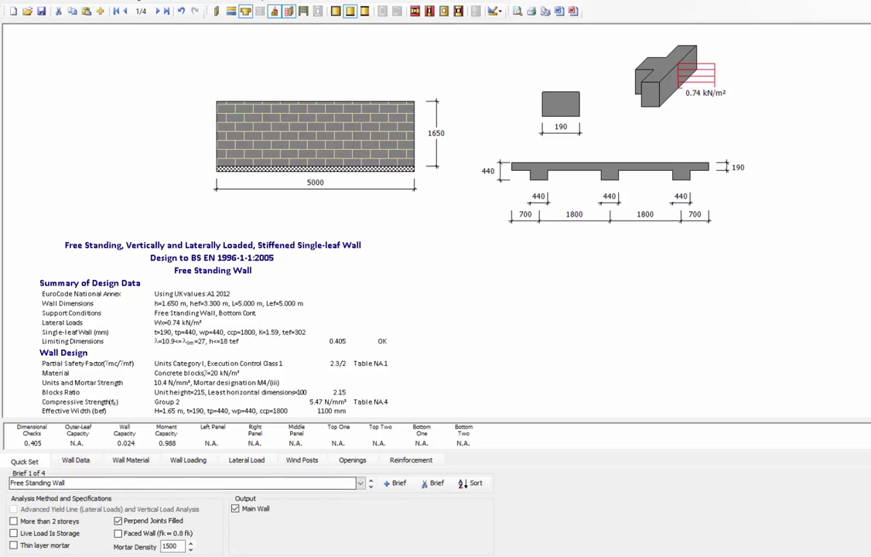
In the Load Bearing Wall Panel brief, try concrete block strengths up to 22.5 N/mm² and settle on 10.4 N/mm².
left_click(155, 11)
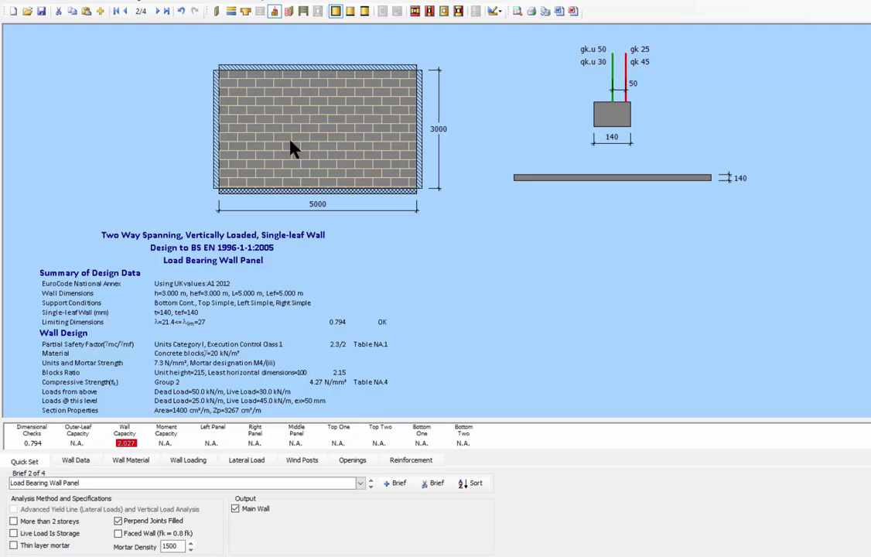
left_click(130, 461)
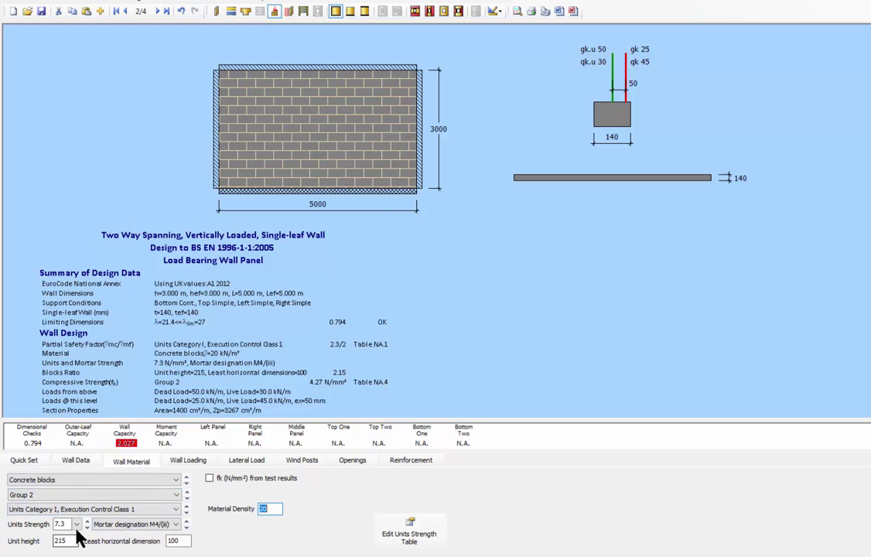
scroll(86, 526, "up", 1)
scroll(86, 526, "down", 3)
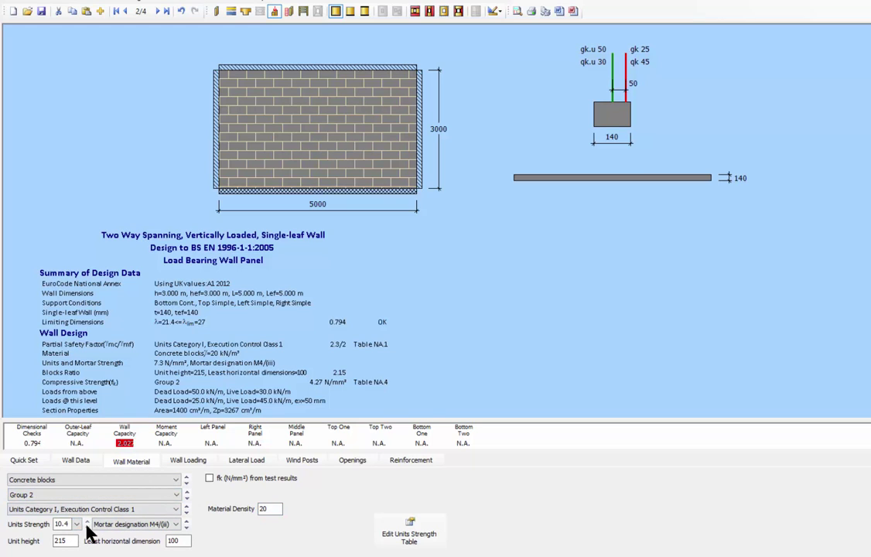
scroll(87, 528, "down", 1)
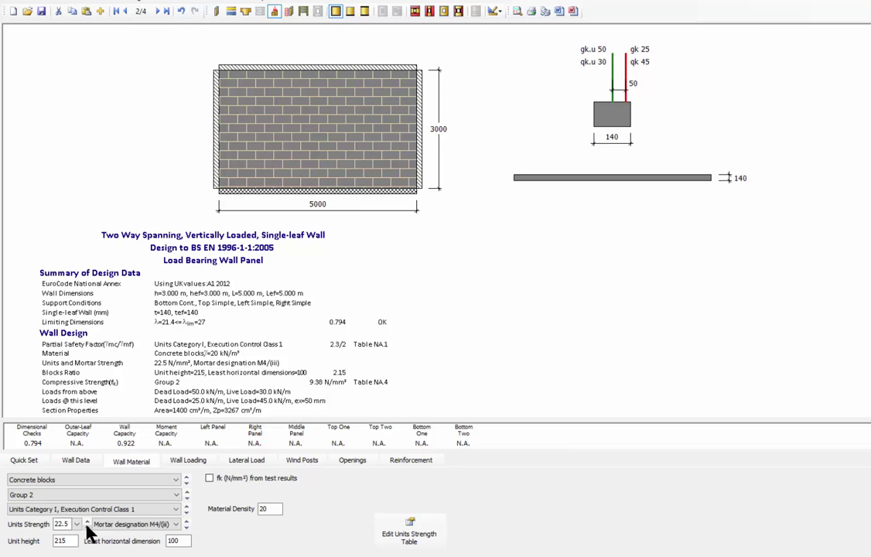
scroll(88, 529, "up", 1)
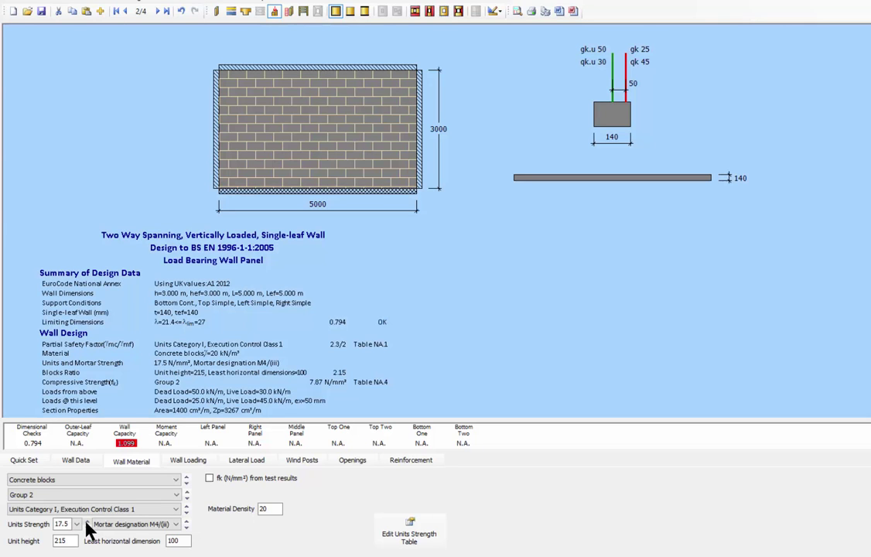
scroll(88, 529, "up", 1)
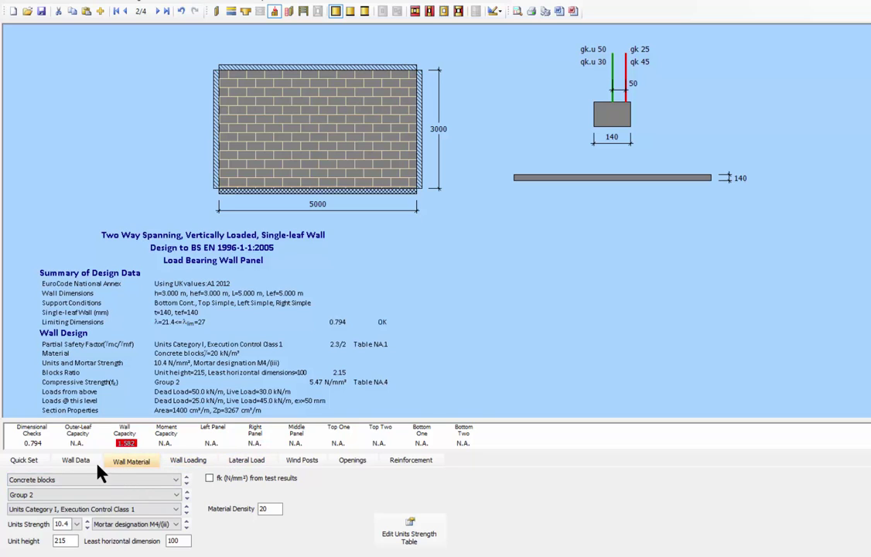
Set the thickness of the load bearing wall panel to 190 mm.
left_click(75, 460)
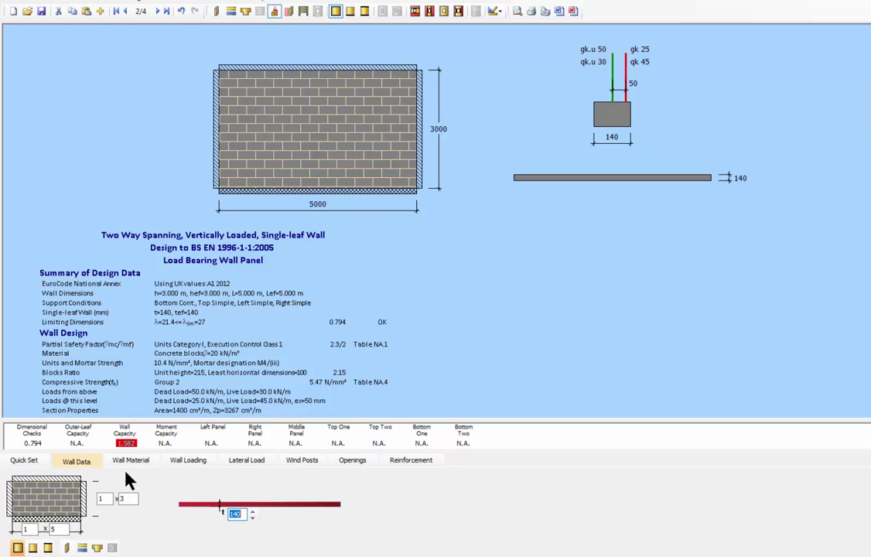
left_click(252, 513)
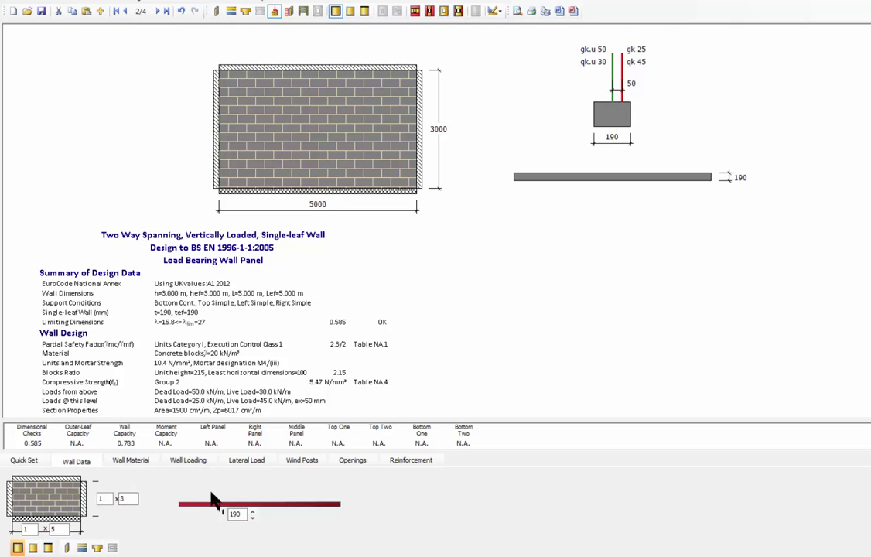
Display the Load Bearing Cavity Wall Panel with Wind brief and review its outer-leaf, inner-leaf and lateral load design results.
left_click(161, 13)
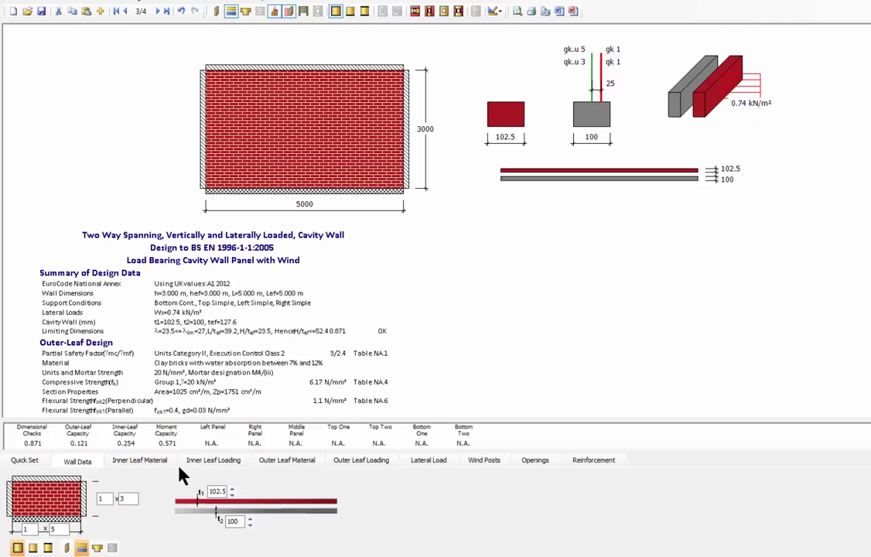
scroll(213, 389, "down", 10)
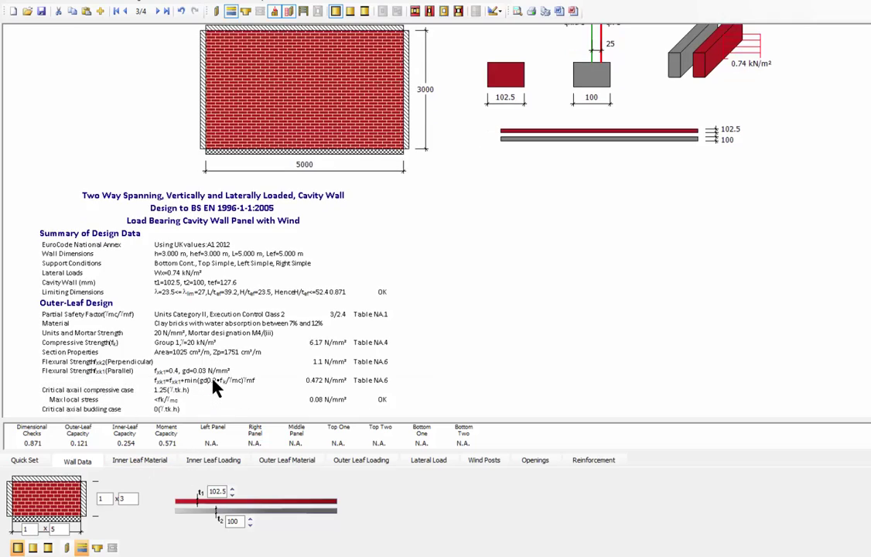
scroll(213, 389, "up", 6)
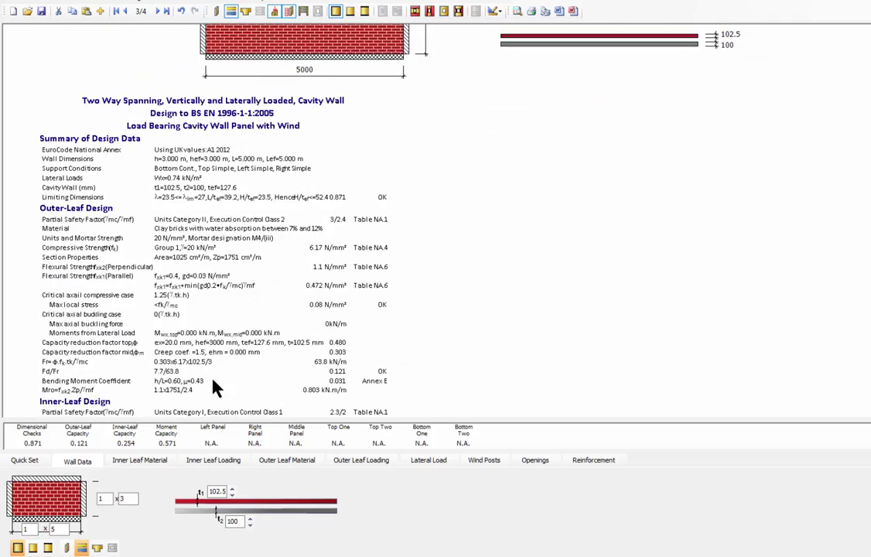
scroll(213, 390, "down", 8)
scroll(216, 389, "up", 3)
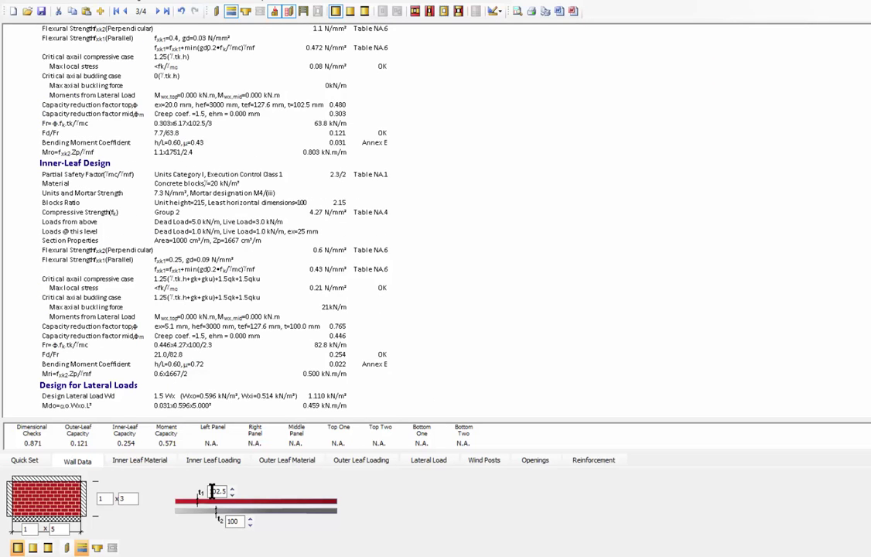
Compare clay brick water absorption classes for the cavity wall's outer leaf and settle on clay bricks with absorption less than 7%.
left_click(300, 461)
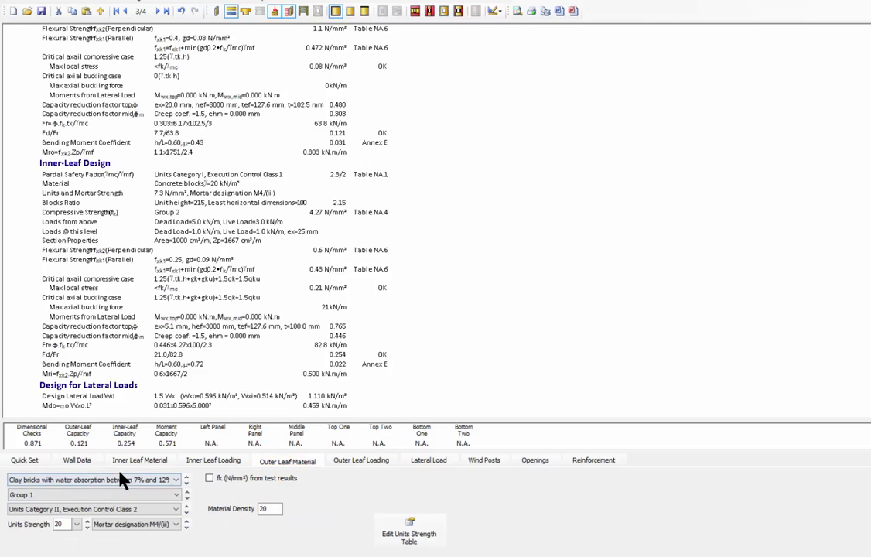
left_click(129, 481)
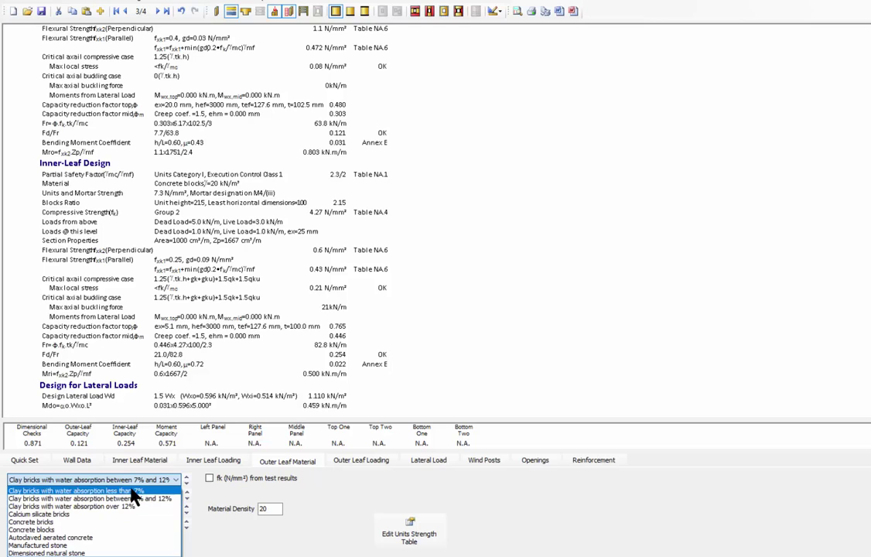
left_click(133, 494)
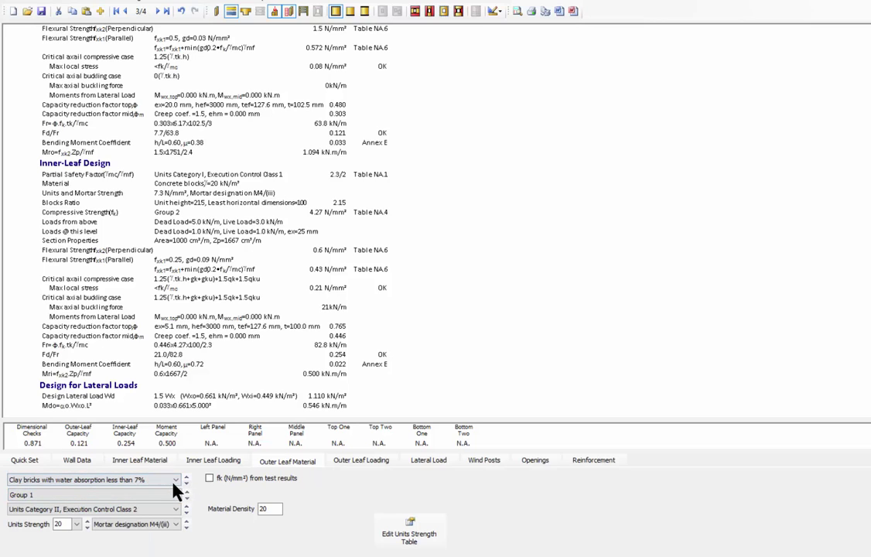
left_click(187, 484)
left_click(186, 484)
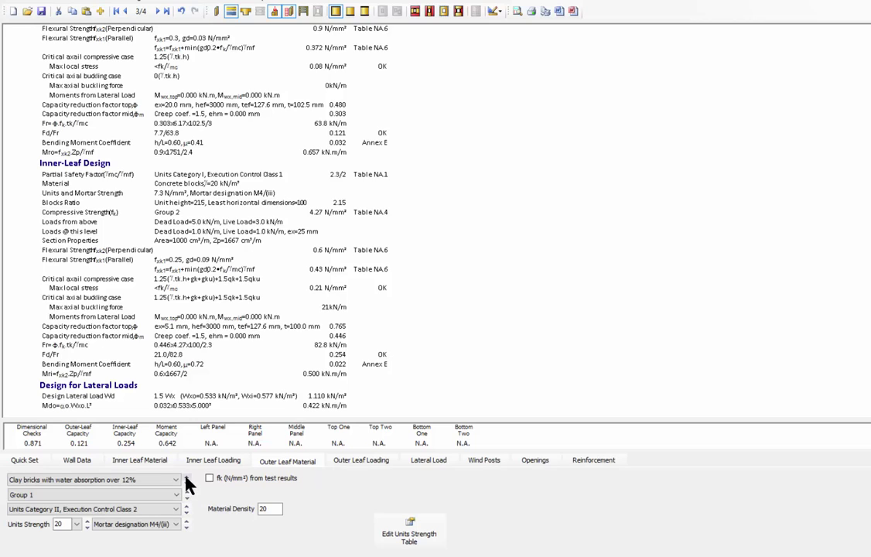
left_click(185, 479)
left_click(186, 479)
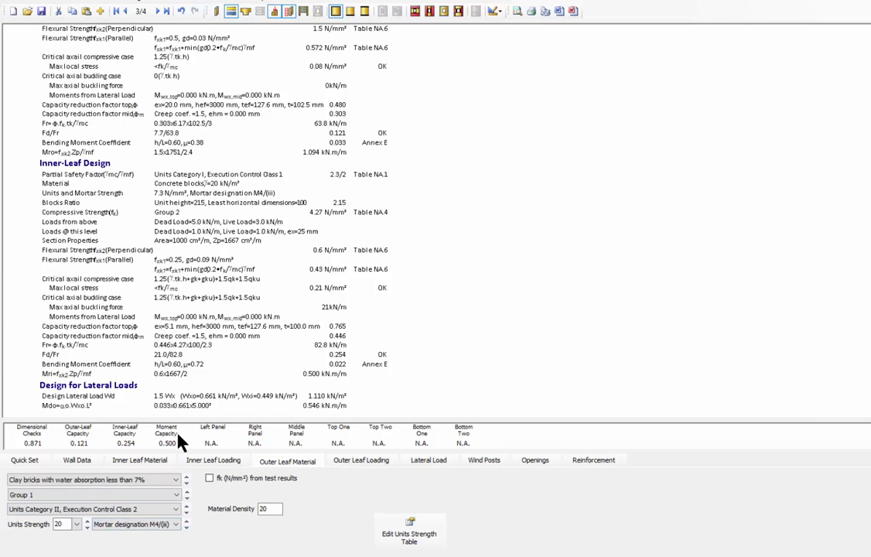
scroll(242, 249, "up", 15)
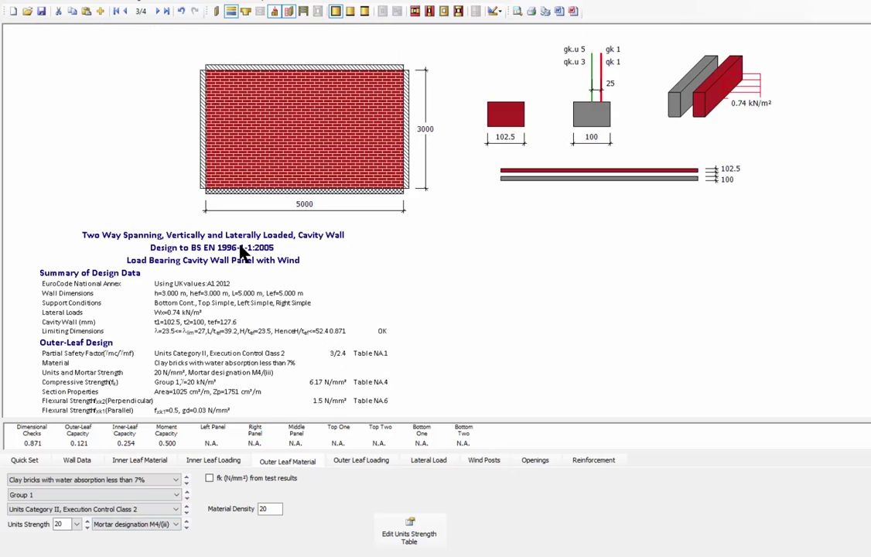
Display the masonry Column brief, try a unit strength of 10.4 N/mm² and restore it to 17.5 N/mm².
left_click(165, 12)
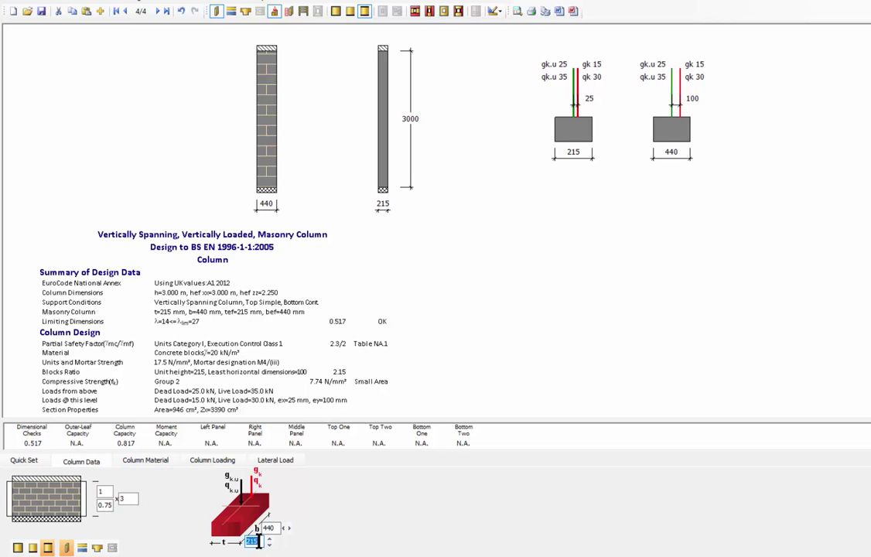
left_click(144, 461)
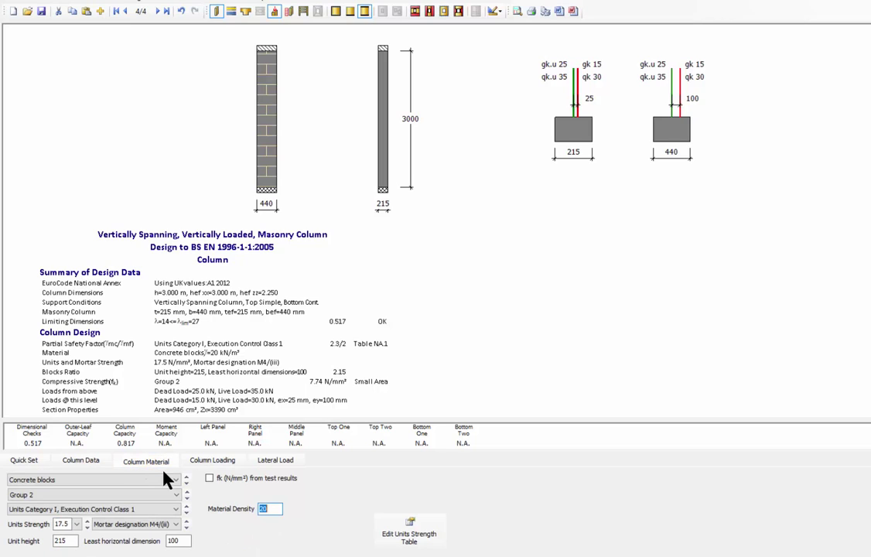
left_click(87, 523)
left_click(87, 527)
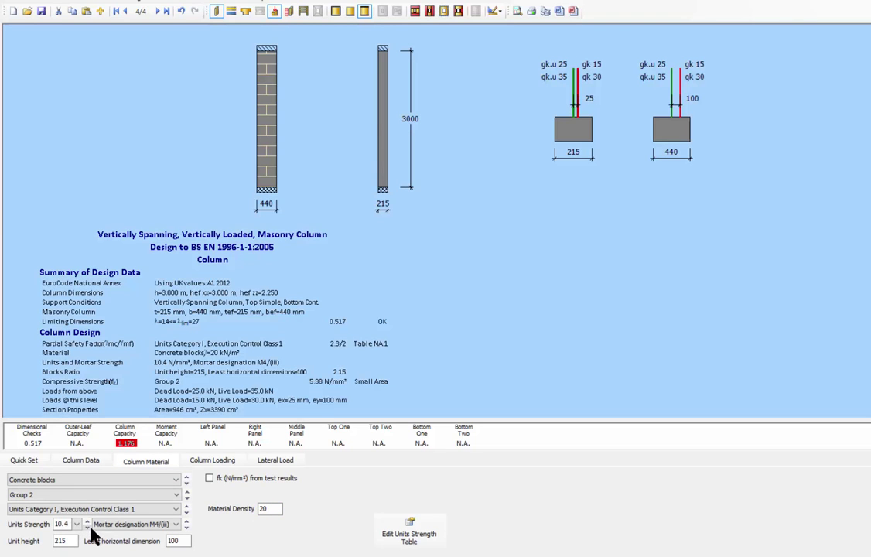
left_click(87, 522)
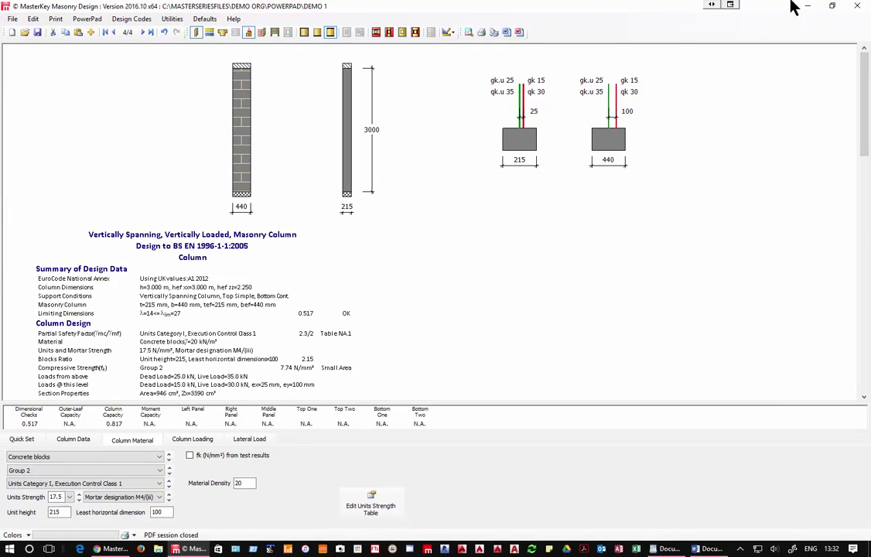
Exit the masonry design module and return to the MasterSeries main menu.
left_click(858, 12)
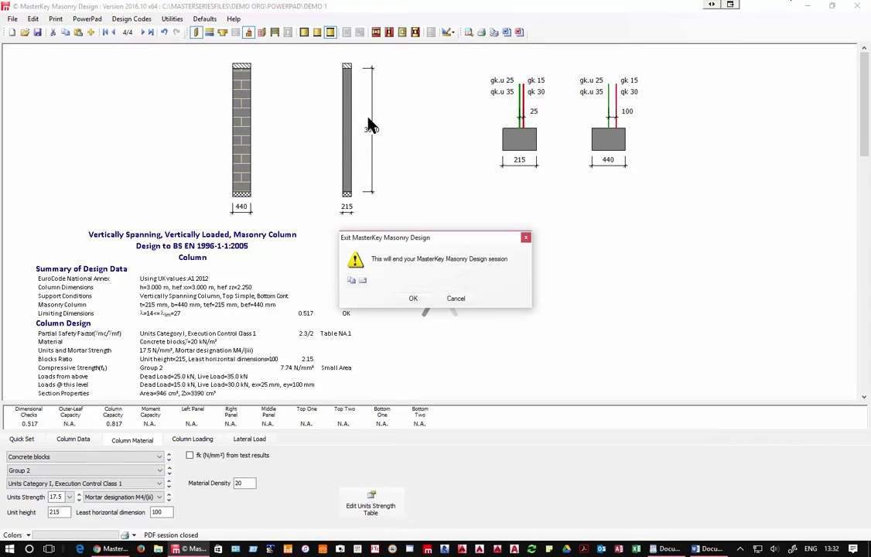
left_click(423, 302)
left_click(427, 300)
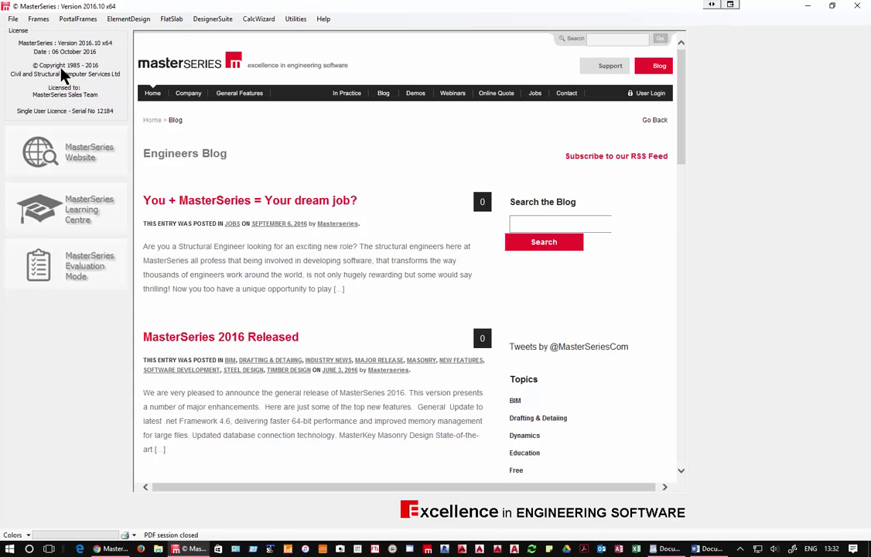
Start MasterKey Retaining Walls and open the file tommy.MRW from the PowerPad folder.
left_click(215, 20)
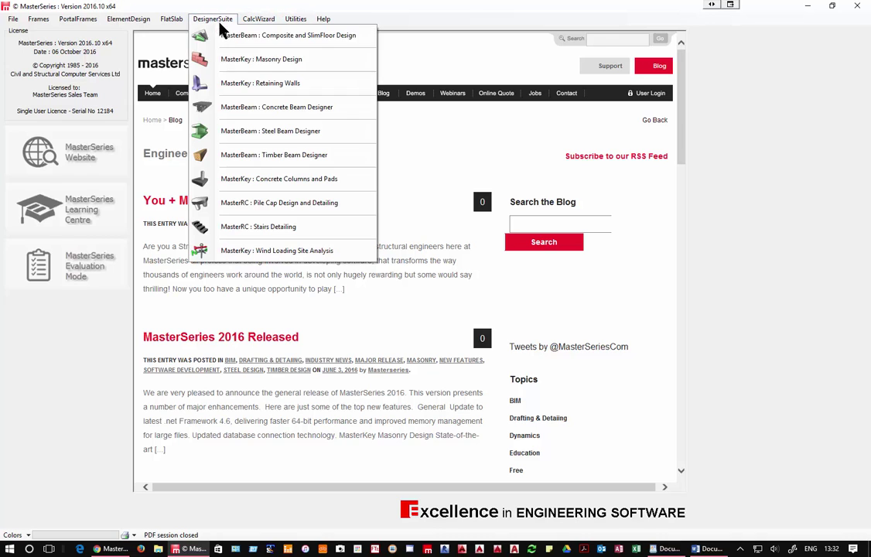
left_click(260, 85)
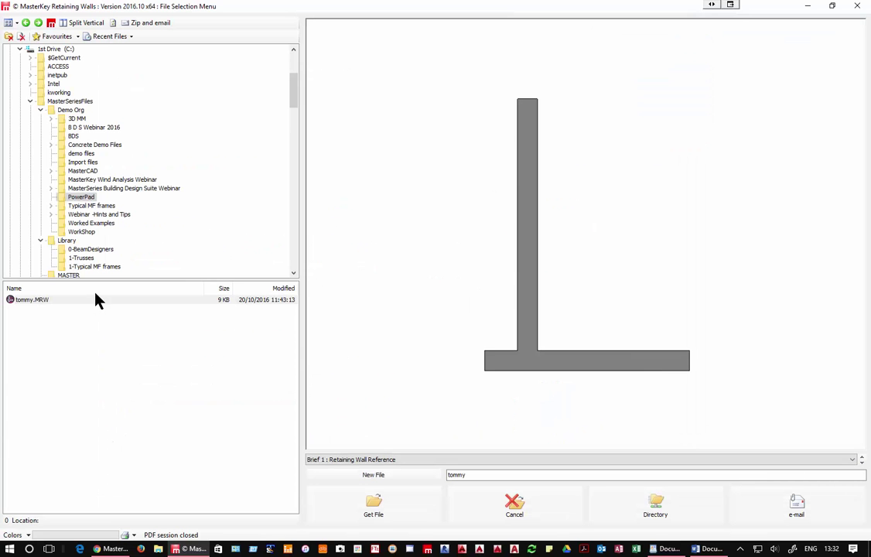
left_click(370, 505)
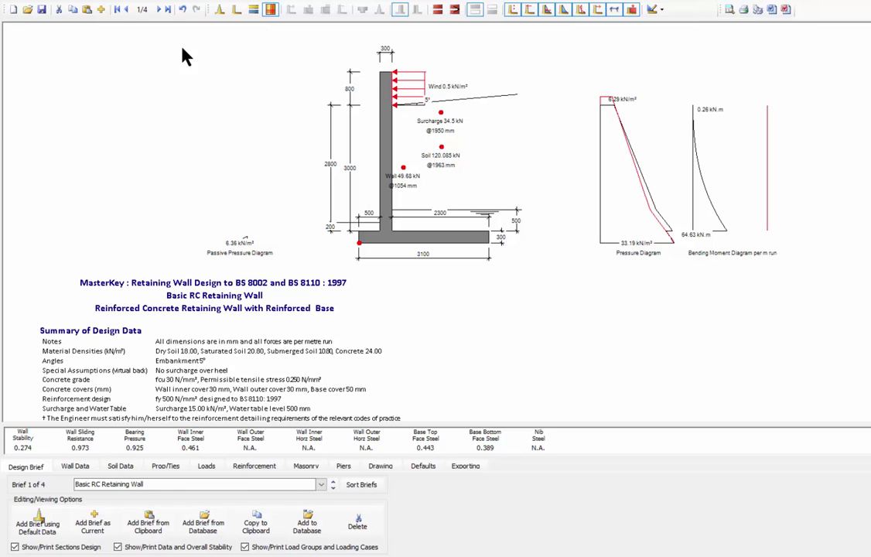
Look through the two masonry retaining wall briefs and the Gabion Retaining Wall brief, including the gabion wall's reinforcement settings.
left_click(161, 11)
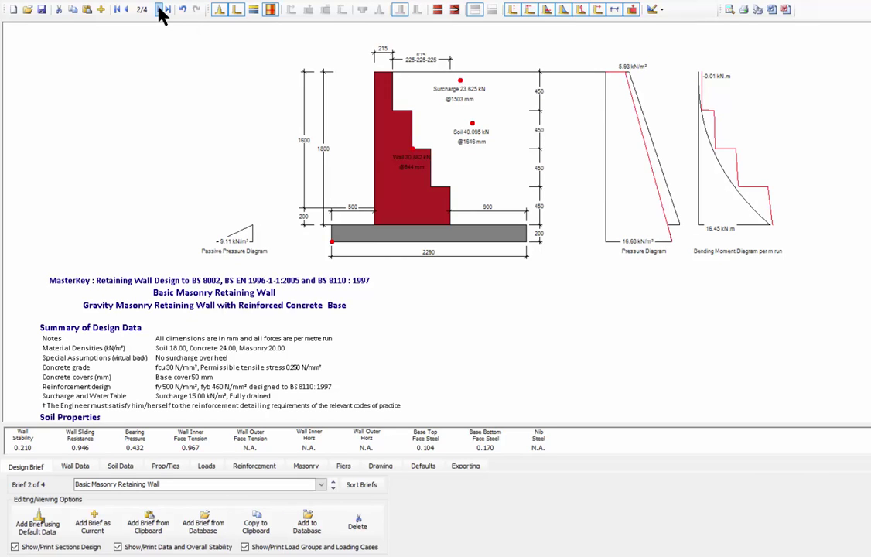
left_click(161, 11)
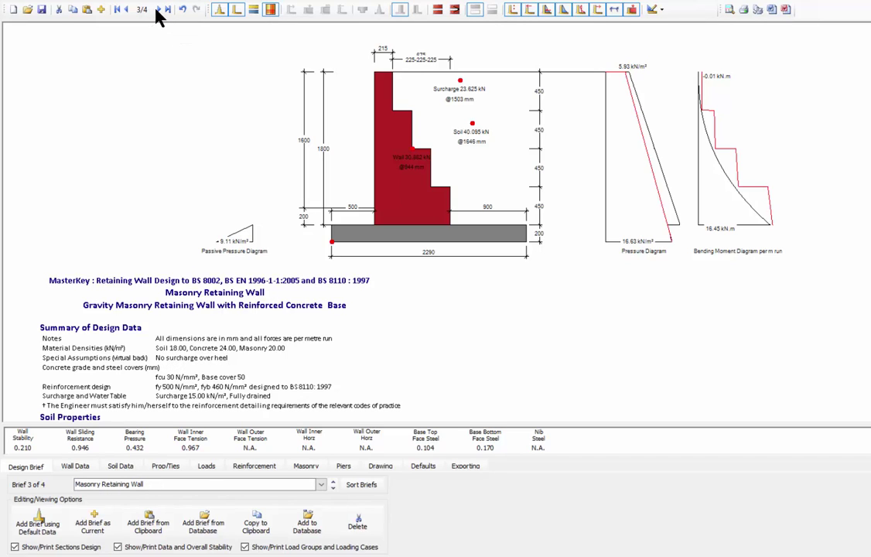
left_click(159, 10)
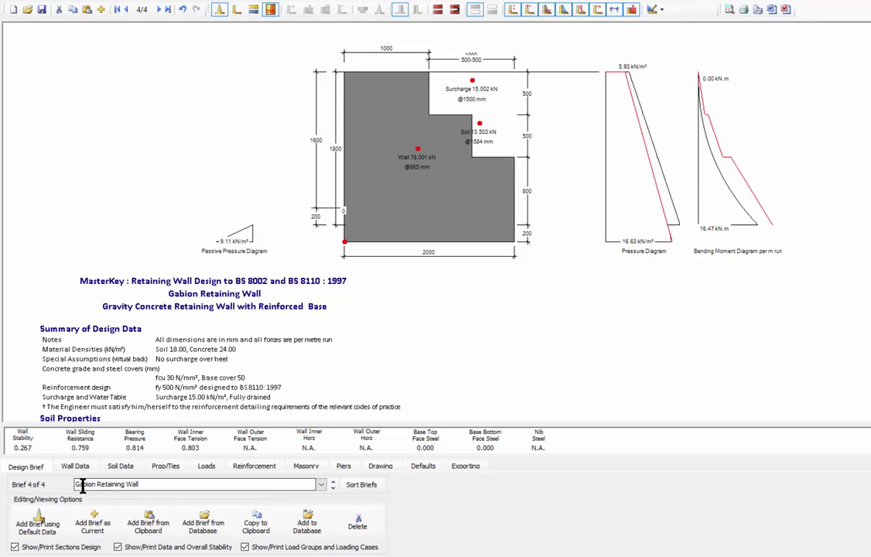
left_click(249, 468)
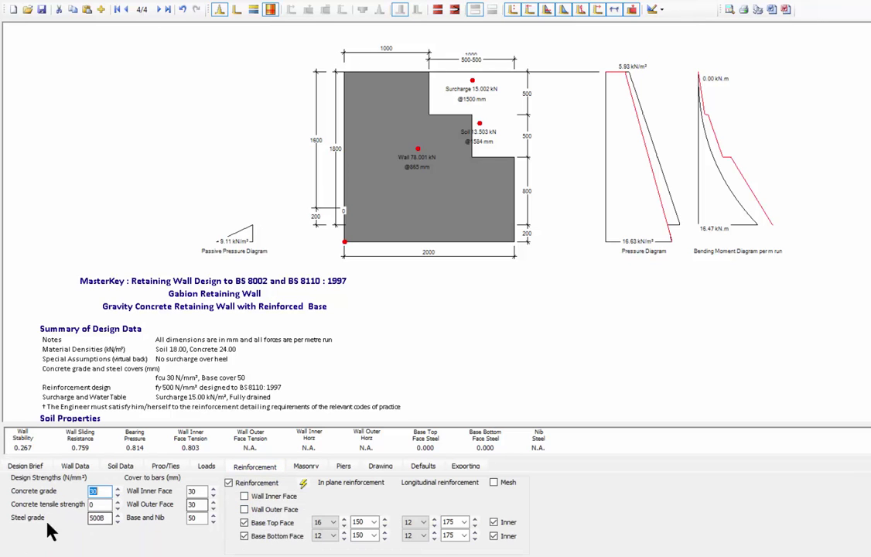
left_click(91, 504)
Change the gabion wall's inner stepped profile to 500;200;500 mm.
left_click(80, 466)
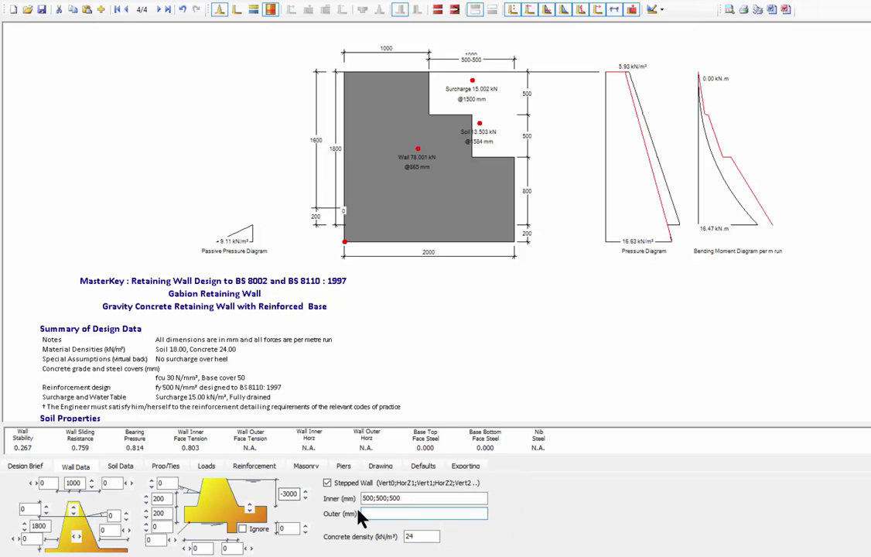
double_click(363, 499)
left_click(363, 499)
double_click(380, 498)
type("200")
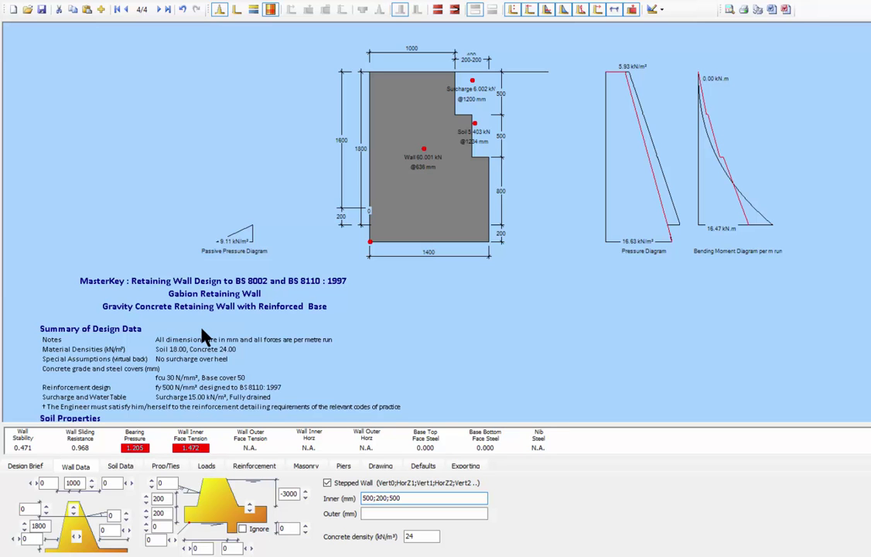
Review the gabion wall's geotechnical and structural design results.
scroll(207, 336, "down", 3)
scroll(207, 337, "down", 3)
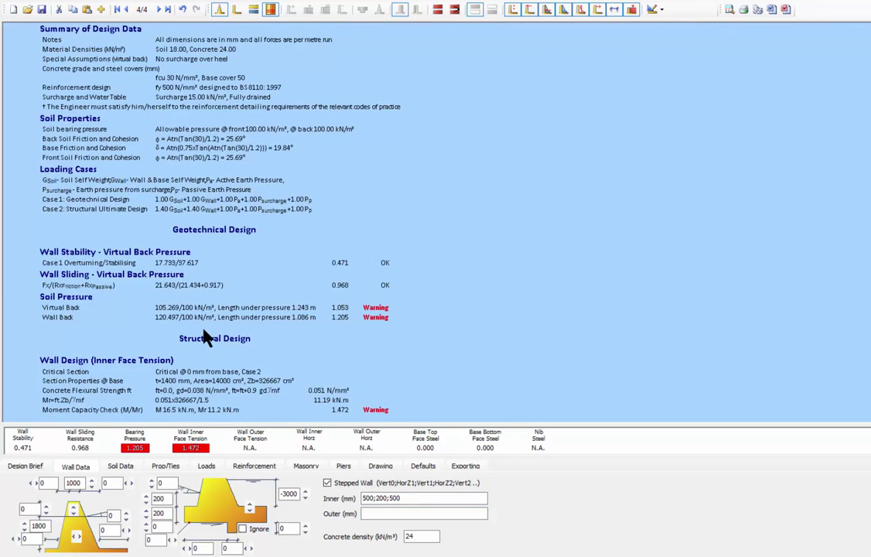
scroll(208, 337, "down", 3)
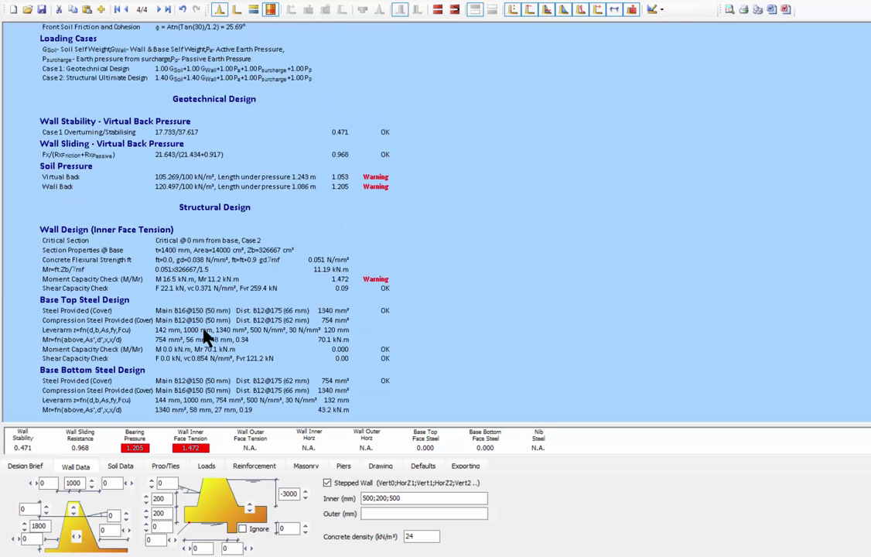
scroll(208, 336, "up", 10)
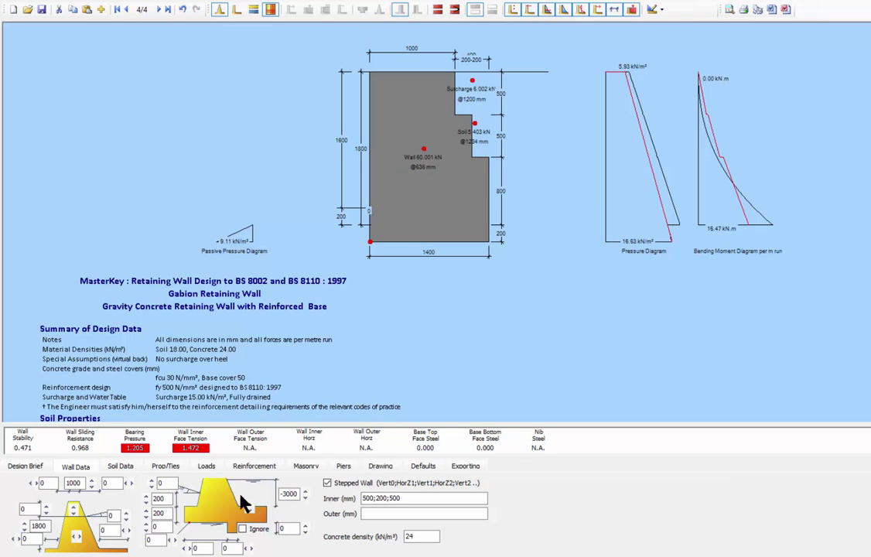
Return to the Basic RC Retaining Wall brief and set the stem's outer-face taper to 50 mm.
left_click(127, 11)
left_click(127, 11)
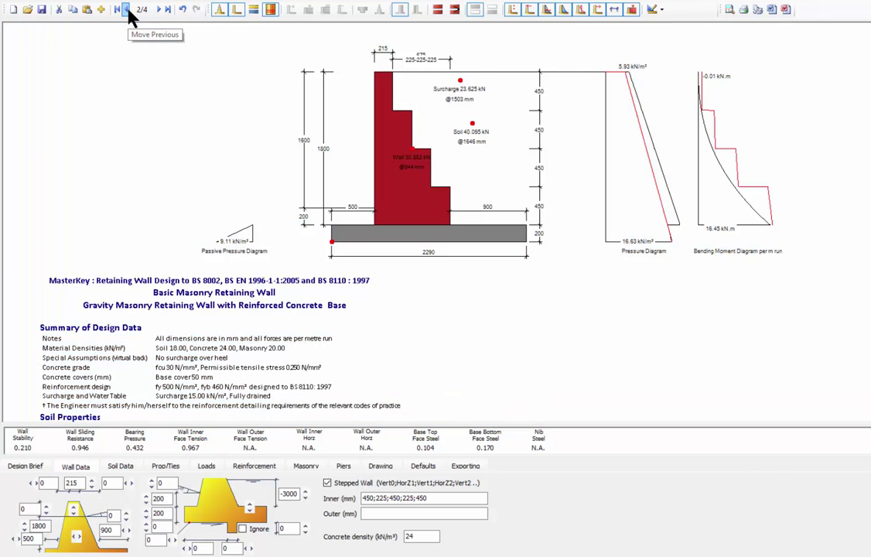
left_click(127, 10)
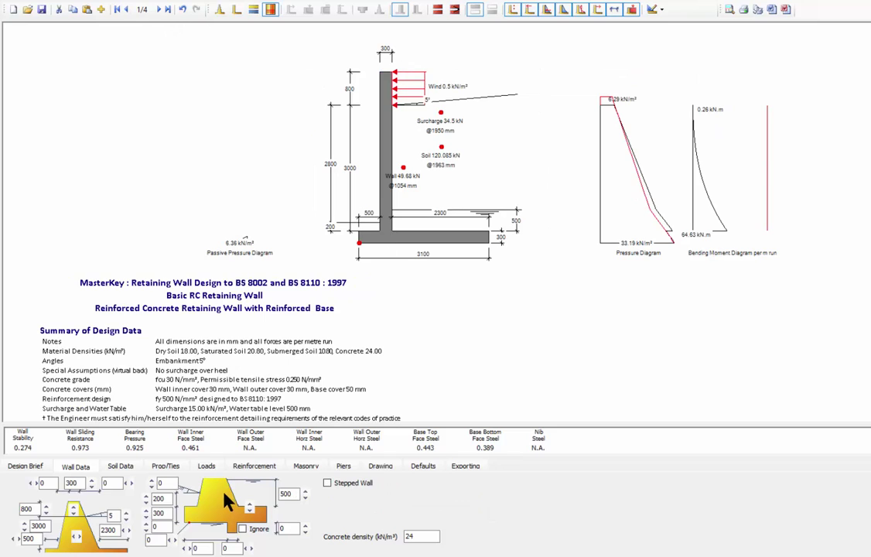
double_click(43, 483)
type("50")
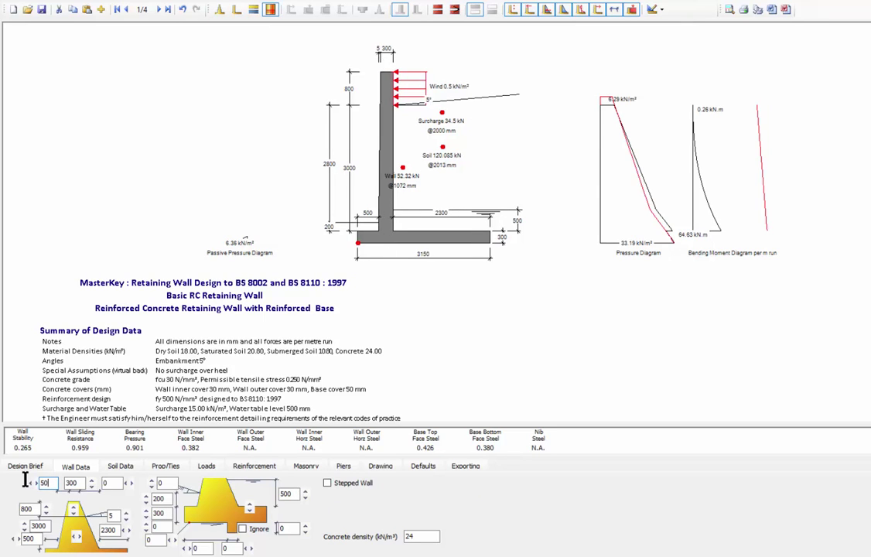
Set the RC stem's top thickness to 250 mm and its outer-face taper to 100 mm.
double_click(71, 483)
type("250")
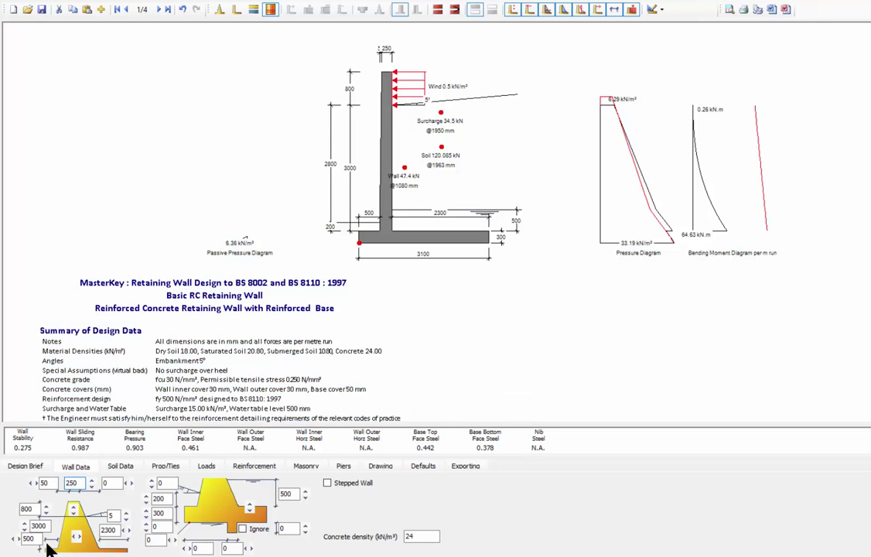
double_click(49, 483)
type("100")
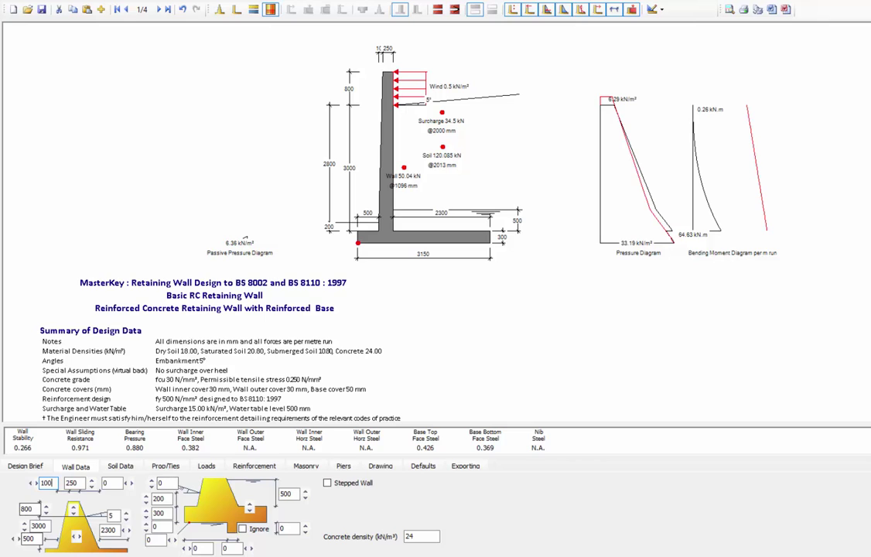
Set the stem height above the retained soil to 850 mm, and try a 3100 mm wall height before restoring 3000 mm.
left_click(46, 507)
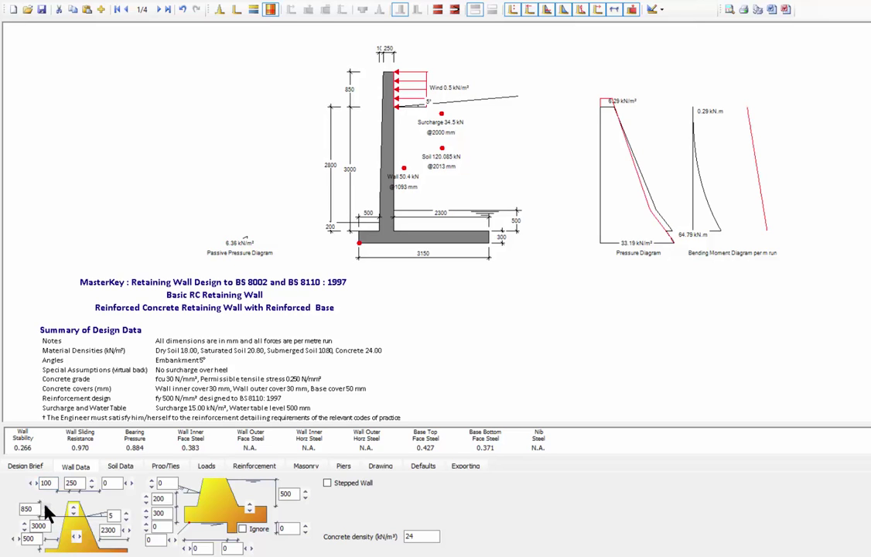
left_click(46, 507)
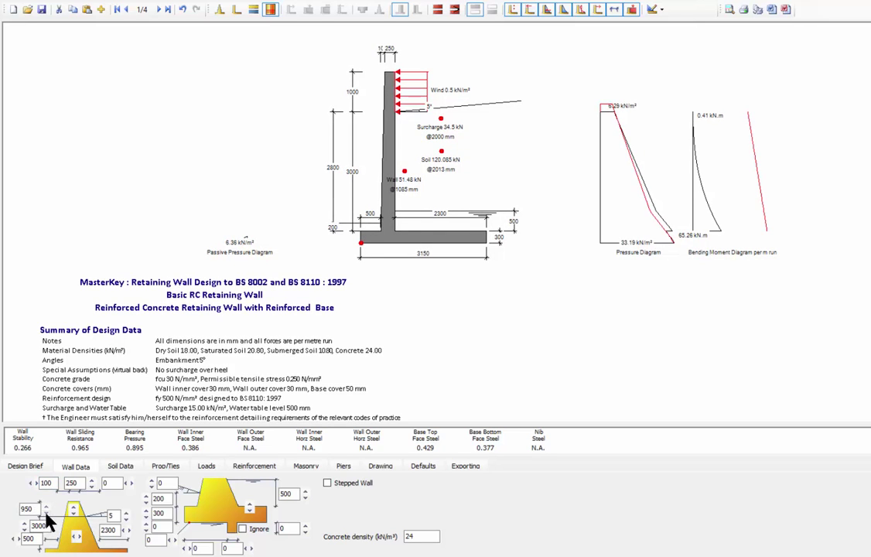
left_click(46, 511)
left_click(45, 511)
left_click(46, 511)
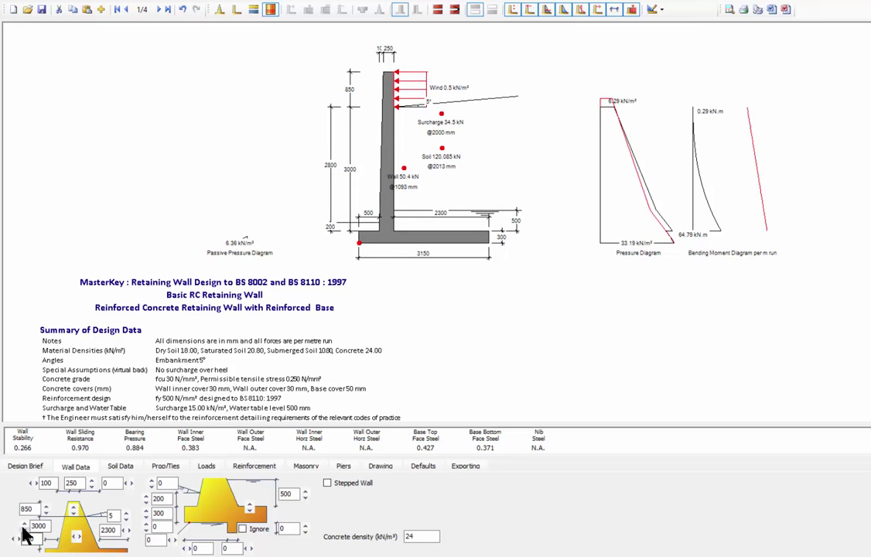
left_click(24, 524)
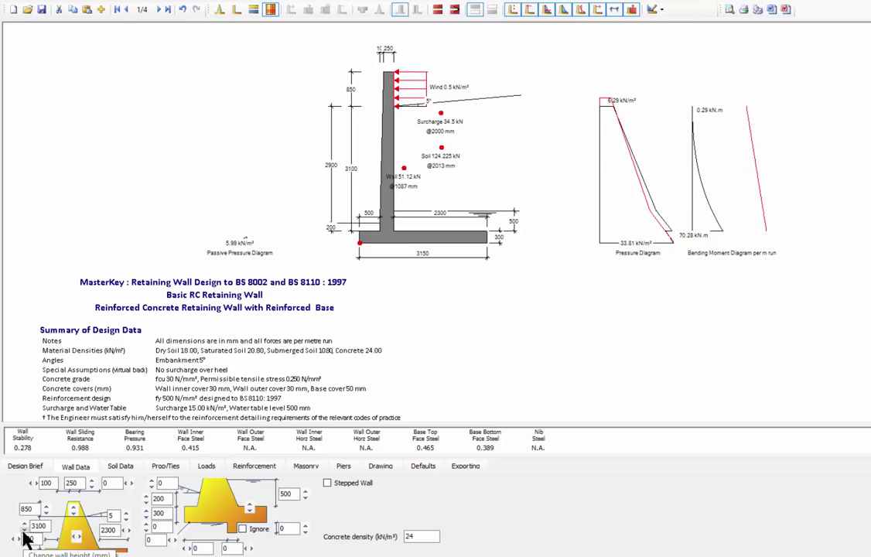
left_click(24, 531)
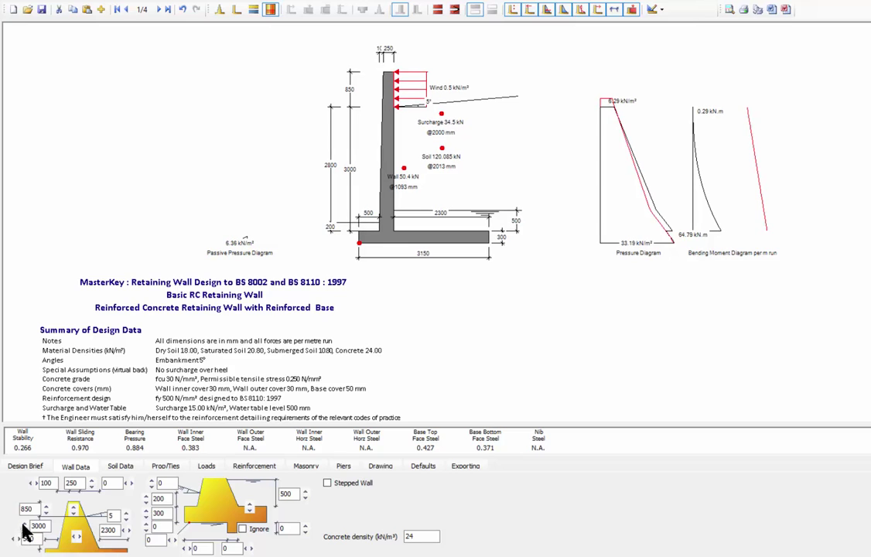
Set the soil depth over the toe in front of the wall to 500 mm.
left_click(146, 499)
left_click(146, 499)
left_click(146, 499)
left_click(146, 499)
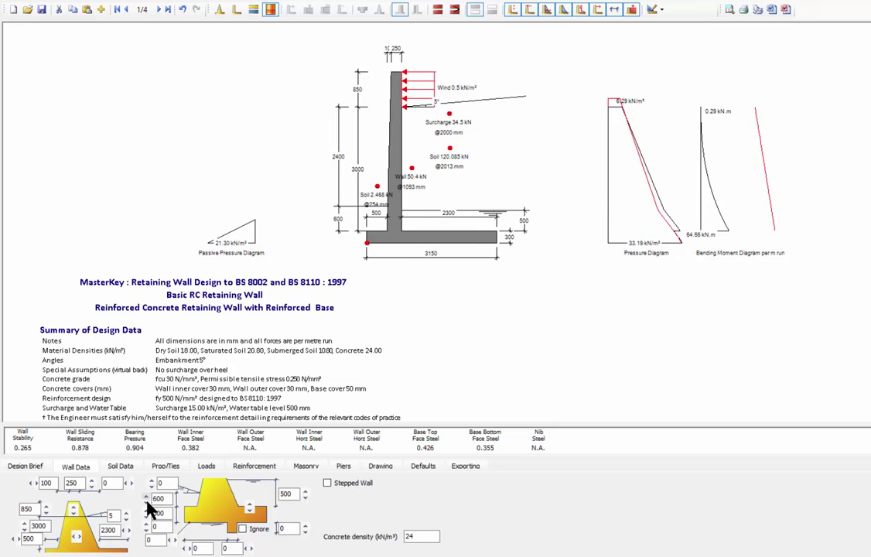
left_click(147, 505)
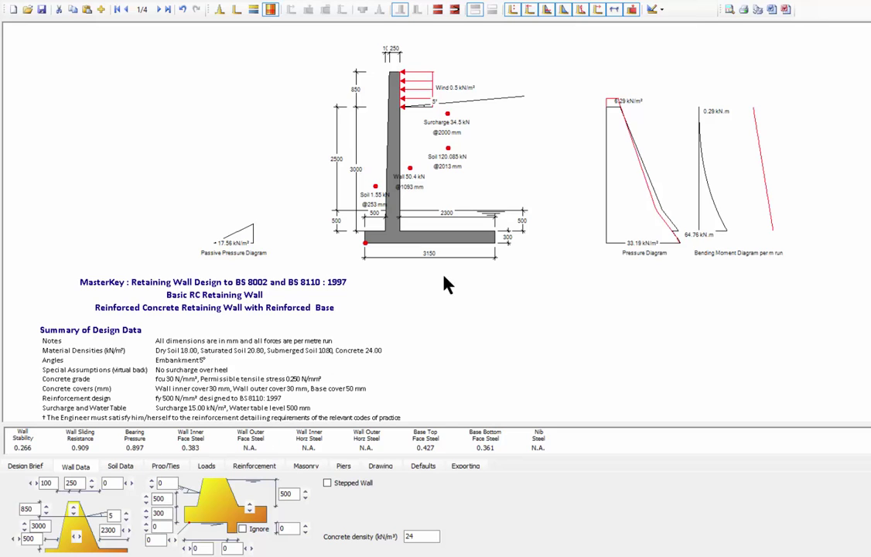
Set the slope of the retained embankment behind the wall to 8°.
left_click(125, 512)
left_click(125, 512)
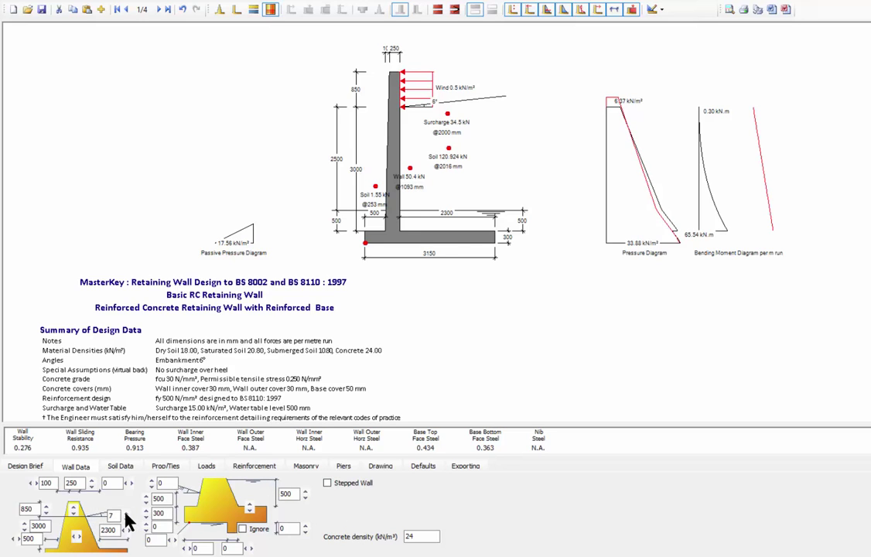
left_click(126, 512)
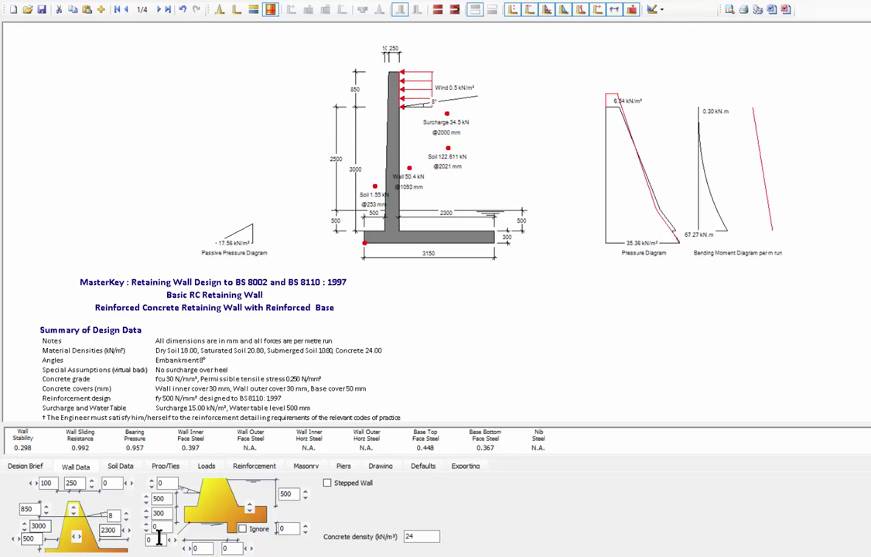
Set the front embankment angle to 11°.
left_click(152, 481)
left_click(152, 480)
left_click(152, 480)
left_click(151, 480)
left_click(152, 480)
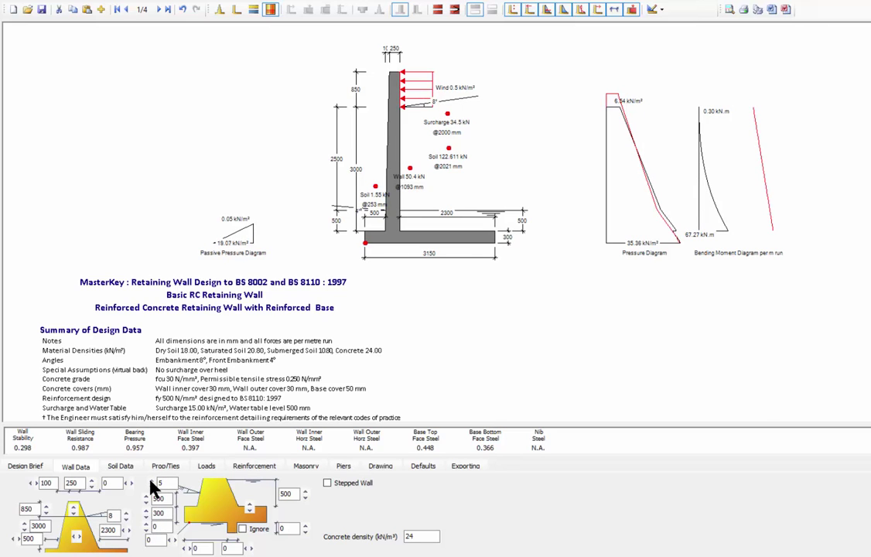
left_click(152, 480)
left_click(151, 481)
left_click(151, 480)
left_click(151, 480)
left_click(151, 481)
left_click(152, 481)
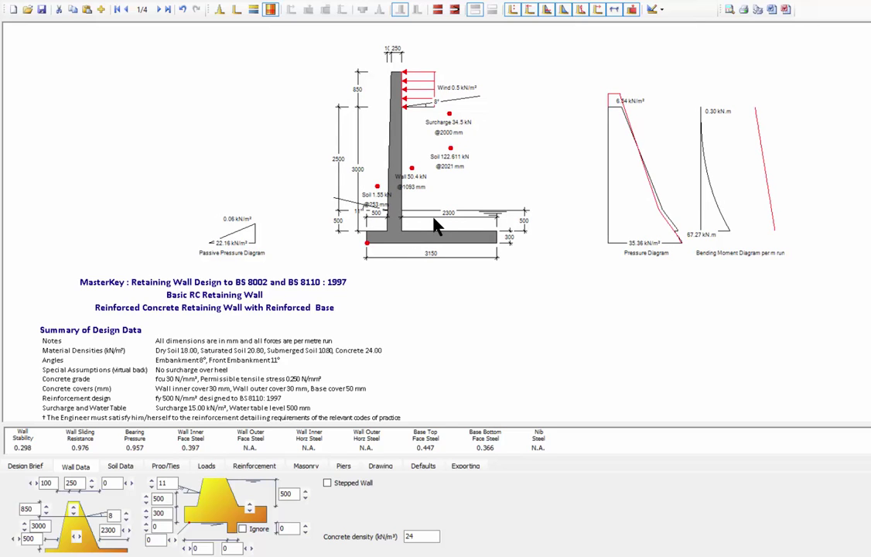
Try a water table level of 0 mm behind the wall and restore it to 500 mm.
left_click(304, 498)
left_click(304, 498)
left_click(305, 500)
left_click(305, 500)
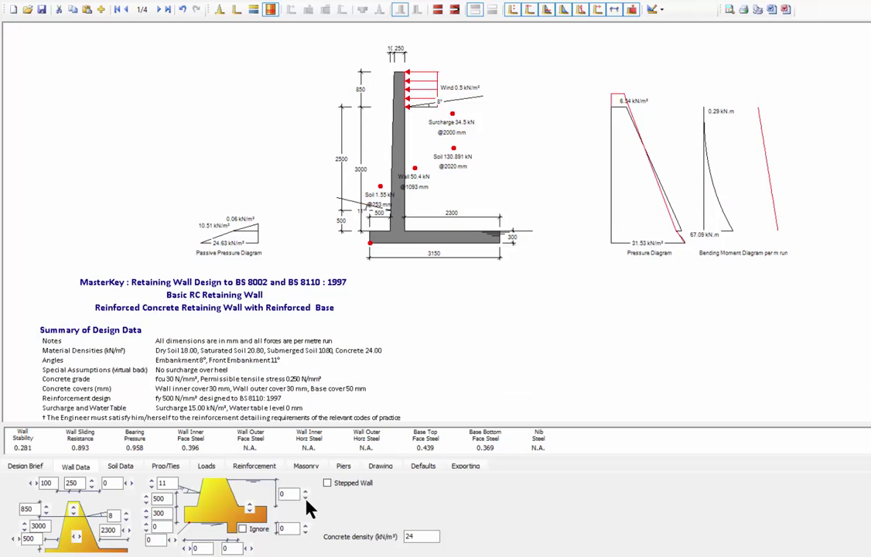
left_click(305, 492)
left_click(304, 492)
left_click(305, 492)
left_click(305, 492)
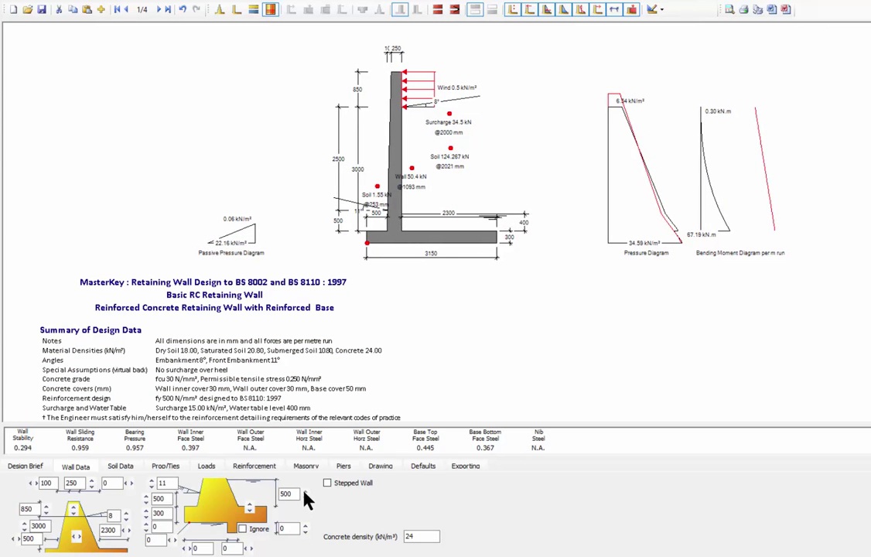
left_click(305, 492)
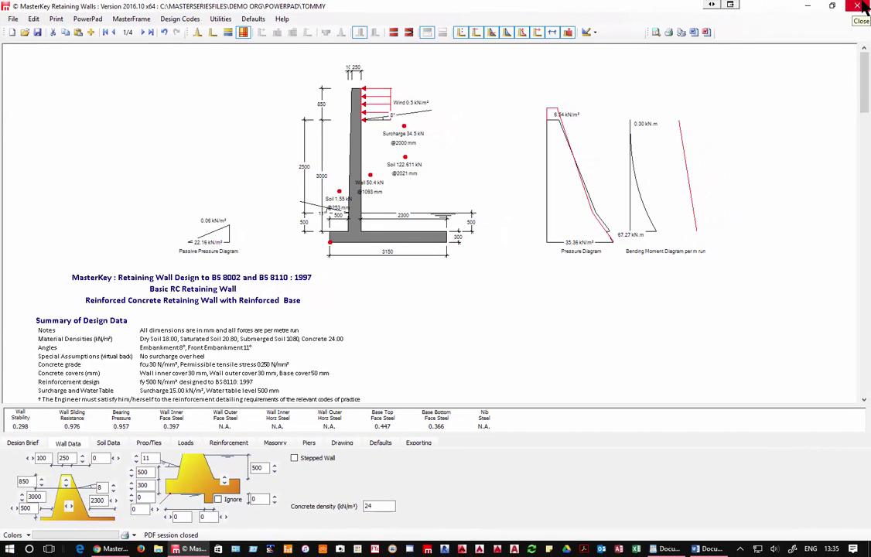
Exit the Retaining Walls module, saving its data file.
left_click(857, 6)
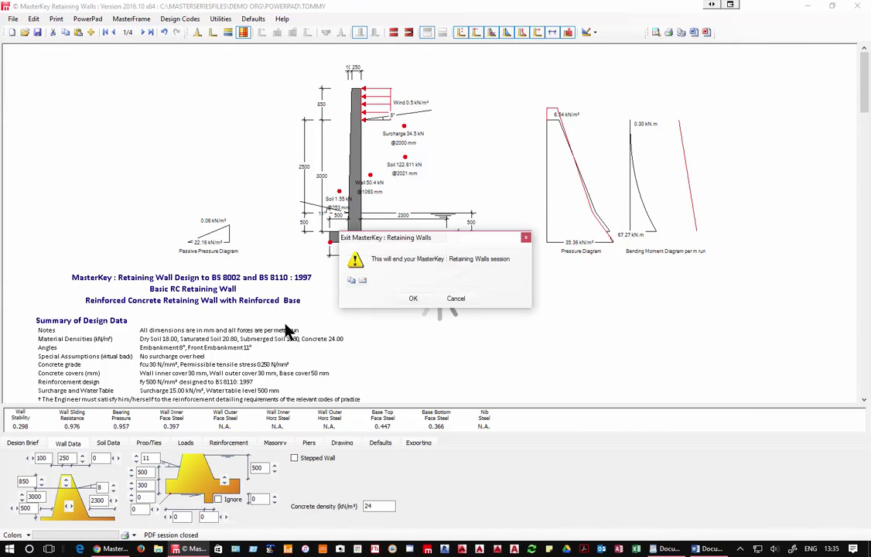
left_click(411, 300)
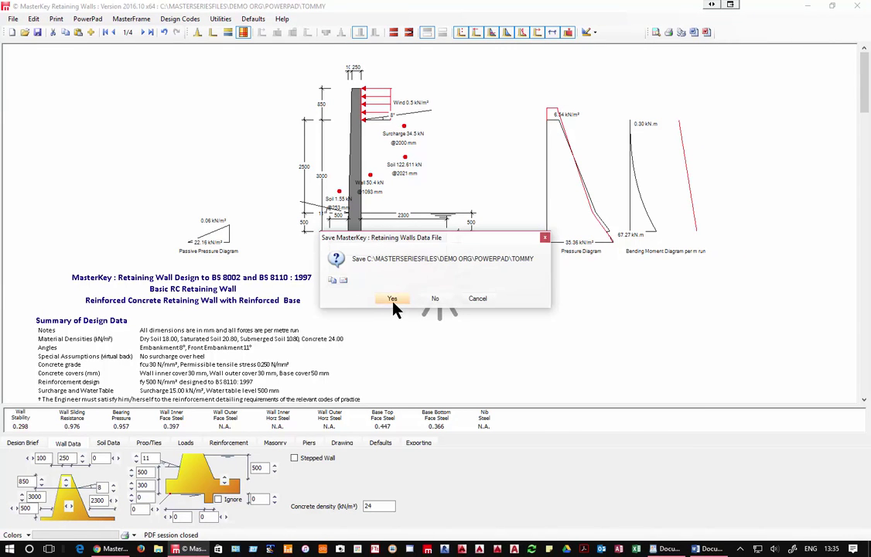
left_click(390, 299)
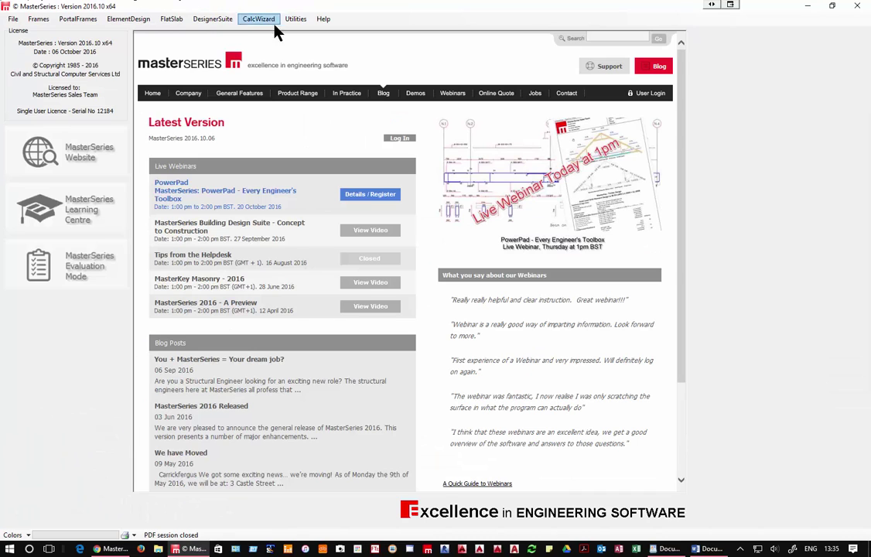
Start the MasterBeam Composite and SlimFloor Design module and load Composite.MB2 from the PowerPad folder.
left_click(209, 20)
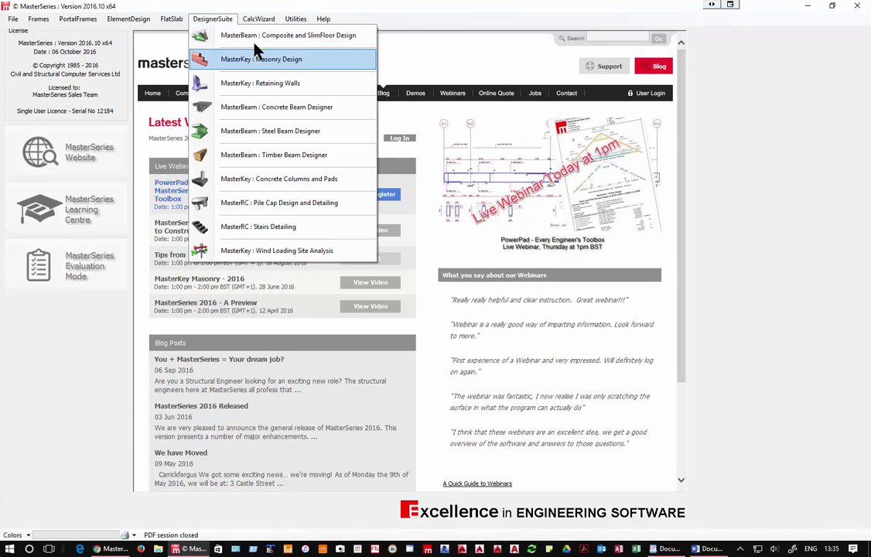
left_click(254, 45)
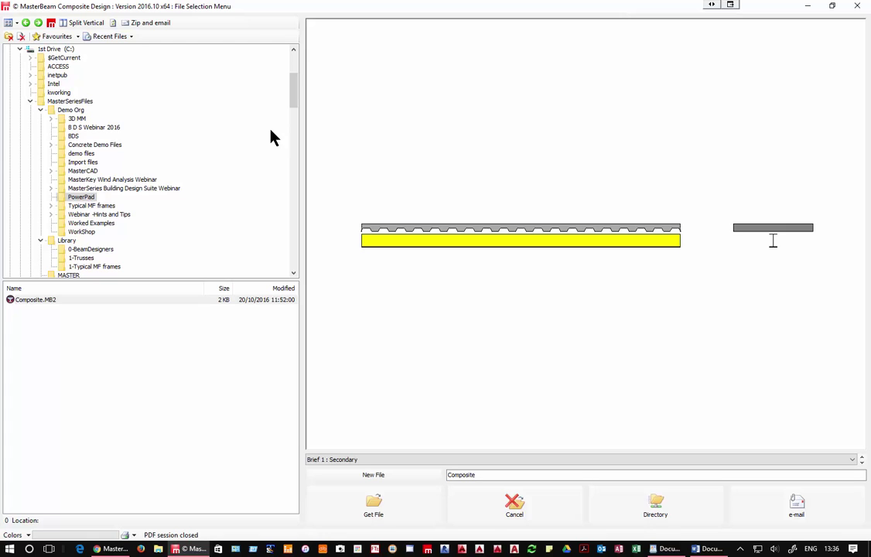
left_click(377, 511)
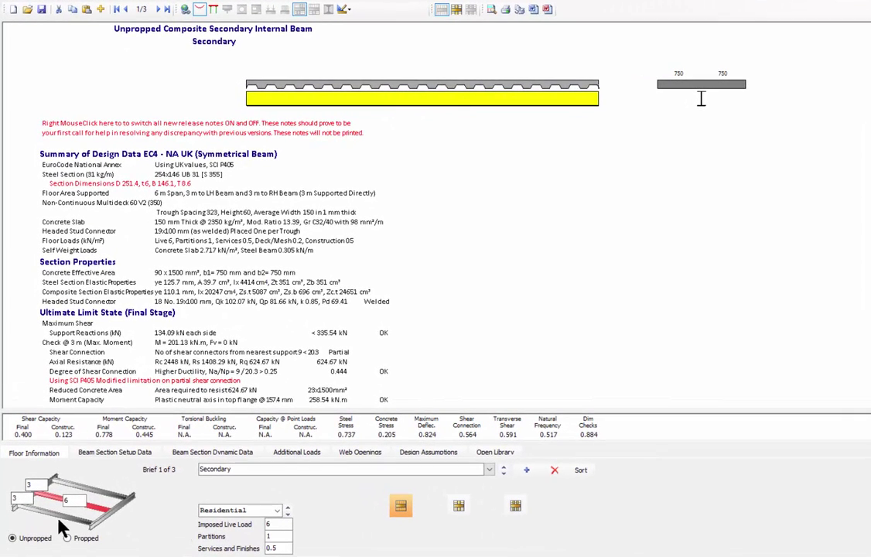
Set the secondary beam's distance to the LH beam to 3.8 m and its floor use category to Storage.
double_click(17, 498)
type("3.8")
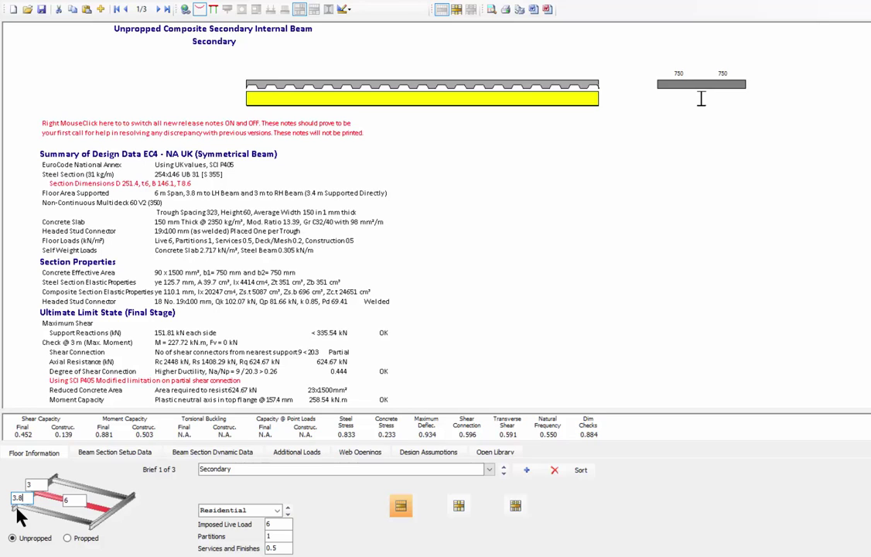
left_click(279, 513)
left_click(236, 533)
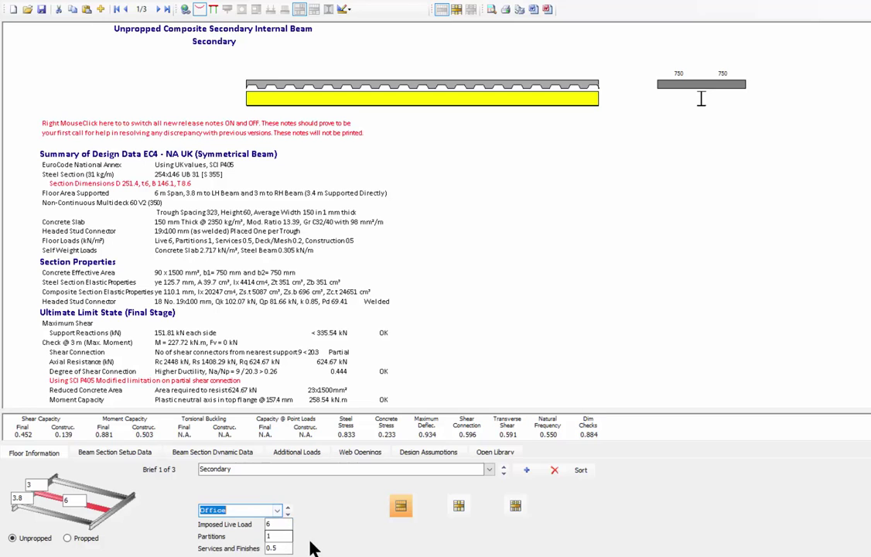
left_click(278, 511)
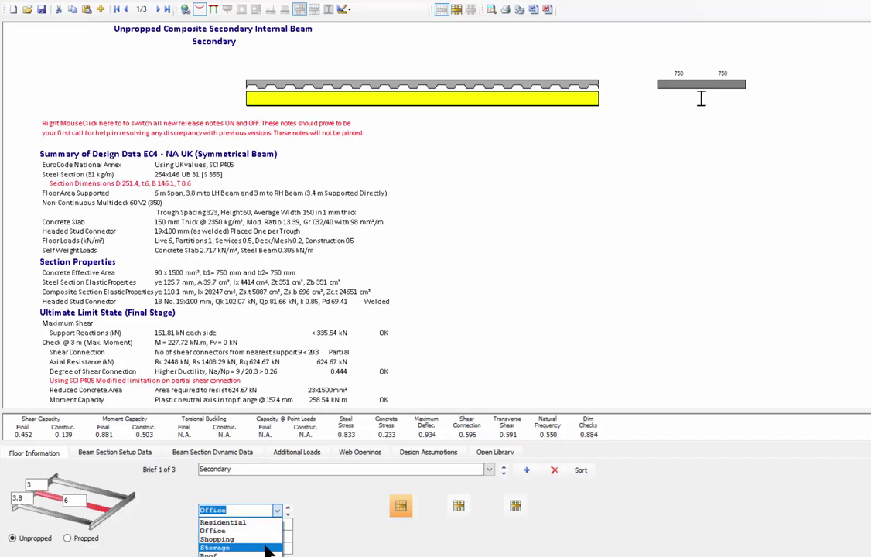
left_click(265, 549)
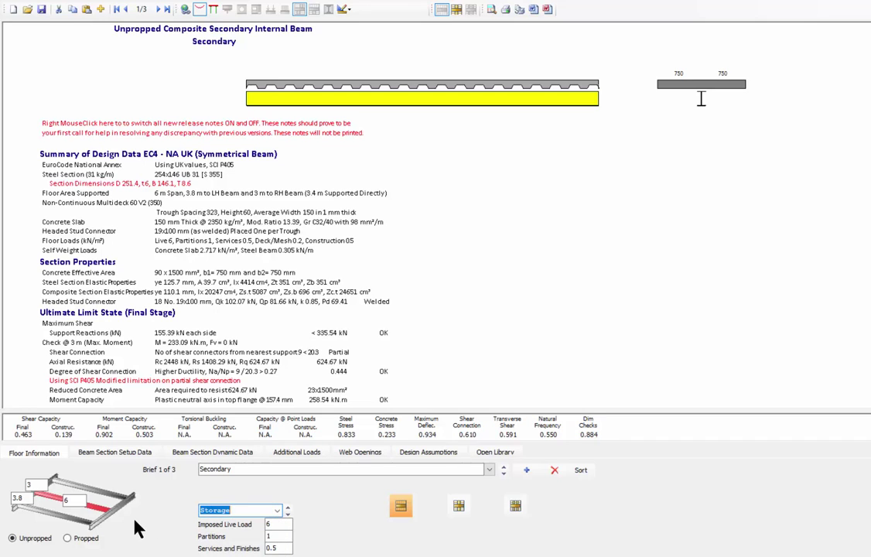
Review the secondary beam's metal deck profile and concrete slab setup data.
left_click(116, 453)
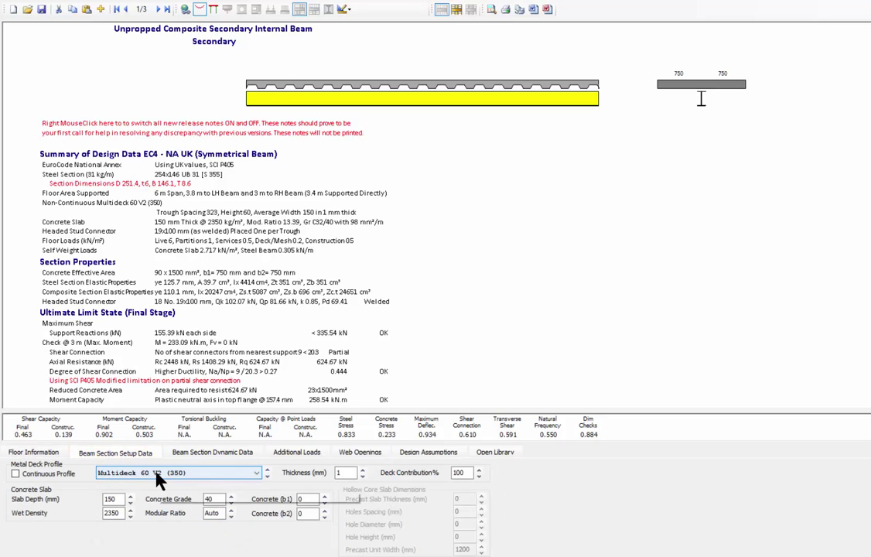
left_click(130, 474)
left_click(159, 474)
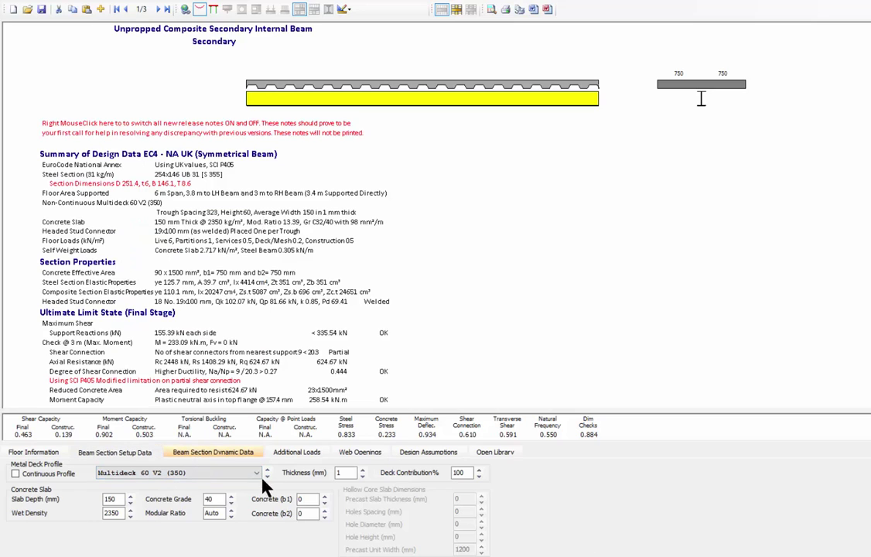
Try steel grade S 275 on the secondary beam's UB section and restore S 355.
left_click(197, 456)
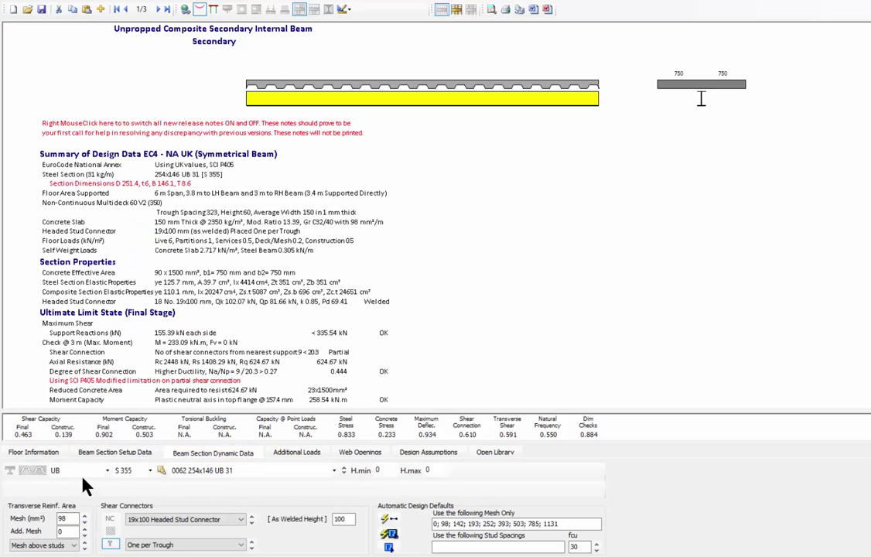
left_click(150, 470)
left_click(123, 483)
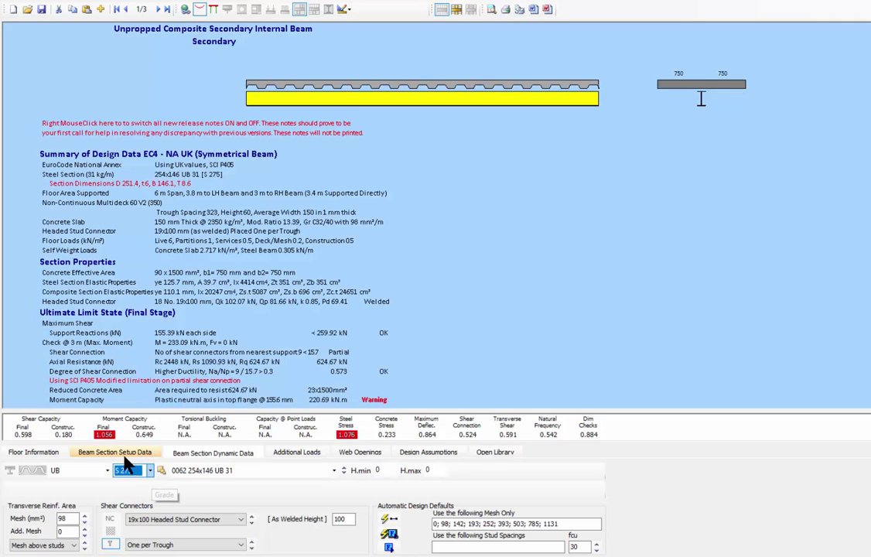
left_click(130, 471)
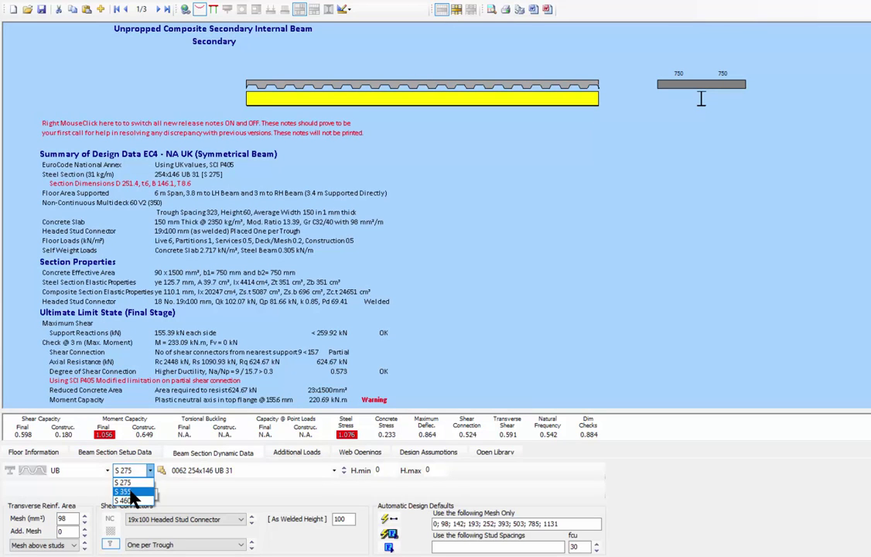
left_click(124, 492)
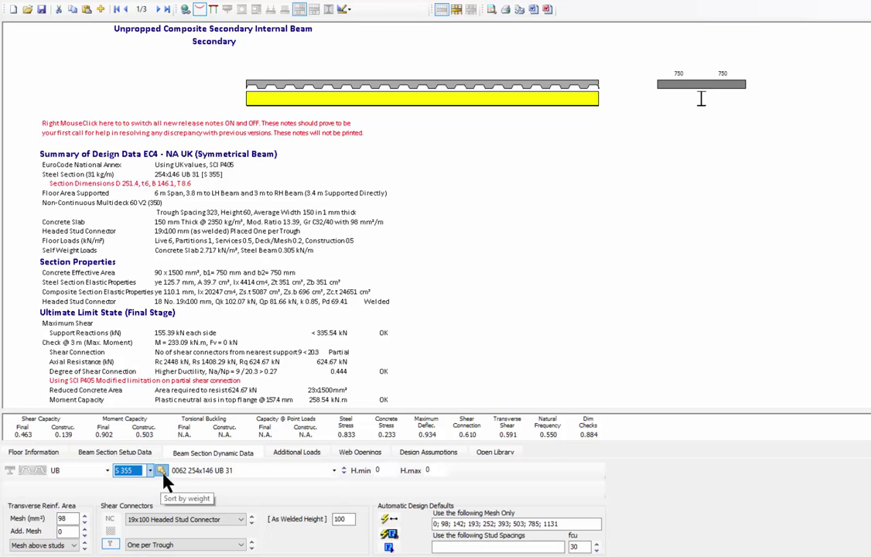
Run the automatic design for the secondary beam with sections sorted by weight, and cycle through the UB sections to 254x146 UB 31.
left_click(389, 520)
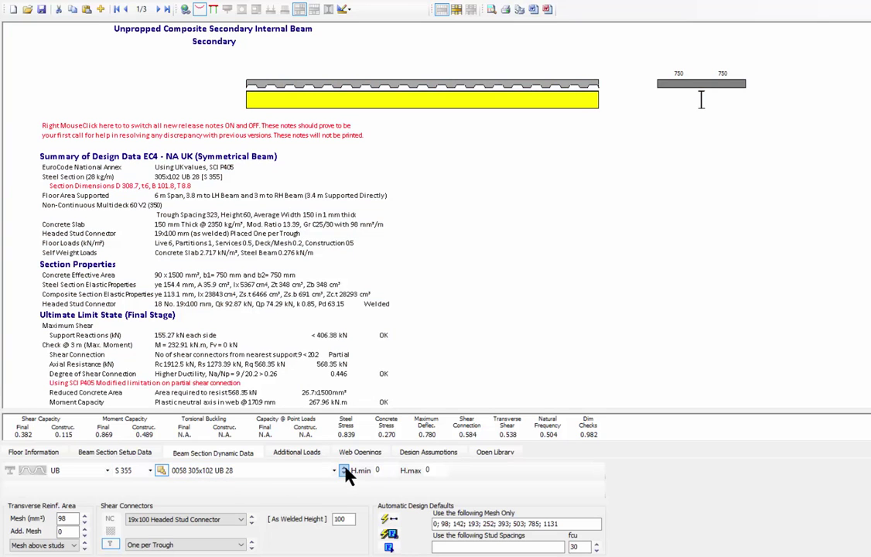
left_click(346, 473)
left_click(346, 473)
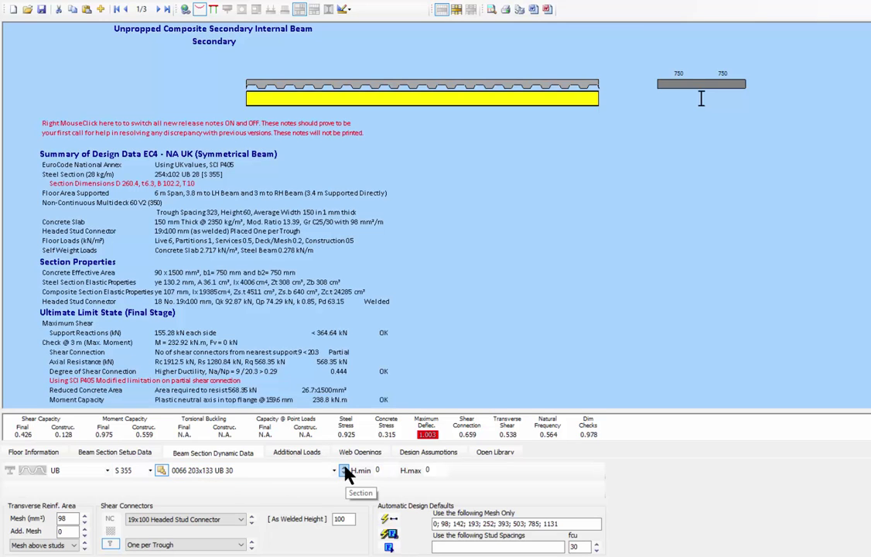
left_click(346, 473)
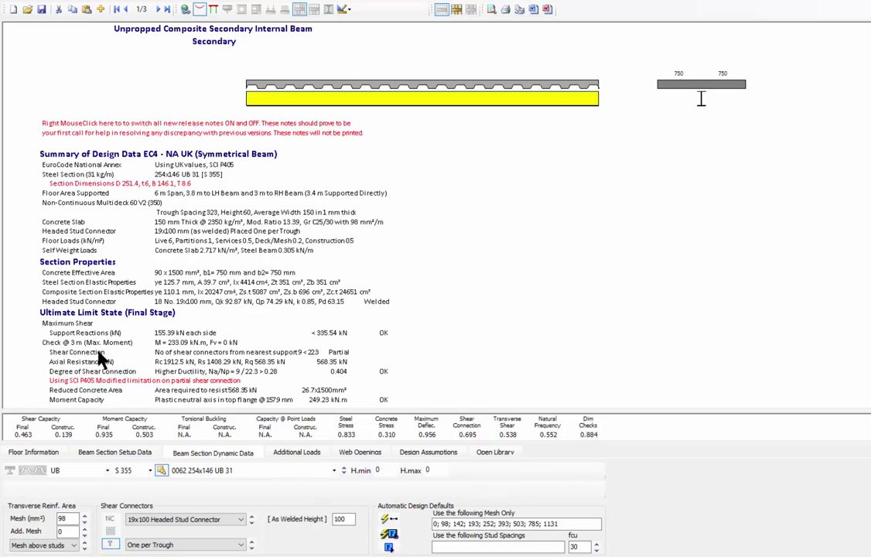
Switch to the Primary internal beam brief and run its automatic design.
left_click(161, 10)
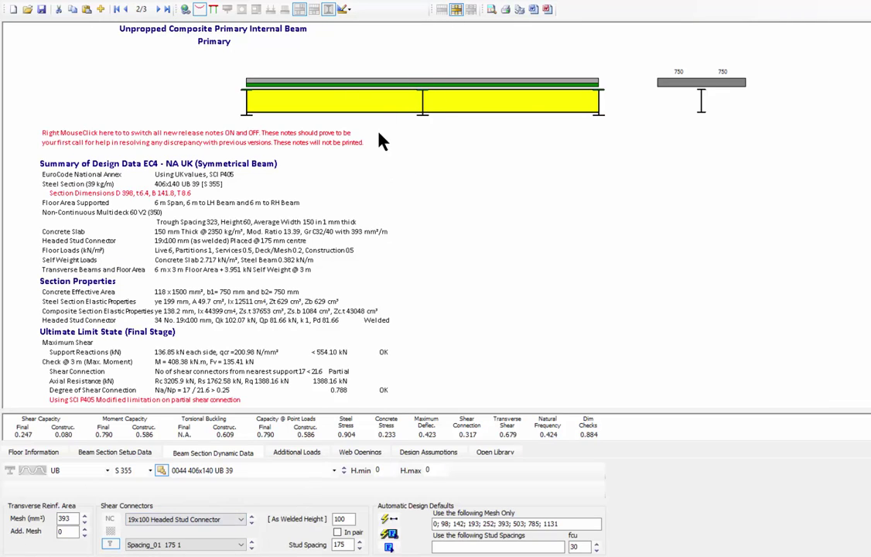
left_click(392, 523)
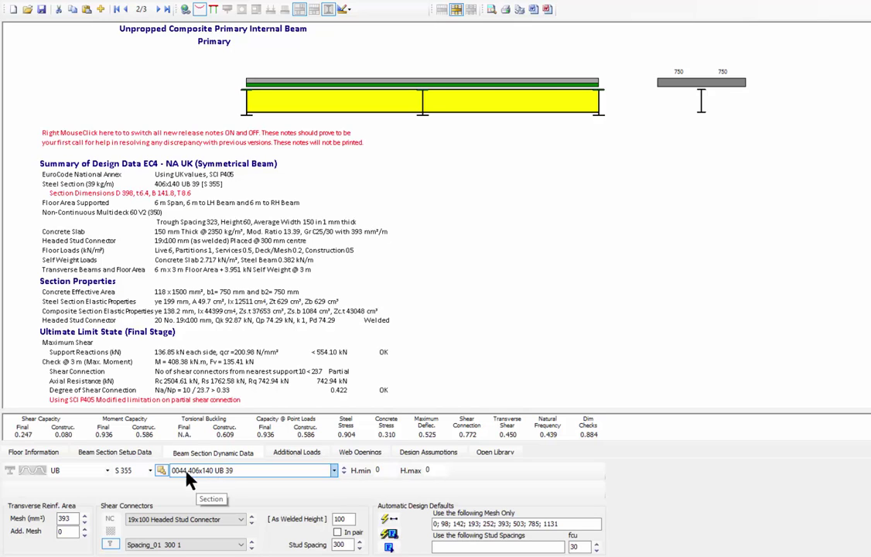
Switch to the third Primary beam brief and set its left-hand floor span to 0 m, making it an edge beam.
left_click(31, 455)
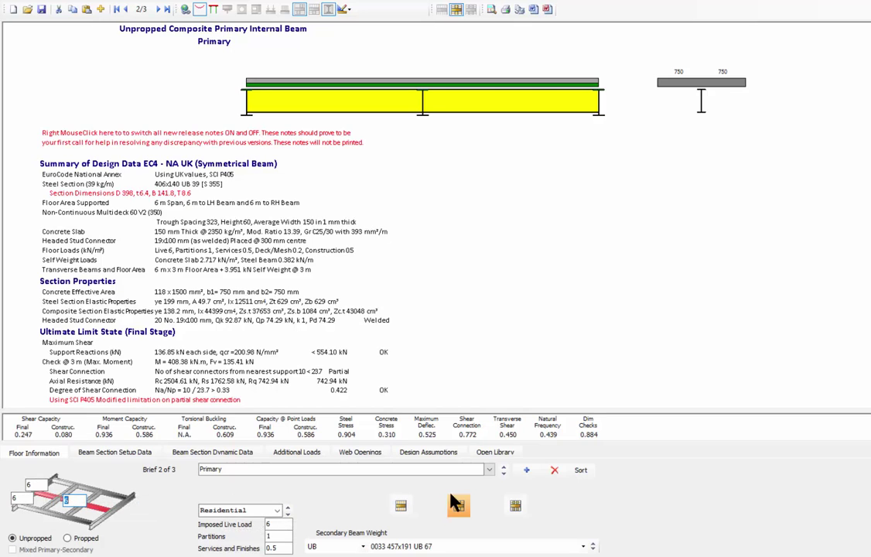
left_click(155, 9)
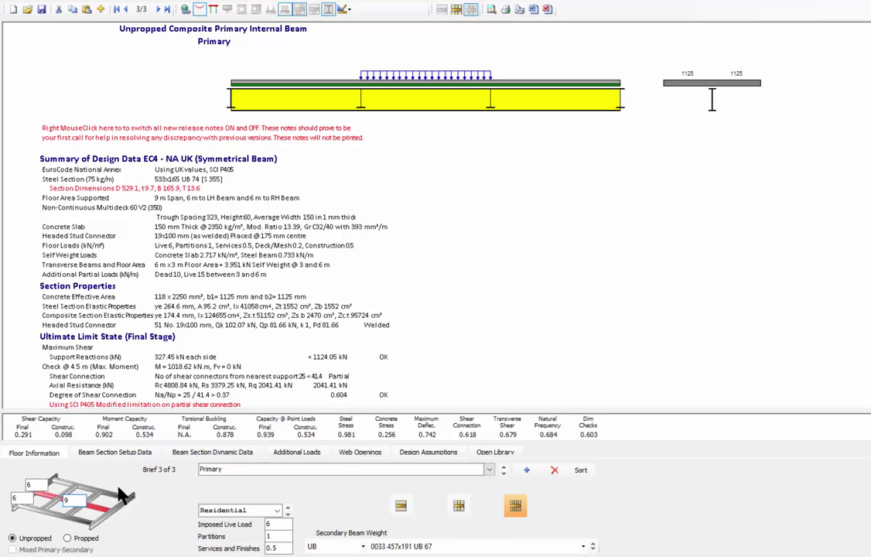
left_click(16, 497)
type("0")
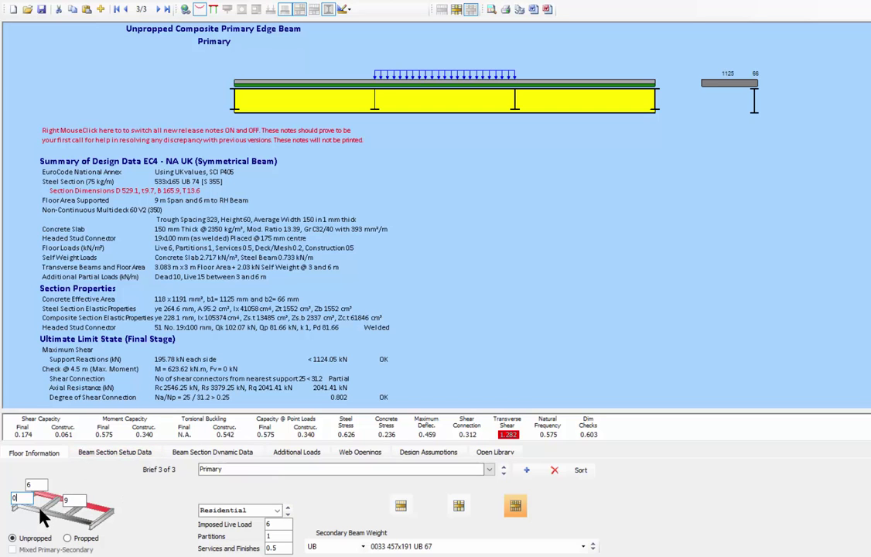
key("BackSpace")
type("6")
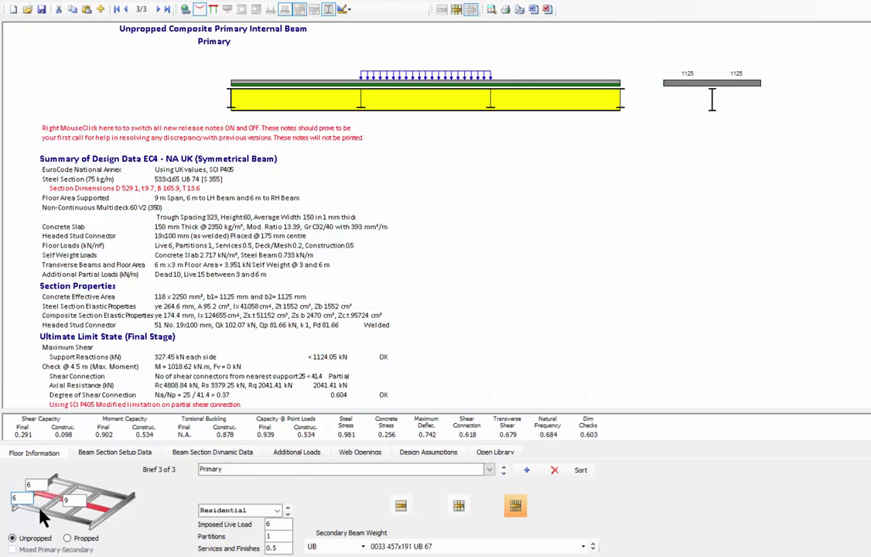
key("BackSpace")
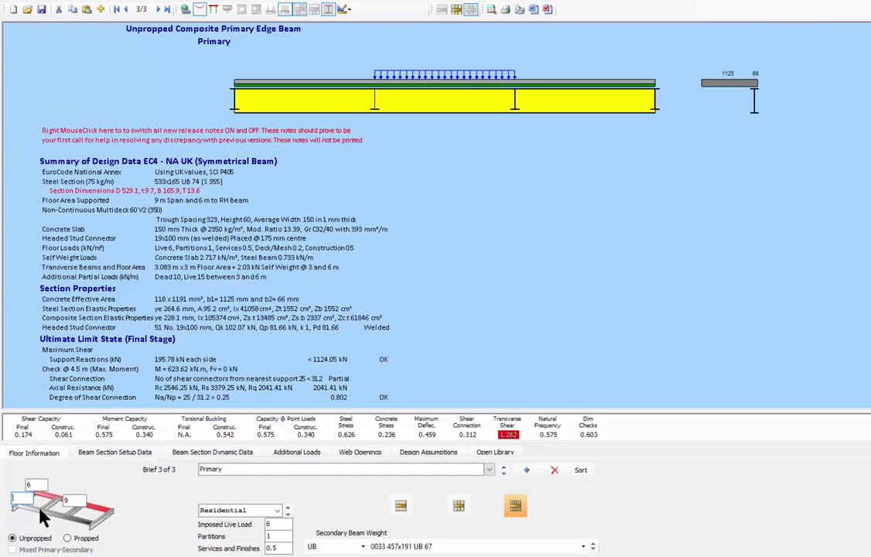
type("0")
Try a 785 mm² transverse reinforcement mesh on the primary edge beam and restore 393 mm².
left_click(113, 454)
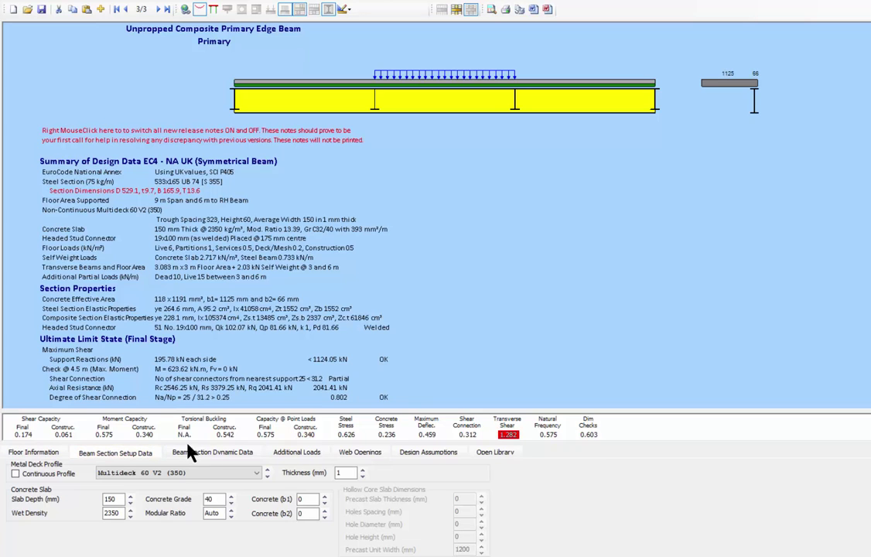
left_click(213, 453)
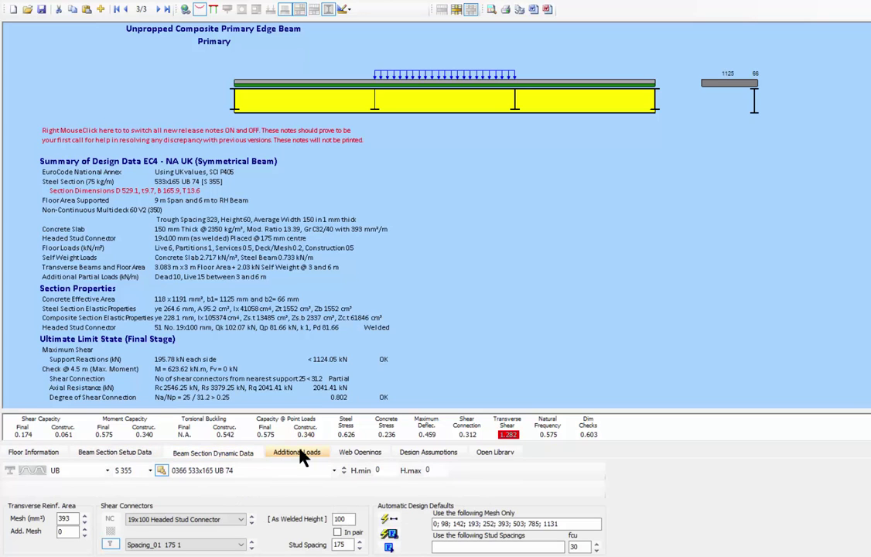
left_click(86, 517)
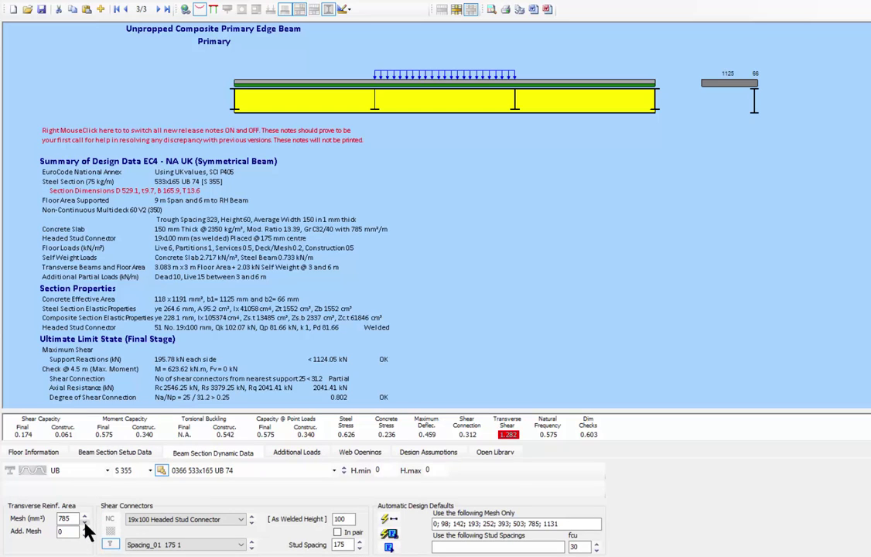
left_click(84, 525)
Increase the primary edge beam's shear stud spacing to 250 mm.
left_click(359, 541)
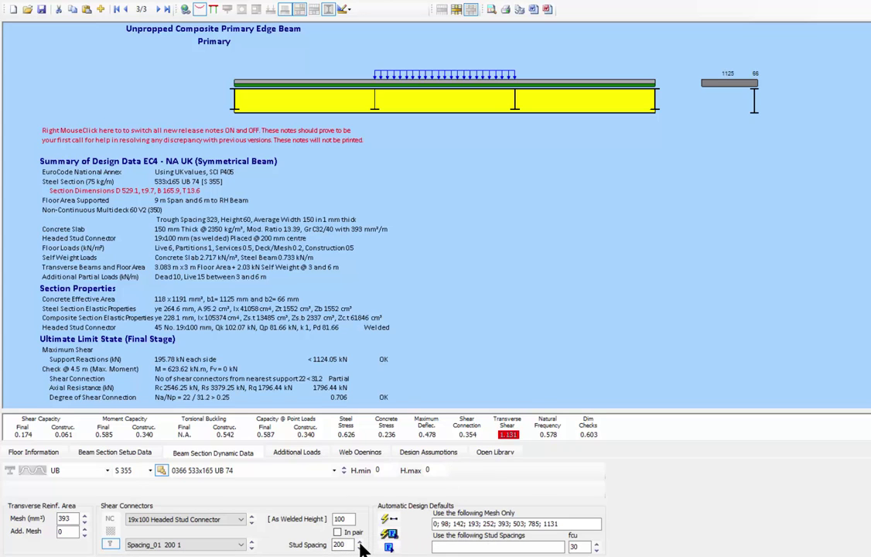
left_click(359, 541)
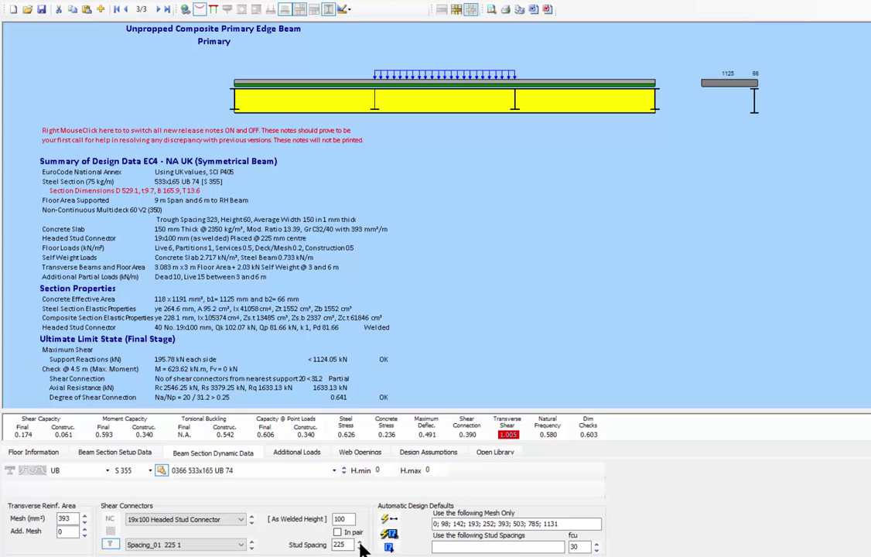
left_click(360, 541)
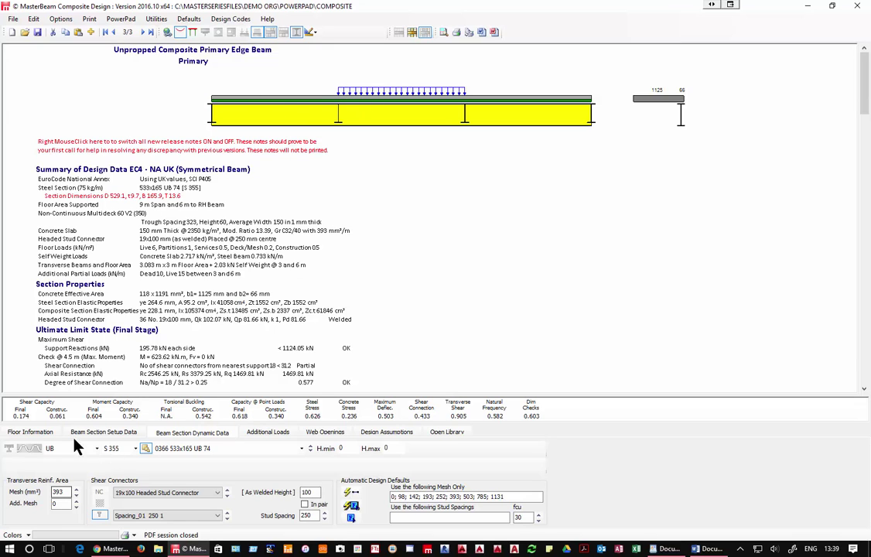
End the MasterBeam composite design session and open the MasterSeries Calculation Wizard.
left_click(857, 5)
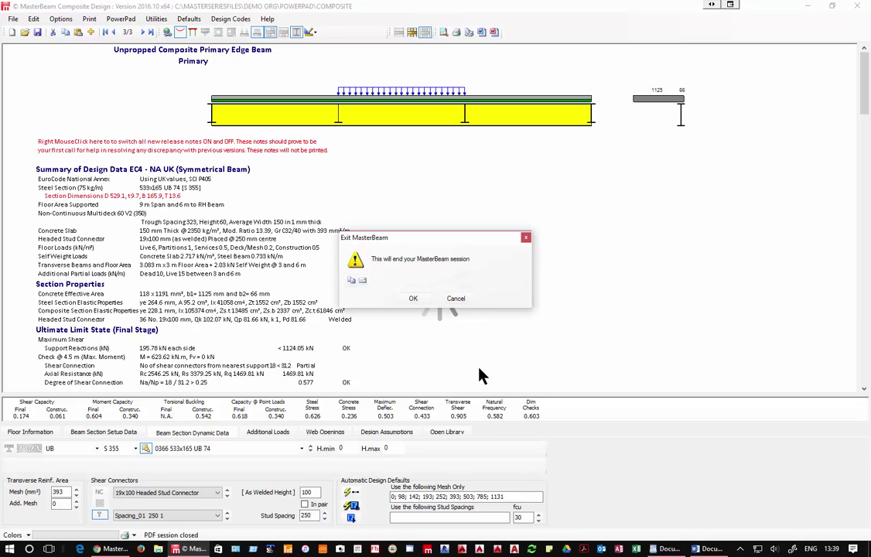
left_click(413, 299)
left_click(391, 298)
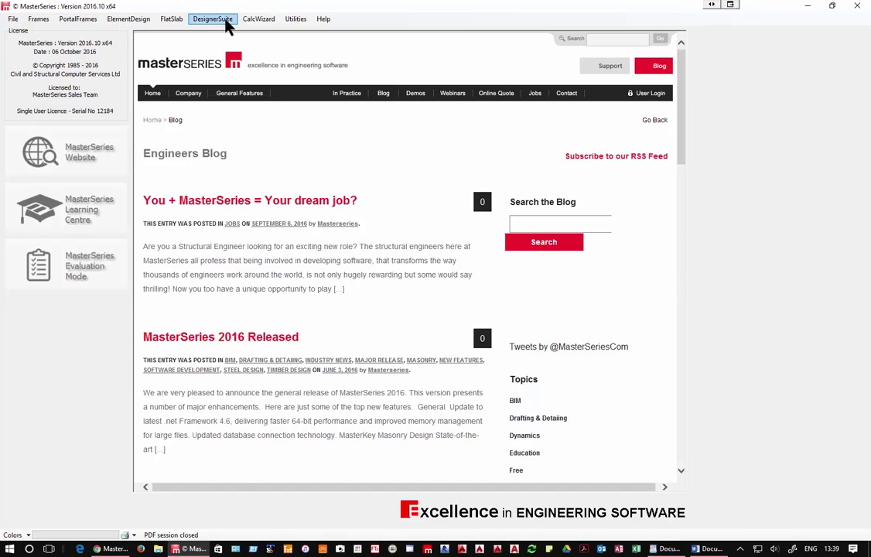
left_click(262, 20)
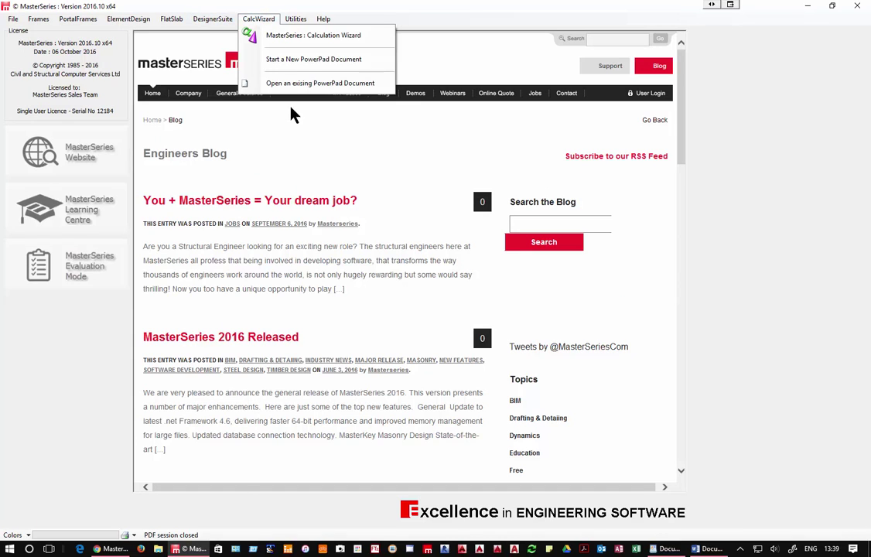
left_click(315, 37)
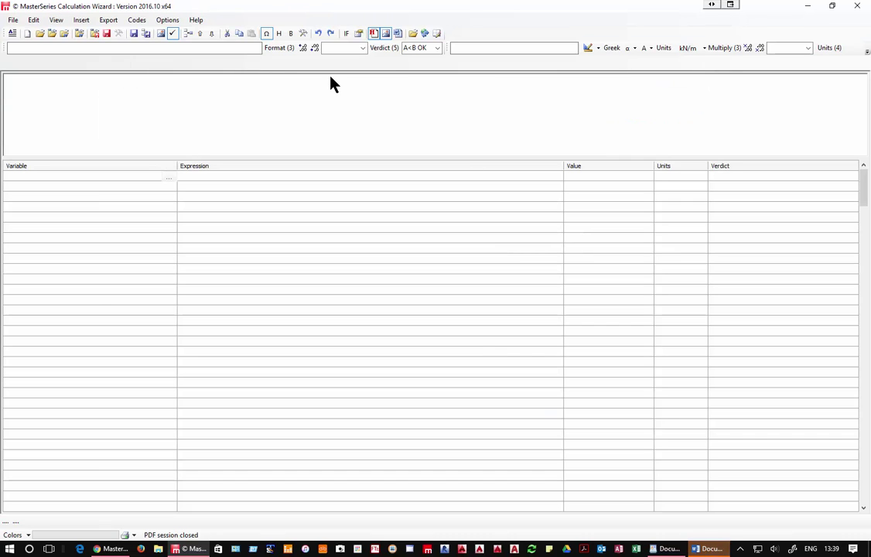
Import the Punching calculation from the Concrete Slabs category of the user's own calculation library.
left_click(40, 34)
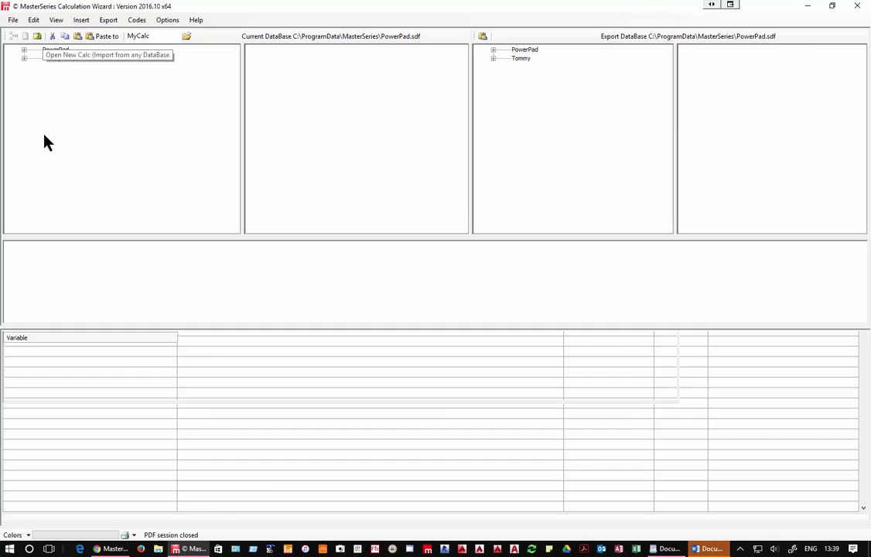
double_click(48, 60)
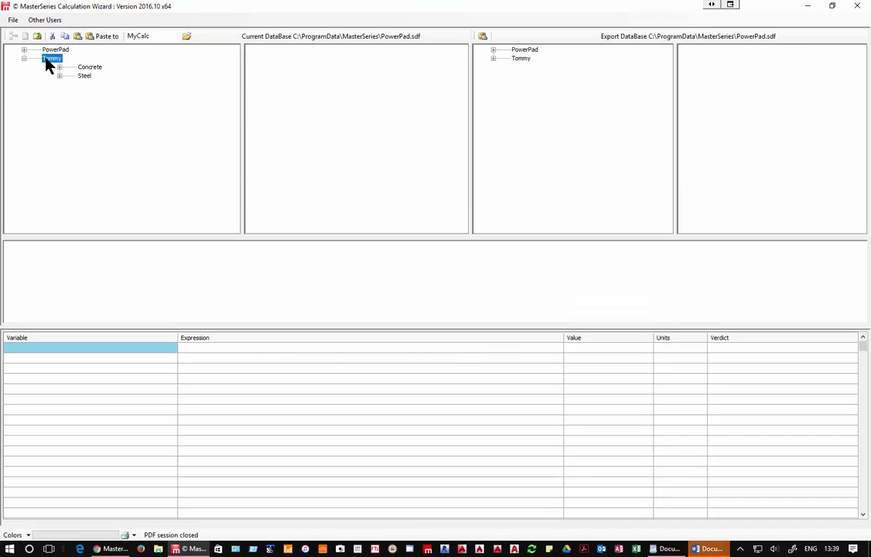
double_click(90, 68)
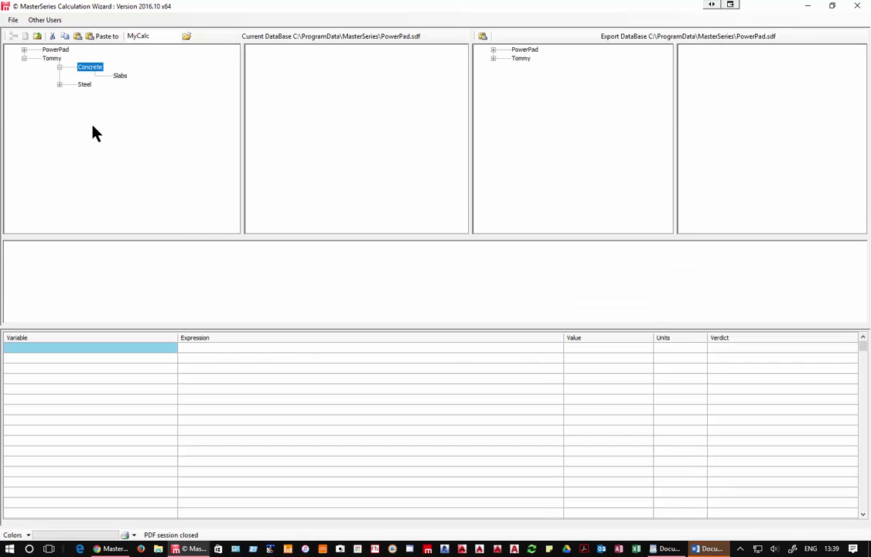
left_click(120, 76)
left_click(330, 58)
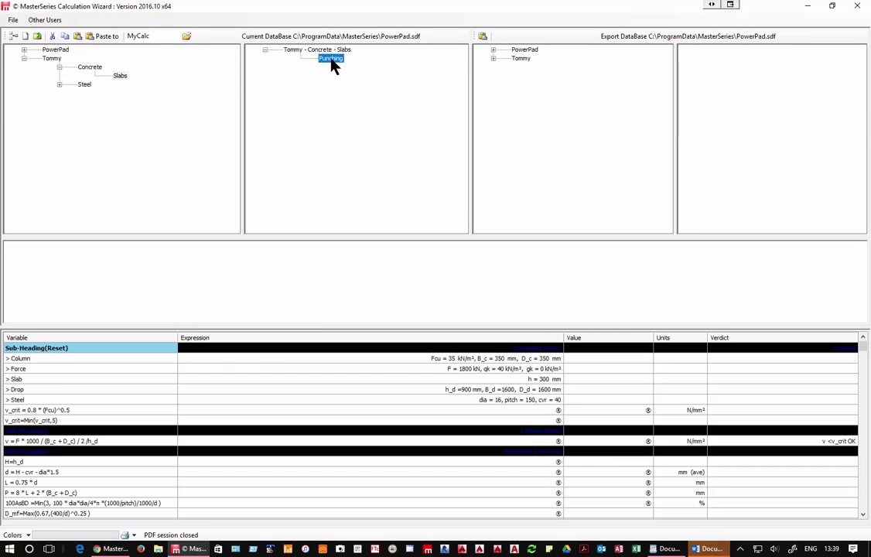
left_click(13, 35)
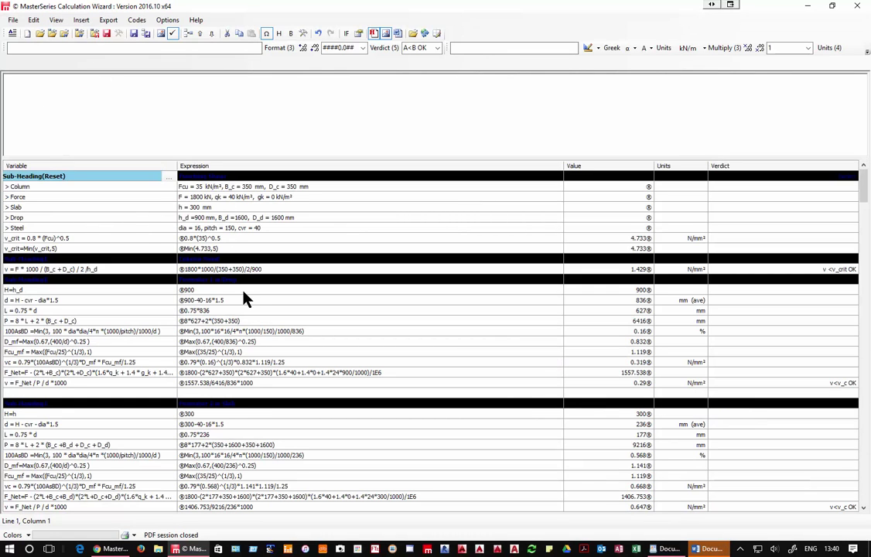
Try a force F of 2800 kN in the punching calculation and restore it to 1800 kN.
left_click(196, 201)
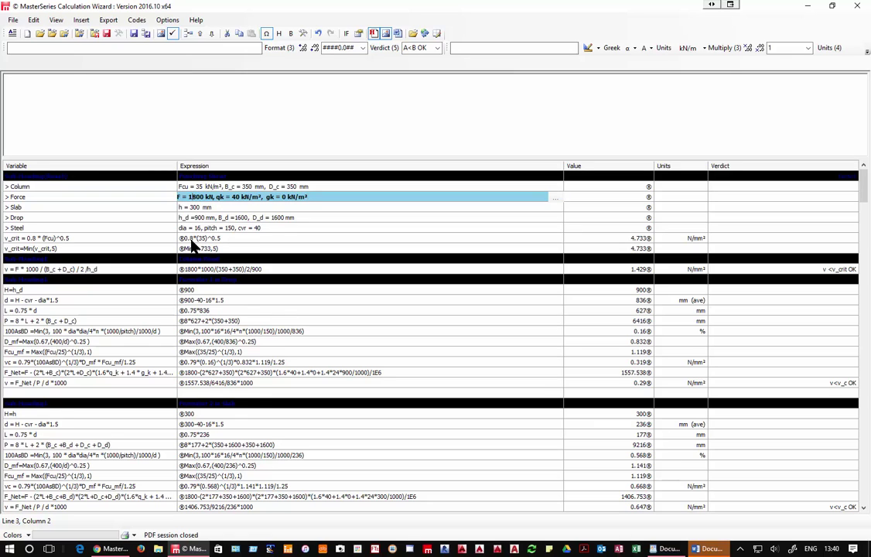
key("shift+Right")
type("2")
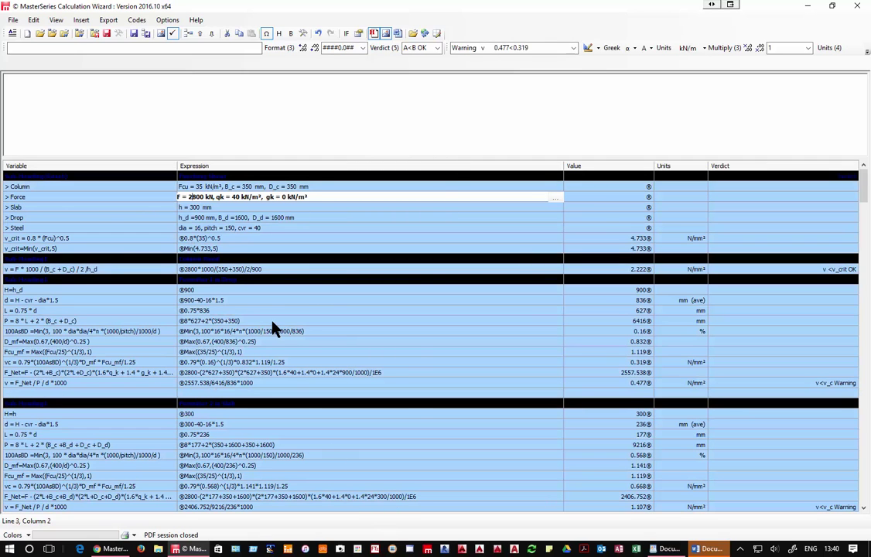
scroll(240, 278, "down", 1)
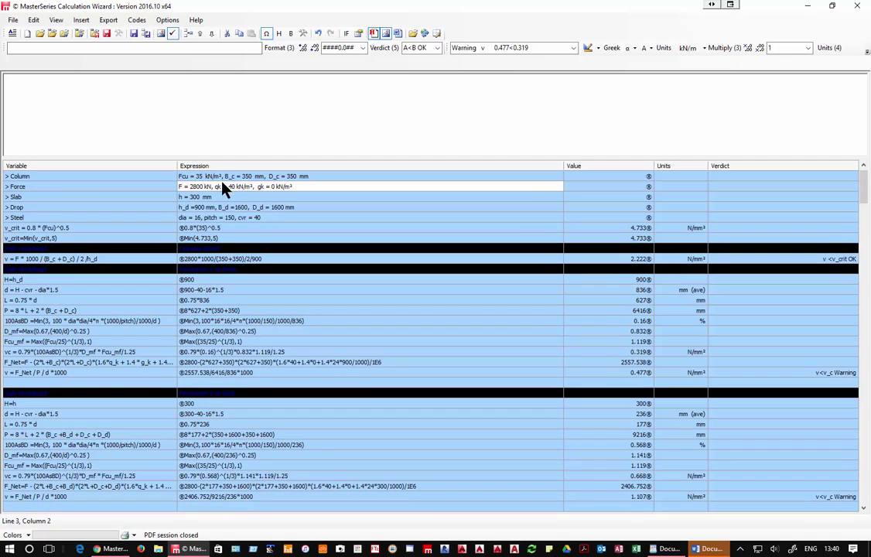
scroll(228, 202, "up", 1)
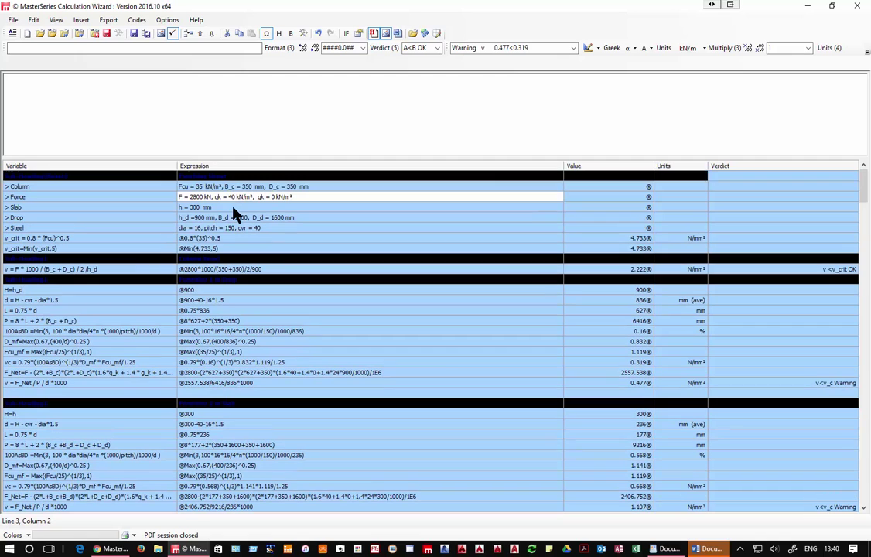
left_click(190, 188)
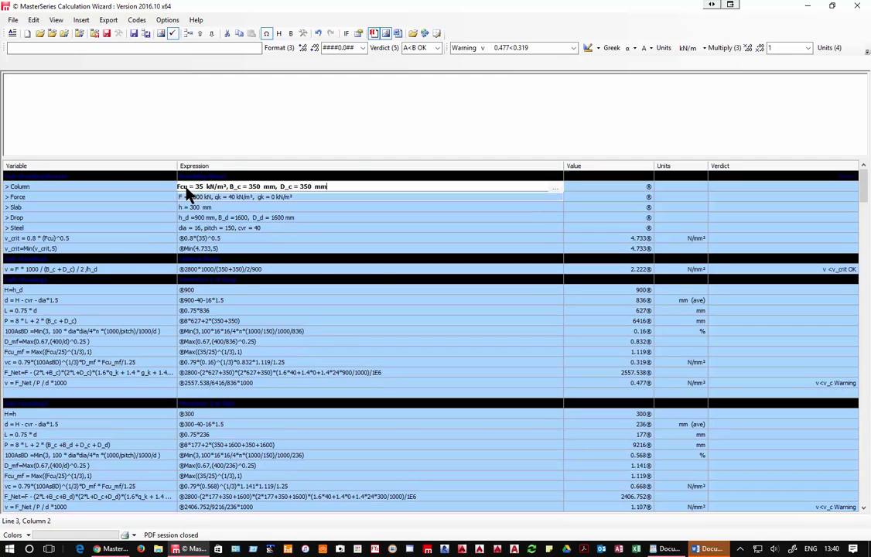
left_click(192, 197)
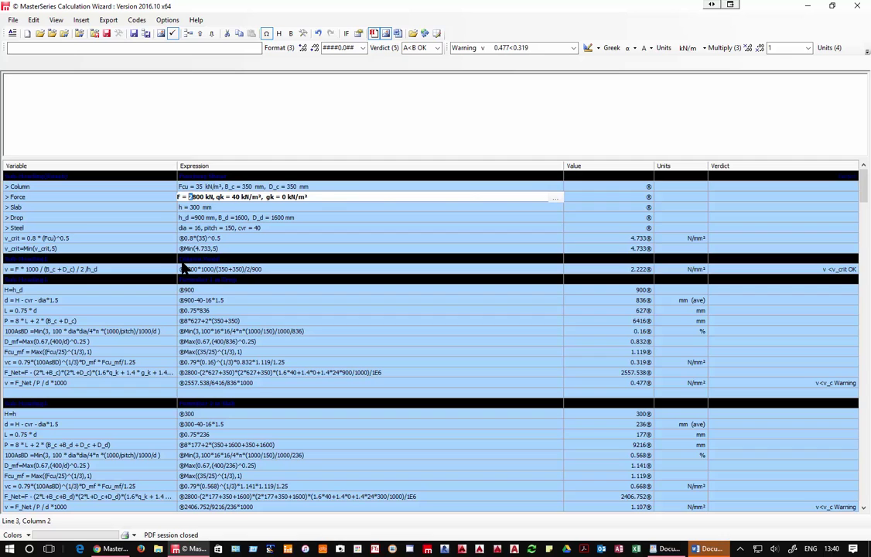
type("1")
key("Return")
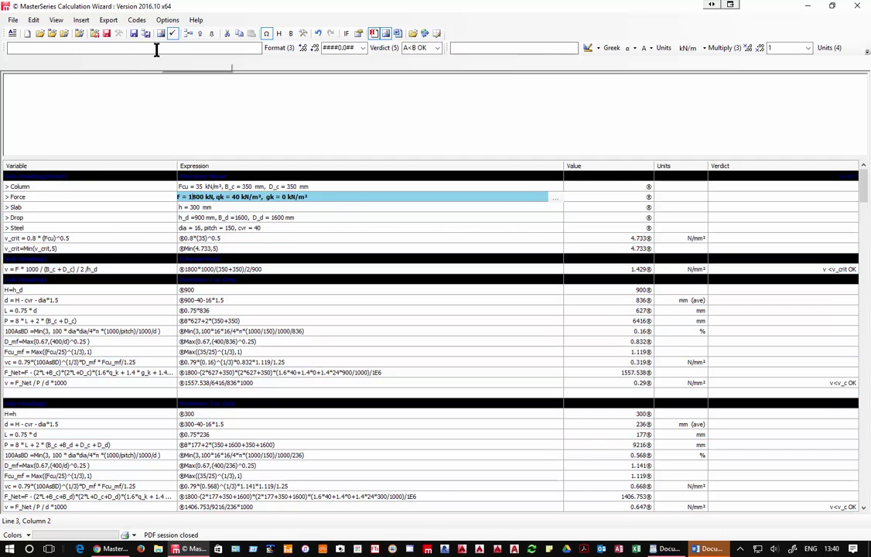
End the Calculation Wizard session and open the MasterBeam Concrete Beam Designer.
left_click(397, 35)
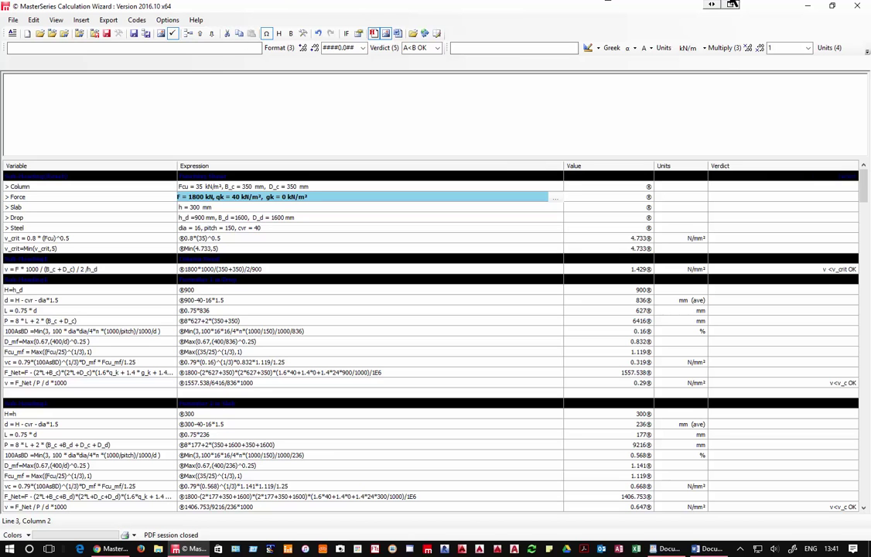
left_click(858, 6)
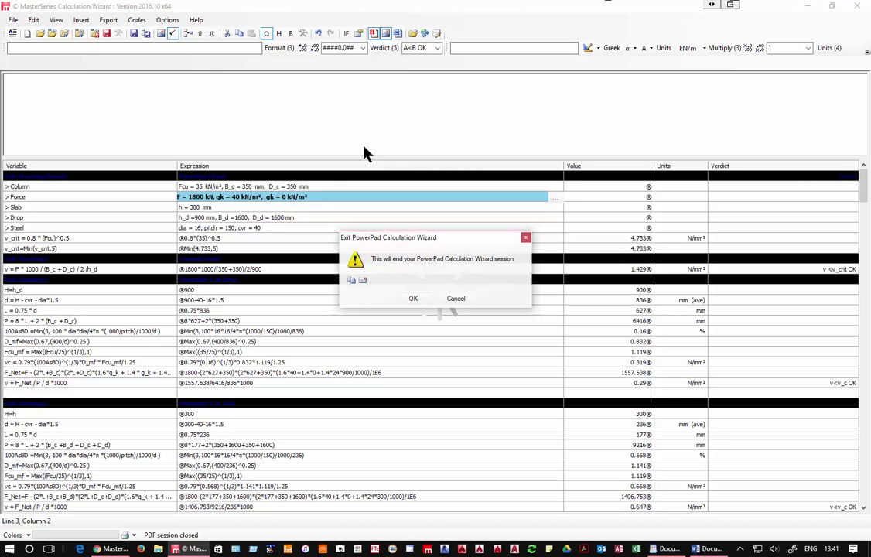
left_click(413, 302)
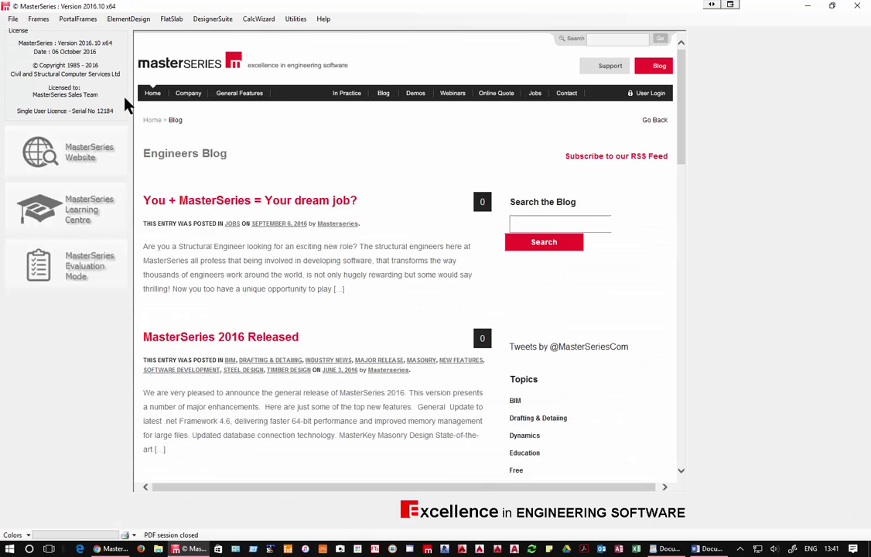
left_click(215, 21)
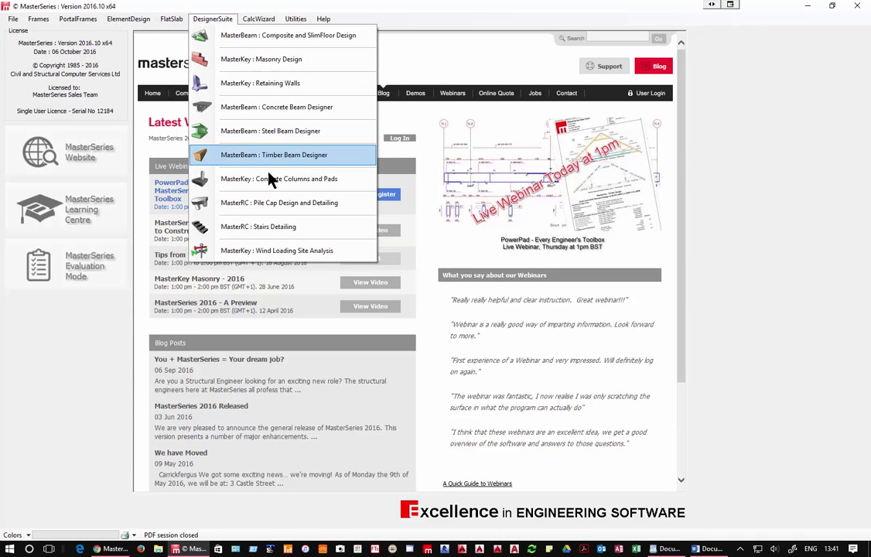
left_click(277, 110)
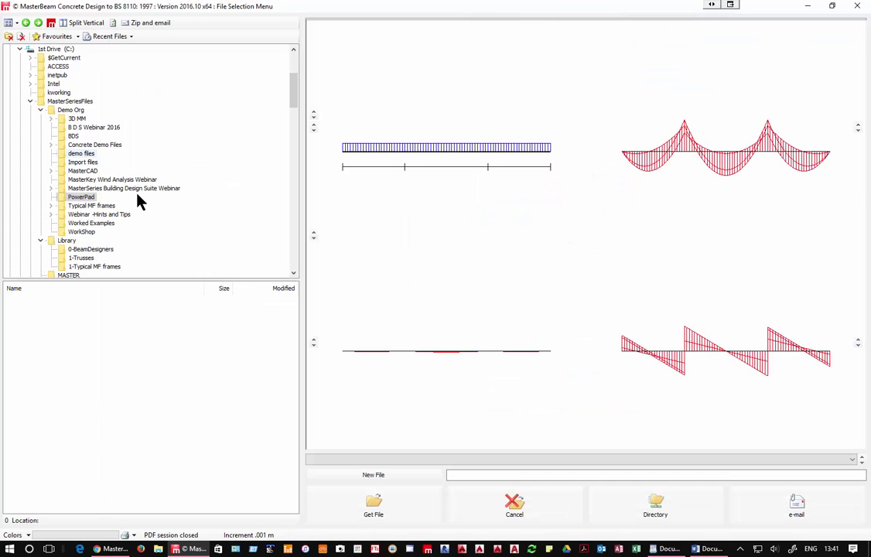
Create a new concrete beam file named rede in the PowerPad folder.
left_click(375, 503)
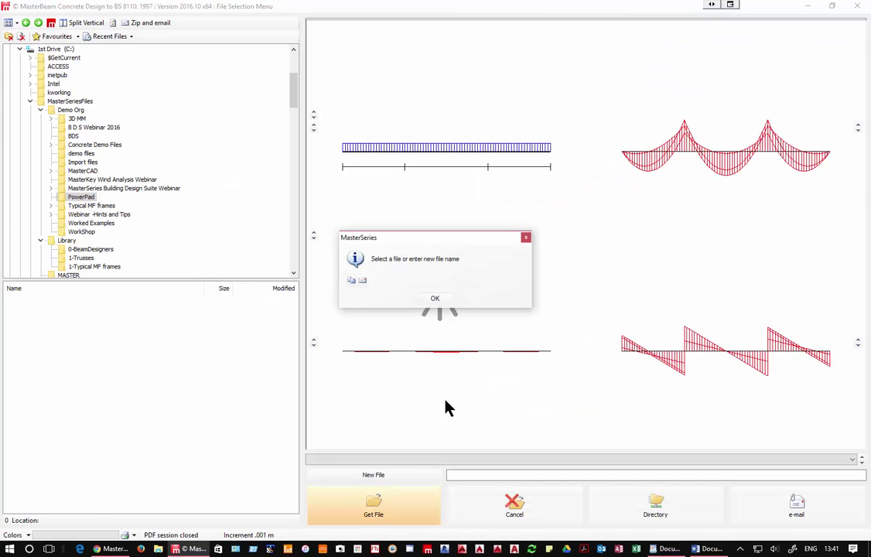
left_click(434, 302)
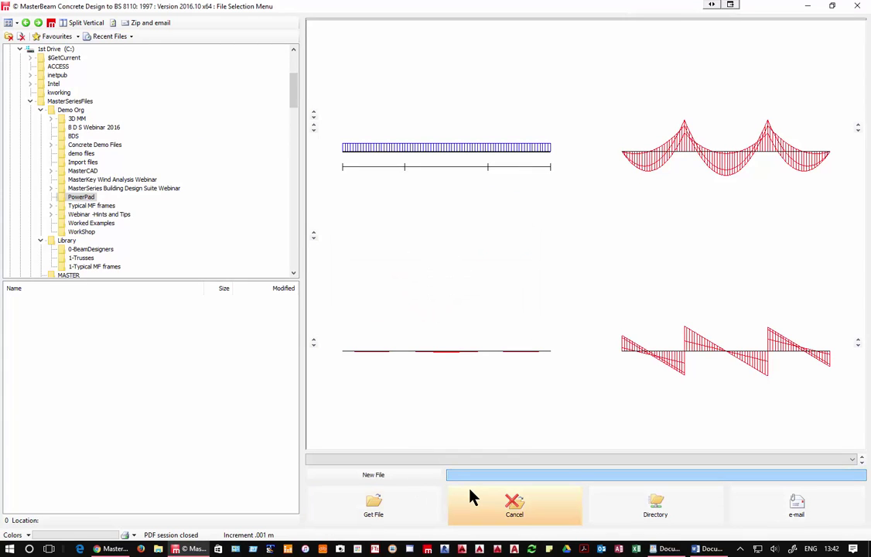
type("rede")
key("Return")
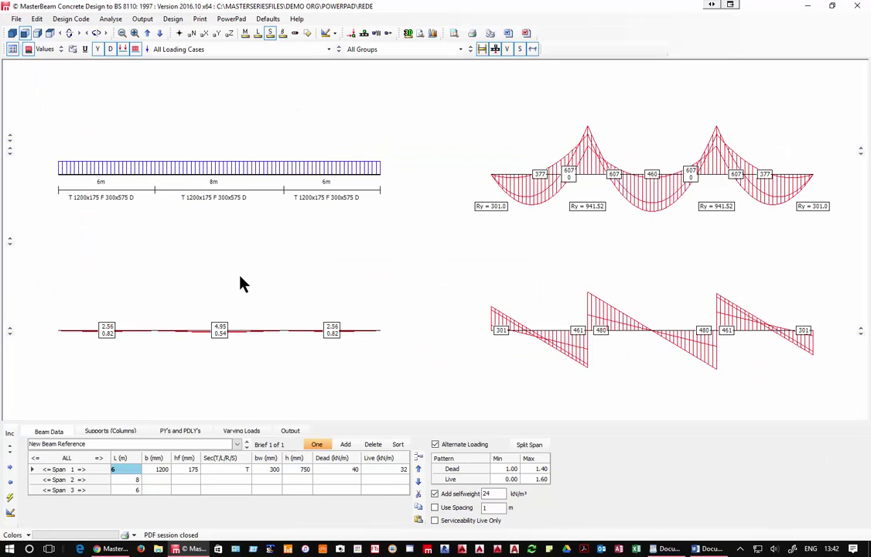
Set the length of span 2 to 5 m and span 3 to 1.6 m.
left_click(133, 480)
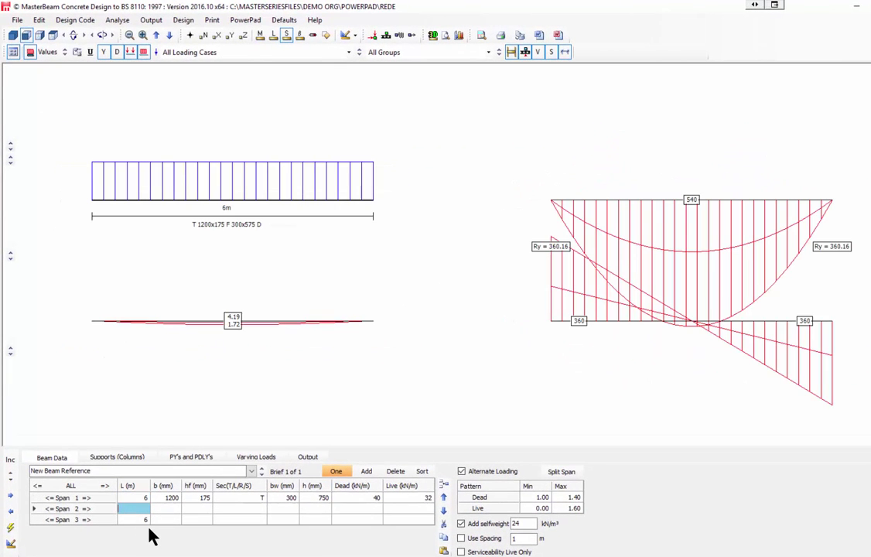
type("5")
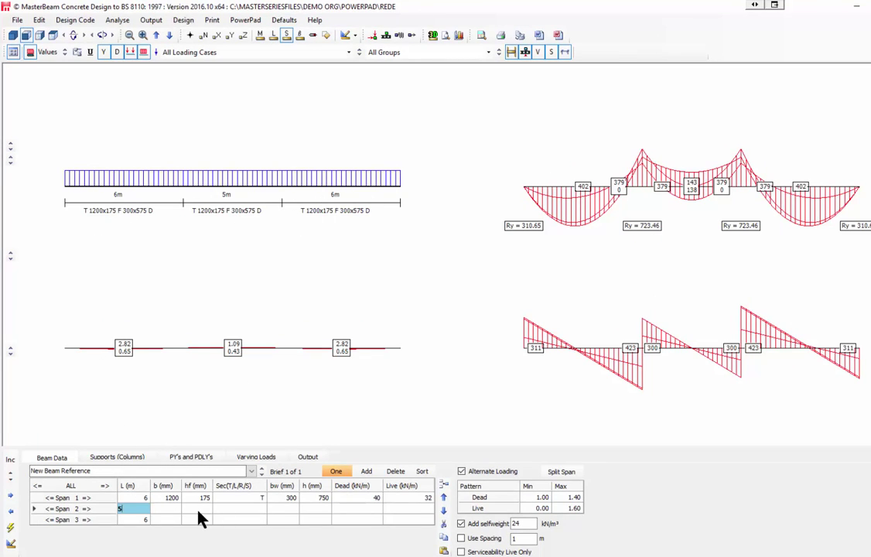
left_click(133, 520)
key("BackSpace")
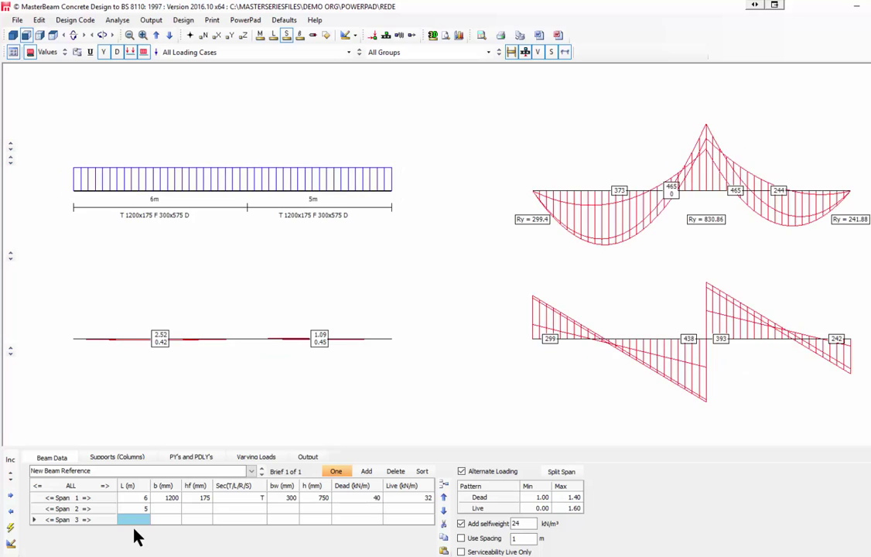
type("1.")
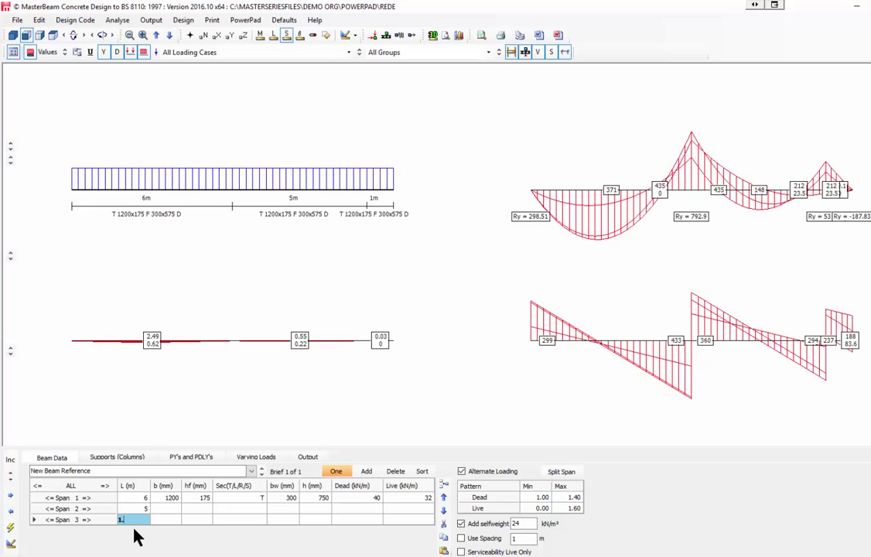
type("6")
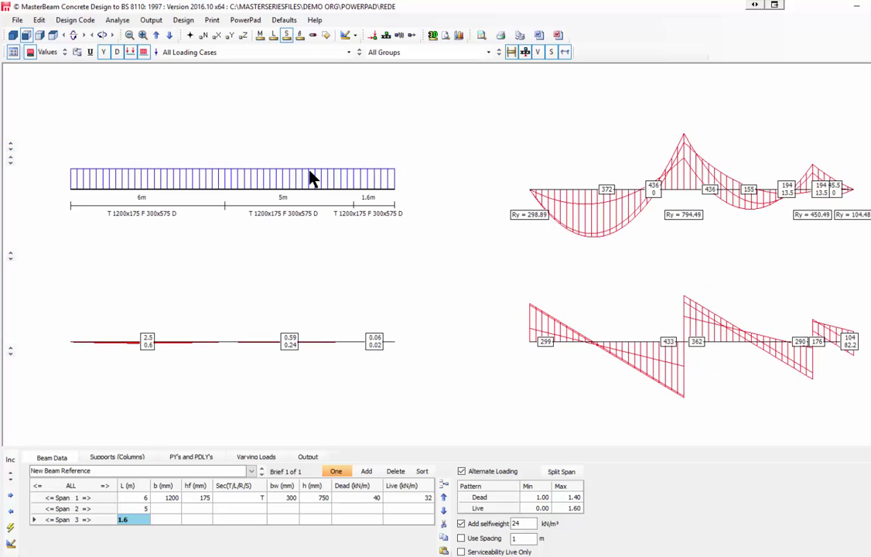
Make the last span of the beam a cantilever in the support settings and return to the beam data.
left_click(118, 459)
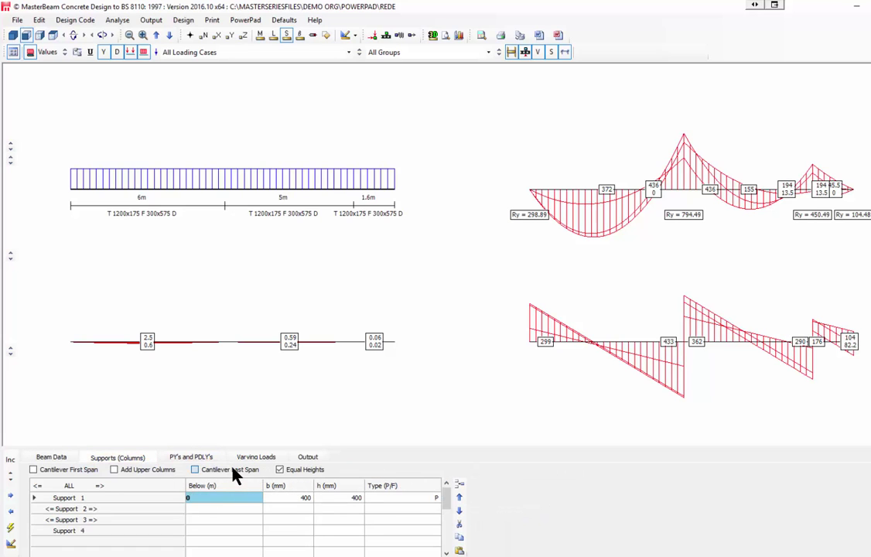
left_click(232, 469)
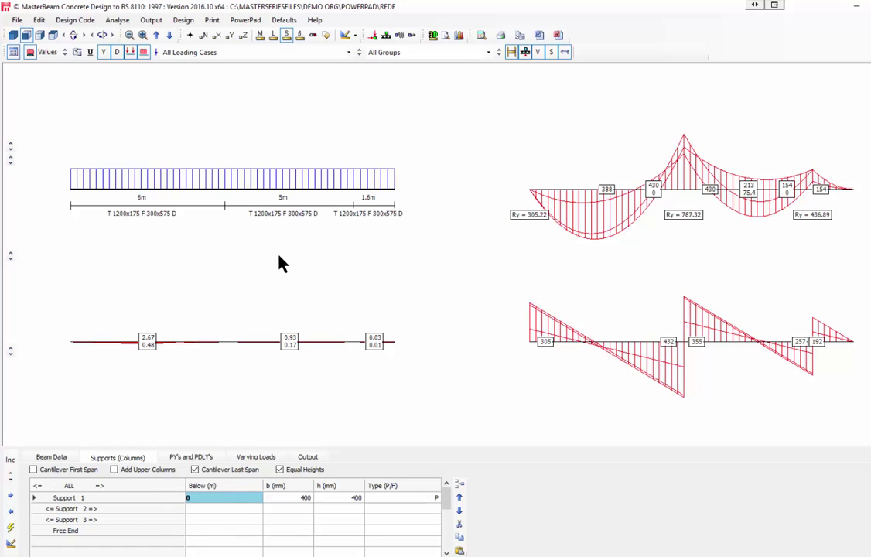
left_click(54, 458)
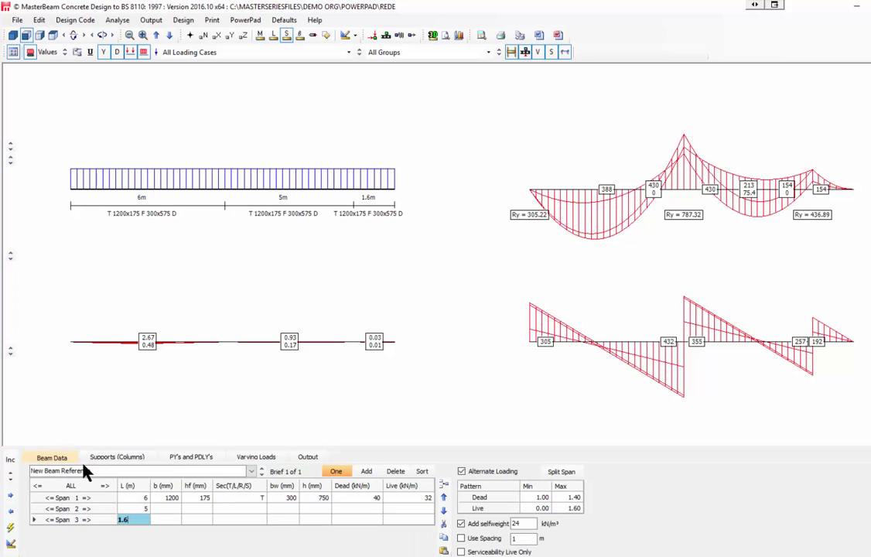
Give span 3 its own loads of 25 kN/m dead and 10 kN/m live.
left_click(368, 519)
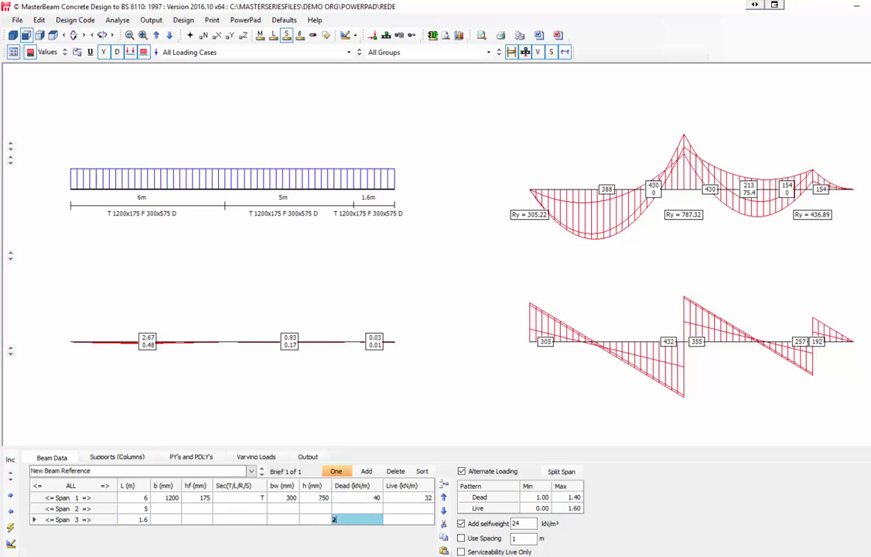
type("25")
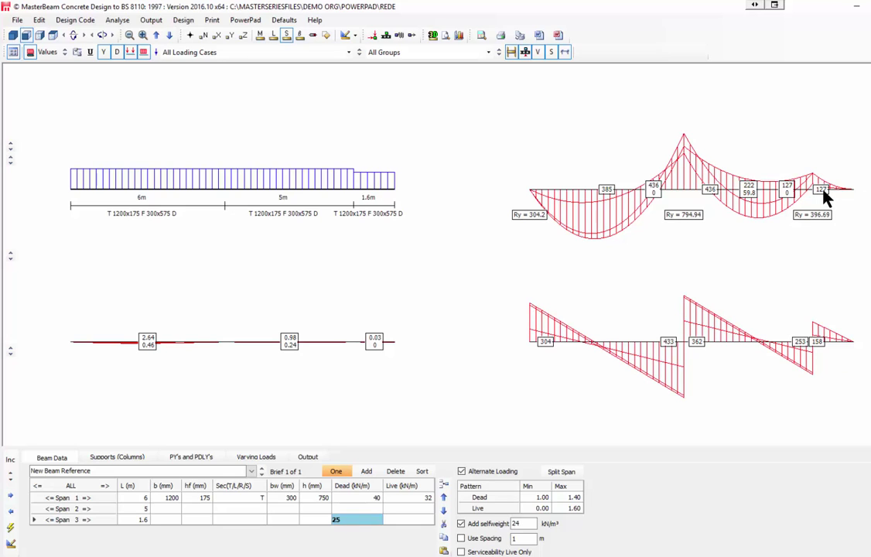
left_click(418, 521)
type("1")
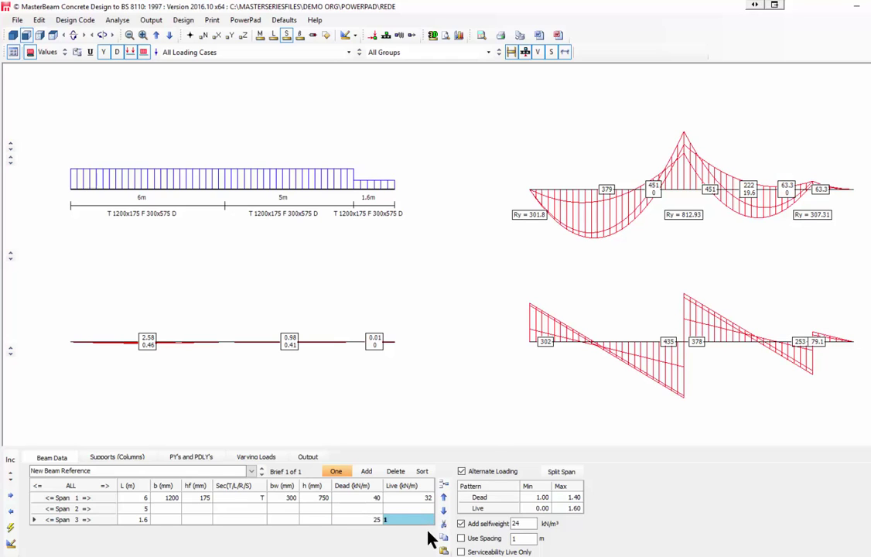
type("0")
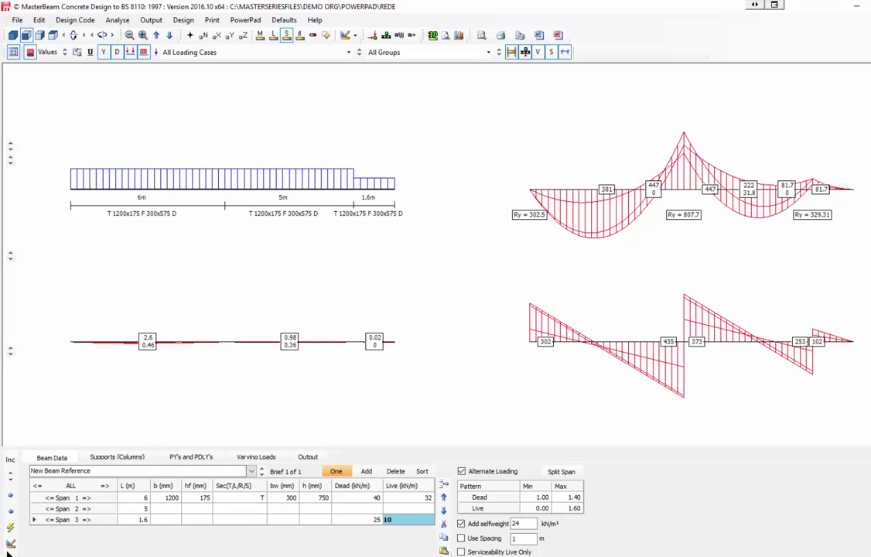
Run the Concrete Design with the default basic data and review the reinforcement of the second and first spans.
left_click(183, 21)
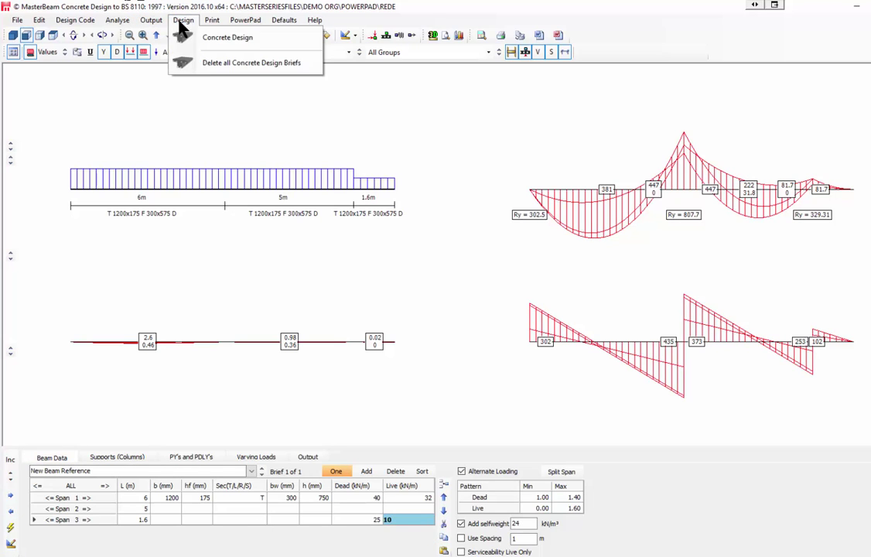
left_click(223, 39)
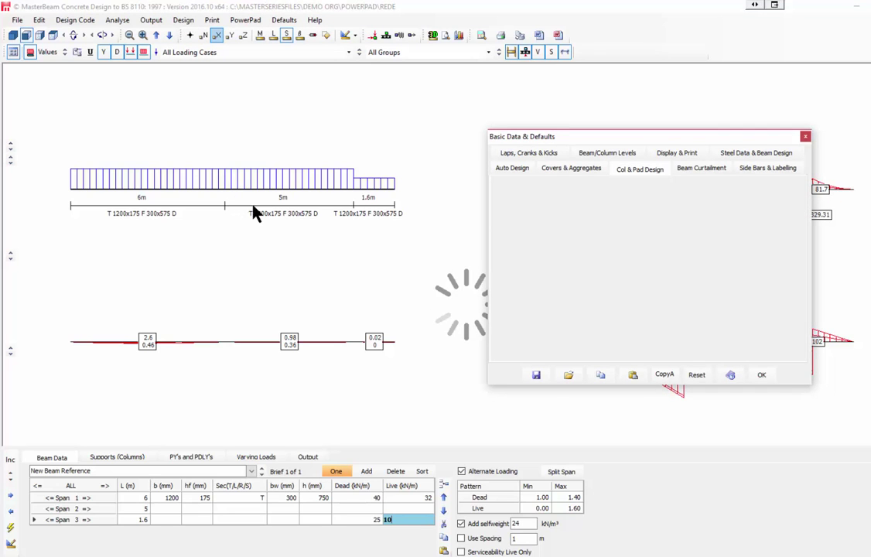
left_click(762, 377)
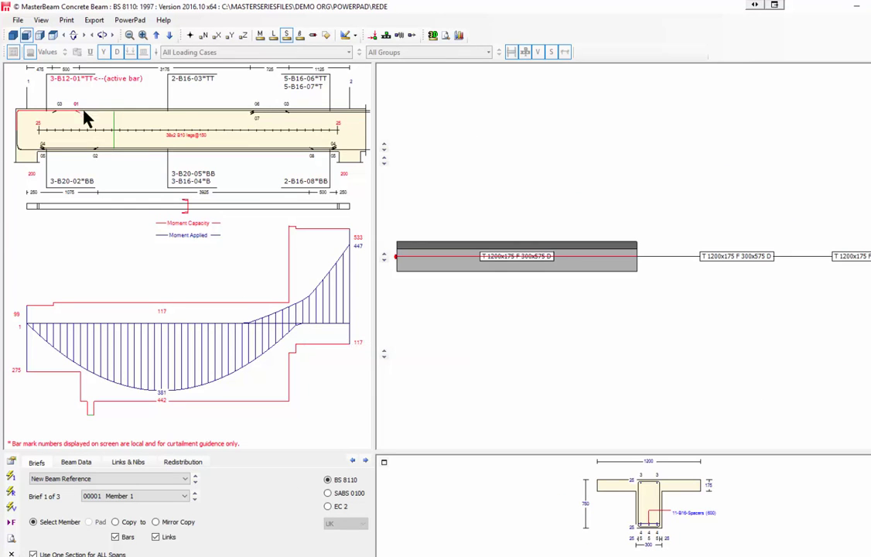
left_click(667, 257)
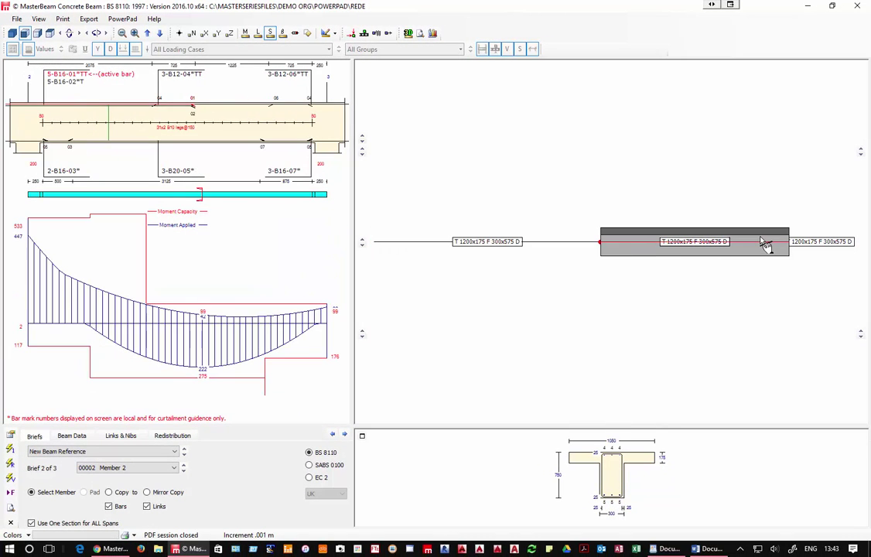
left_click(476, 236)
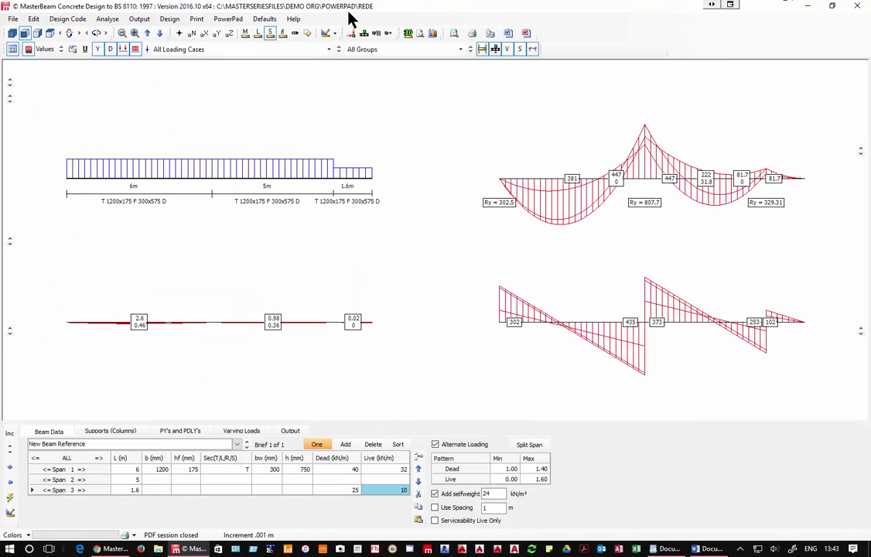
End the MasterBeam Concrete session and save the REDE data file.
left_click(860, 6)
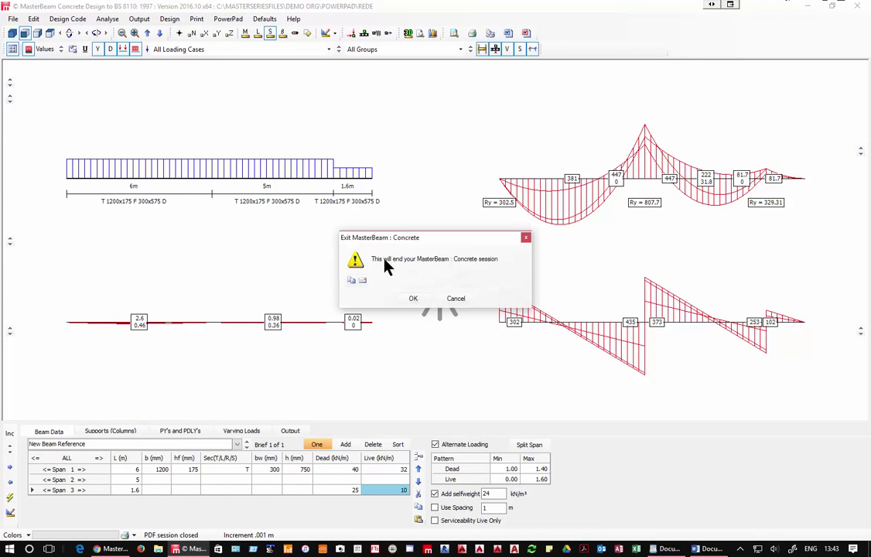
left_click(413, 297)
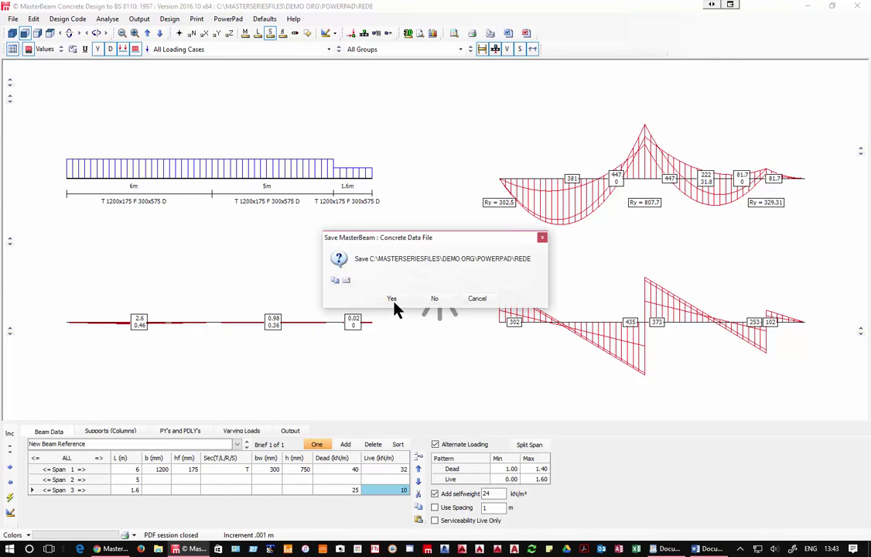
left_click(393, 300)
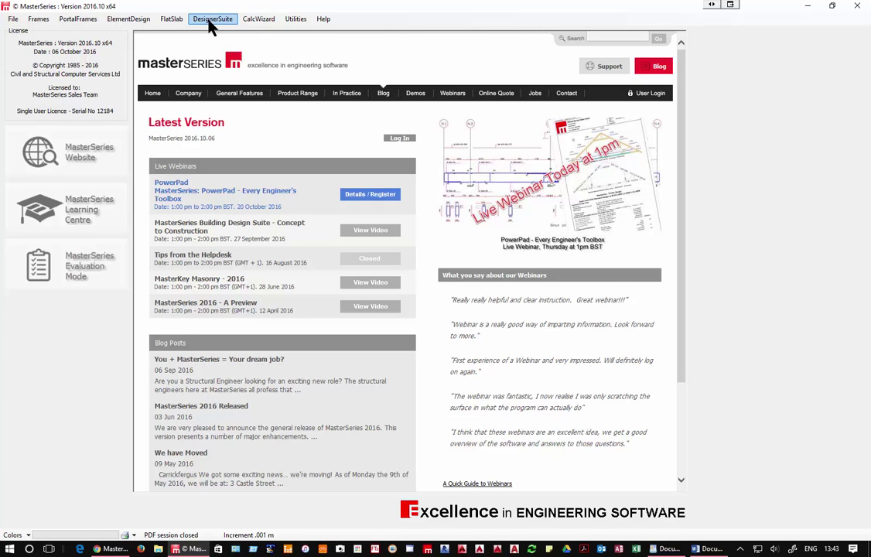
Open the MasterKey Concrete Slabs module and create a new file named Slabs in the PowerPad folder.
left_click(211, 27)
left_click(128, 21)
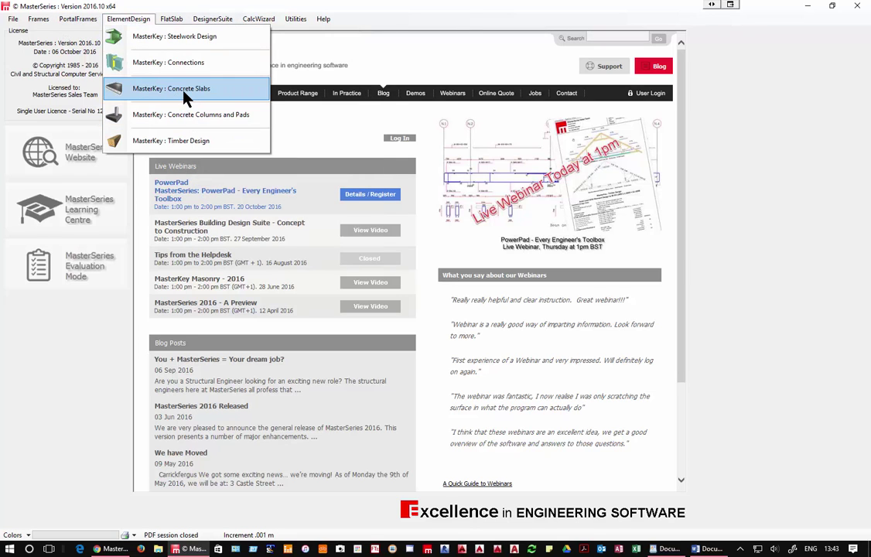
left_click(186, 89)
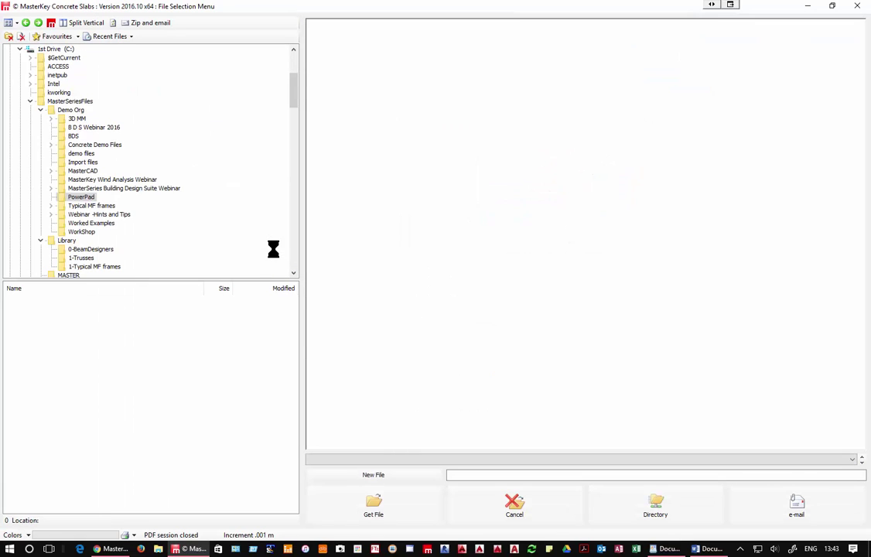
left_click(398, 477)
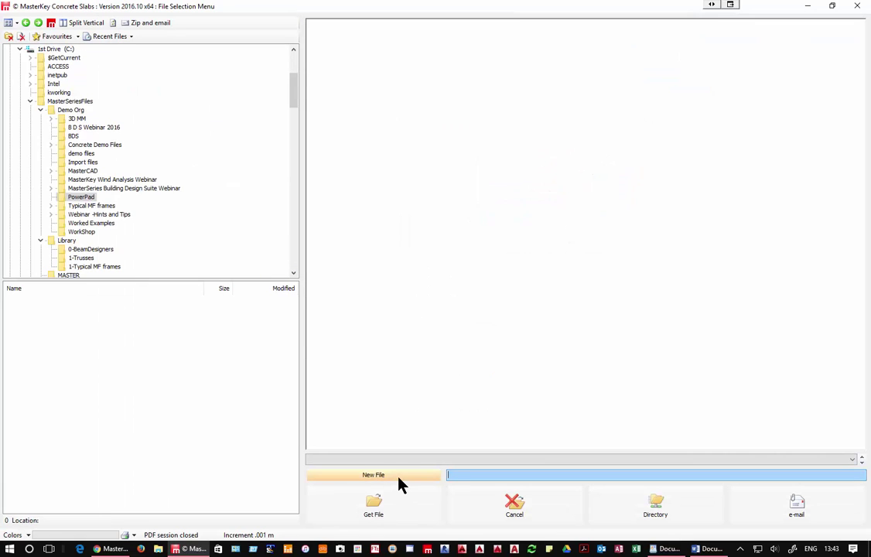
type("Slab")
key("Return")
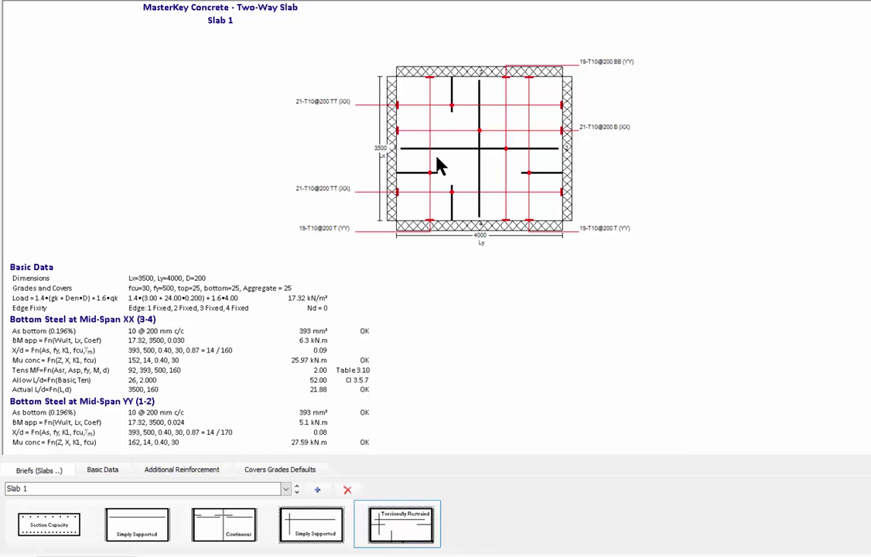
Try the simply supported two-way and continuous one-way types for Slab 1, and settle on simply supported one-way.
left_click(314, 525)
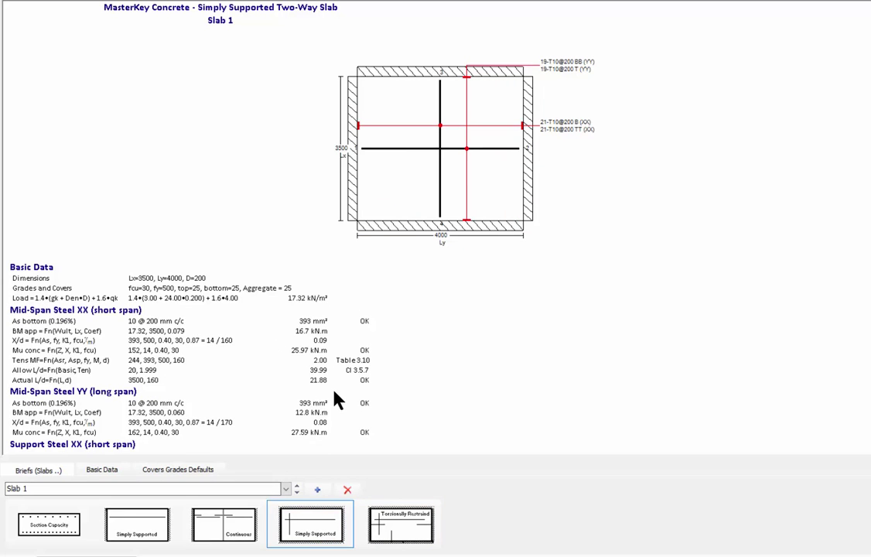
left_click(240, 525)
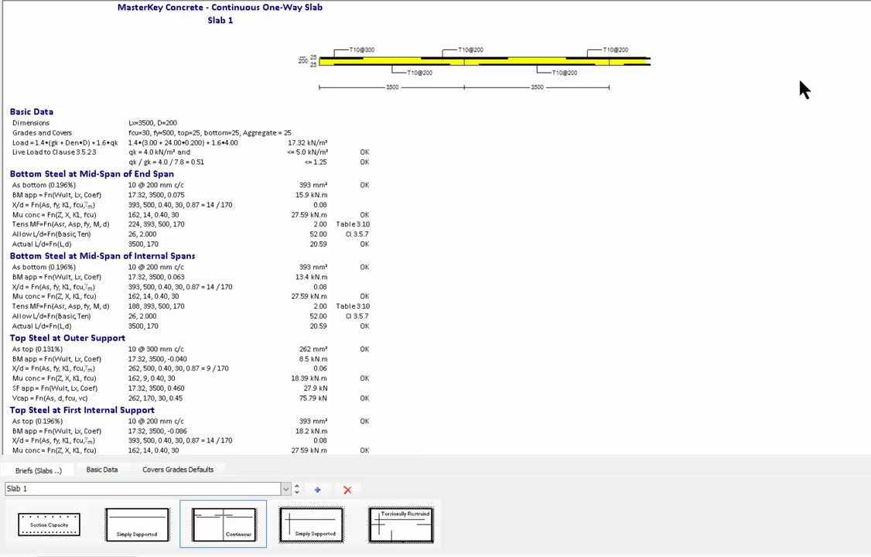
left_click(103, 470)
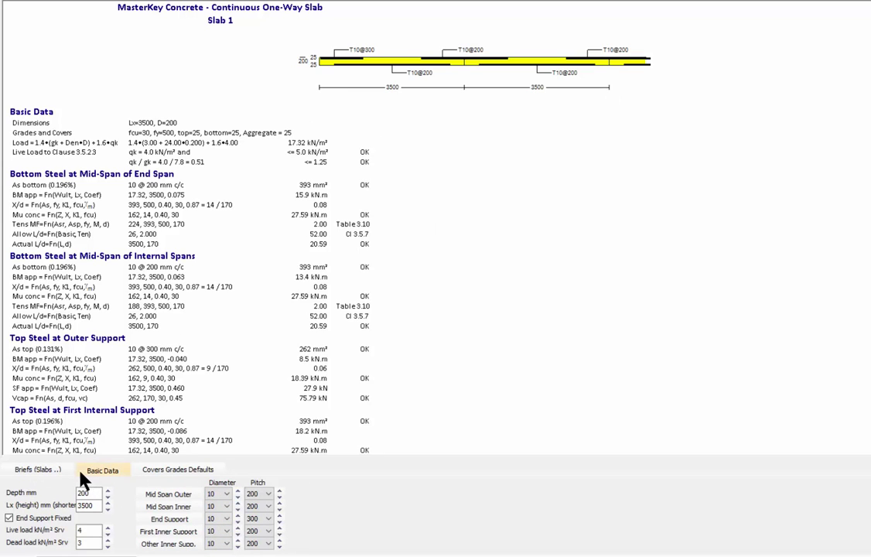
left_click(47, 473)
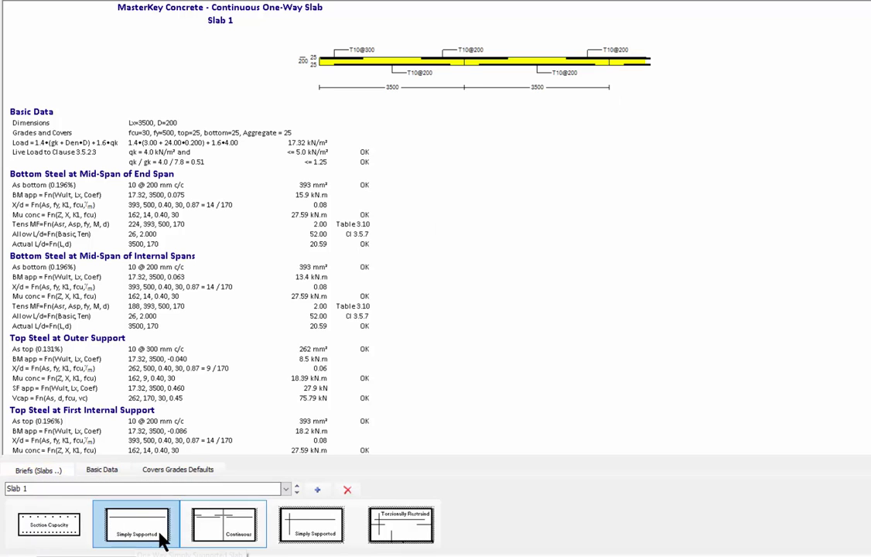
left_click(120, 528)
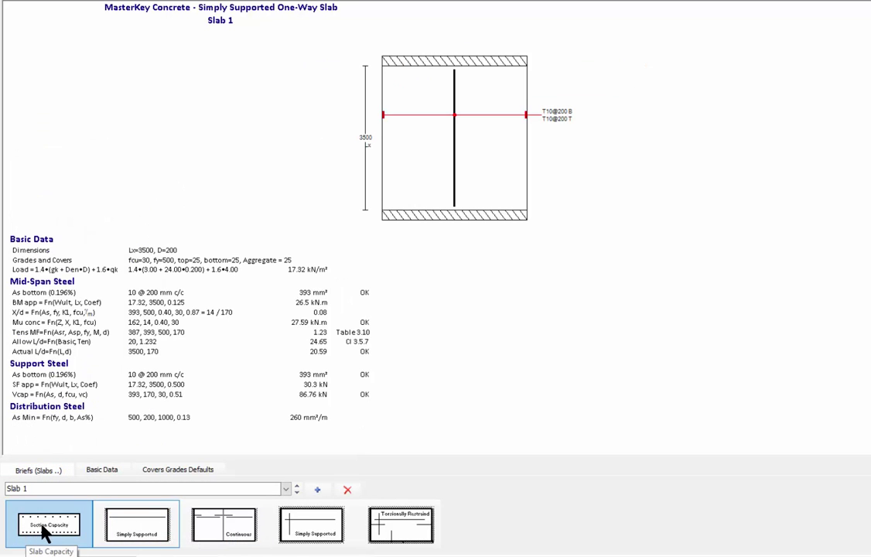
Set the one-way slab's depth to 155 mm and its dead load to 1 kN/m².
left_click(105, 470)
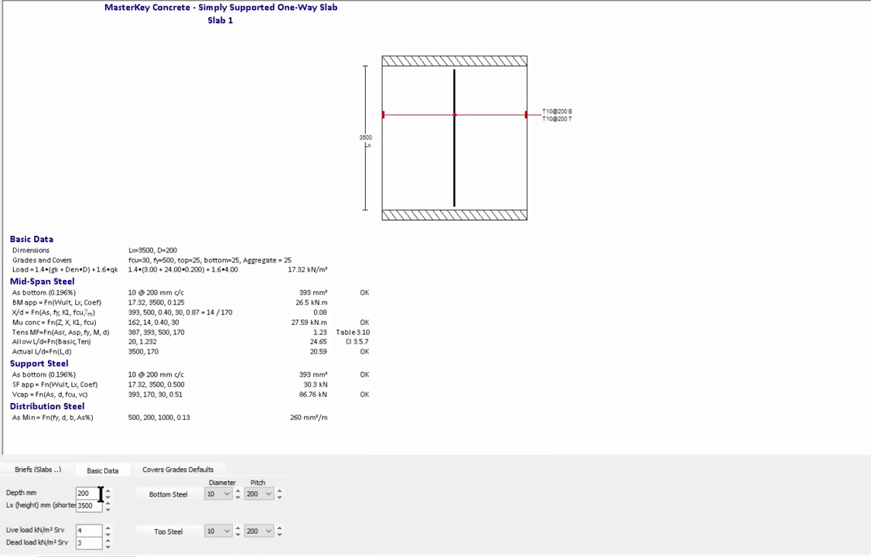
left_click_drag(89, 493, 39, 495)
type("155")
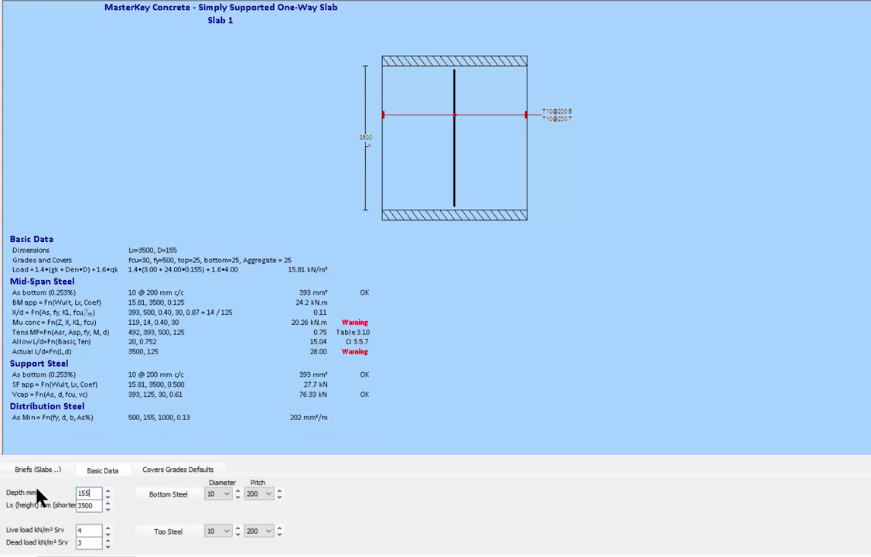
left_click(81, 505)
left_click_drag(88, 544, 72, 546)
type("1")
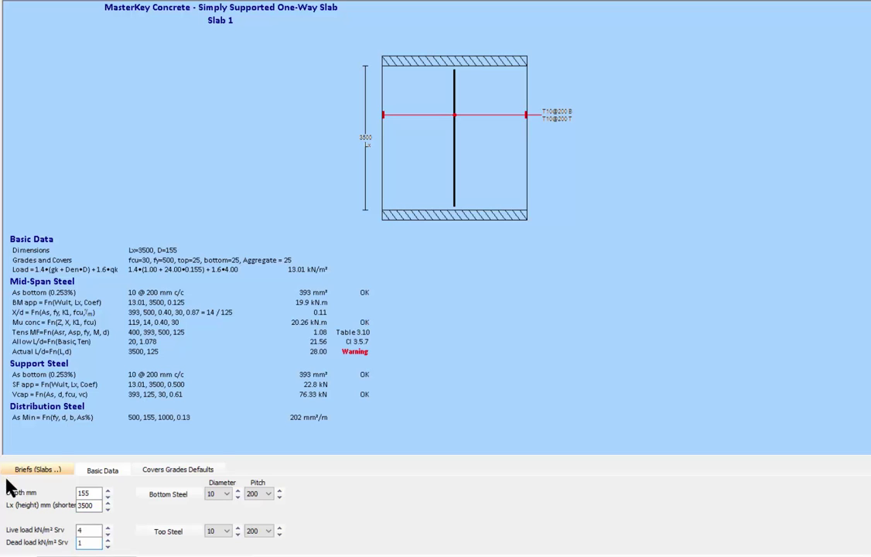
Set the slab's bottom steel bar diameter to 12 mm.
left_click(238, 495)
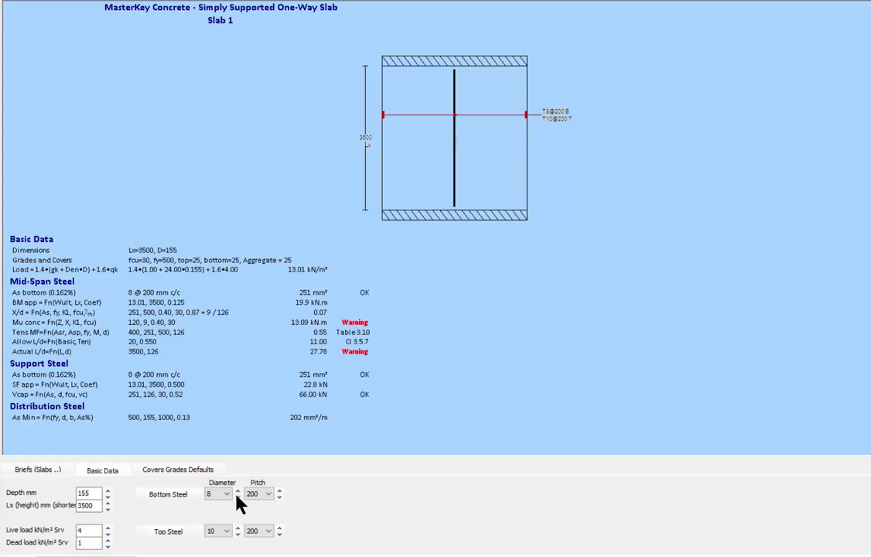
left_click(237, 495)
left_click(238, 495)
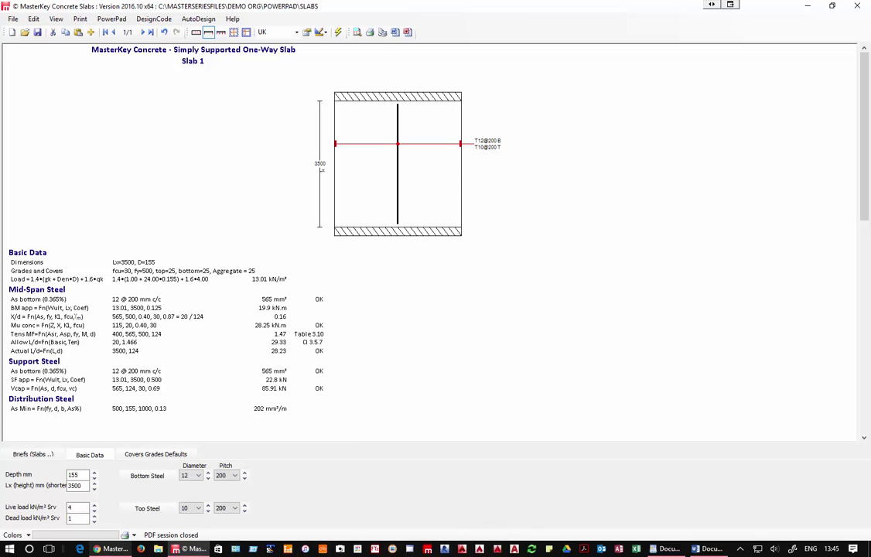
Switch to the MasterSeries PowerPad presentation on Prezi in Chrome.
left_click(112, 549)
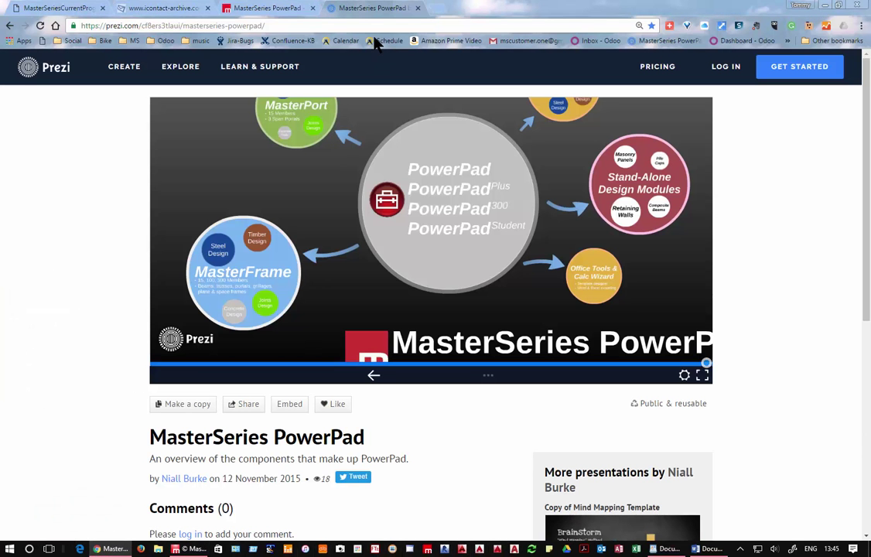
Switch to the MasterSeriesCurrentPrograms.pdf price list and examine the PowerPad Lite Suite module comparison and prices.
left_click(252, 11)
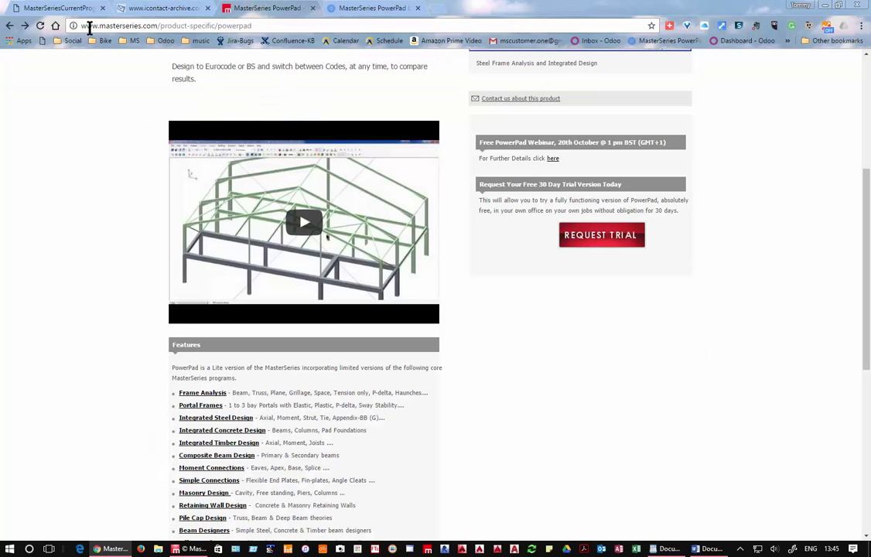
left_click(53, 8)
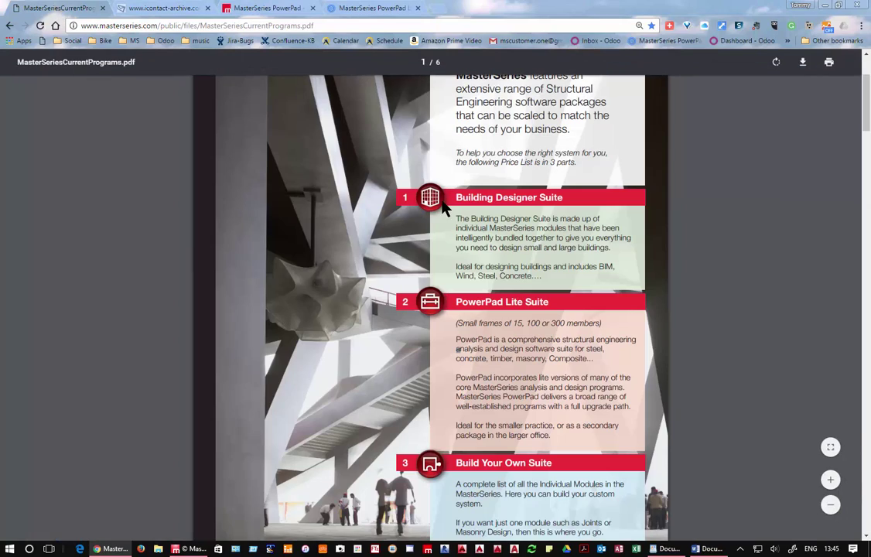
scroll(445, 207, "down", 3)
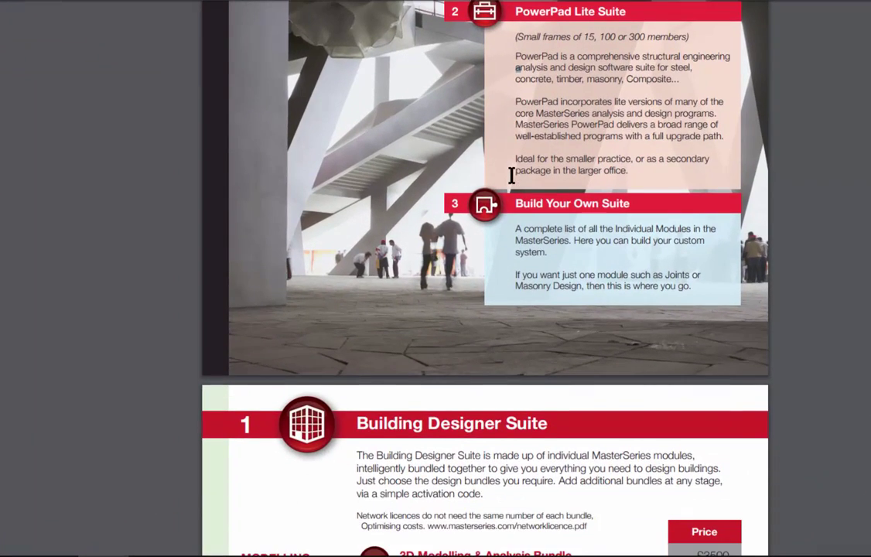
scroll(511, 175, "down", 15)
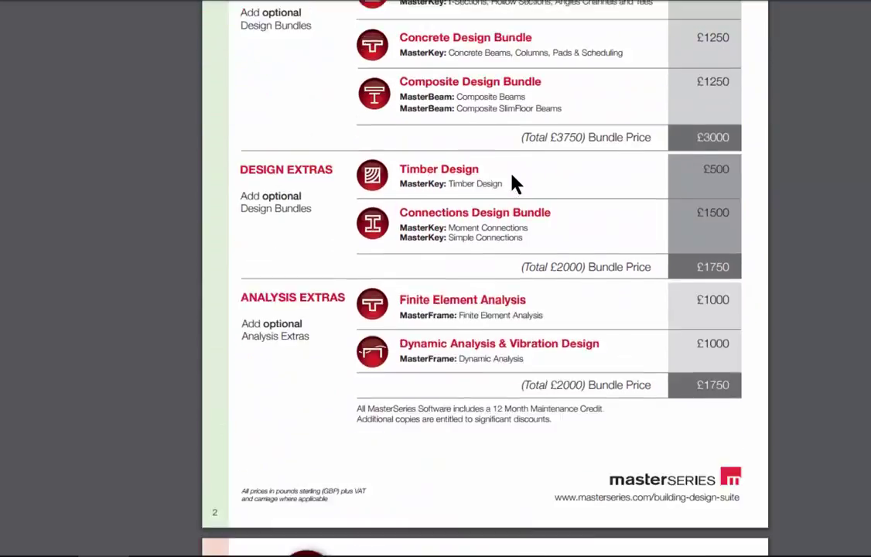
scroll(512, 178, "up", 5)
scroll(512, 178, "down", 3)
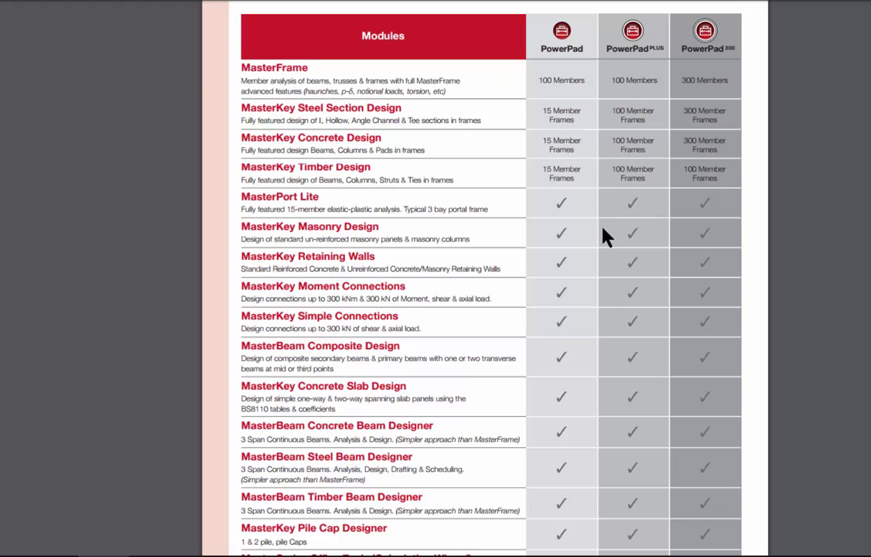
scroll(606, 236, "down", 2)
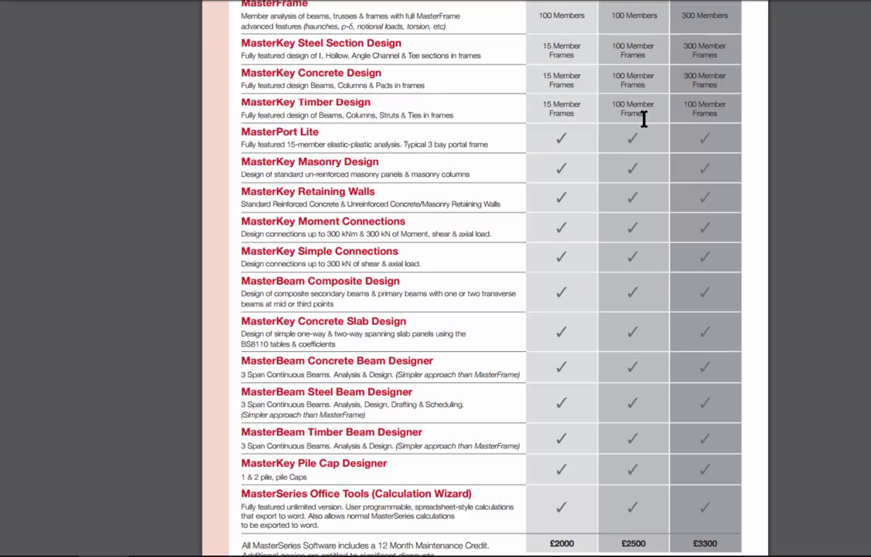
scroll(624, 203, "up", 3)
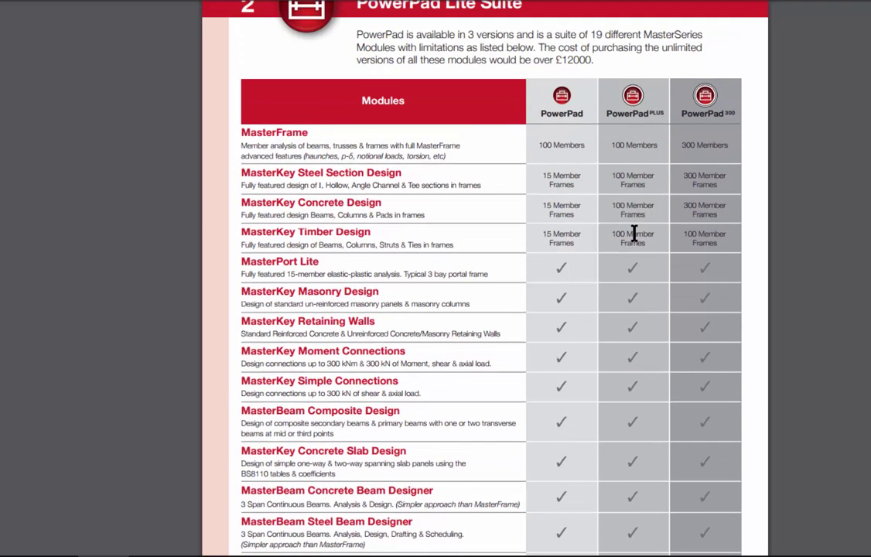
scroll(632, 243, "down", 3)
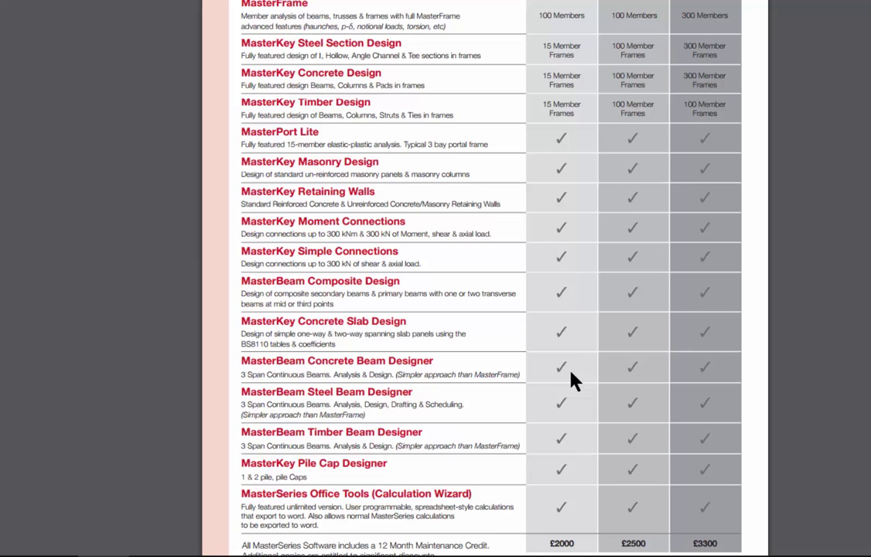
Examine the PowerPad early upgrade discount and upgrade options in the price list, and return to the PowerPad product page.
scroll(573, 379, "down", 8)
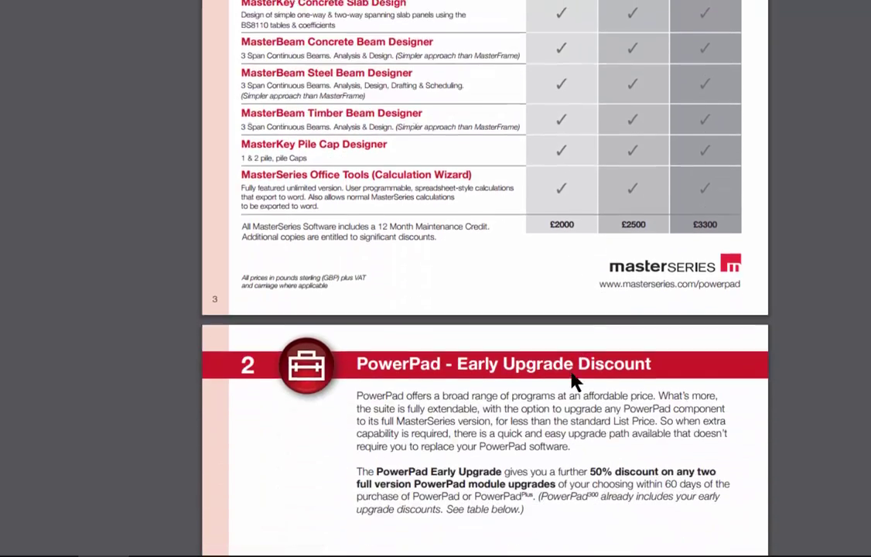
scroll(573, 379, "down", 5)
scroll(574, 379, "down", 3)
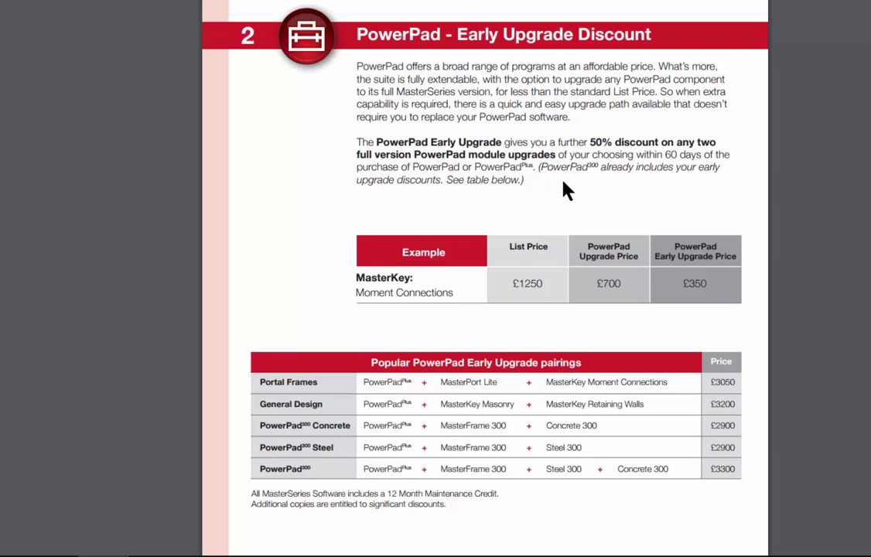
scroll(565, 190, "down", 10)
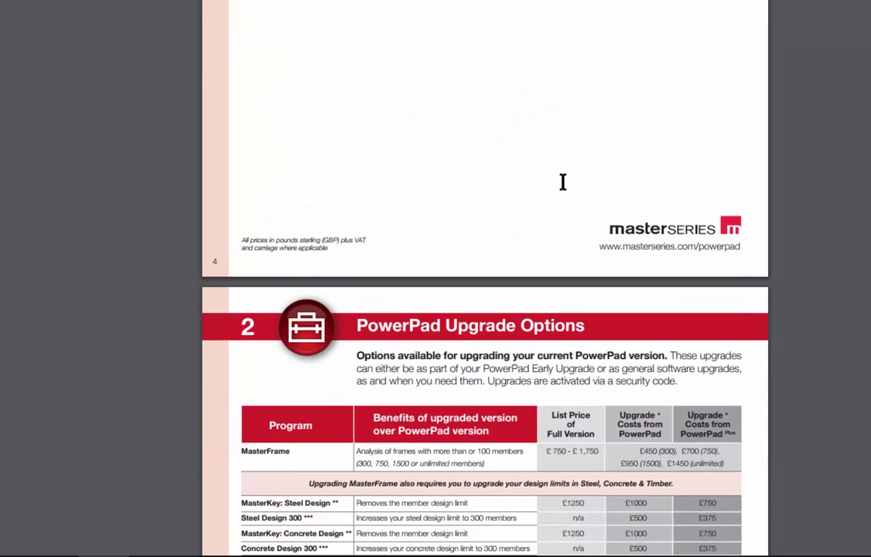
scroll(563, 182, "down", 8)
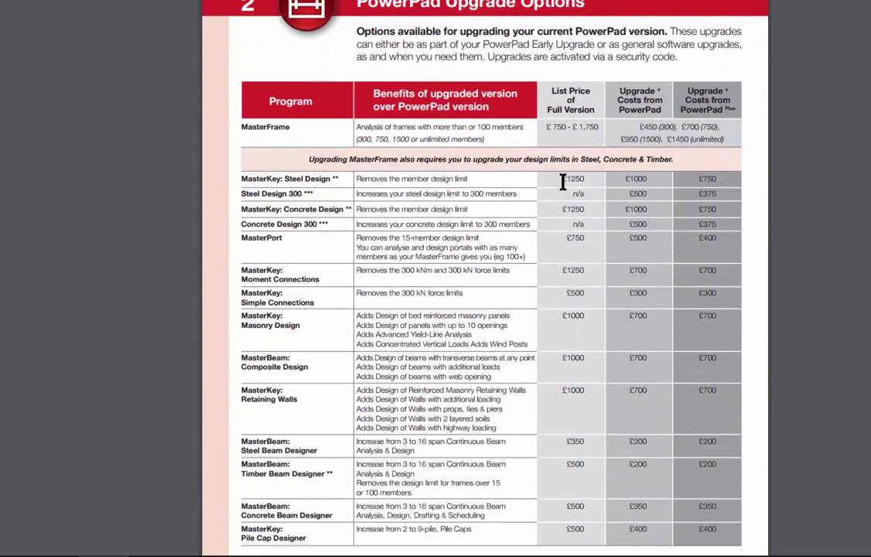
scroll(564, 182, "down", 2)
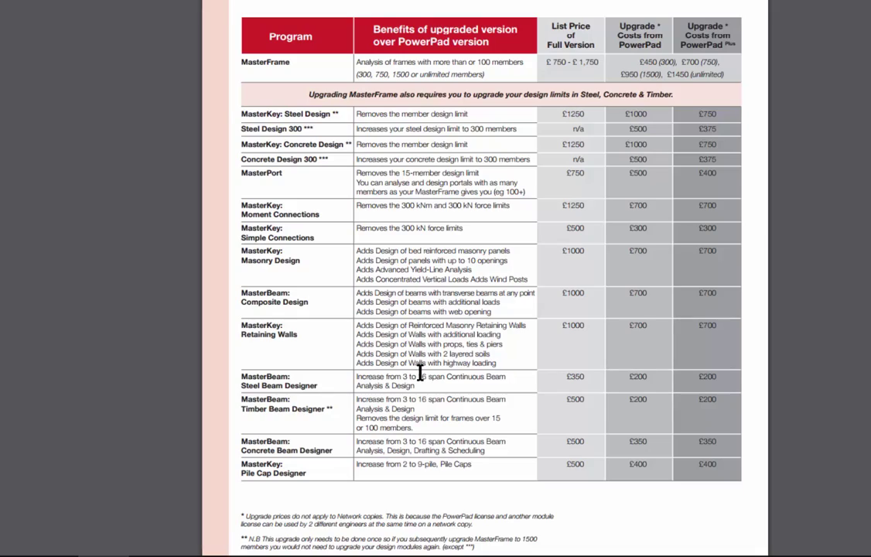
scroll(418, 373, "up", 10)
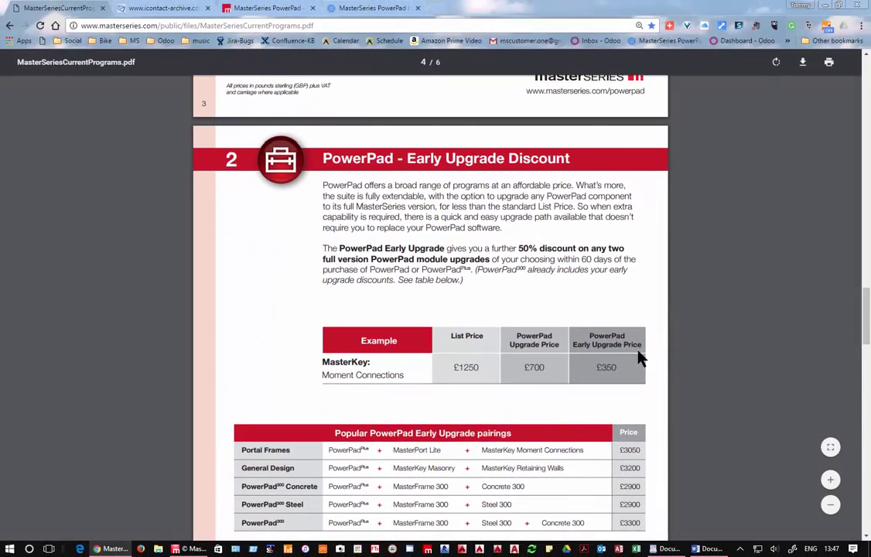
left_click(245, 9)
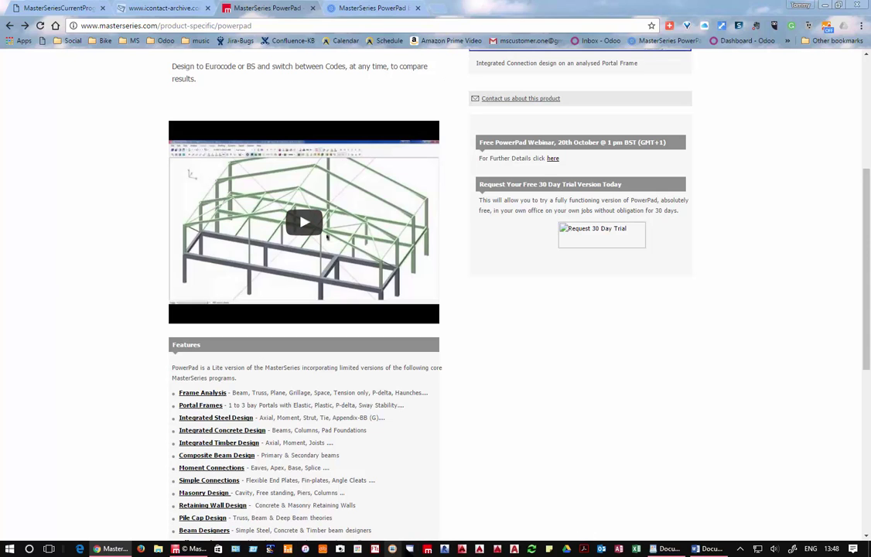
Switch to MasterKey Concrete Slabs and exit the session, saving the SLABS data file.
left_click(199, 547)
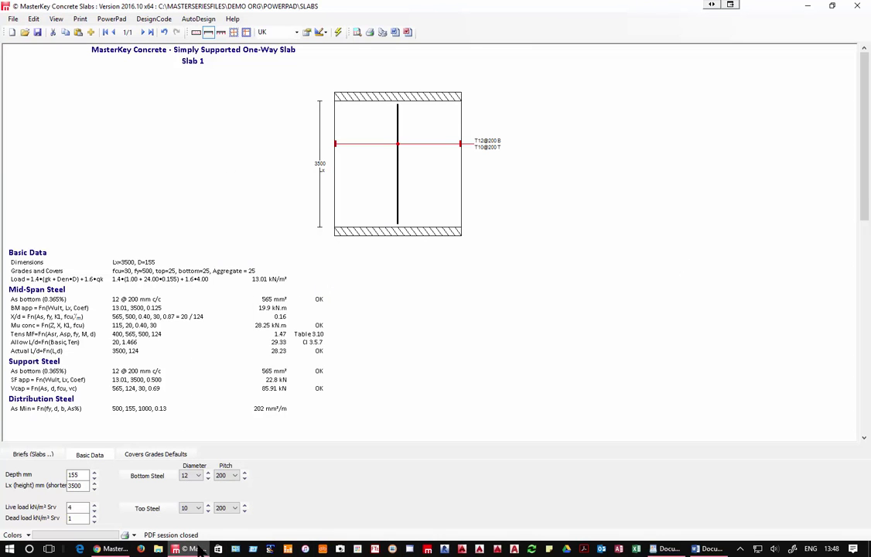
key("alt+F4")
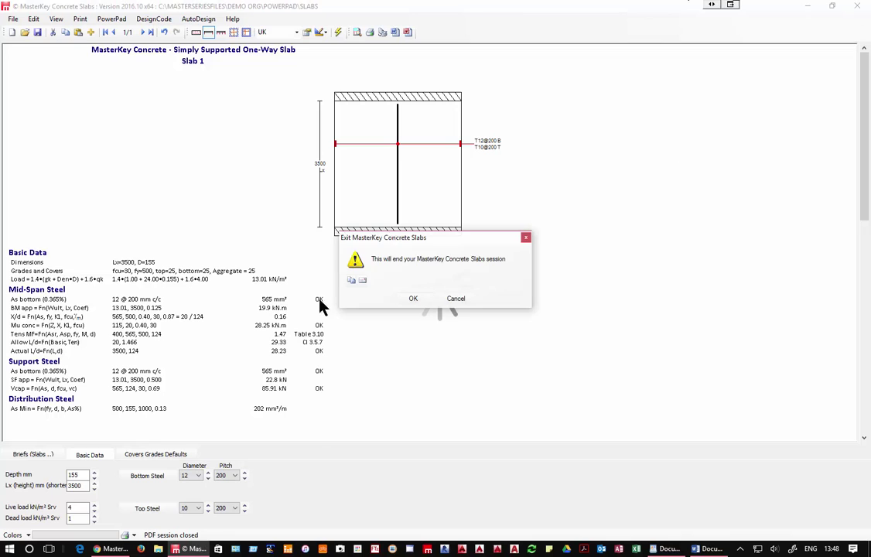
left_click(413, 299)
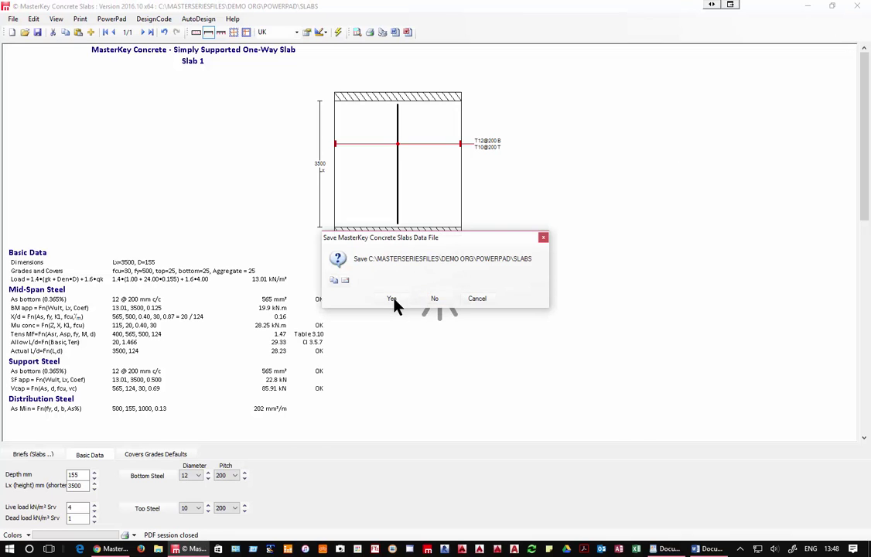
left_click(392, 299)
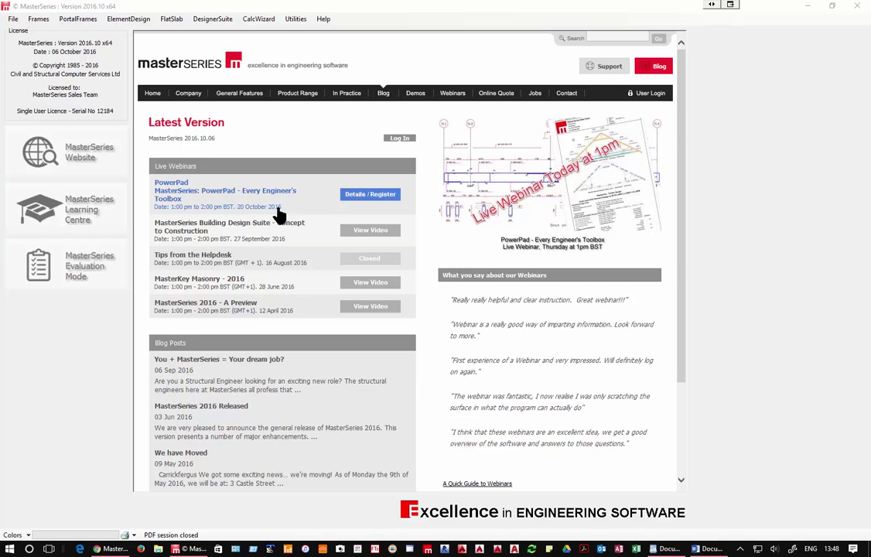
Open the "09 - 3D Steel and Concrete Frame-org" file from the PowerPad folder in MasterFrame.
left_click(38, 22)
left_click(55, 36)
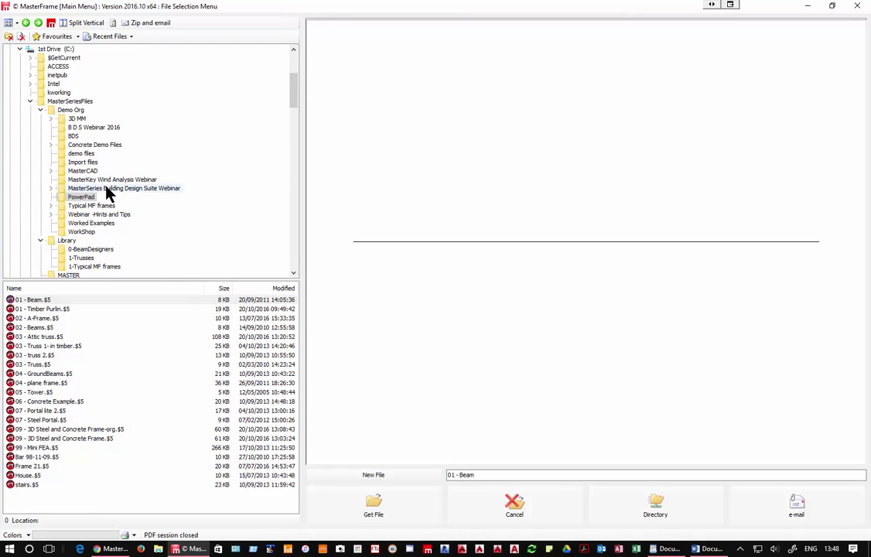
left_click(58, 429)
left_click(362, 510)
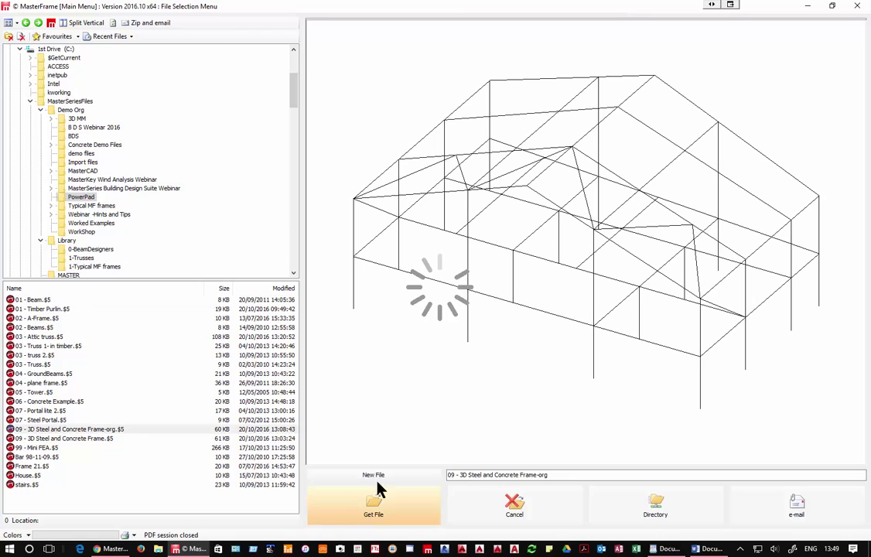
Open the frame for editing and start Member Loading - Member, Global and Copy to.
left_click(33, 19)
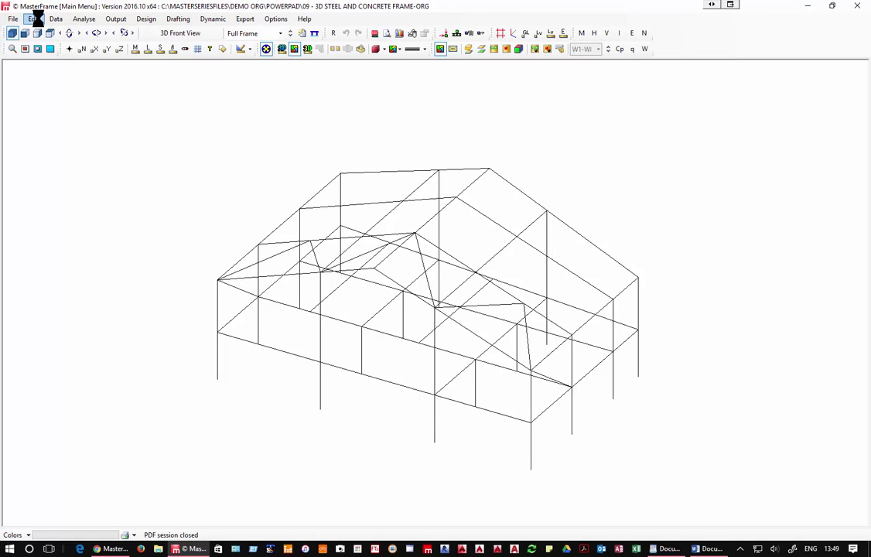
left_click(187, 19)
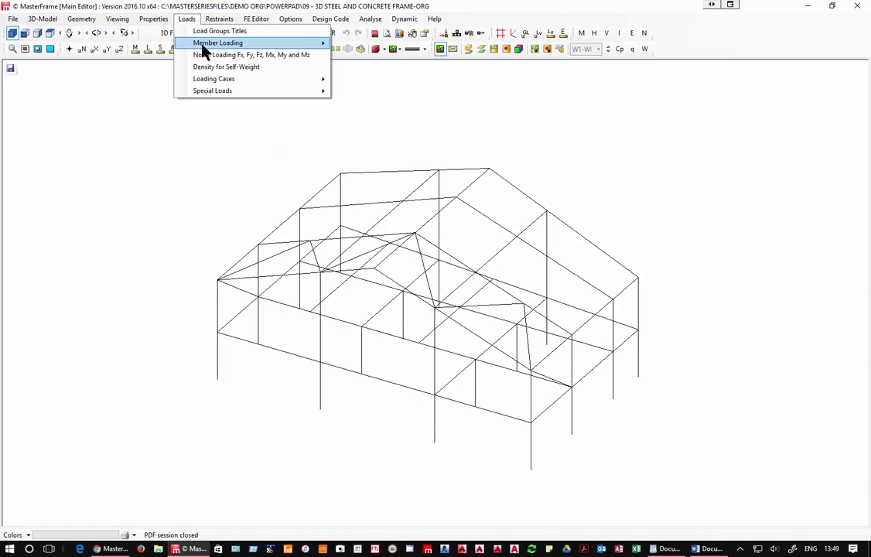
left_click(290, 18)
mouse_move(186, 18)
mouse_move(327, 43)
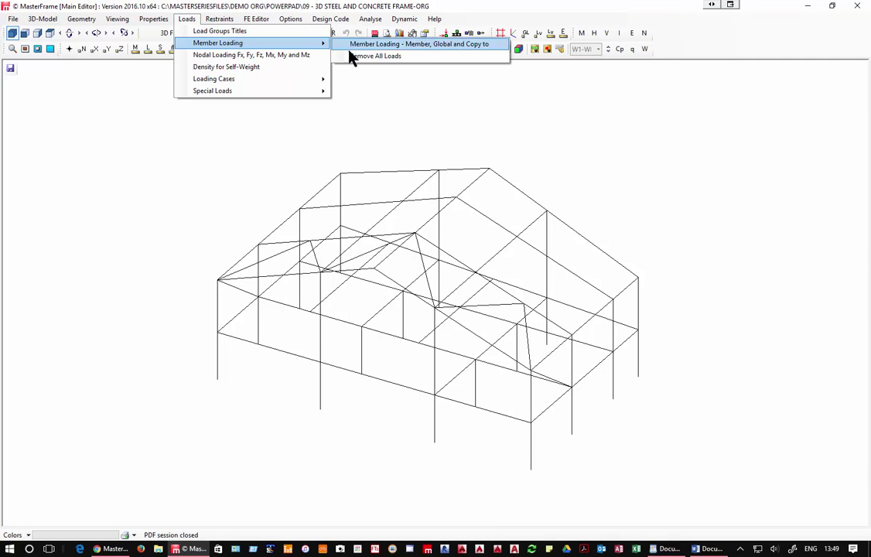
left_click(358, 48)
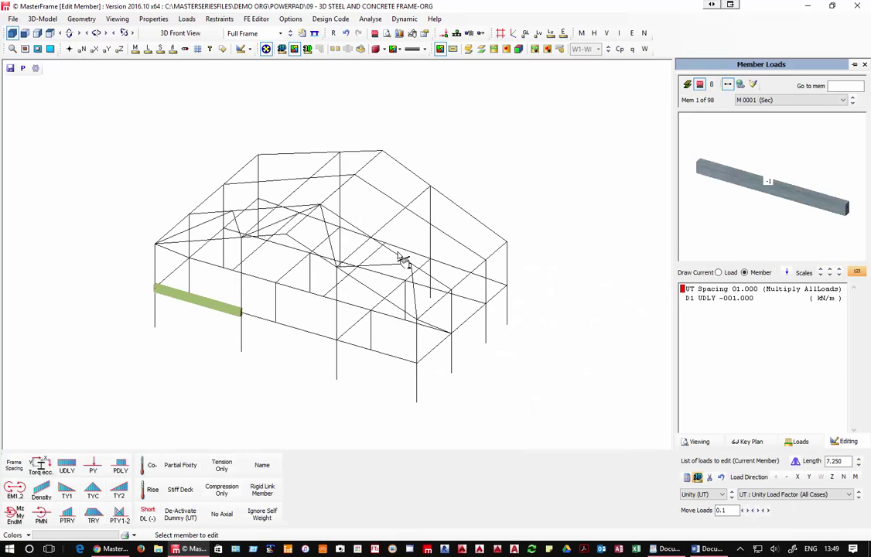
Inspect the loads on a sloping roof member and on the front floor-level beams.
left_click(405, 260)
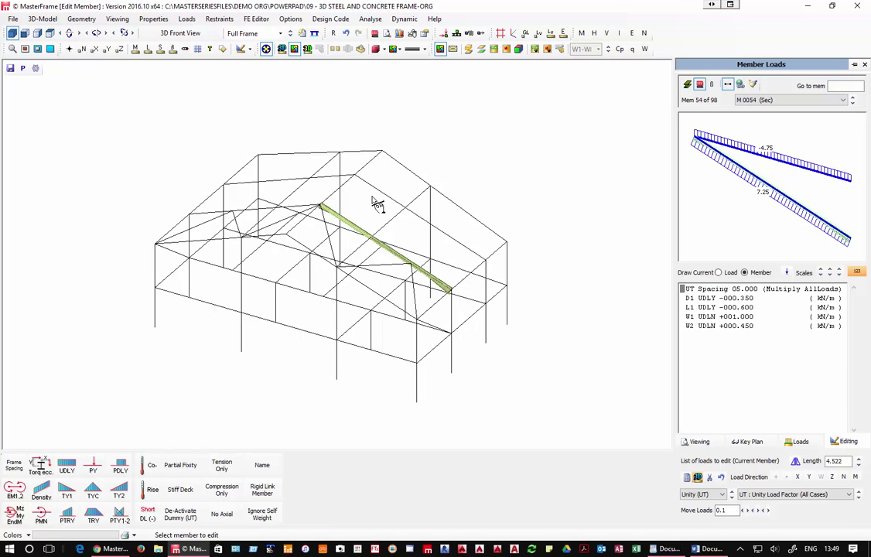
left_click(43, 19)
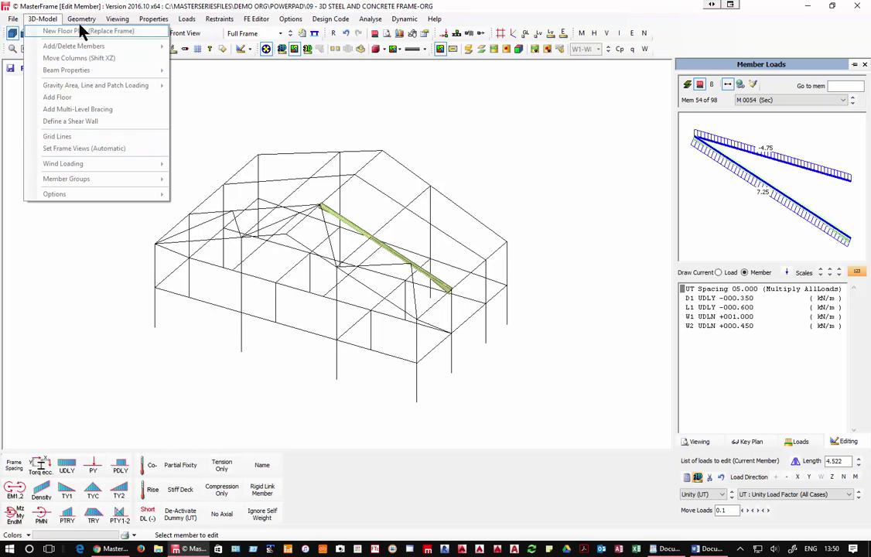
left_click(146, 240)
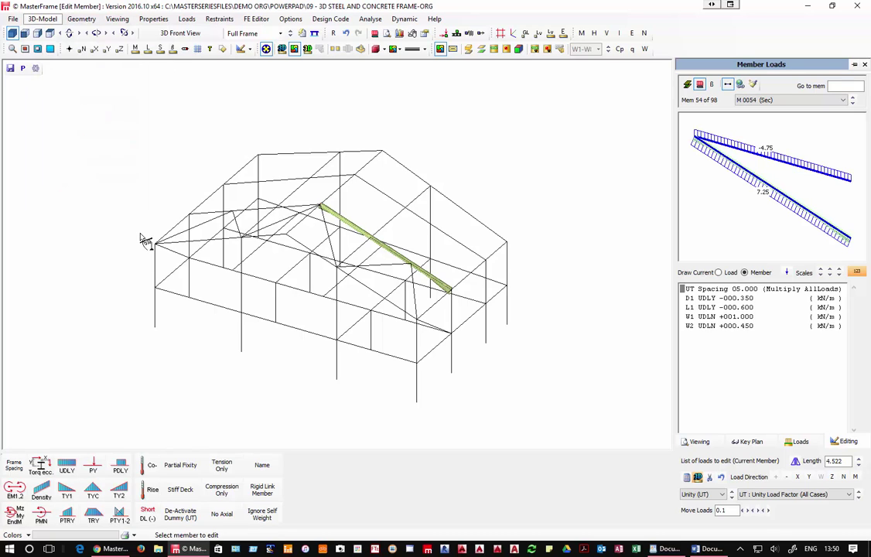
left_click(145, 240)
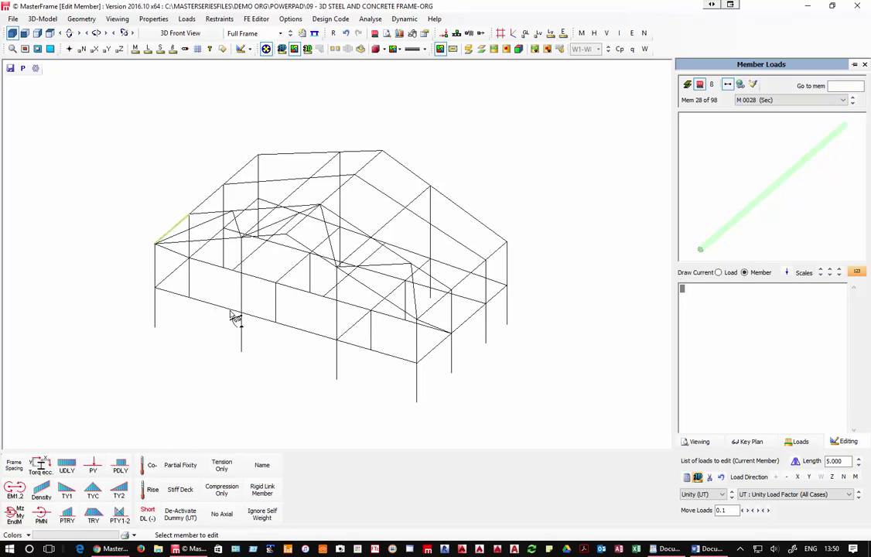
left_click(236, 315)
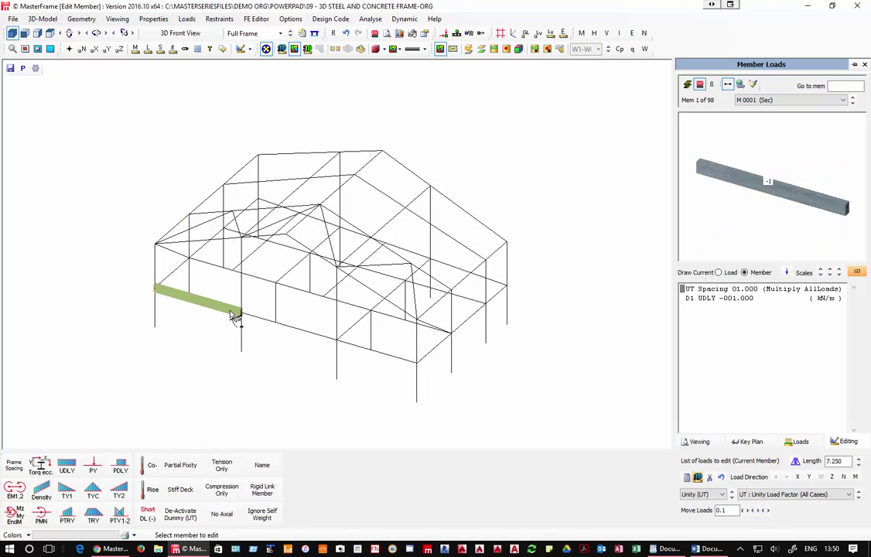
left_click(276, 323)
left_click(381, 352)
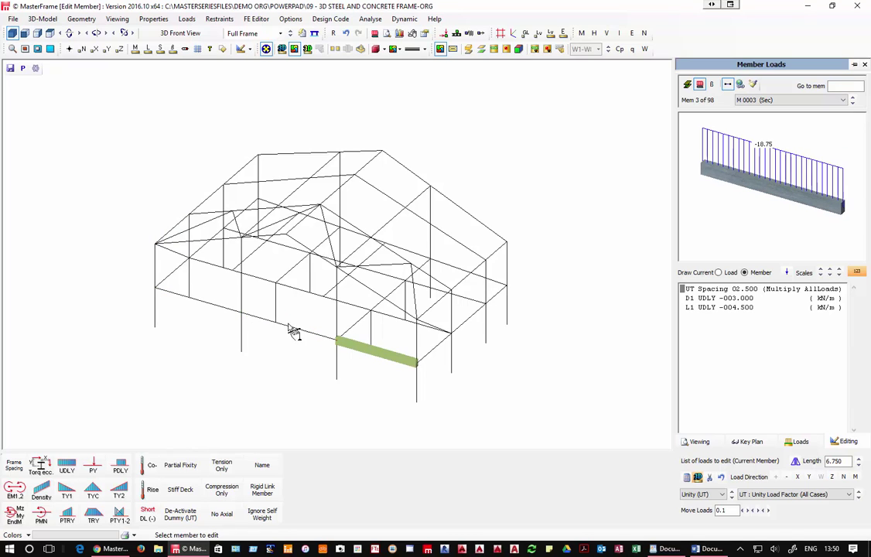
Add a D1 dead UDLY load of -2 kN/m to the first front floor-level beam, member 1.
left_click(235, 315)
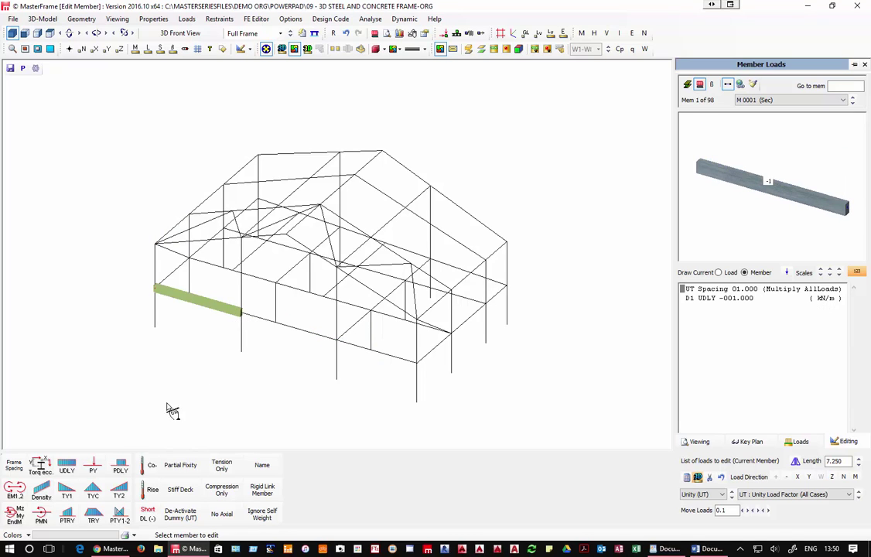
left_click(67, 465)
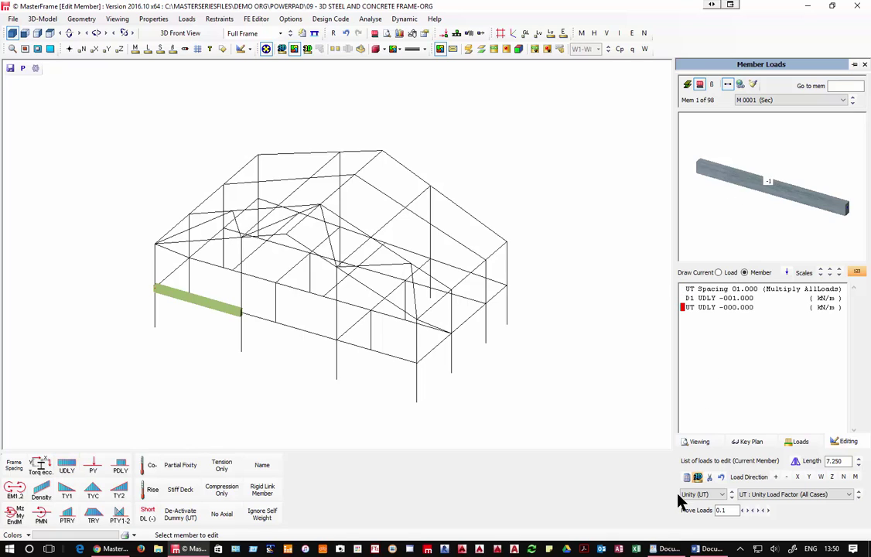
left_click(704, 495)
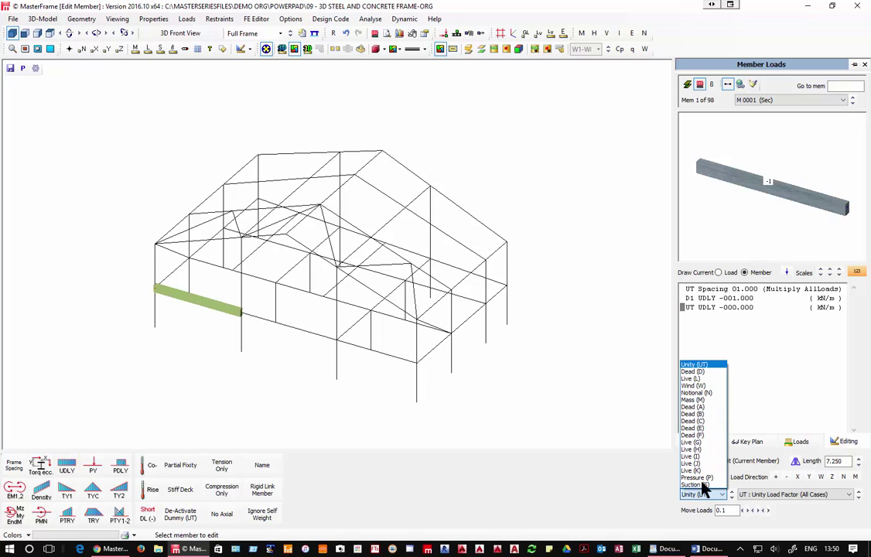
left_click(708, 372)
left_click(733, 309)
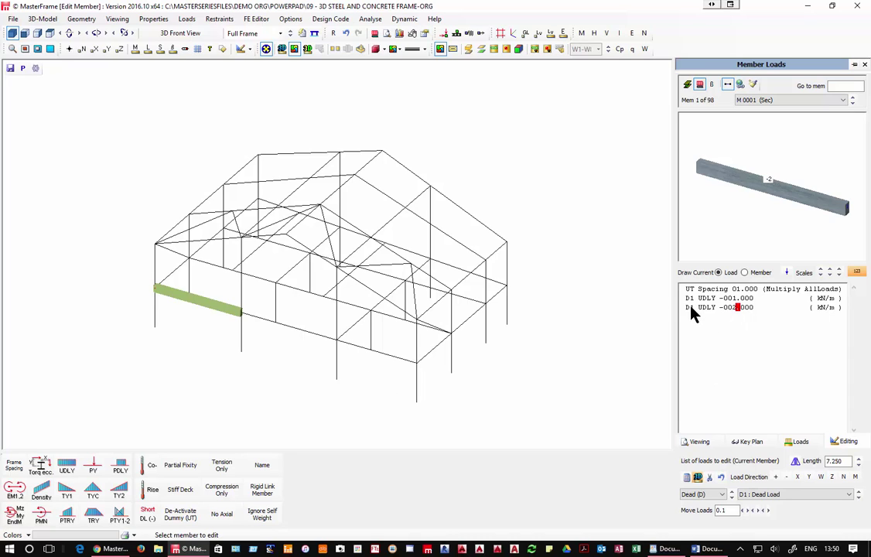
Review the available load types and dead load groups for member 1's -2 kN/m load, keeping it in D1.
left_click(766, 495)
left_click(766, 499)
left_click(722, 495)
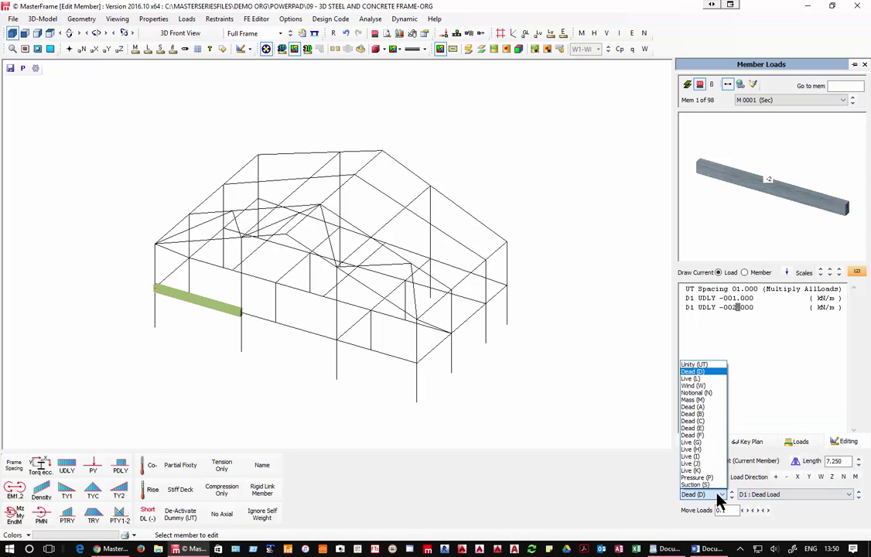
left_click(715, 495)
left_click(762, 494)
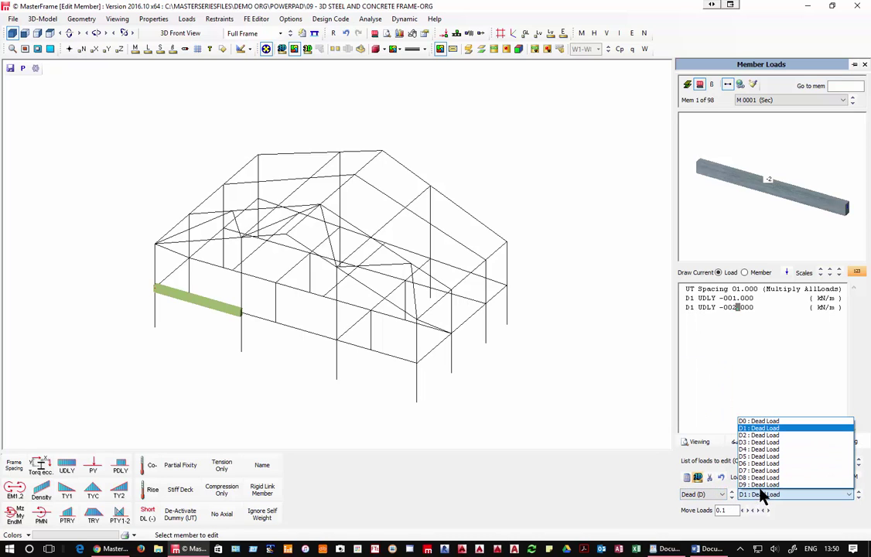
left_click(768, 430)
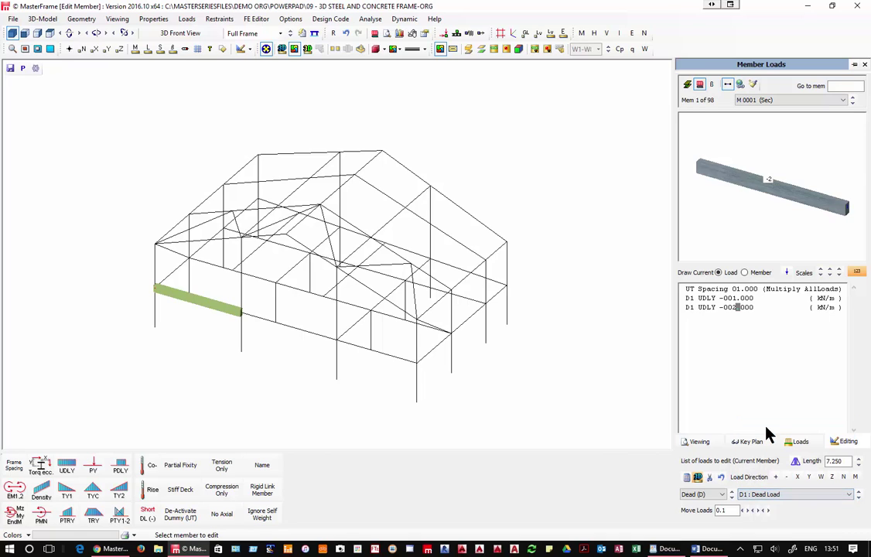
Change the dead UDLY load on the middle front floor-level beam, member 2, to load group D2.
left_click(327, 340)
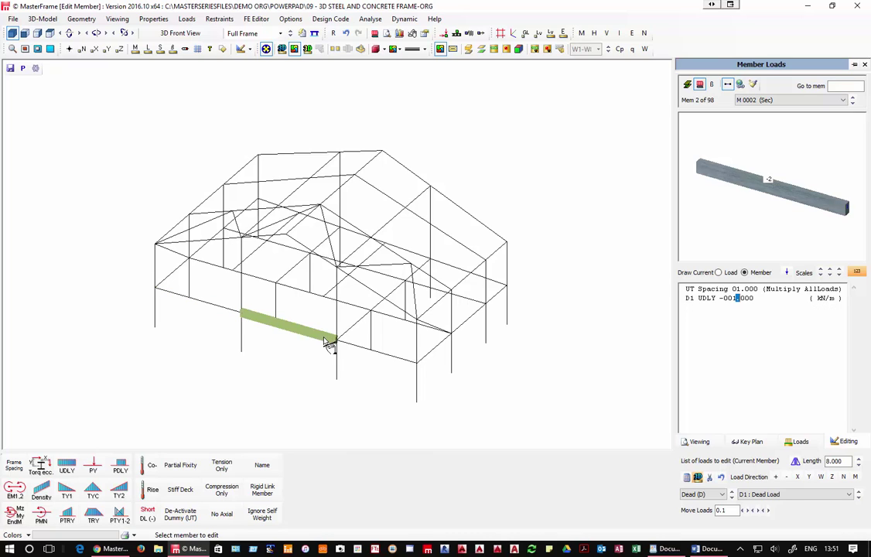
left_click(772, 493)
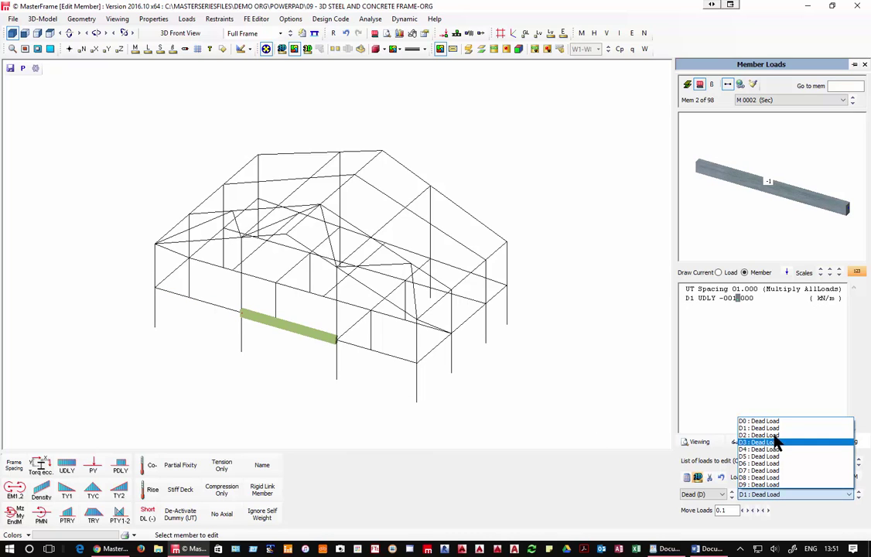
left_click(772, 435)
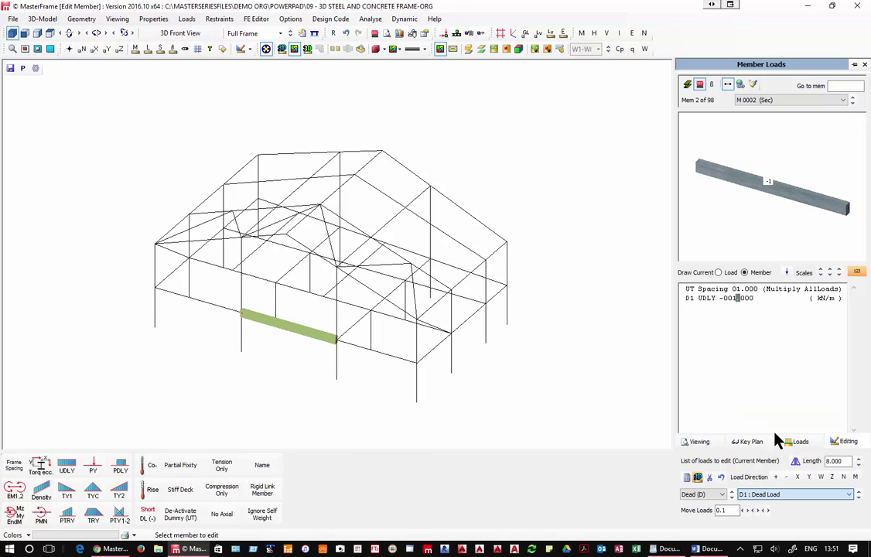
left_click(375, 354)
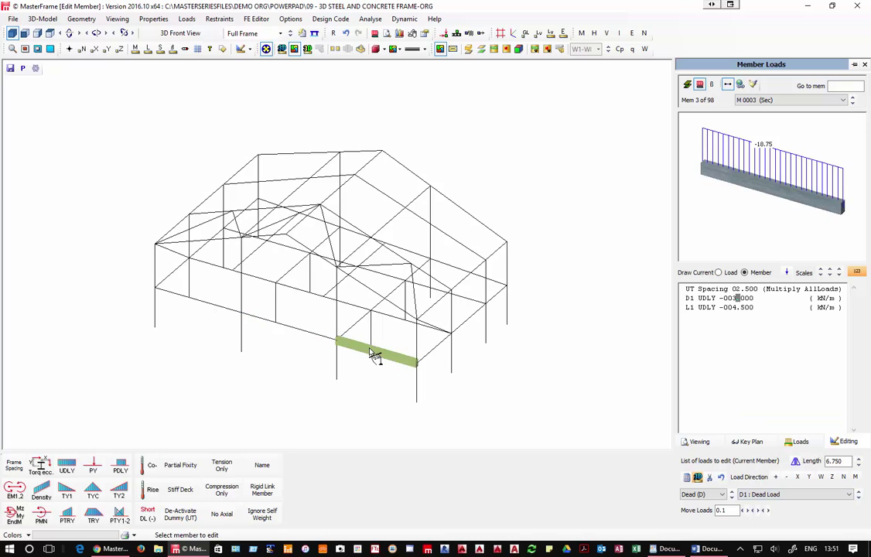
Add an L1 live UDLY load of -5 kN/m to the first front floor-level beam, member 1.
left_click(202, 309)
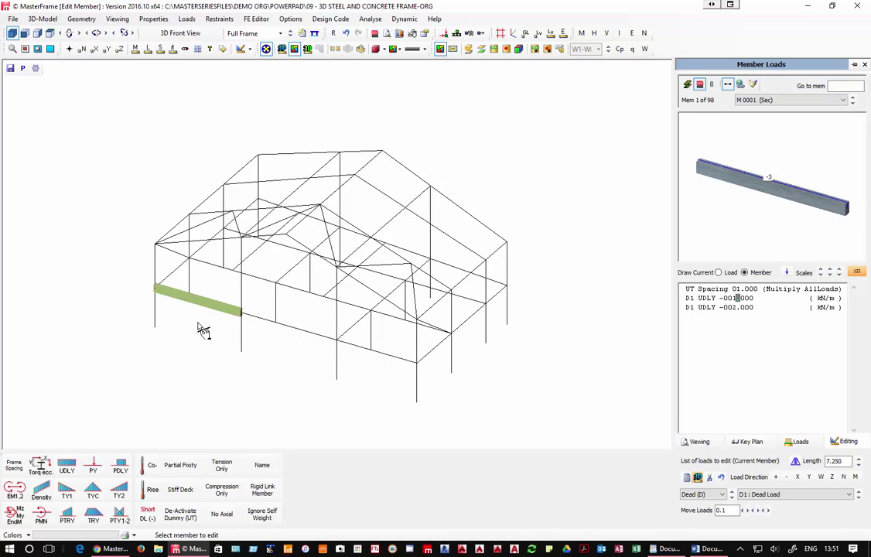
left_click(66, 466)
left_click(712, 495)
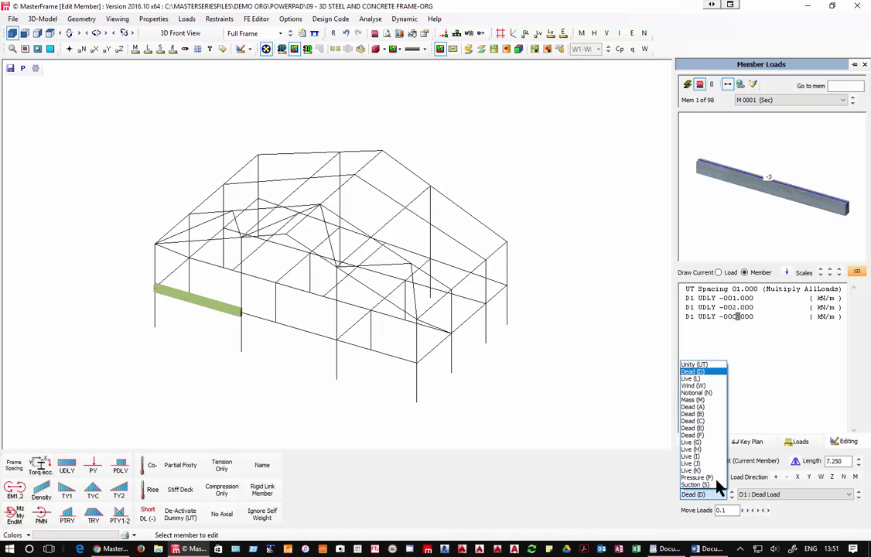
left_click(704, 379)
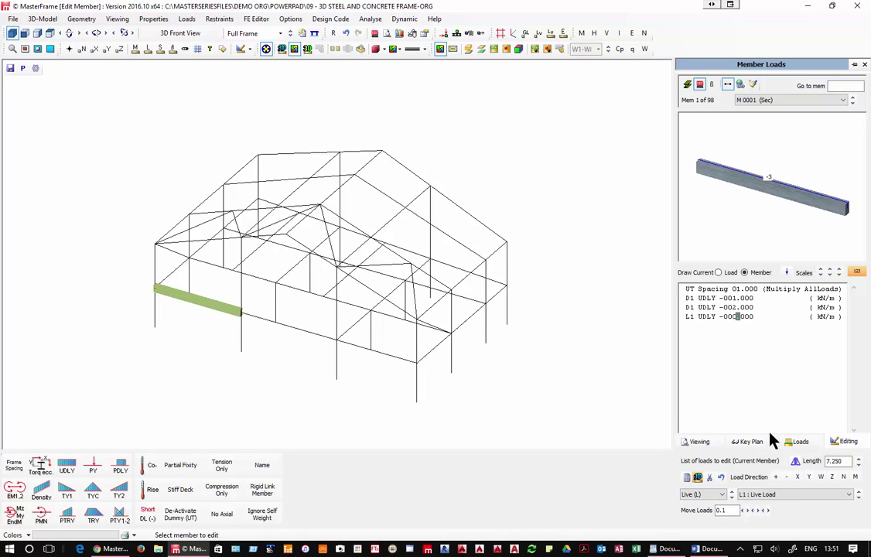
left_click(734, 315)
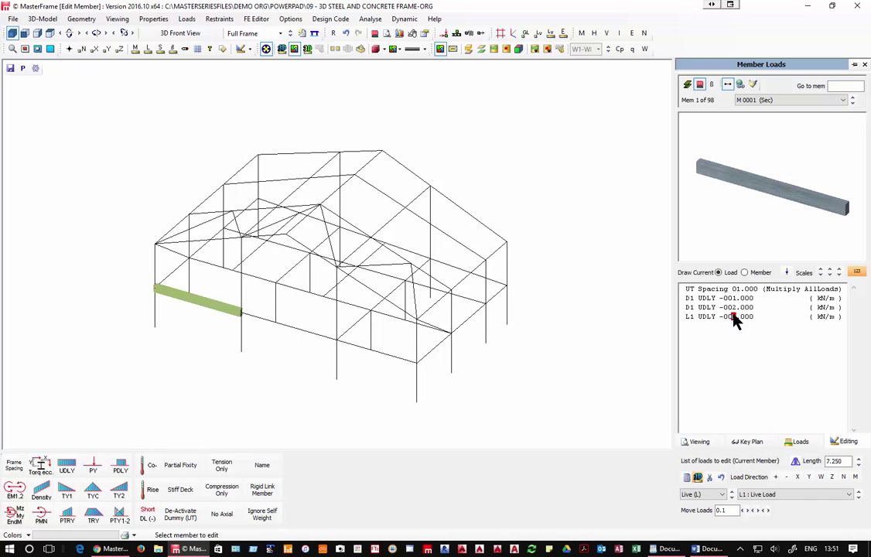
type("5")
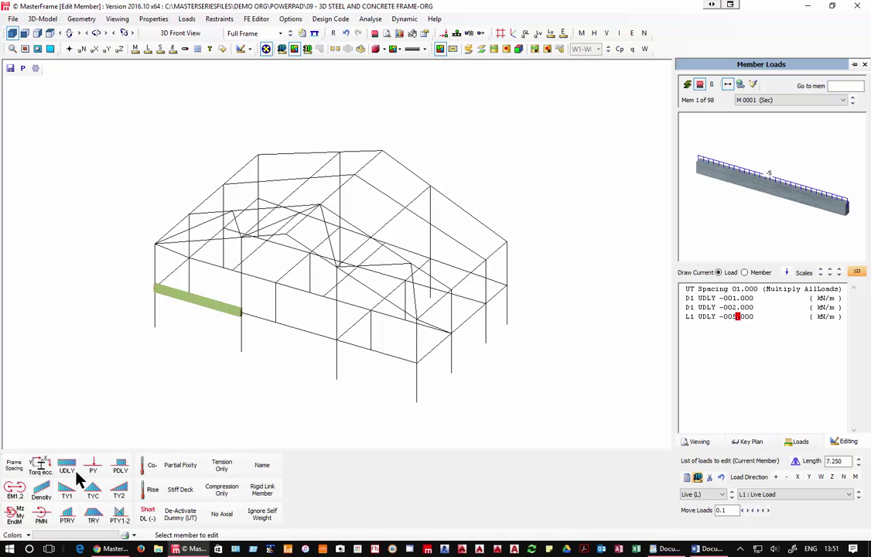
Add an L2 live UDLY load of -5 kN/m to the middle front floor-level beam, member 2.
left_click(303, 330)
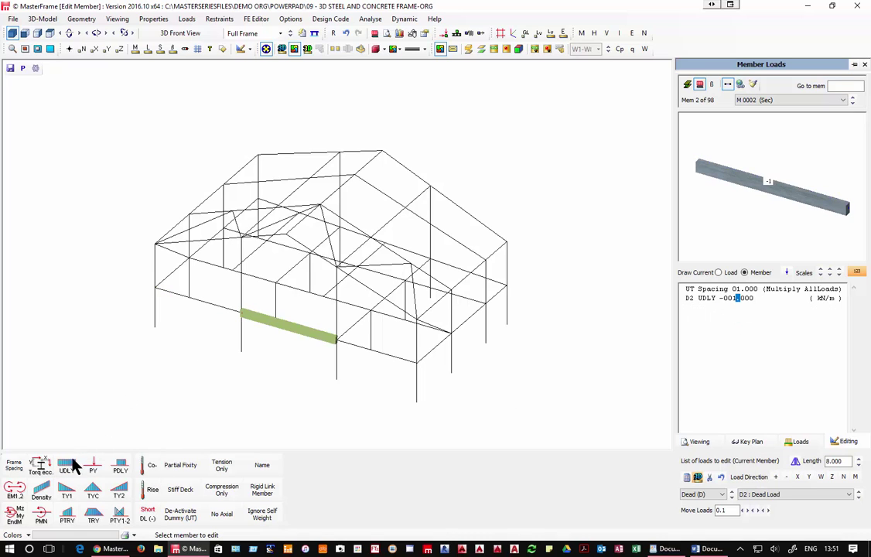
left_click(711, 496)
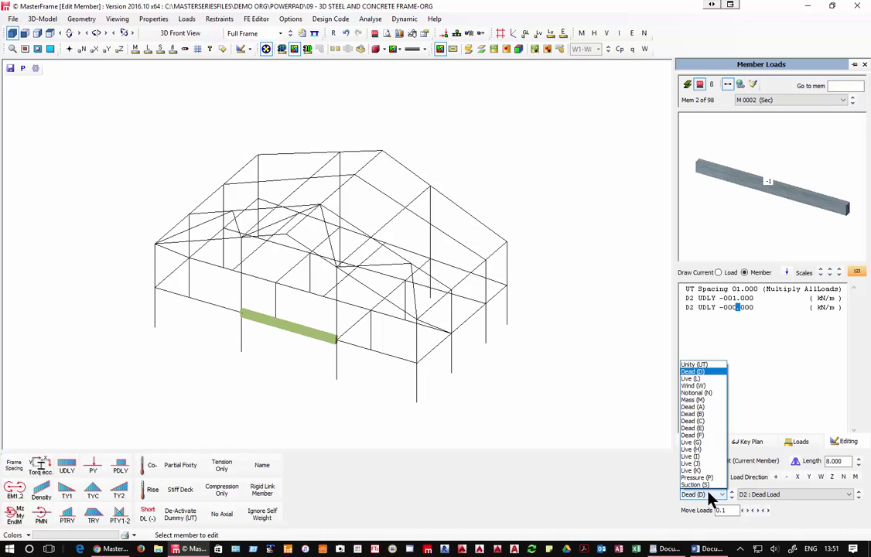
left_click(707, 387)
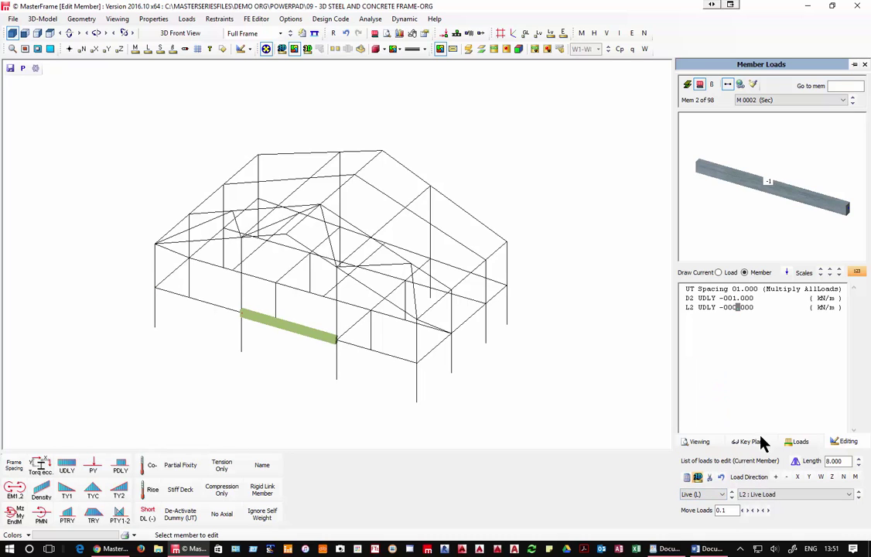
left_click(736, 308)
Check the dead and live load groups assigned to the three front floor-level beams, members 1 to 3.
left_click(378, 358)
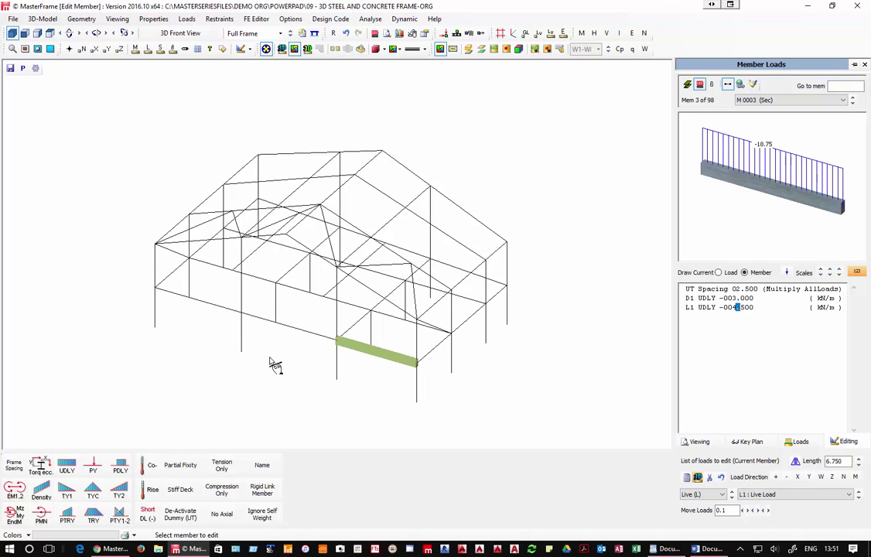
left_click(308, 336)
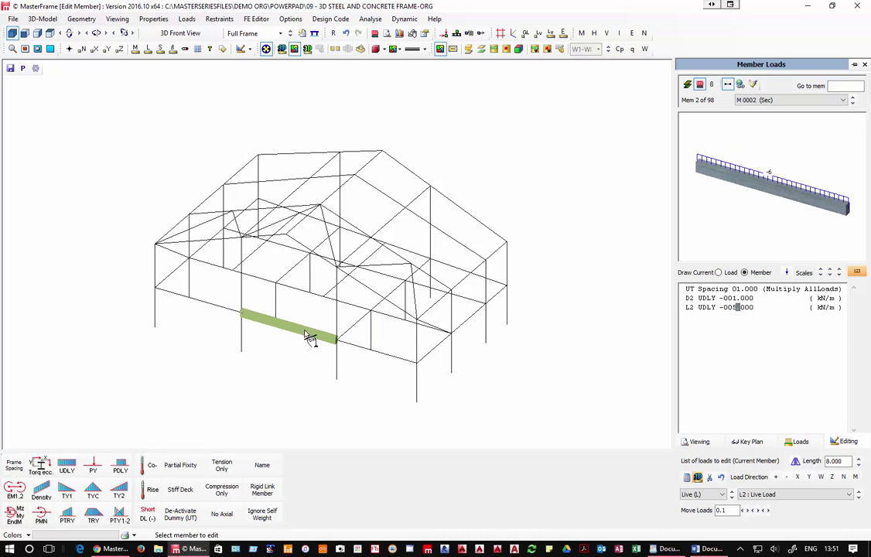
left_click(210, 304)
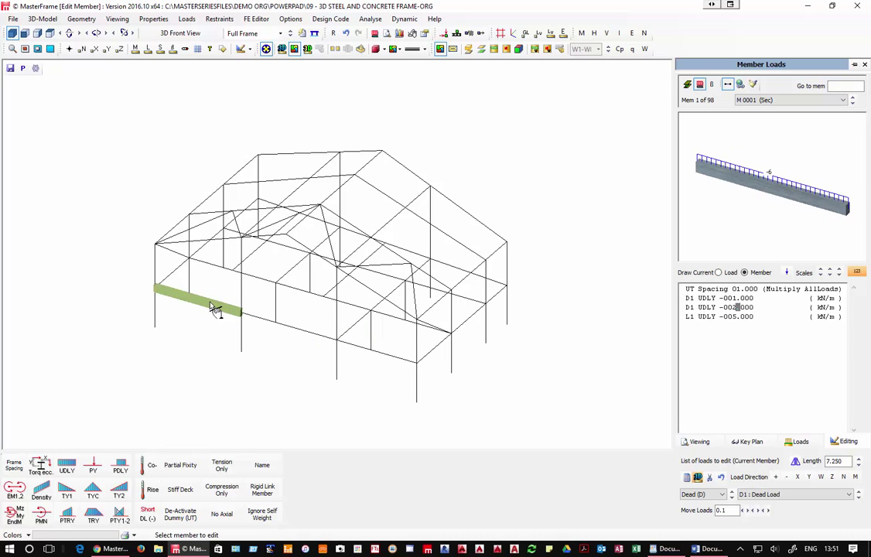
left_click(280, 327)
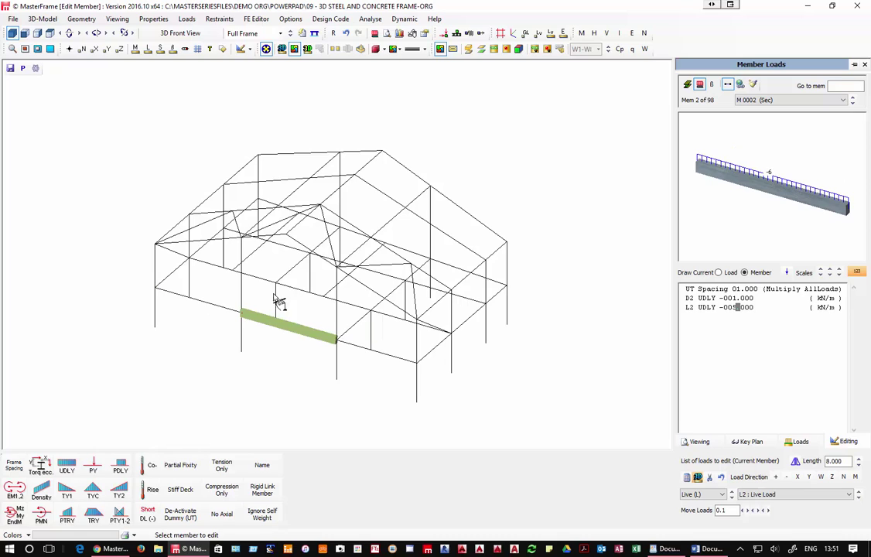
Open the loading cases and display the load combination factors for Load Case 001, Dead plus Live (Ultimate).
left_click(185, 19)
mouse_move(210, 80)
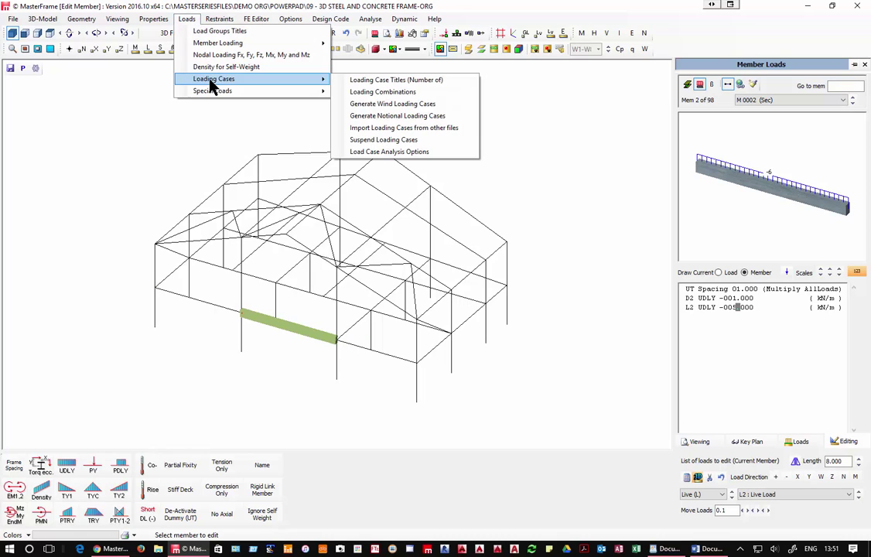
left_click(412, 85)
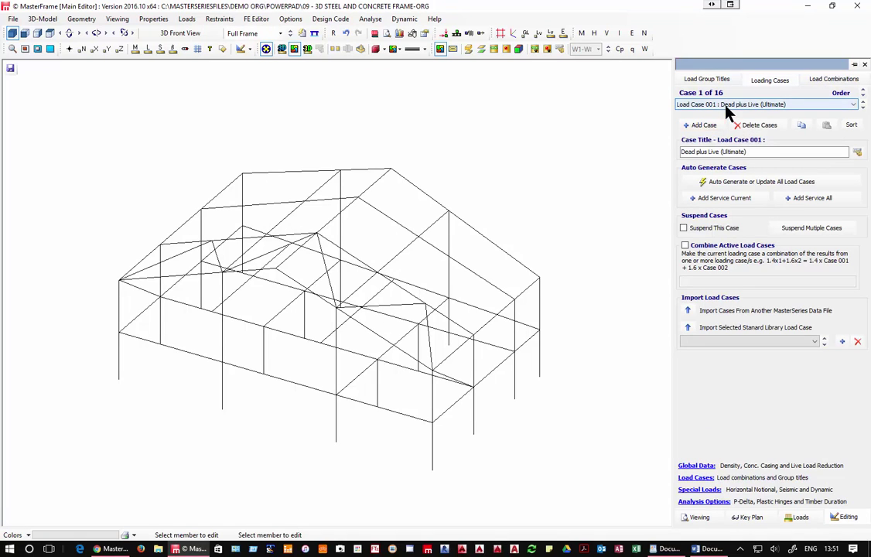
left_click(727, 106)
left_click(728, 113)
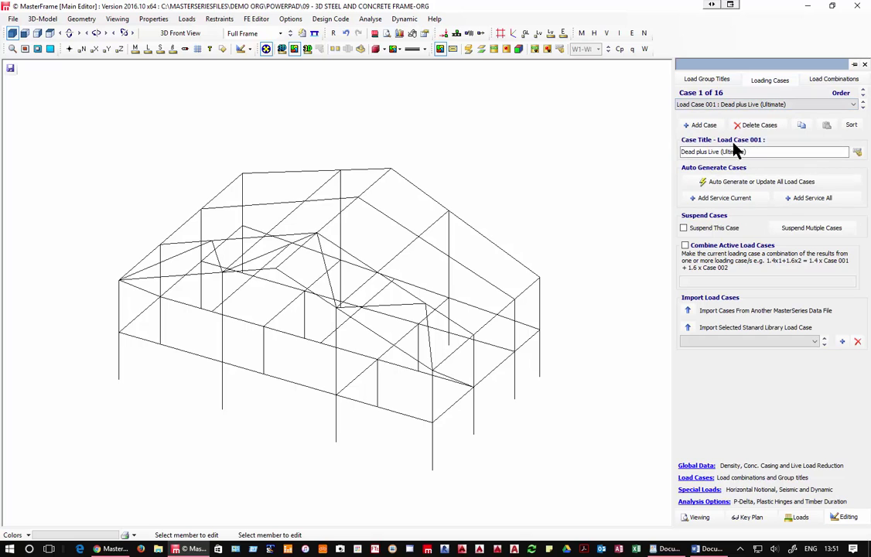
left_click(834, 80)
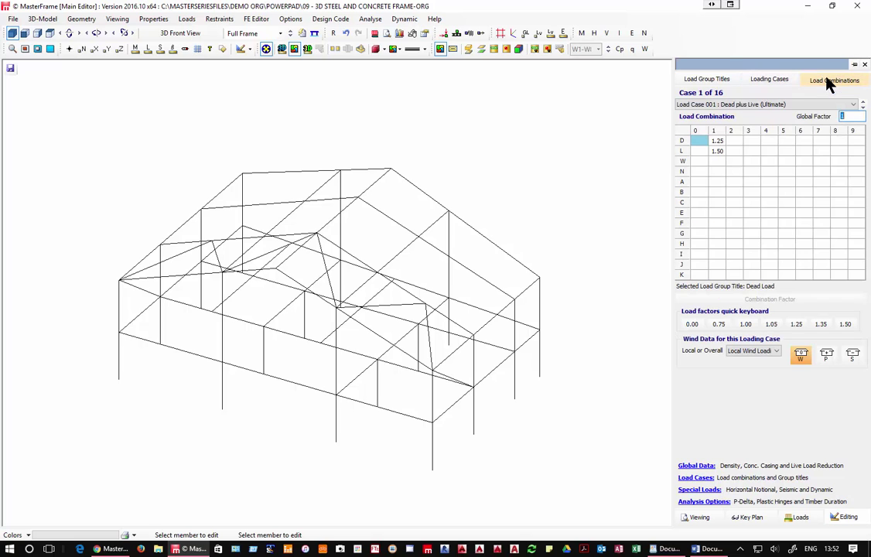
Add combination factors of 1.25 for D2 and 1.5 for L2 to Load Case 001.
left_click(735, 142)
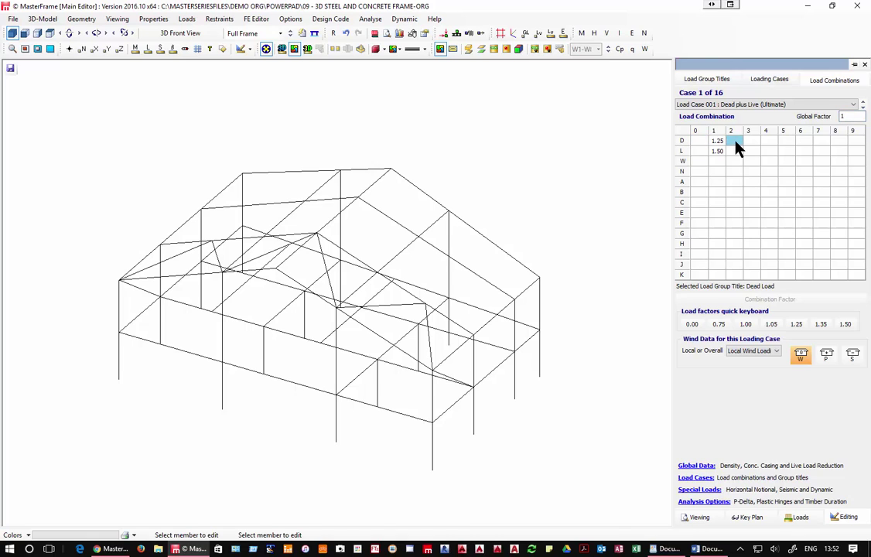
left_click(735, 152)
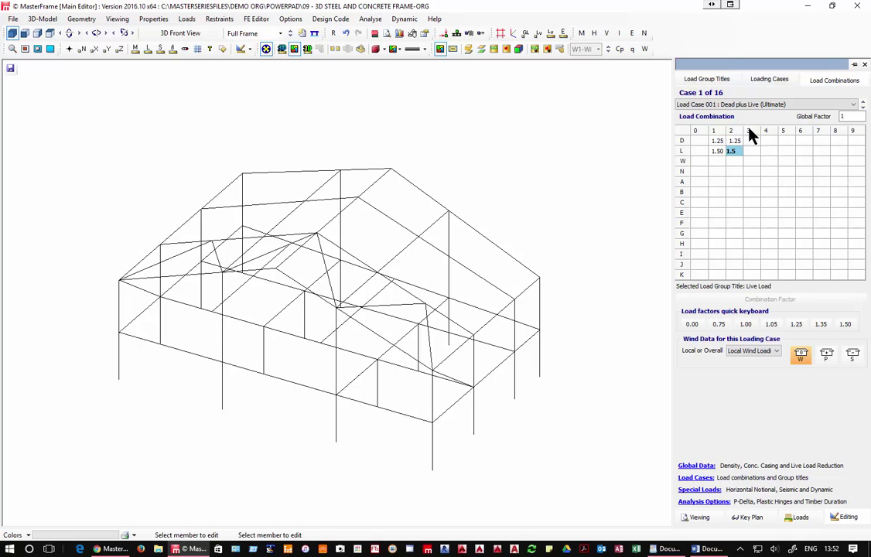
left_click(734, 141)
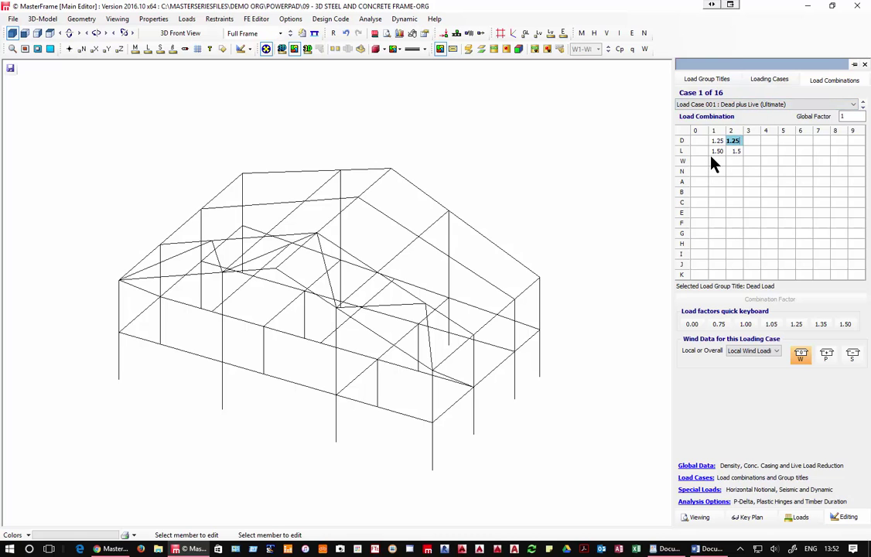
Add a new load case titled "Dead Plus Live Pattern1 (Ultimate)".
left_click(722, 81)
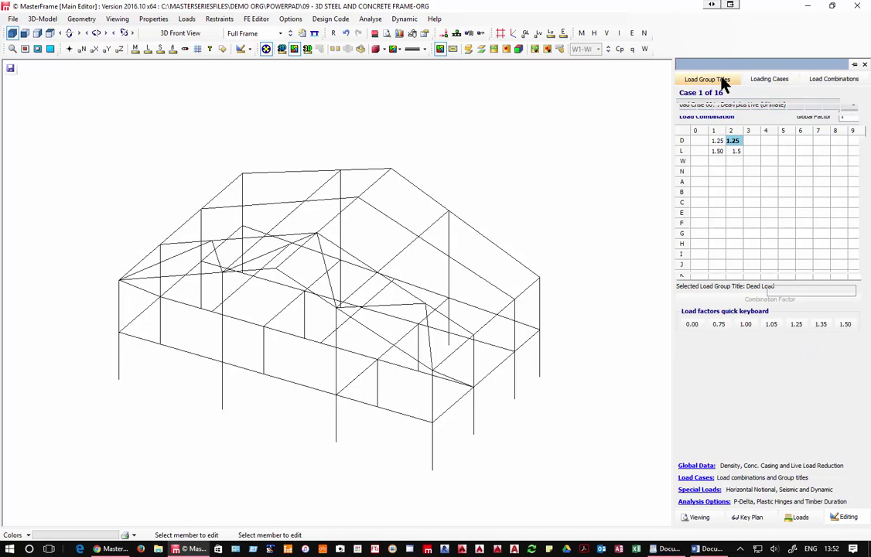
left_click(767, 79)
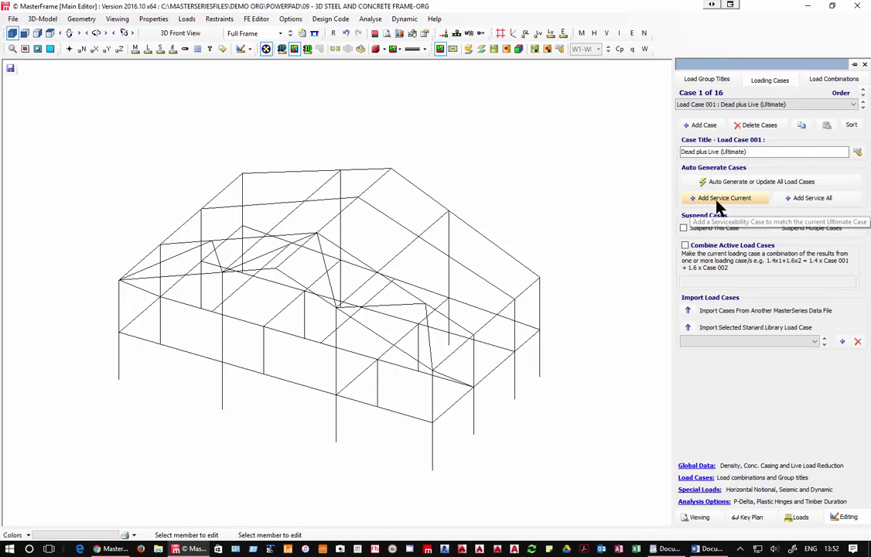
left_click(703, 126)
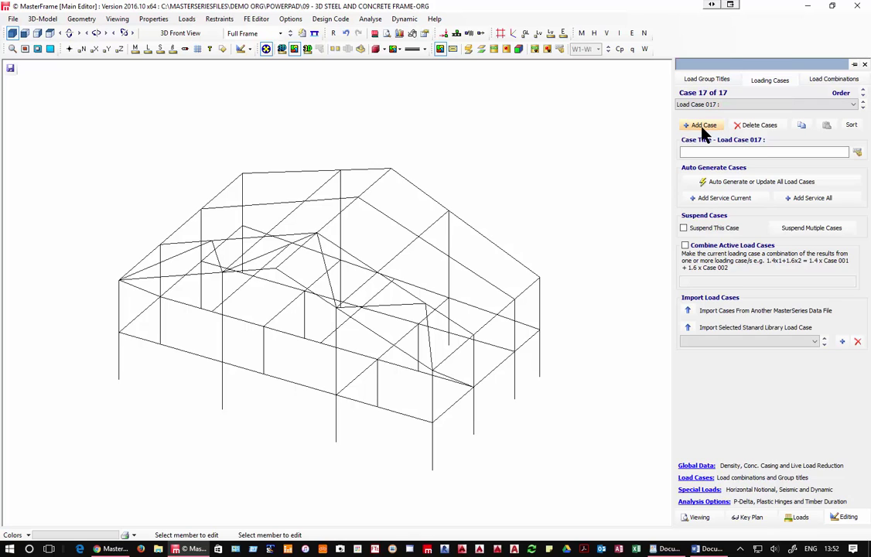
left_click(857, 152)
left_click(722, 169)
left_click(753, 169)
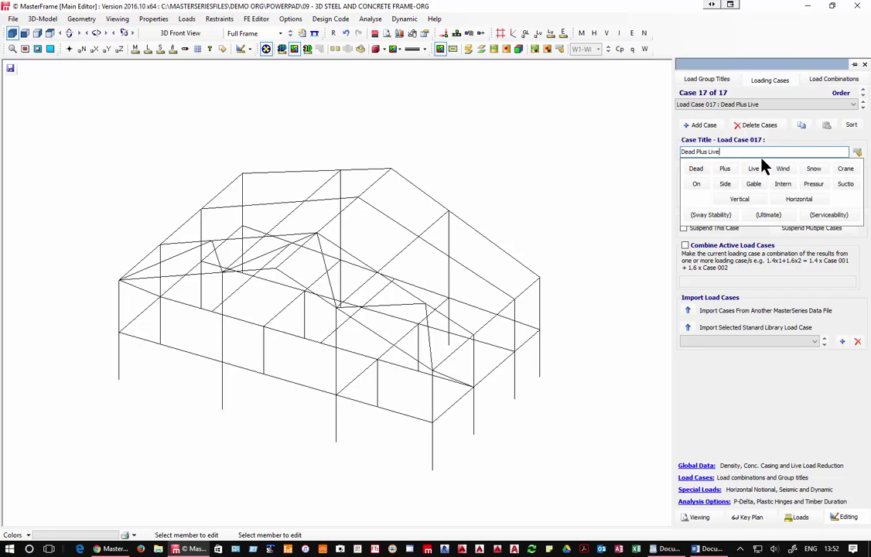
type("Pattern1")
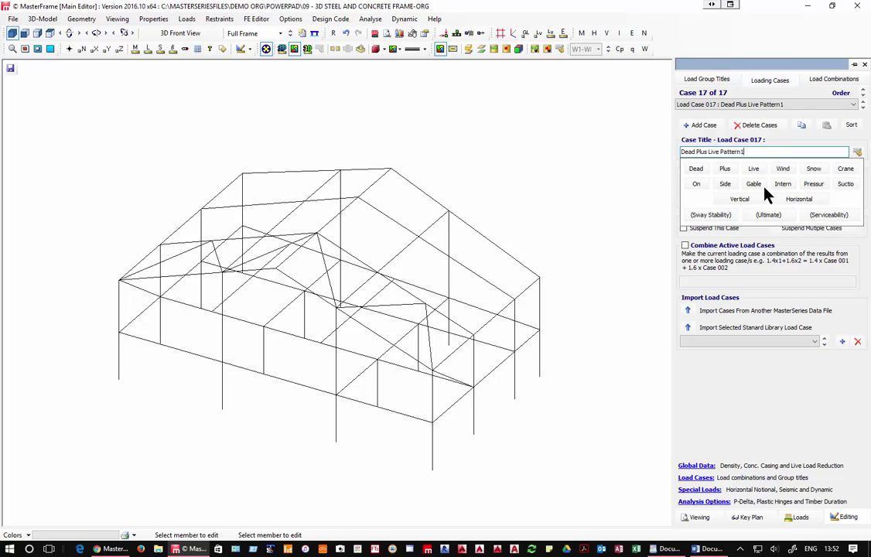
left_click(768, 214)
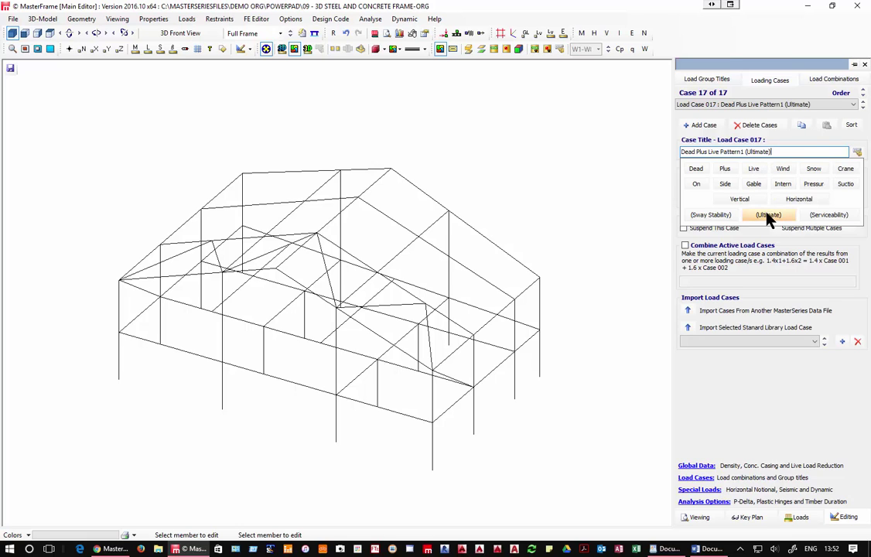
left_click(857, 152)
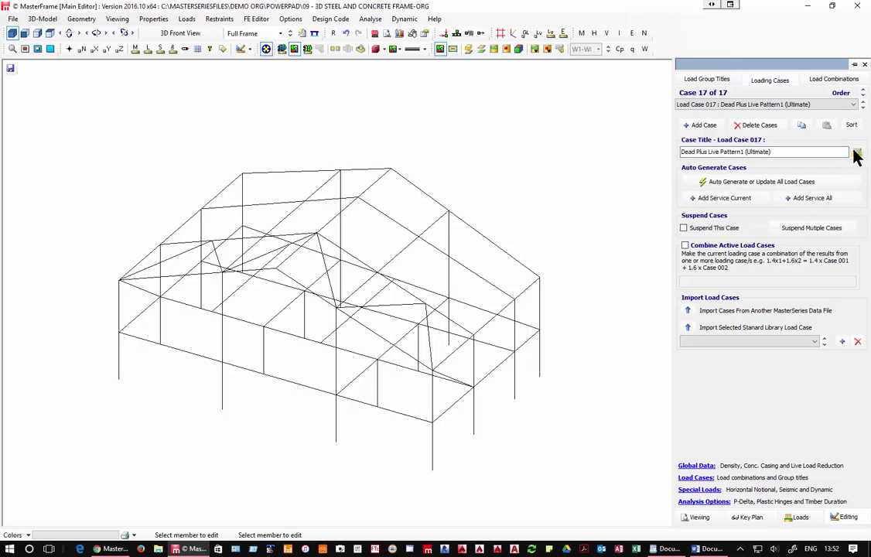
Add combination factors to Load Case 017: 1.25 for D1, 1.5 for L1 and 1.25 for D2, leaving L2 blank.
left_click(832, 80)
left_click(718, 142)
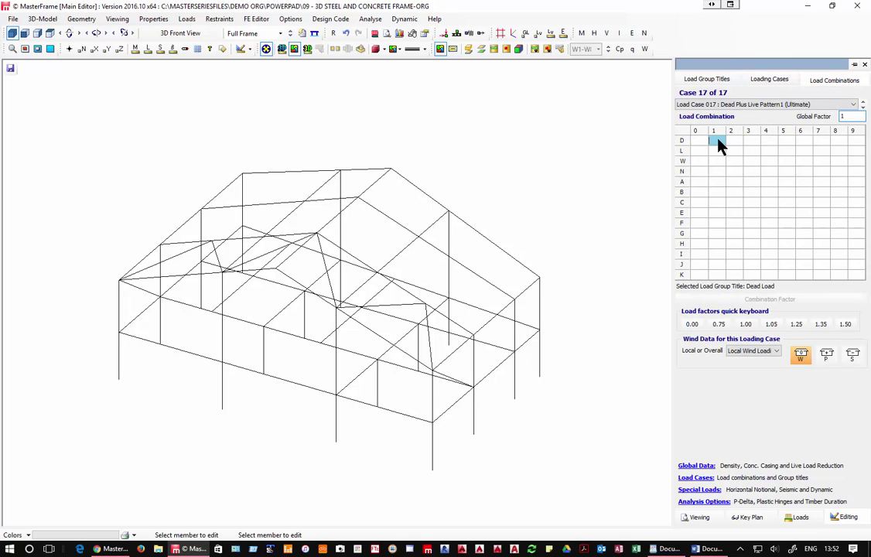
type("1.25")
left_click(719, 149)
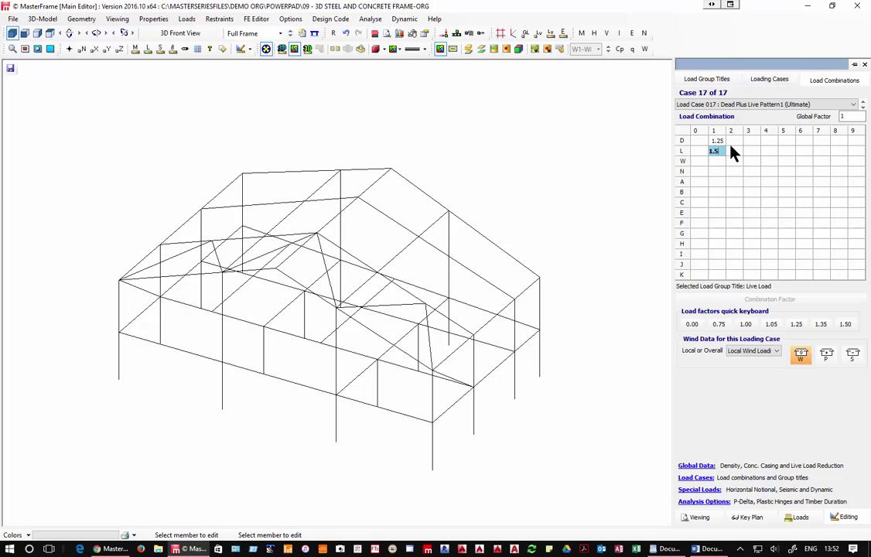
left_click(737, 142)
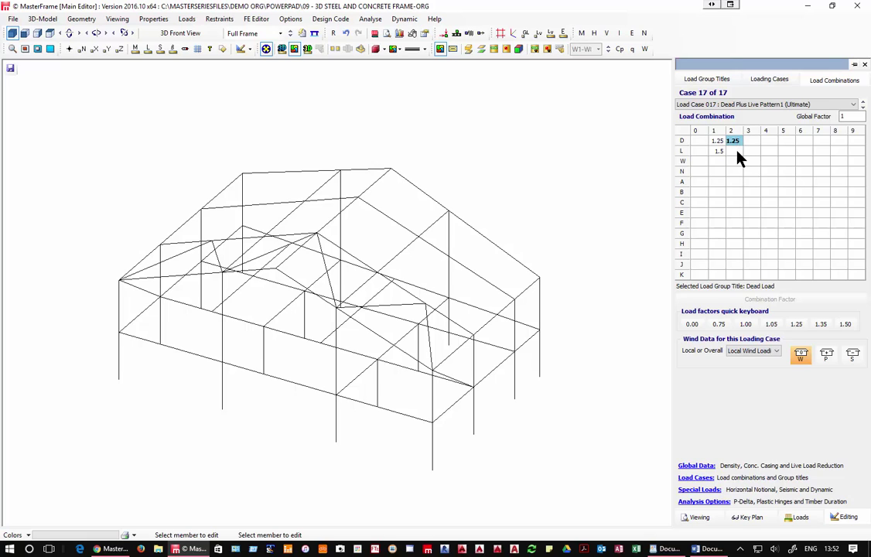
left_click(737, 151)
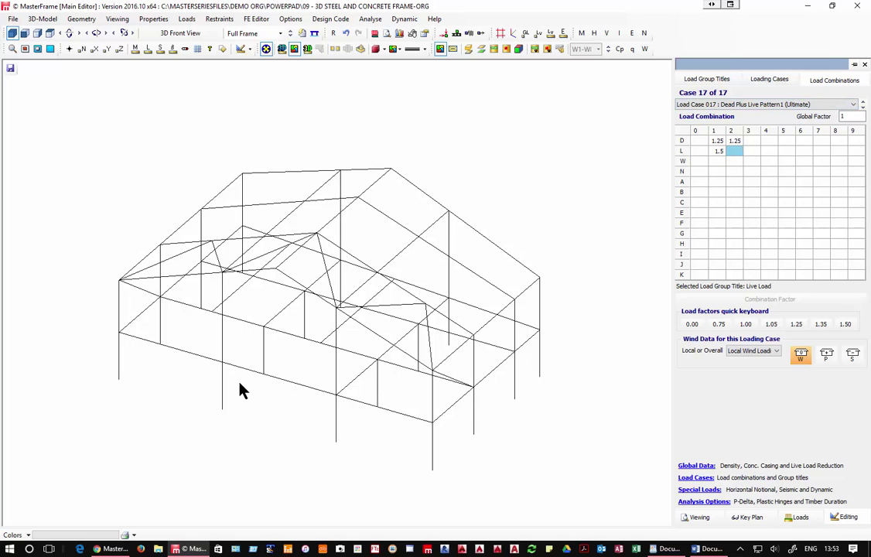
Look through the standard library load cases available for import into the frame's loading cases.
left_click(778, 85)
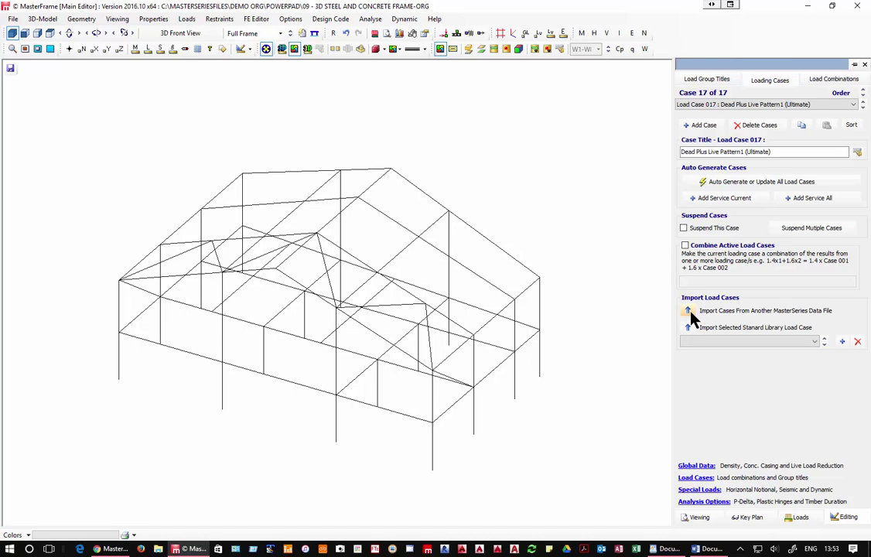
left_click(719, 343)
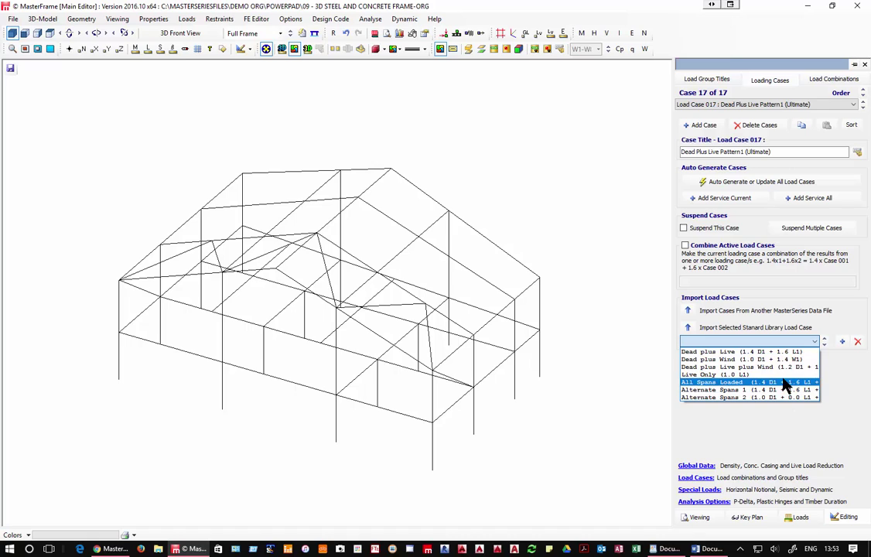
left_click(820, 331)
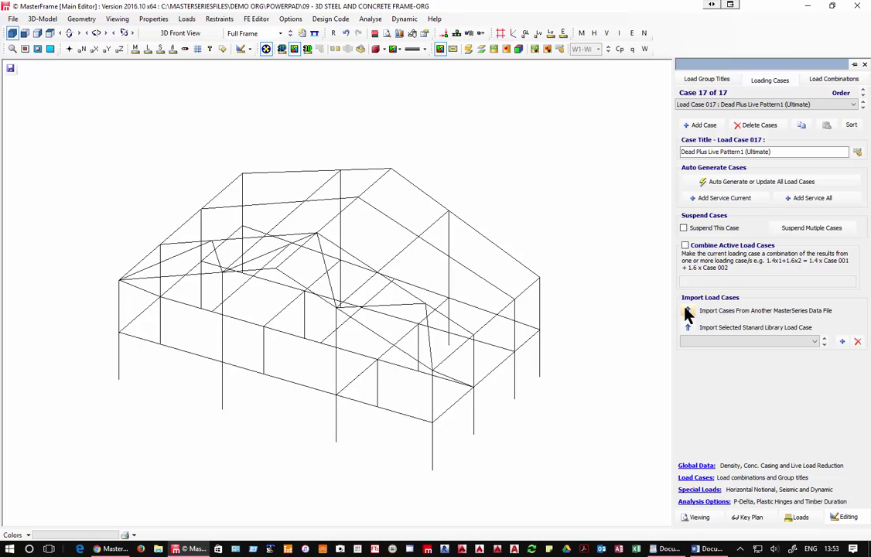
left_click(805, 341)
left_click(804, 342)
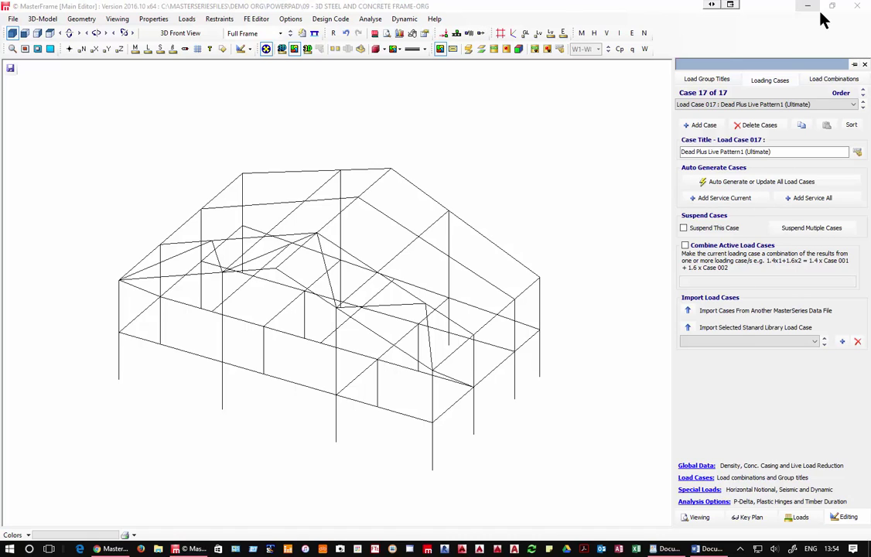
Close the load case editor and exit MasterFrame, saving the 3D steel and concrete frame file.
left_click(865, 65)
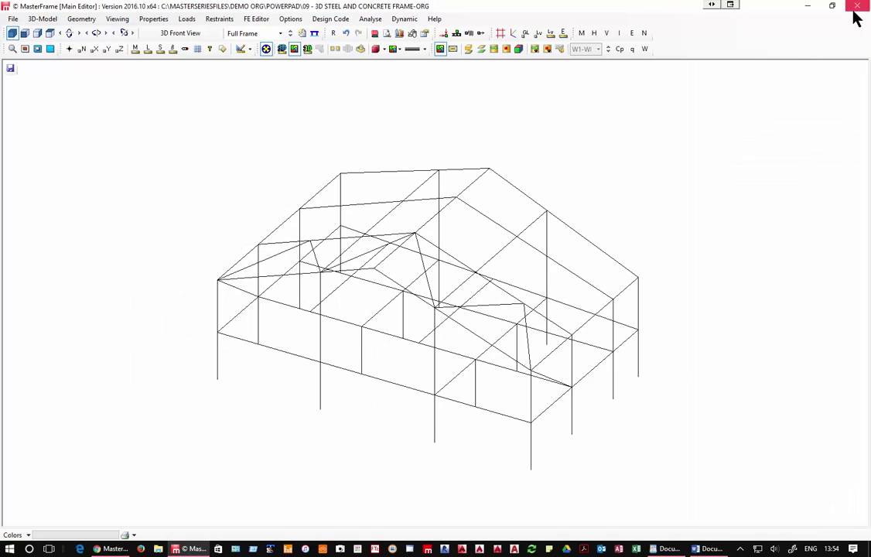
left_click(857, 5)
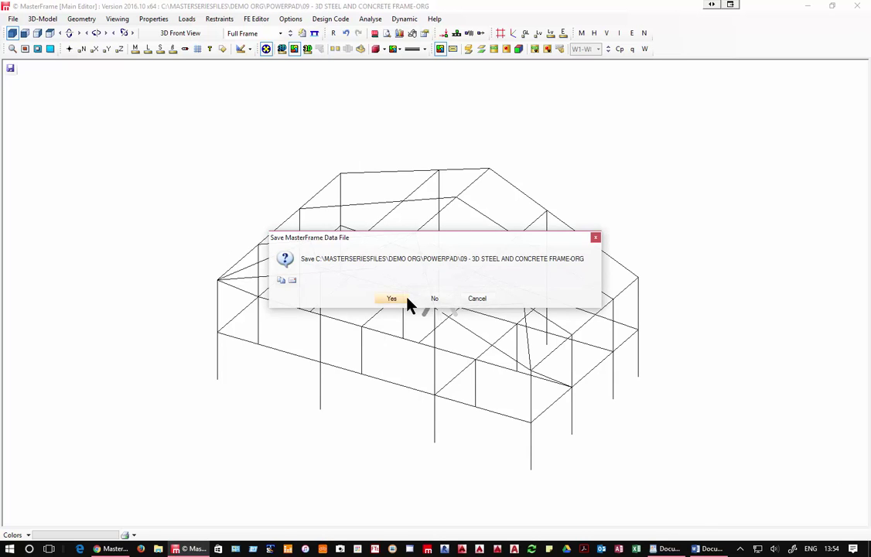
left_click(400, 298)
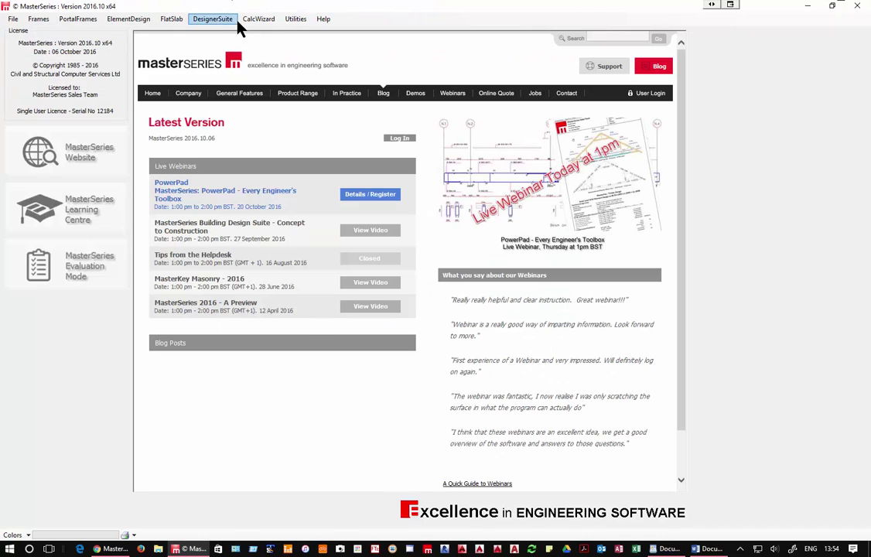
Open the retaining wall file tommy in MasterKey Retaining Walls and go to its Gabion Retaining Wall brief.
left_click(223, 19)
left_click(235, 83)
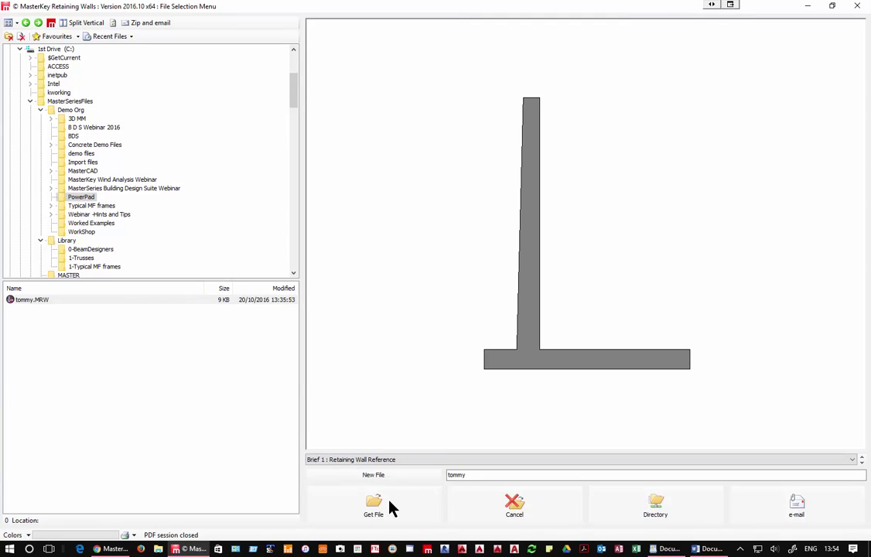
left_click(391, 509)
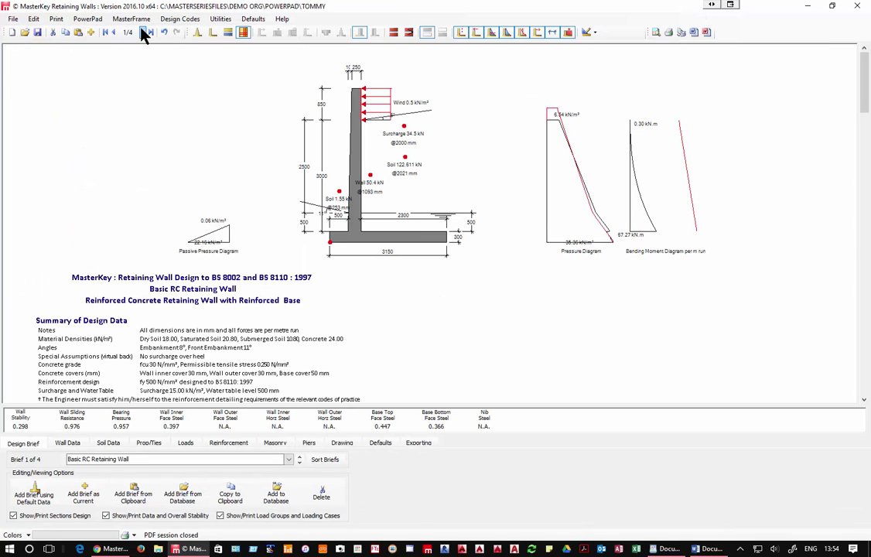
left_click(150, 31)
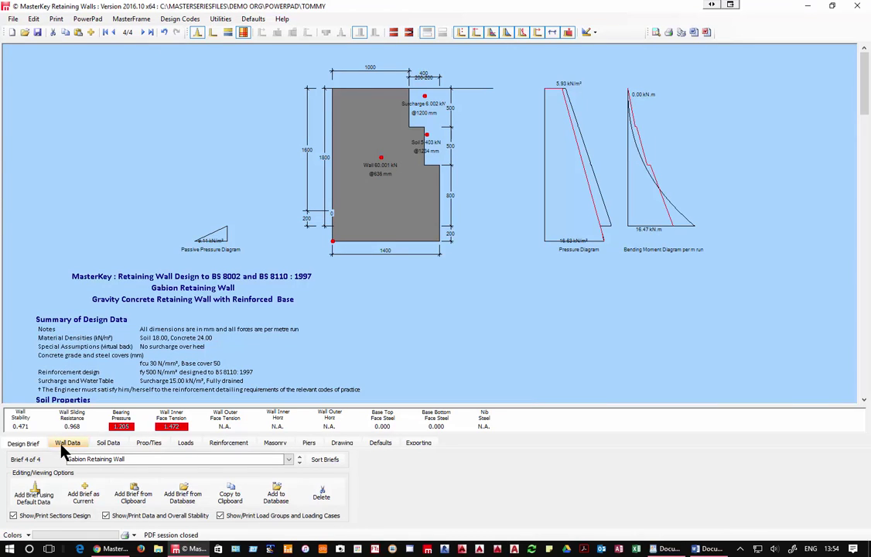
Set the gabion wall's concrete tensile strength to 0 N/mm² in the reinforcement data.
left_click(249, 442)
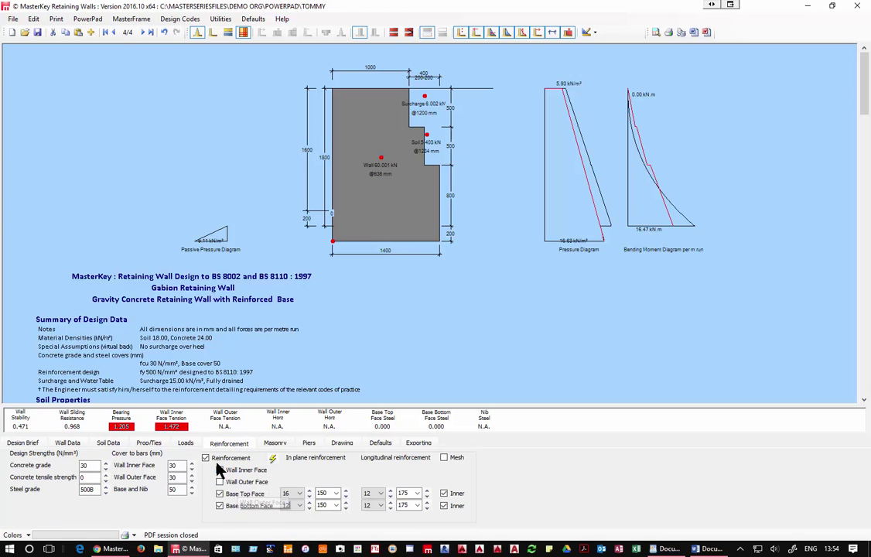
double_click(89, 476)
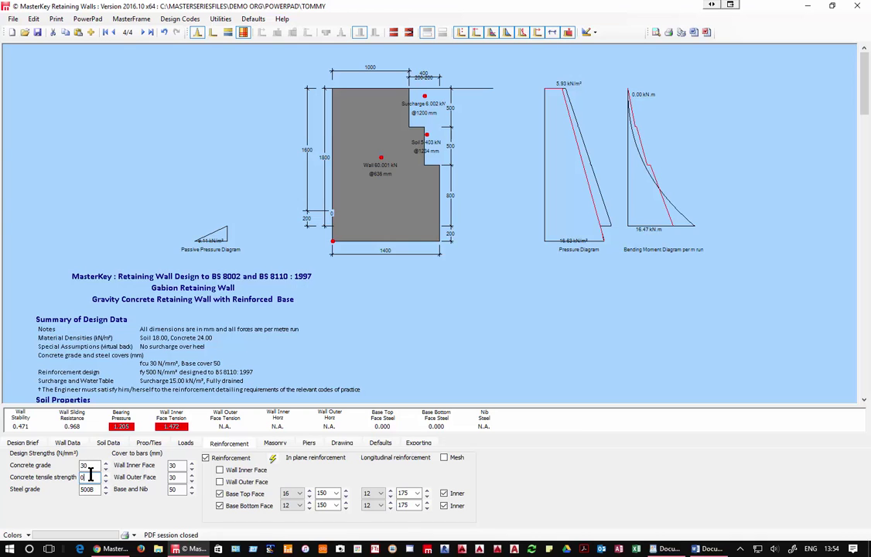
type("0")
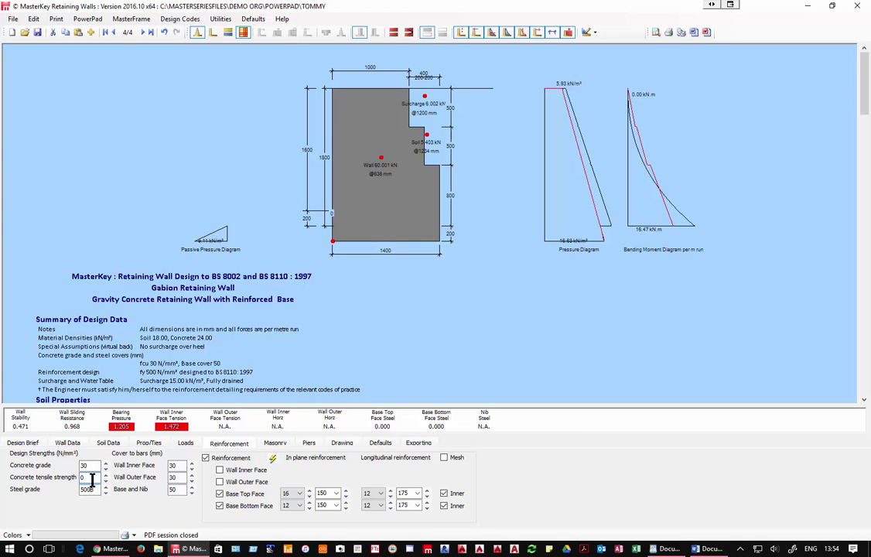
Review the gabion wall's geometry data, including the wall and base dimensions.
left_click(40, 445)
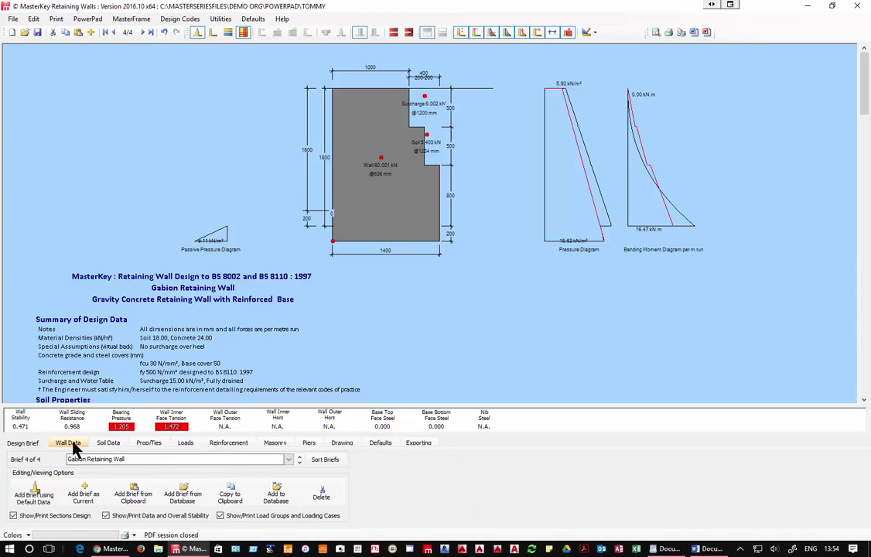
left_click(70, 444)
left_click(71, 460)
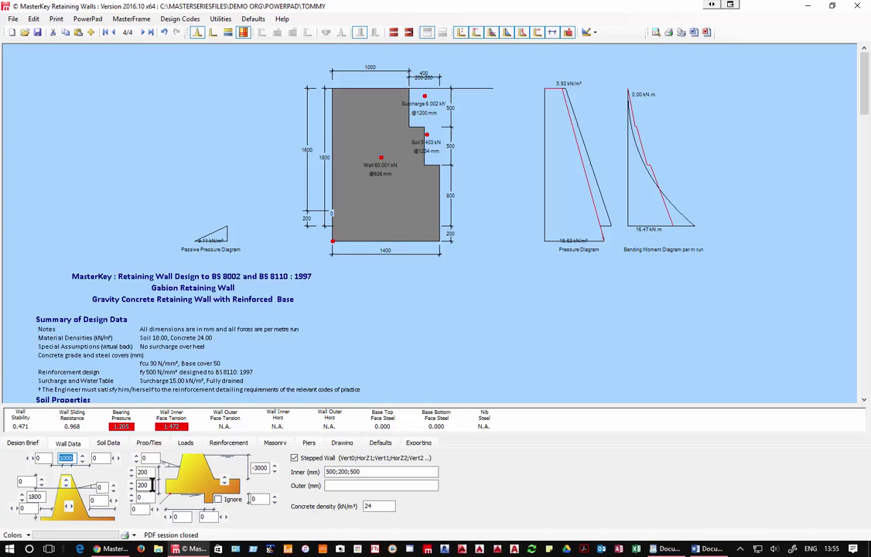
left_click(143, 484)
left_click(152, 485)
Add another step to the wall's inner face by extending the stepped wall definition to 500;200;500;200;100 mm.
left_click(363, 472)
left_click_drag(327, 472, 381, 480)
left_click(377, 473)
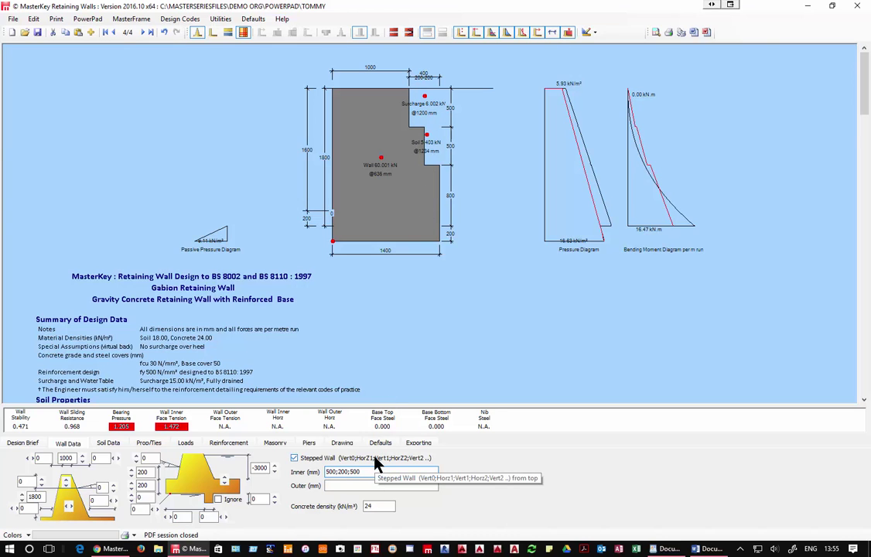
type("200")
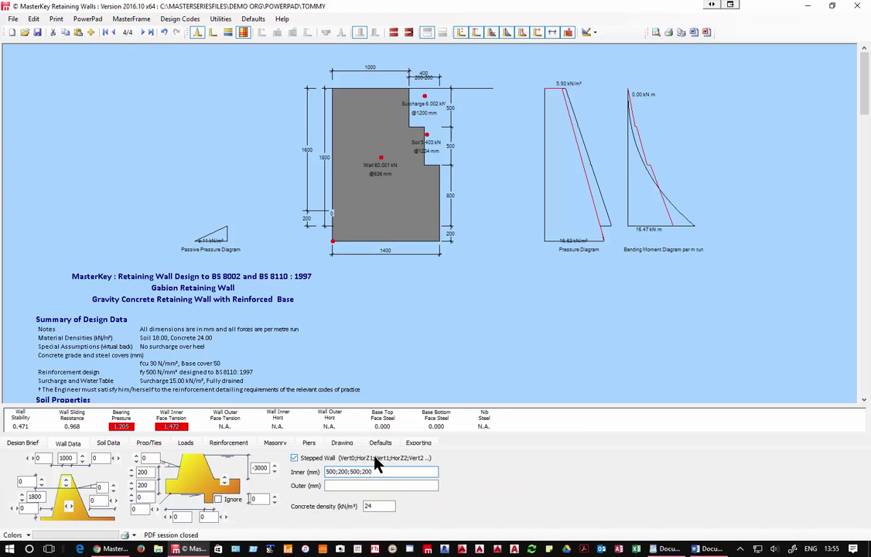
type(";100")
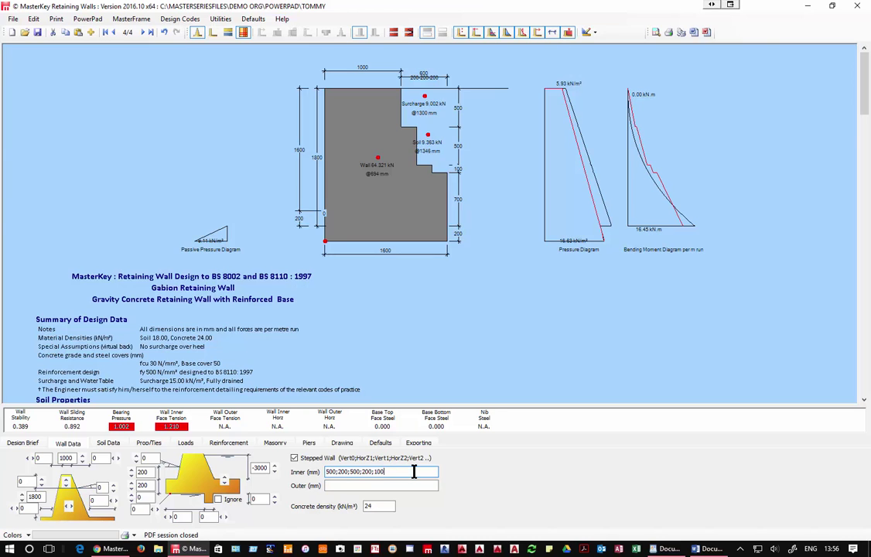
Remove the added inner-face step, returning the stepped wall definition to 500;200;500 mm.
key("BackSpace")
key("BackSpace")
key("BackSpace")
key("BackSpace")
key("BackSpace")
key("BackSpace")
key("BackSpace")
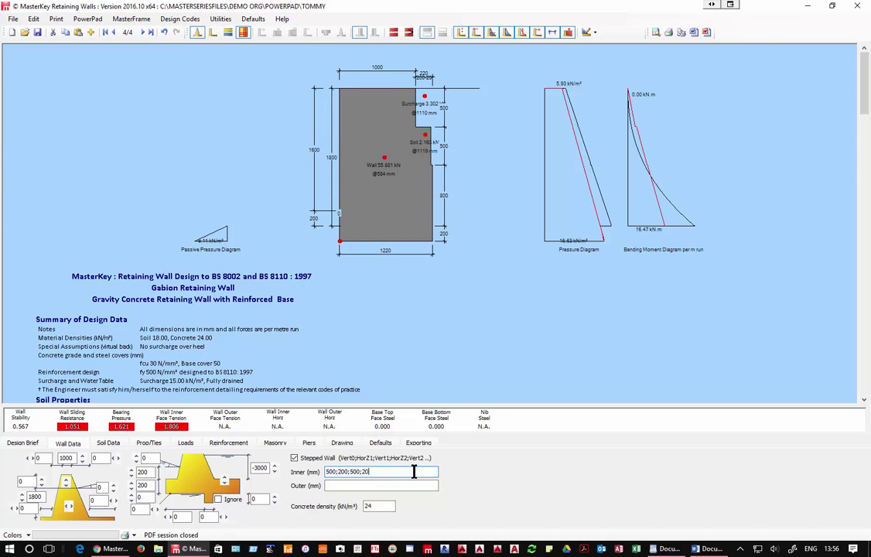
key("BackSpace")
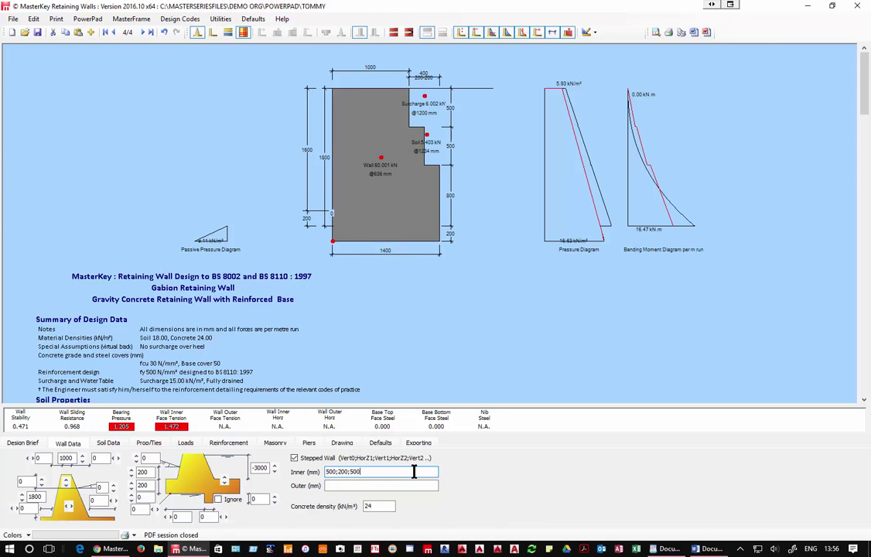
key("Tab")
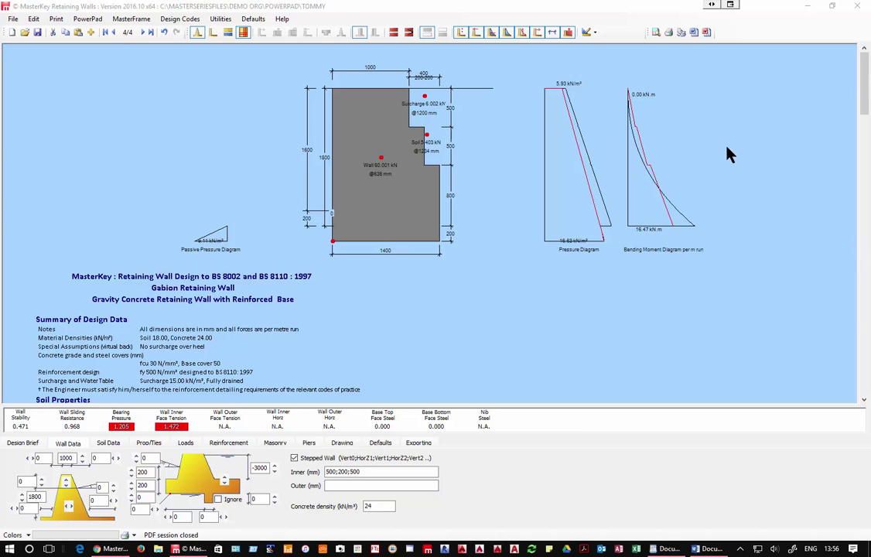
End the MasterKey Retaining Walls session and return to the MasterSeries start screen.
left_click(855, 6)
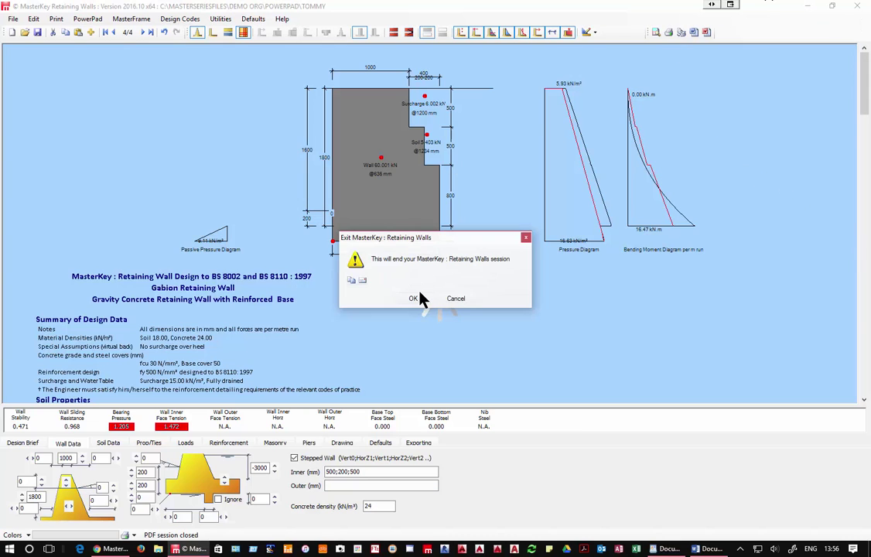
left_click(414, 299)
left_click(432, 301)
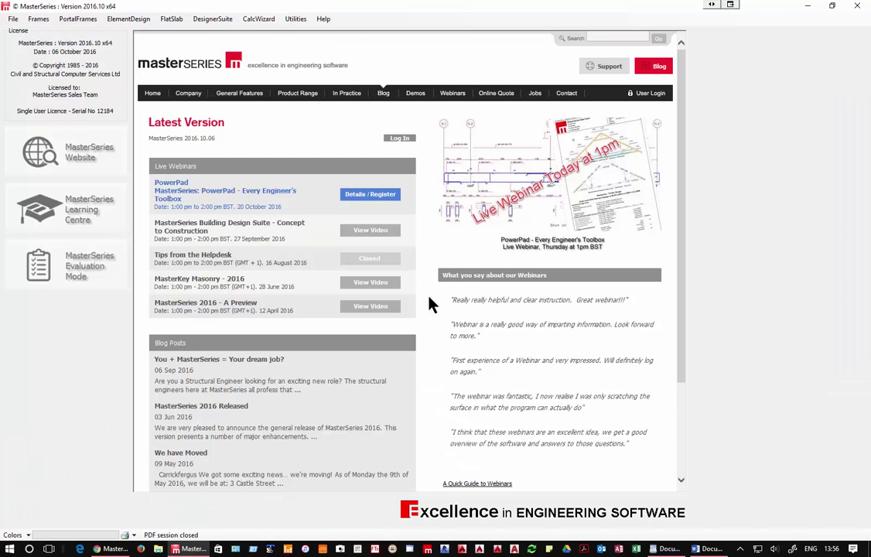
Open the masonry file demo 1 in MasterKey Masonry Design.
left_click(252, 20)
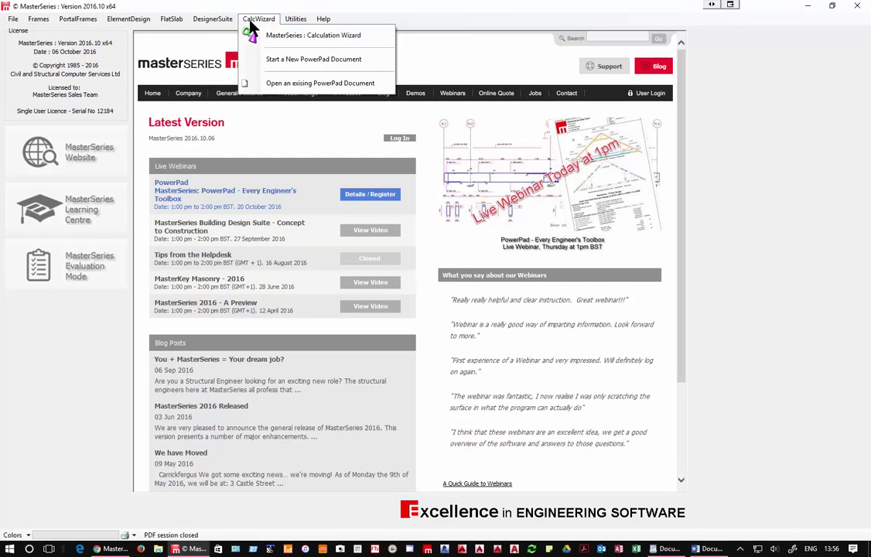
left_click(220, 20)
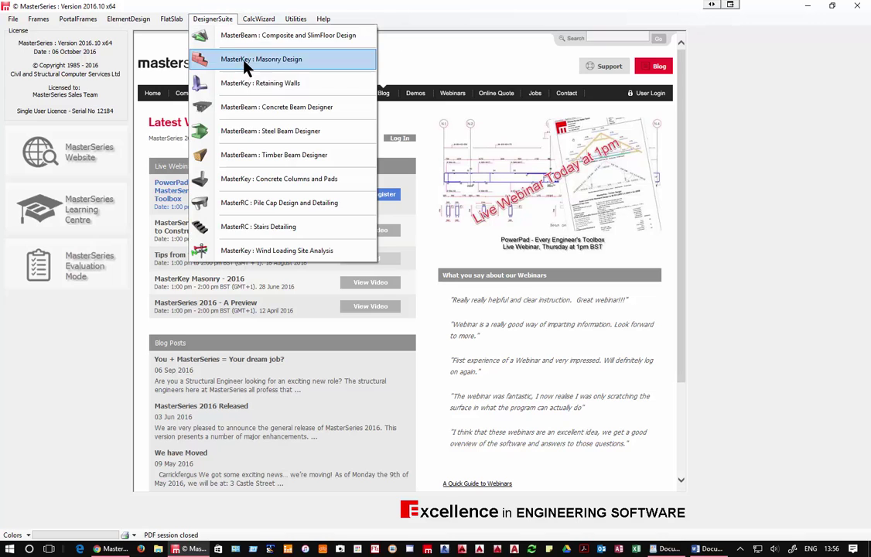
left_click(244, 62)
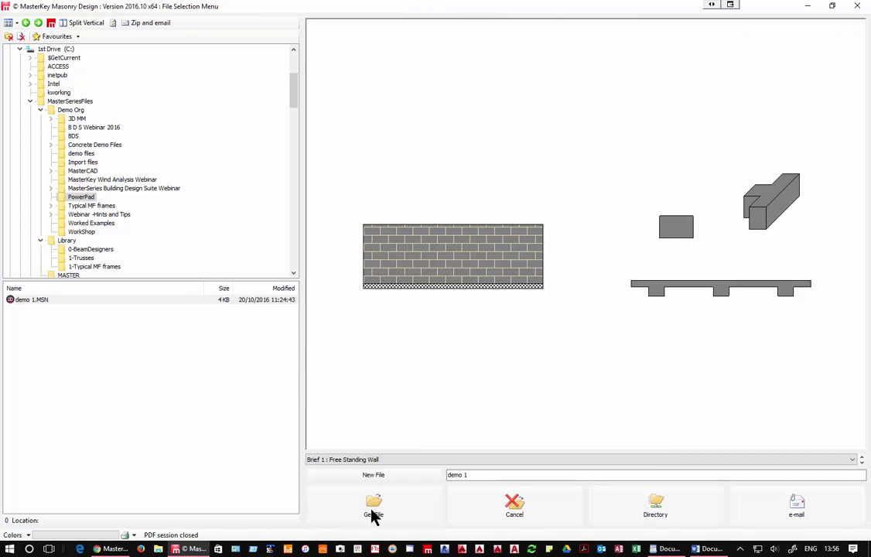
left_click(374, 509)
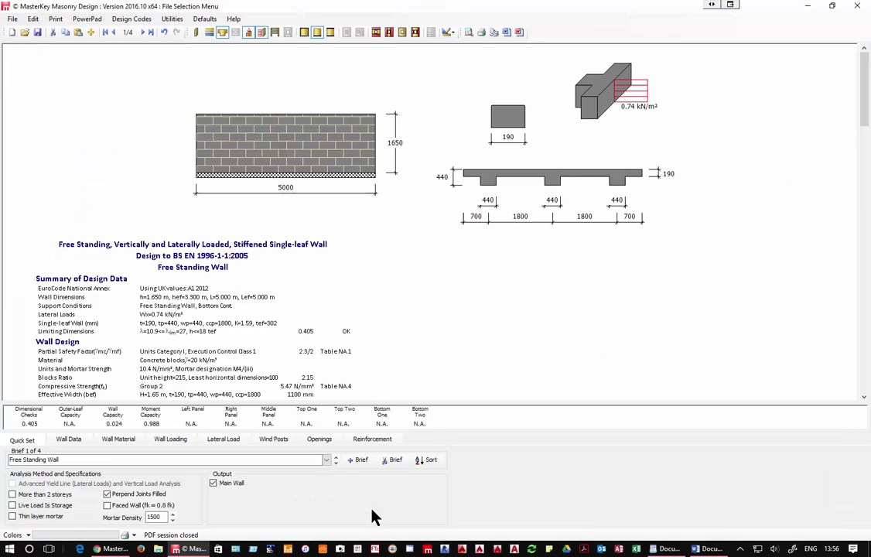
Review the free standing wall's lateral load inputs, including Qz and Mz, and end the Masonry Design session.
left_click(232, 439)
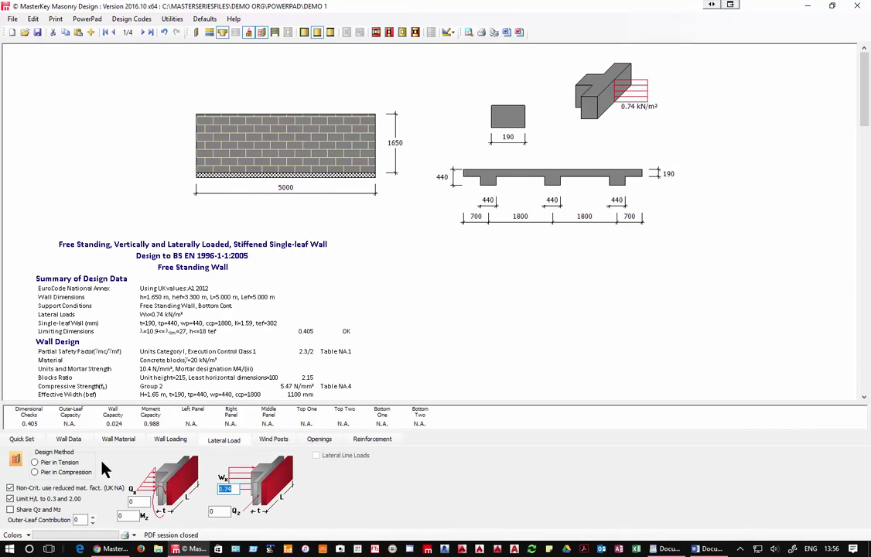
left_click(220, 511)
double_click(222, 511)
left_click(127, 515)
left_click(132, 516)
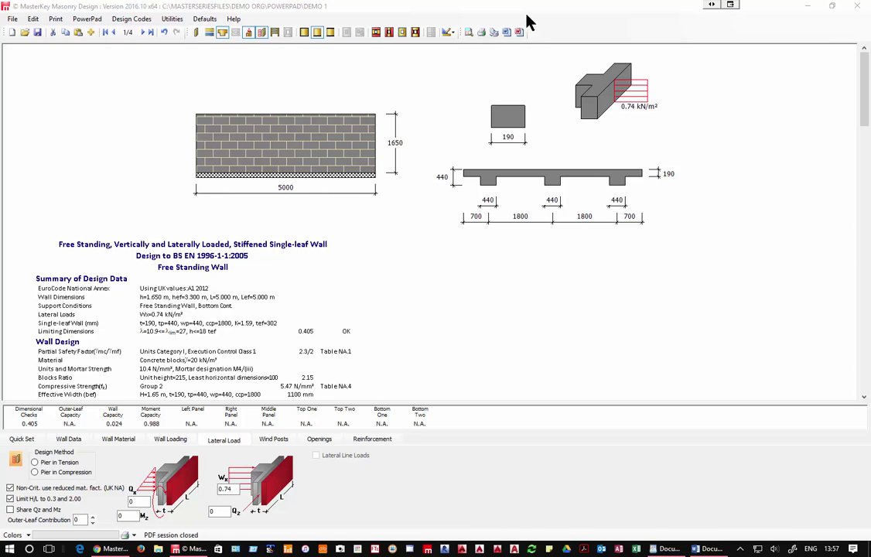
left_click(858, 6)
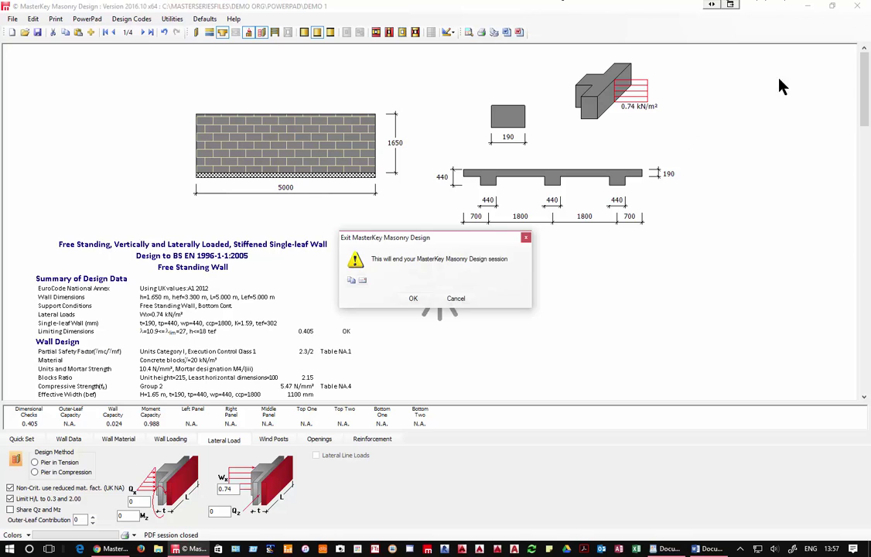
left_click(414, 297)
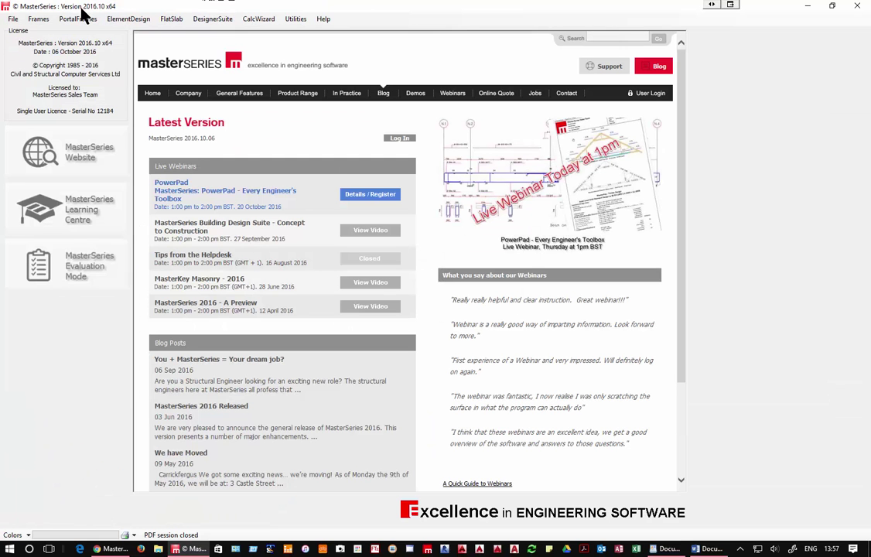
Open the portal frame file dfsdfsdf in MasterPort, and look over the frame's general settings in the main editor.
left_click(80, 19)
left_click(72, 34)
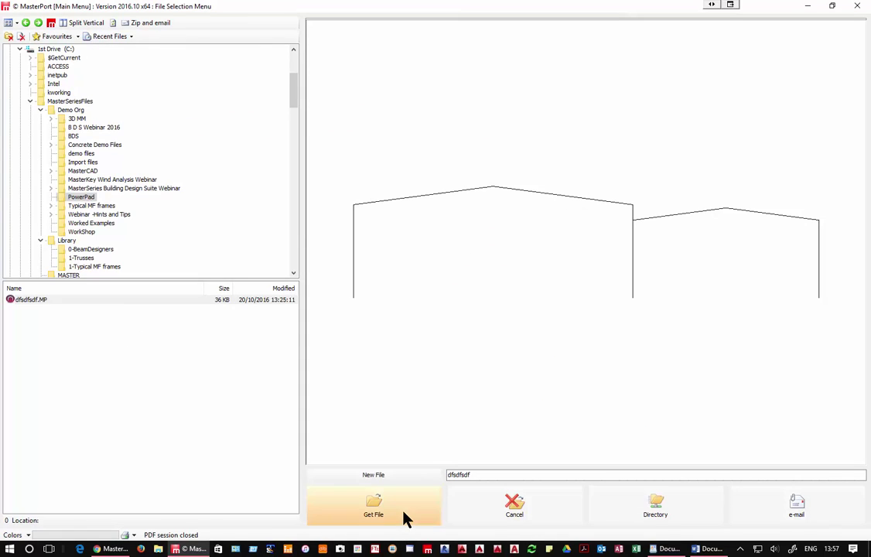
left_click(406, 517)
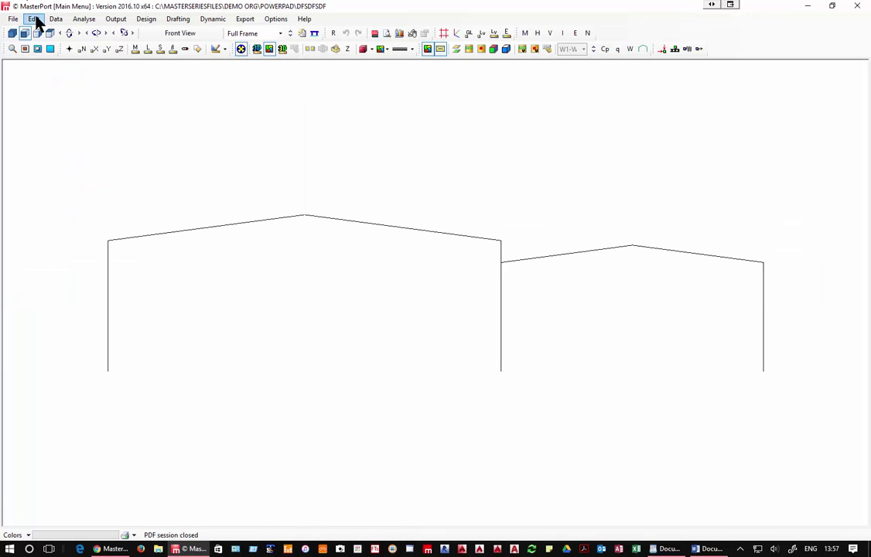
left_click(36, 20)
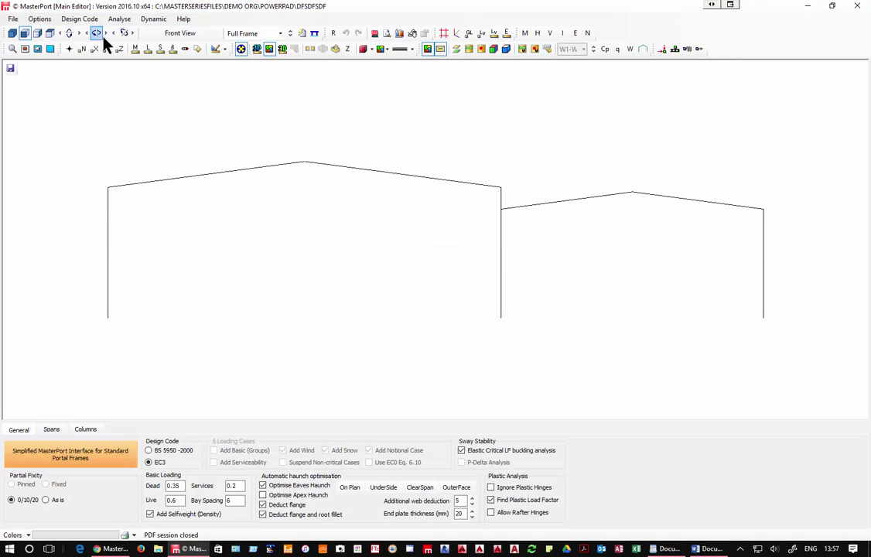
left_click(855, 9)
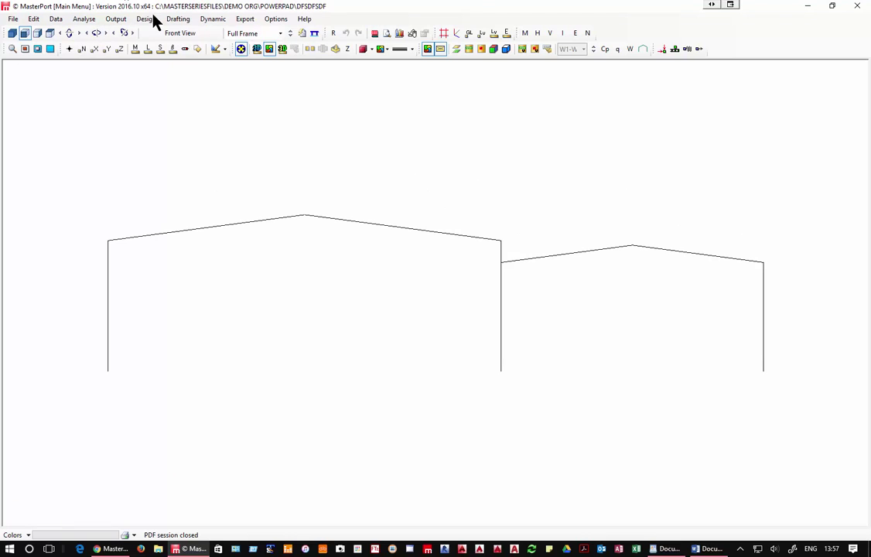
Open the portal frame's steel design and view the fire boundary check.
left_click(151, 19)
left_click(153, 37)
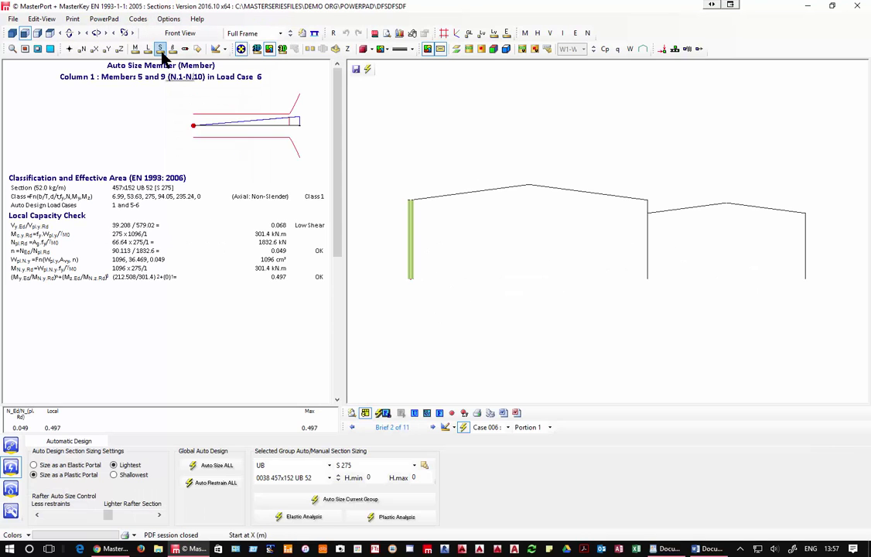
left_click(12, 488)
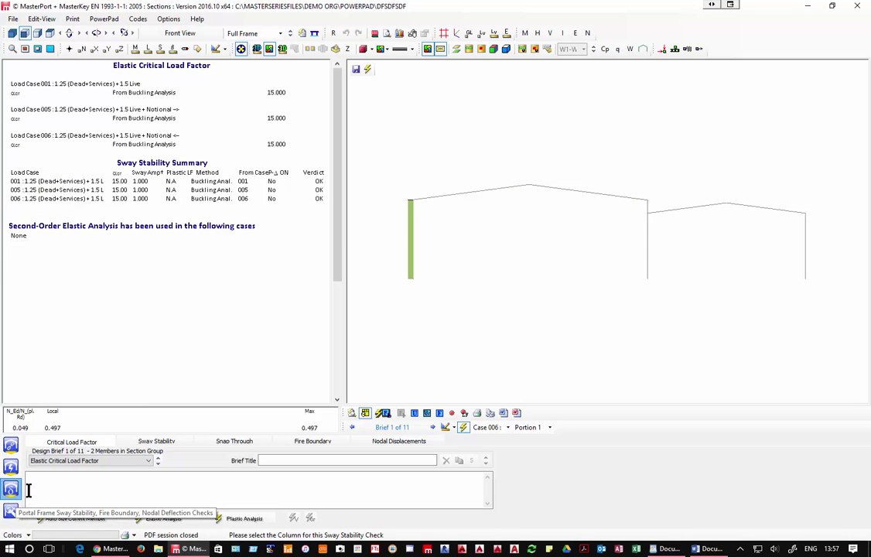
left_click(294, 442)
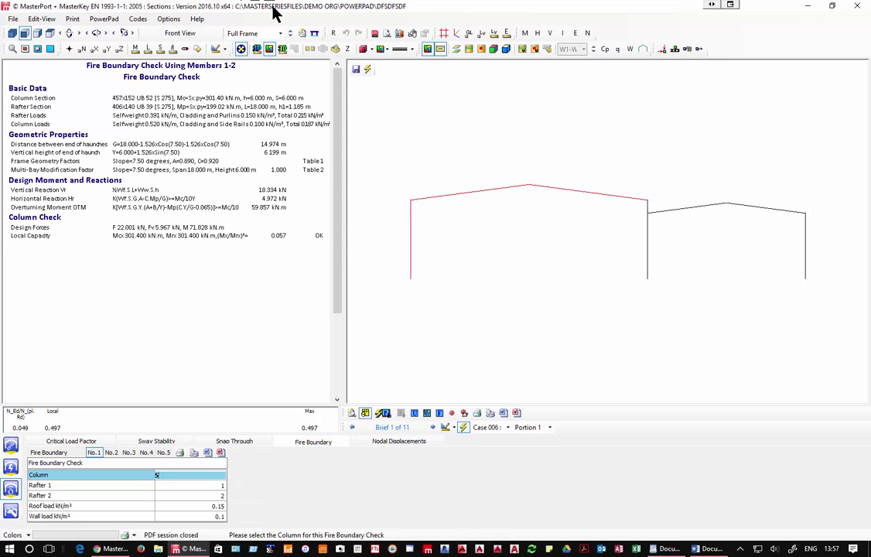
Review the axial with moments design results for the column and rafter groups of both bays.
left_click(11, 448)
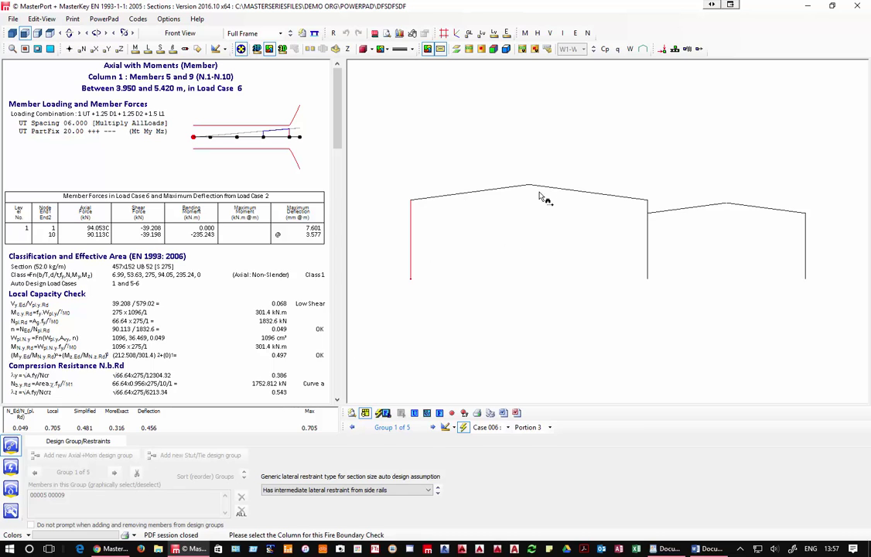
left_click(510, 197)
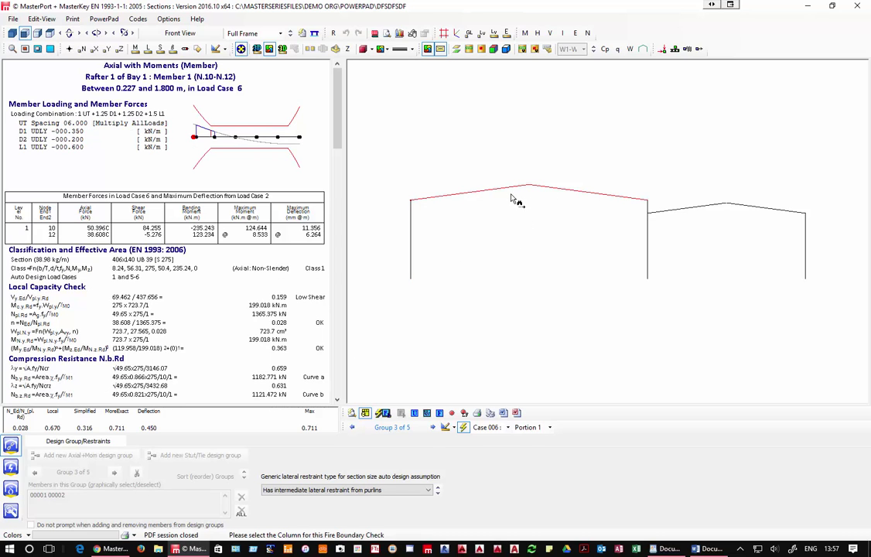
left_click(699, 207)
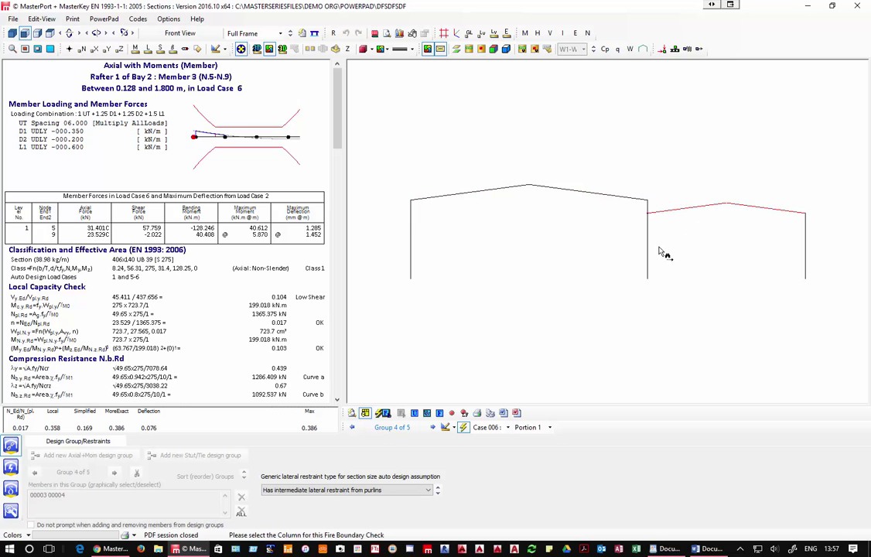
left_click(806, 245)
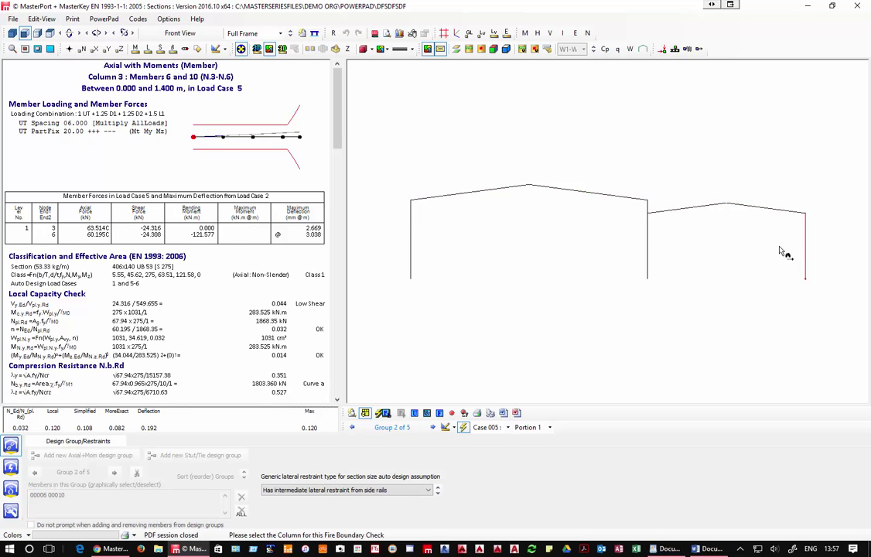
left_click(650, 267)
left_click(411, 246)
left_click(436, 199)
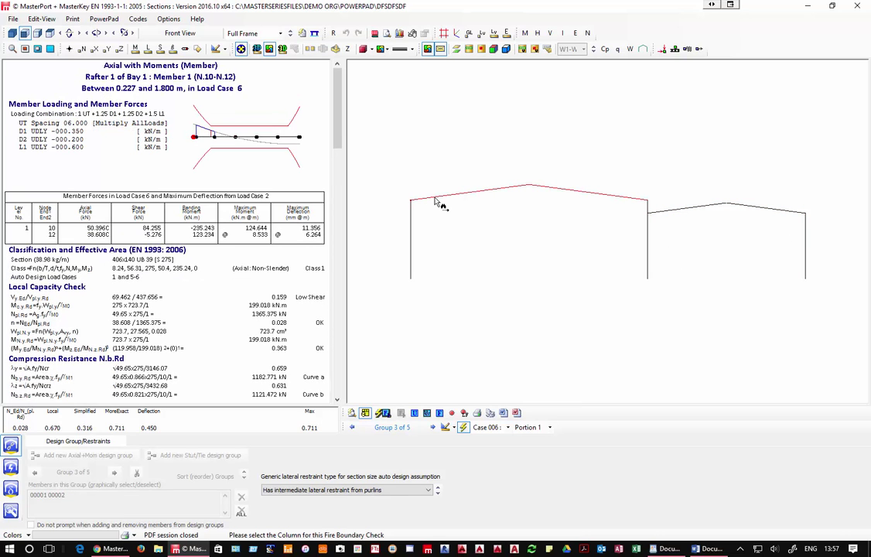
Review the automatic design, critical load factor and lateral restraint settings, and return to the fire boundary check.
left_click(11, 471)
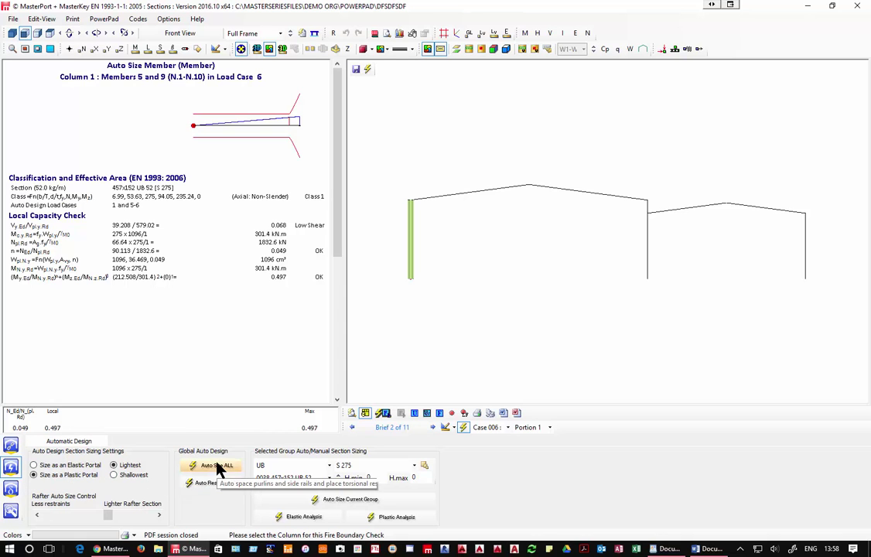
left_click(11, 489)
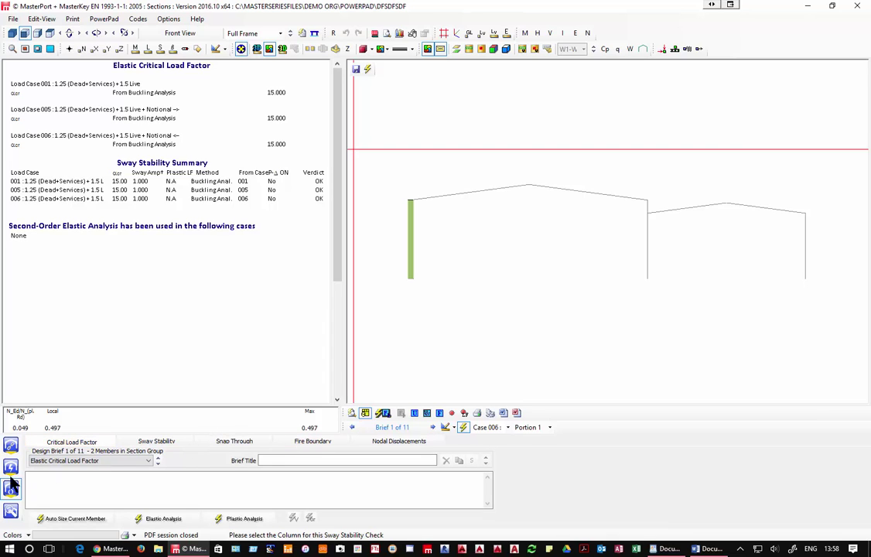
left_click(11, 512)
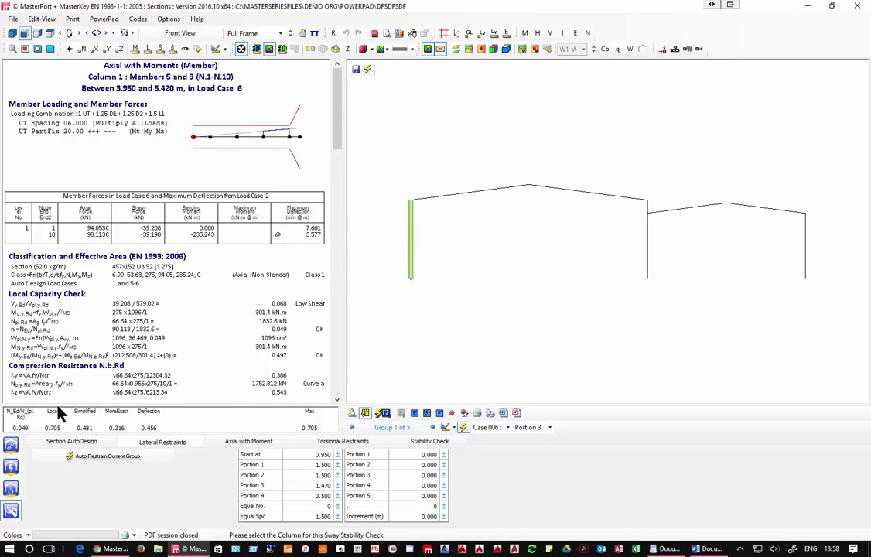
left_click(13, 493)
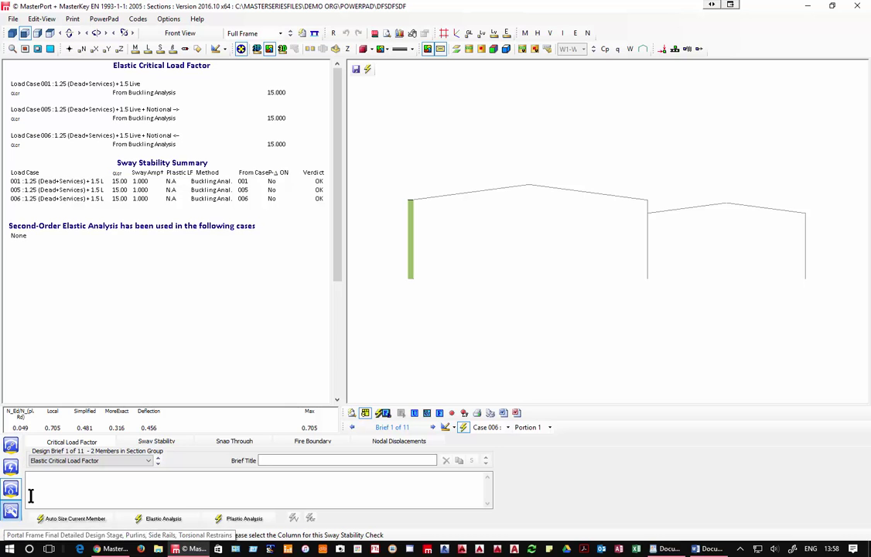
left_click(293, 441)
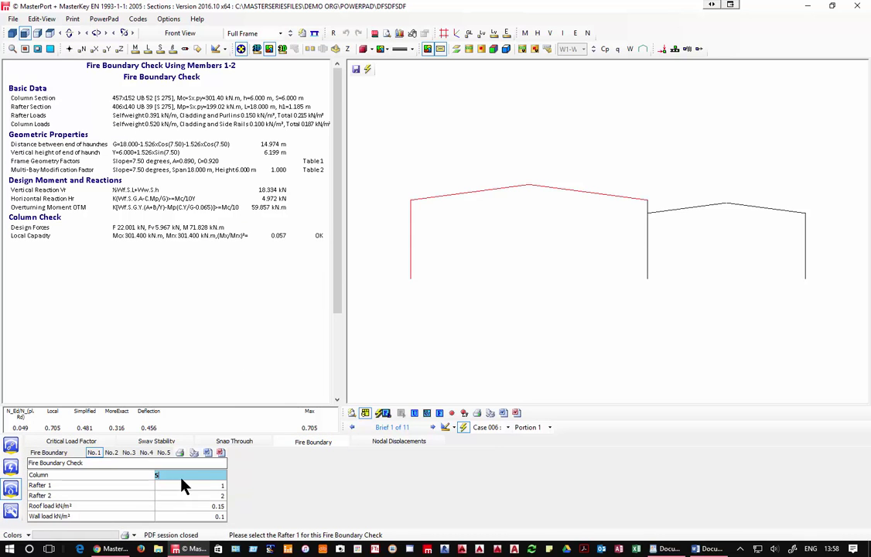
Display the member numbers on the frame and review the fire boundary check's column and rafter assignments.
left_click(134, 48)
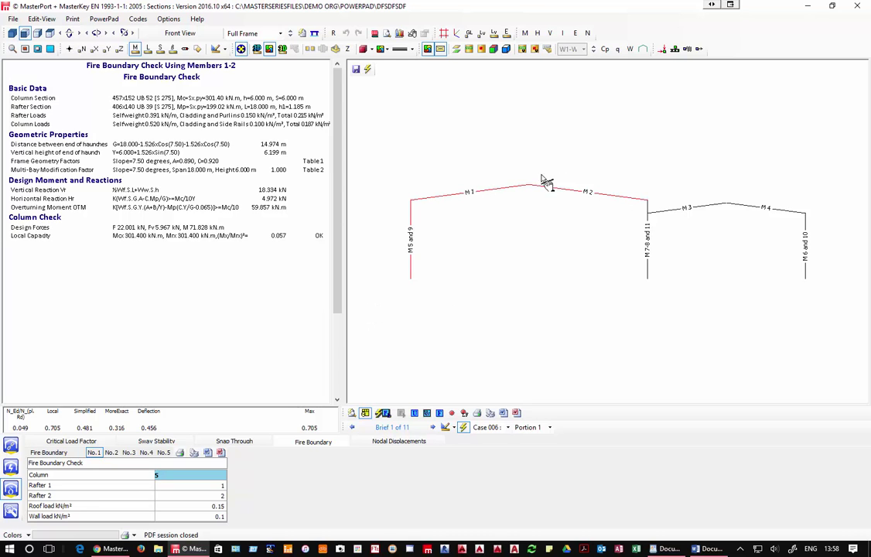
left_click(181, 486)
key("Return")
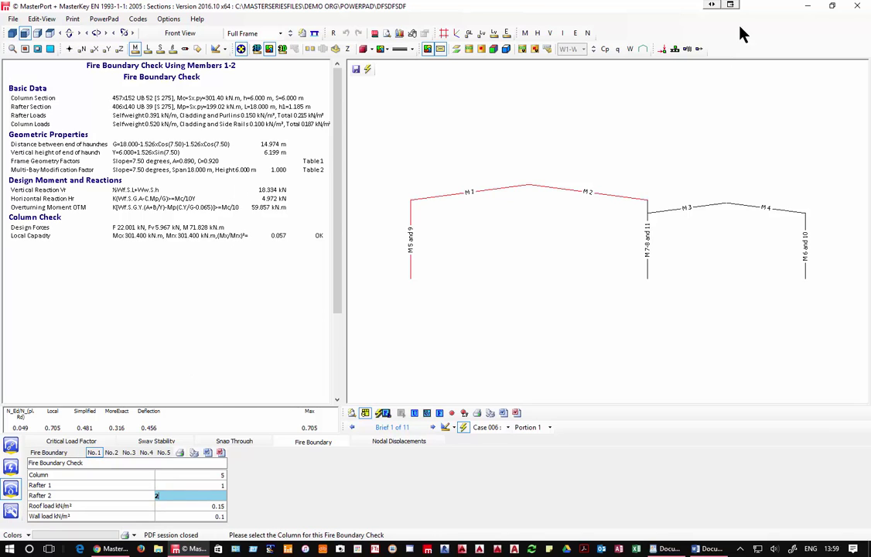
Save the dfsdfsdf portal frame file, view the available design options, and close MasterPort to return to the MasterSeries start screen.
left_click(861, 8)
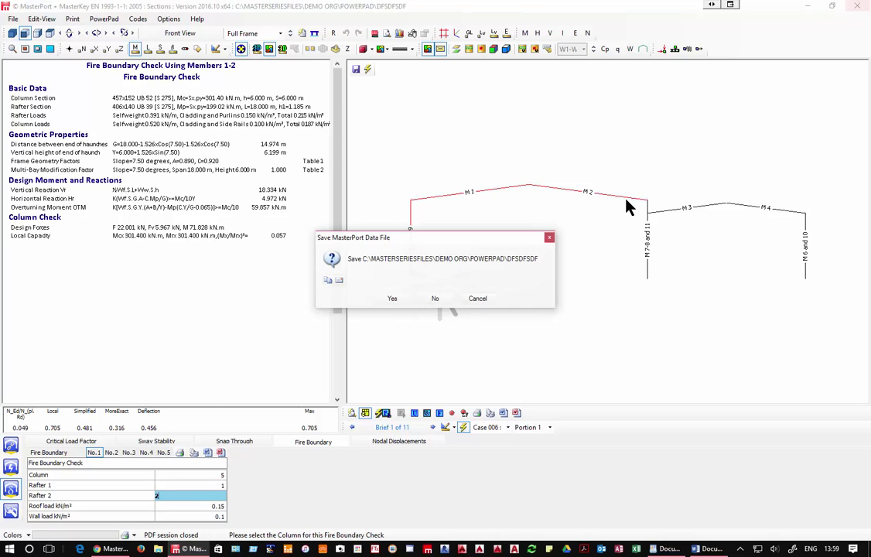
left_click(389, 298)
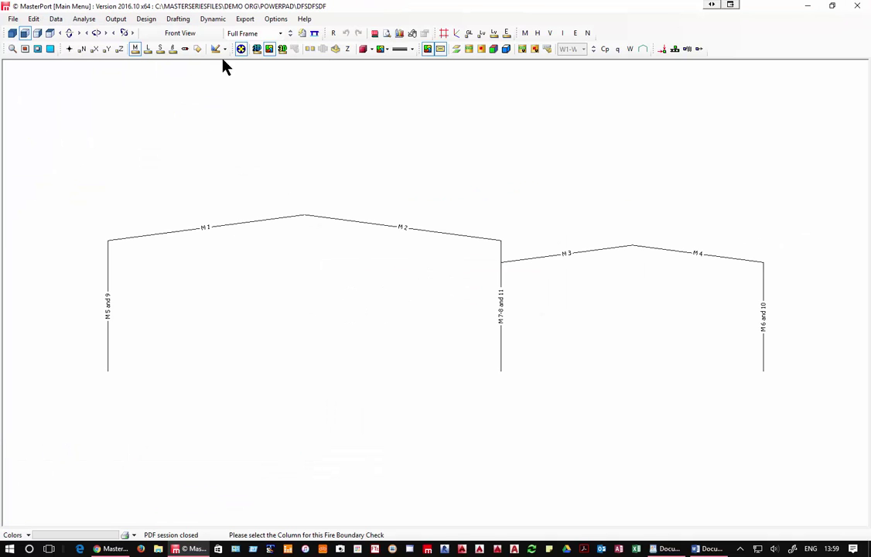
left_click(143, 19)
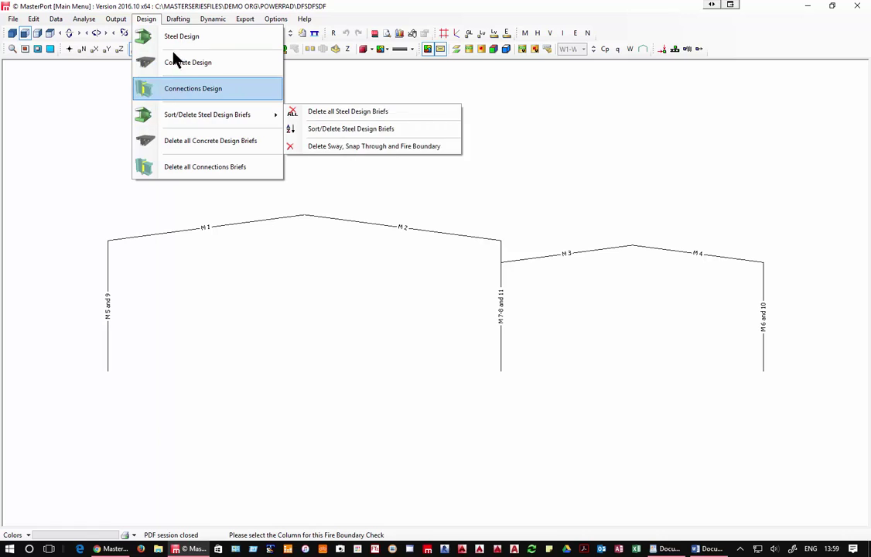
left_click(144, 20)
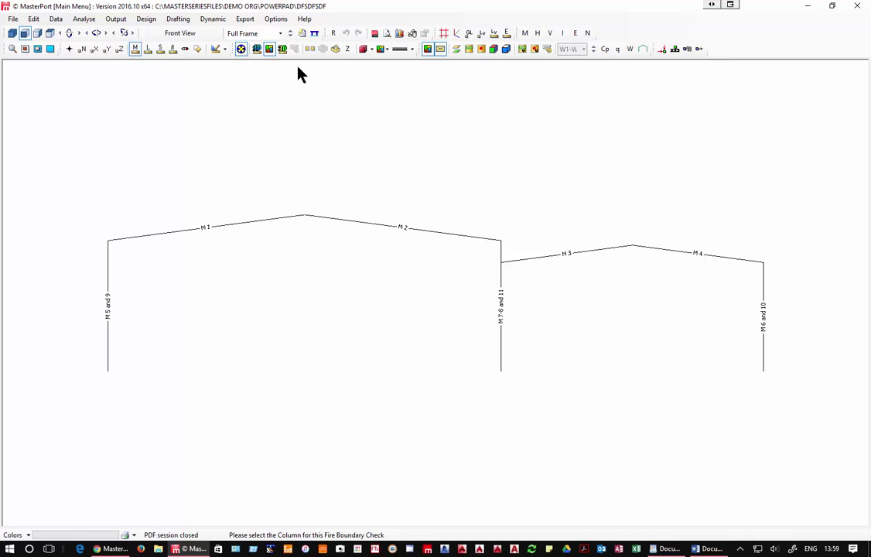
left_click(858, 7)
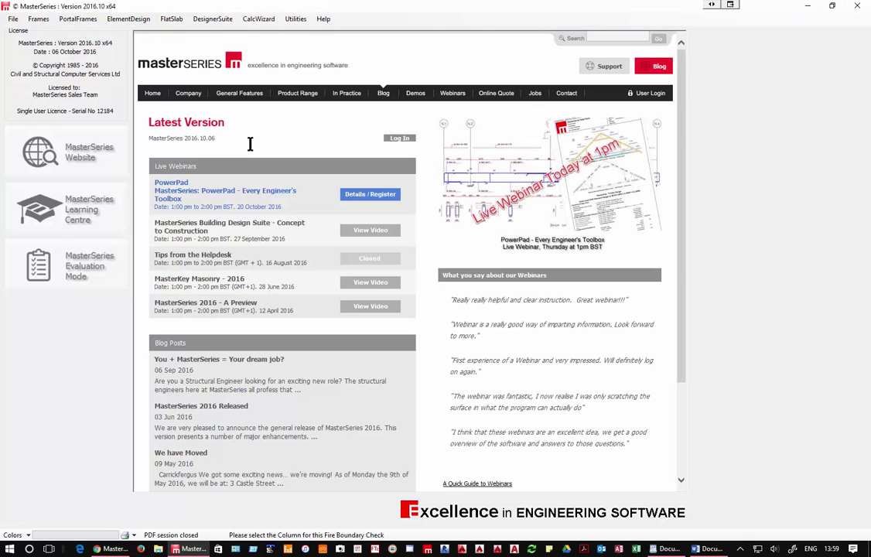
Create a new MasterFrame file named crank in the PowerPad folder, and start its geometry from a snap grid.
left_click(29, 18)
left_click(42, 33)
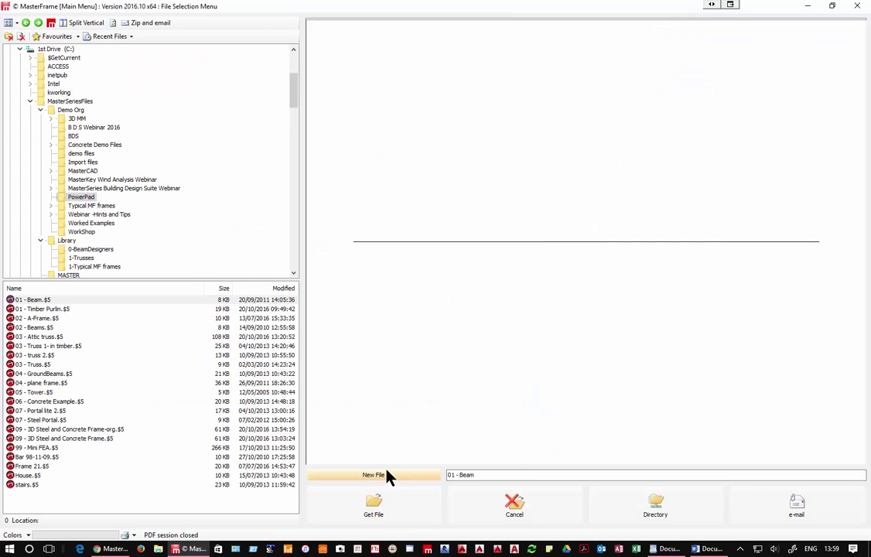
left_click(387, 475)
type("crank")
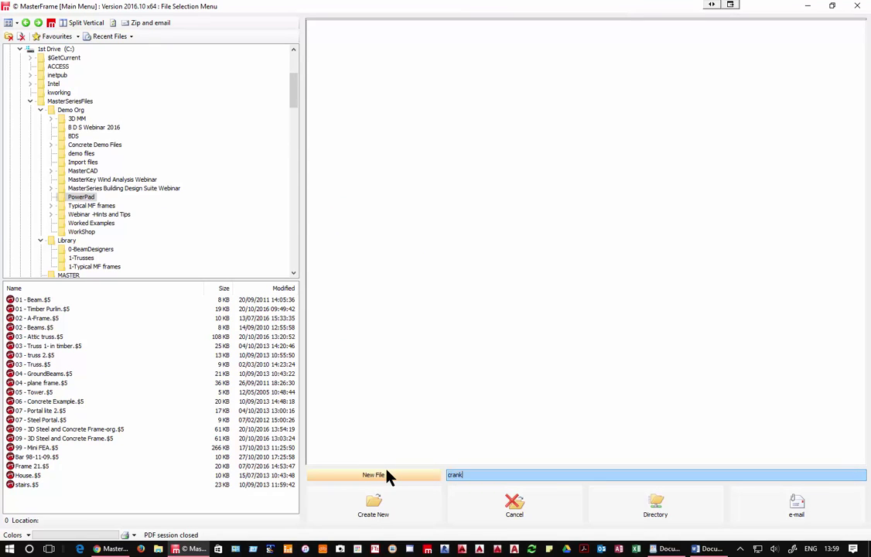
left_click(398, 497)
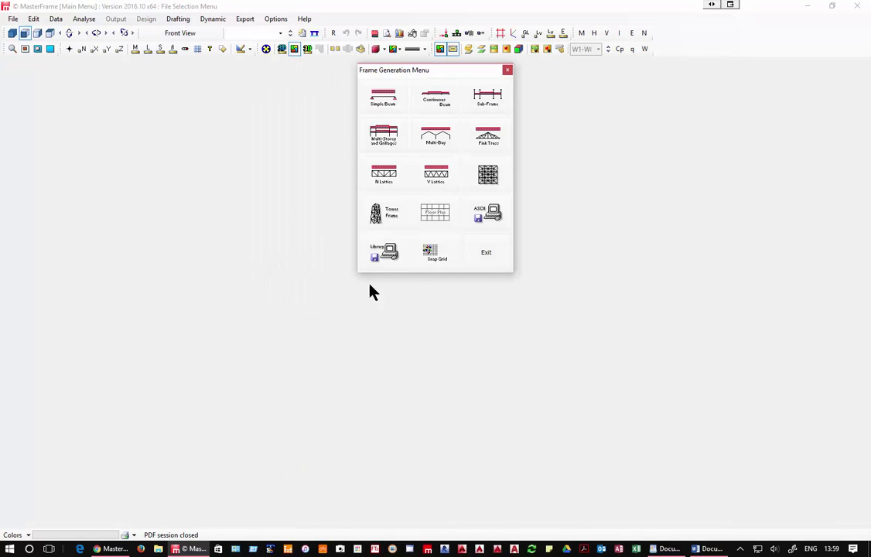
left_click(428, 254)
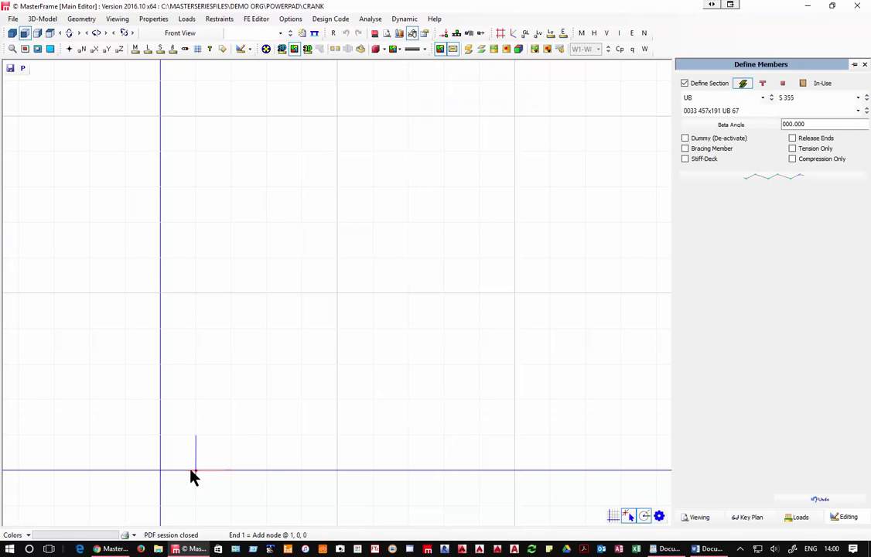
Draw a cranked beam from the origin, with a member sloping up at 30° to about 1.4 m height, continued by a horizontal member.
left_click(160, 469)
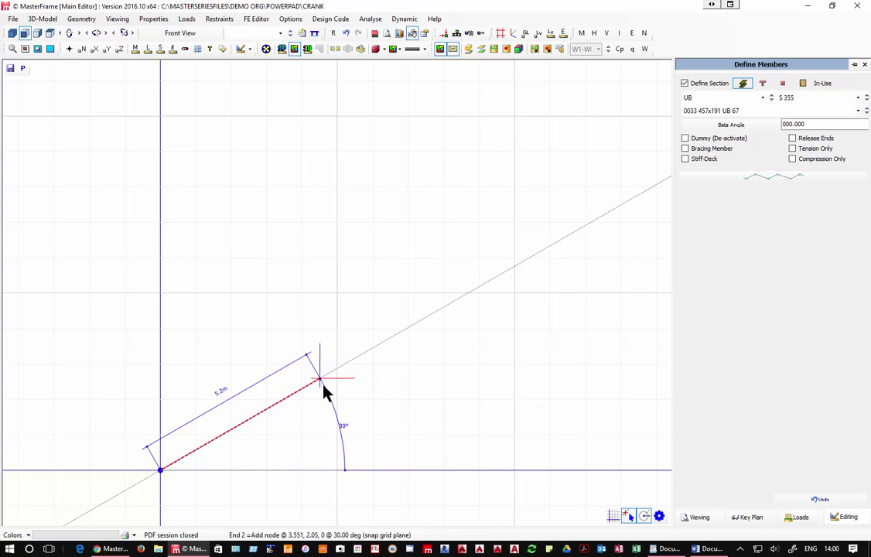
left_click(245, 420)
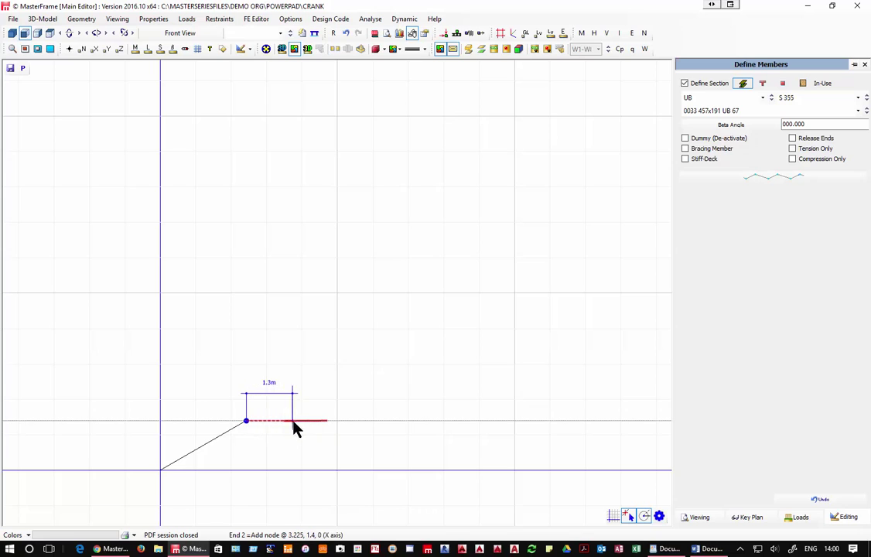
left_click(329, 422)
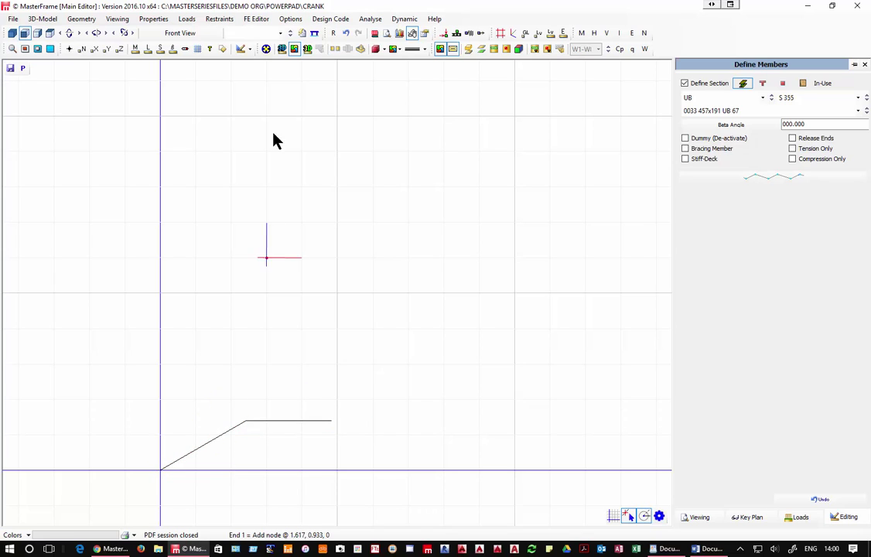
Open the section size definitions for the cranked beam's members.
left_click(151, 20)
mouse_move(159, 33)
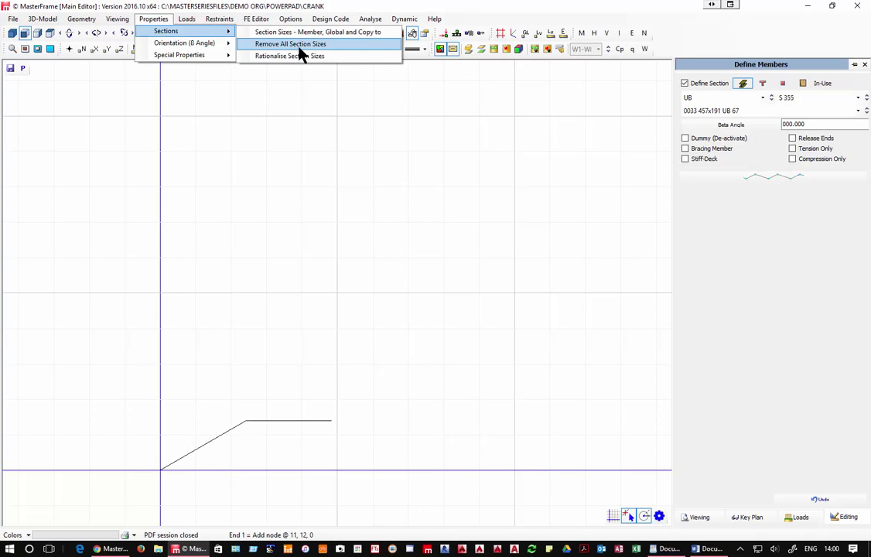
left_click(301, 32)
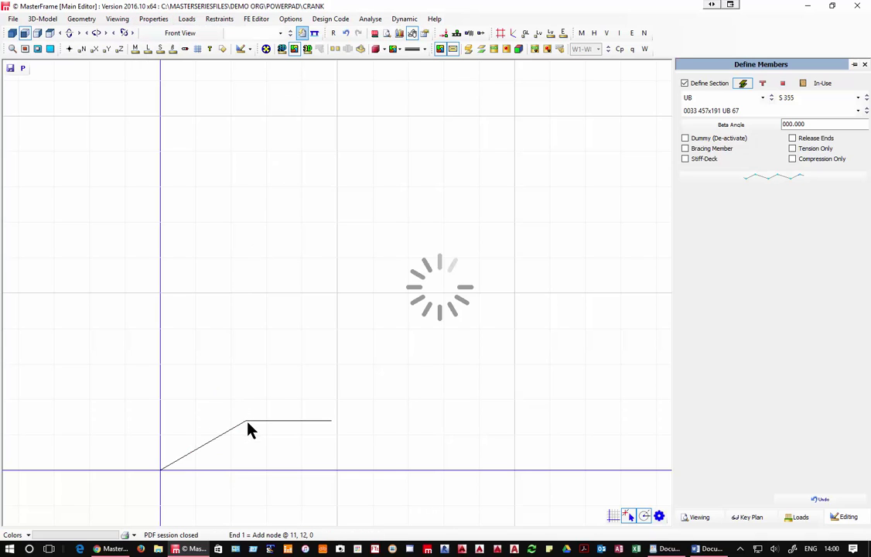